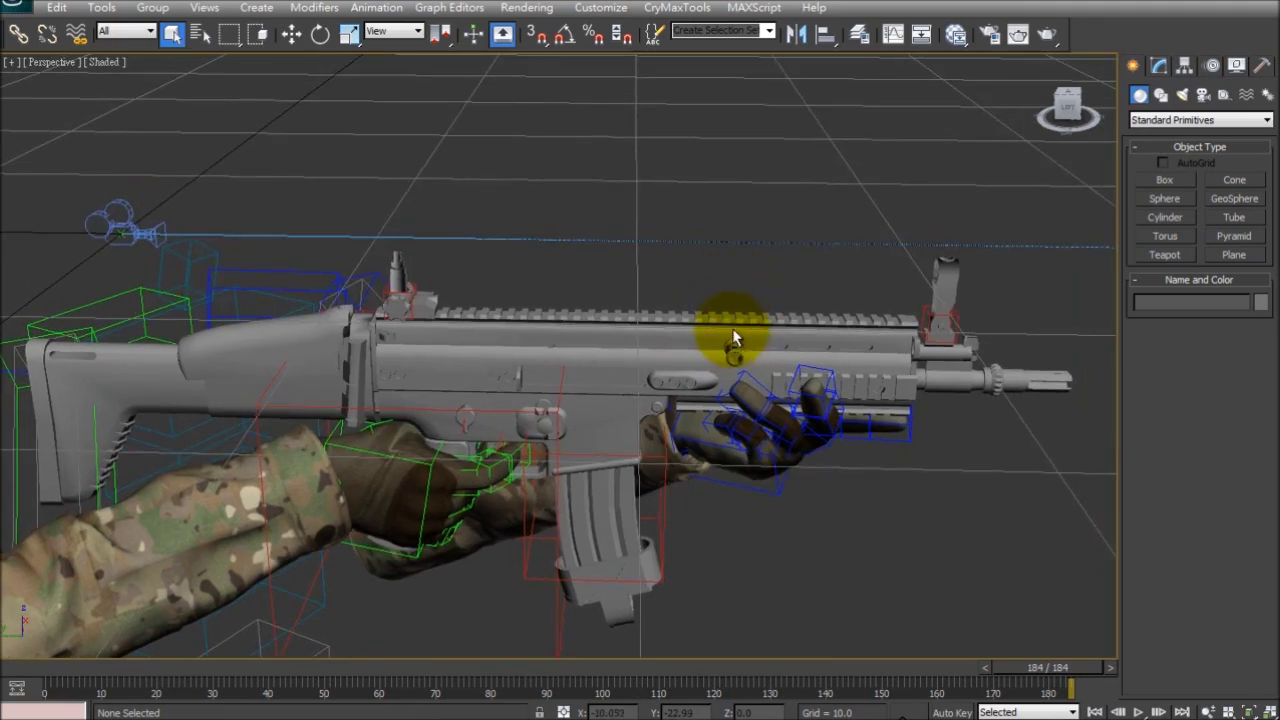
Step: Clone the Safety helper to the bolt release lever as a single copy named Bolt release
{"action": "scroll", "coordinate": [509, 360], "scroll_direction": "up", "scroll_amount": 2}
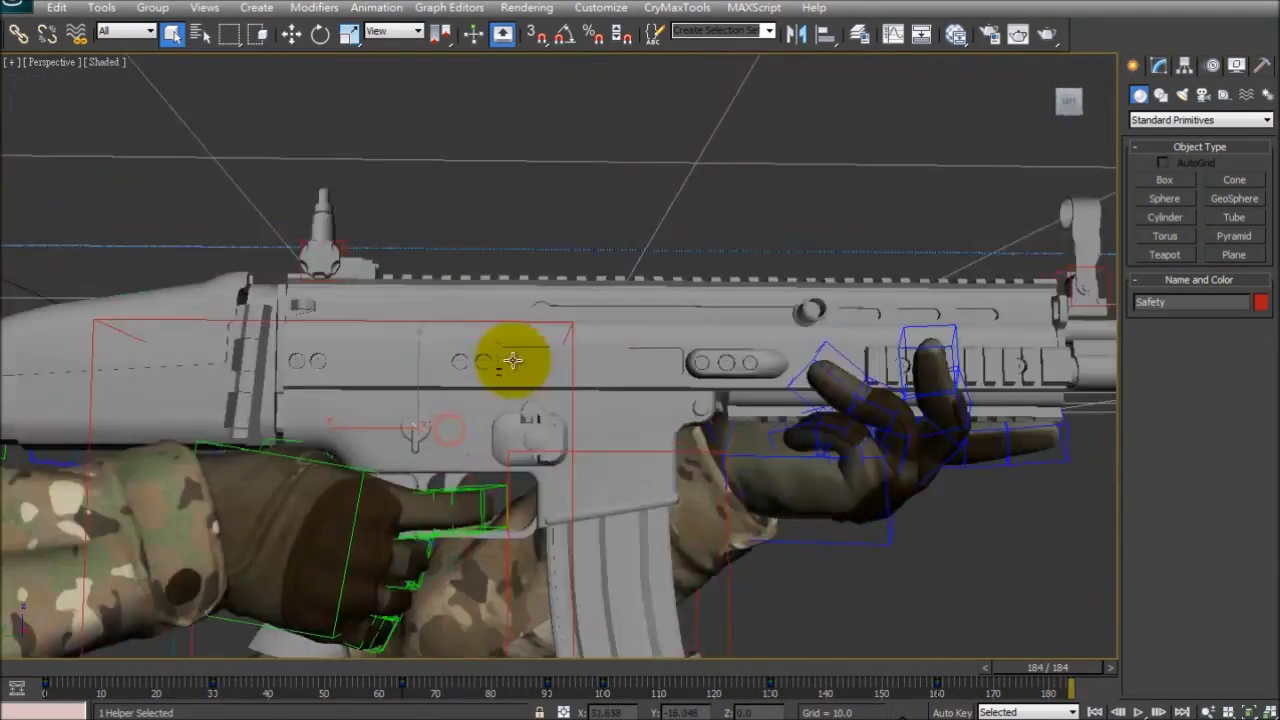
{"action": "scroll", "coordinate": [683, 277], "scroll_direction": "up", "scroll_amount": 4}
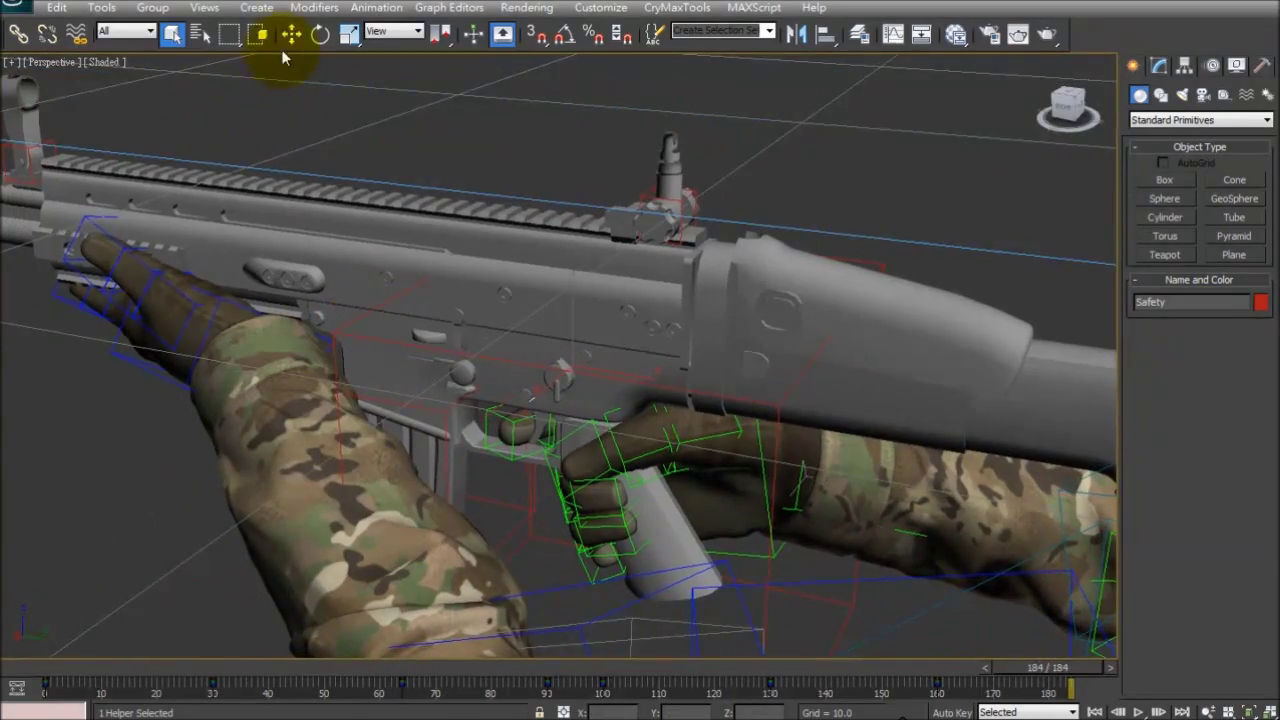
{"action": "scroll", "coordinate": [490, 313], "scroll_direction": "up", "scroll_amount": 3}
{"action": "middle_click_drag", "start_coordinate": [490, 313], "coordinate": [591, 288], "text": "alt"}
{"action": "scroll", "coordinate": [591, 289], "scroll_direction": "up", "scroll_amount": 3}
{"action": "middle_click_drag", "start_coordinate": [591, 288], "coordinate": [583, 229]}
{"action": "mouse_move", "coordinate": [765, 344]}
{"action": "left_mouse_down"}
{"action": "mouse_move", "coordinate": [454, 211]}
{"action": "mouse_move", "coordinate": [386, 211]}
{"action": "mouse_move", "coordinate": [366, 230]}
{"action": "left_mouse_up"}
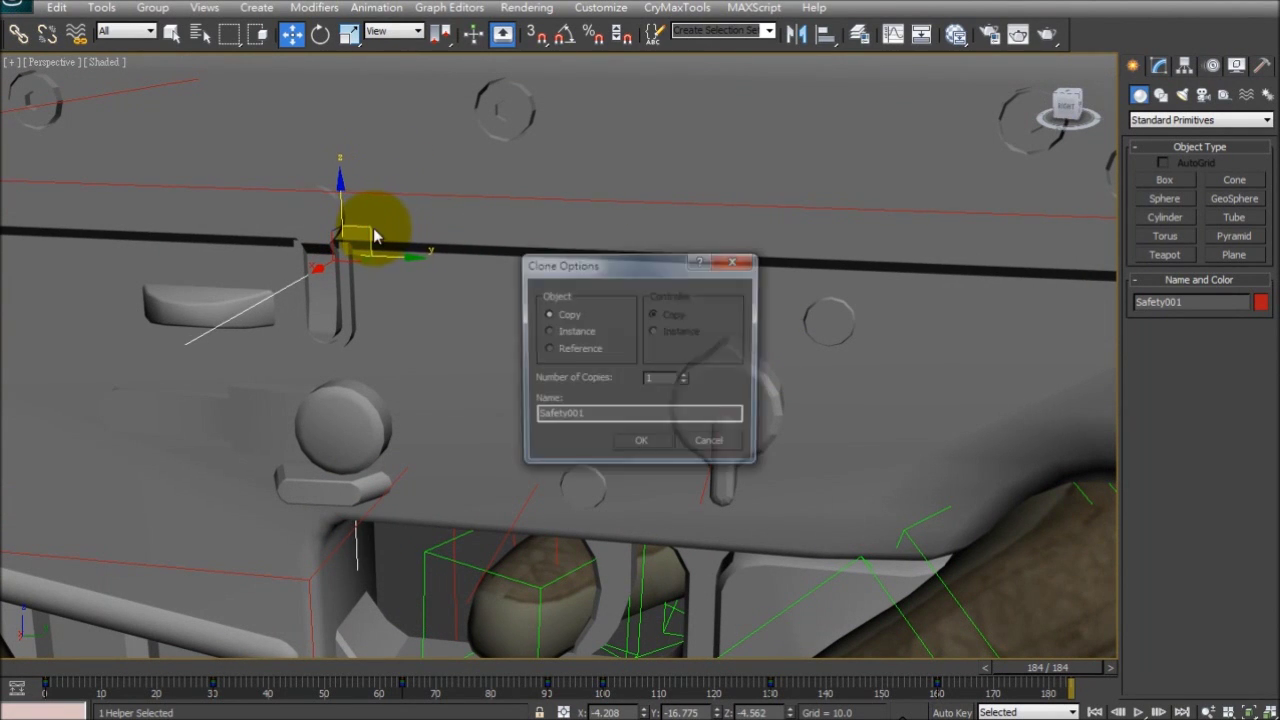
{"action": "double_click", "coordinate": [619, 413]}
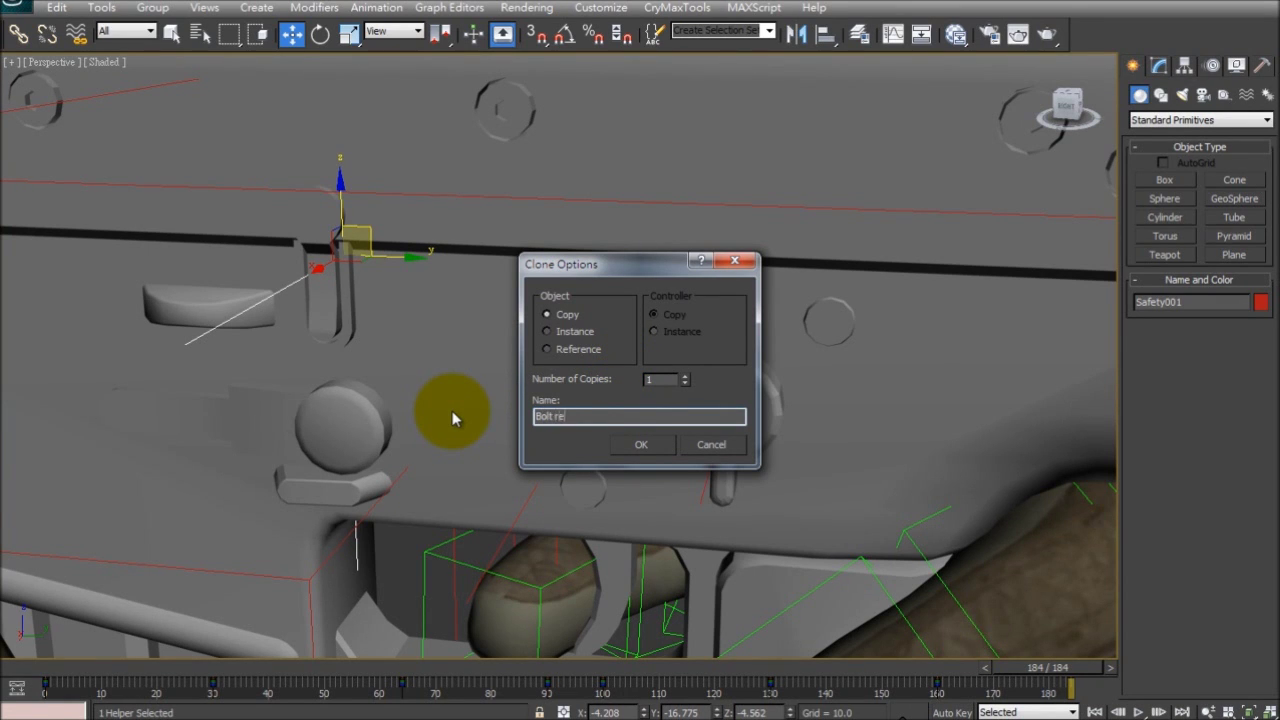
{"action": "left_click", "coordinate": [648, 449]}
Step: Align the Bolt release helper with the bolt release lever, at about X -3.56, Y -16.66, Z -4.54
{"action": "mouse_move", "coordinate": [575, 400]}
{"action": "middle_mouse_down", "text": "alt"}
{"action": "mouse_move", "coordinate": [468, 397]}
{"action": "mouse_move", "coordinate": [465, 424]}
{"action": "mouse_move", "coordinate": [520, 385]}
{"action": "middle_mouse_up", "text": "alt"}
{"action": "scroll", "coordinate": [911, 283], "scroll_direction": "down", "scroll_amount": 5}
{"action": "middle_click_drag", "start_coordinate": [911, 283], "coordinate": [867, 287], "text": "alt"}
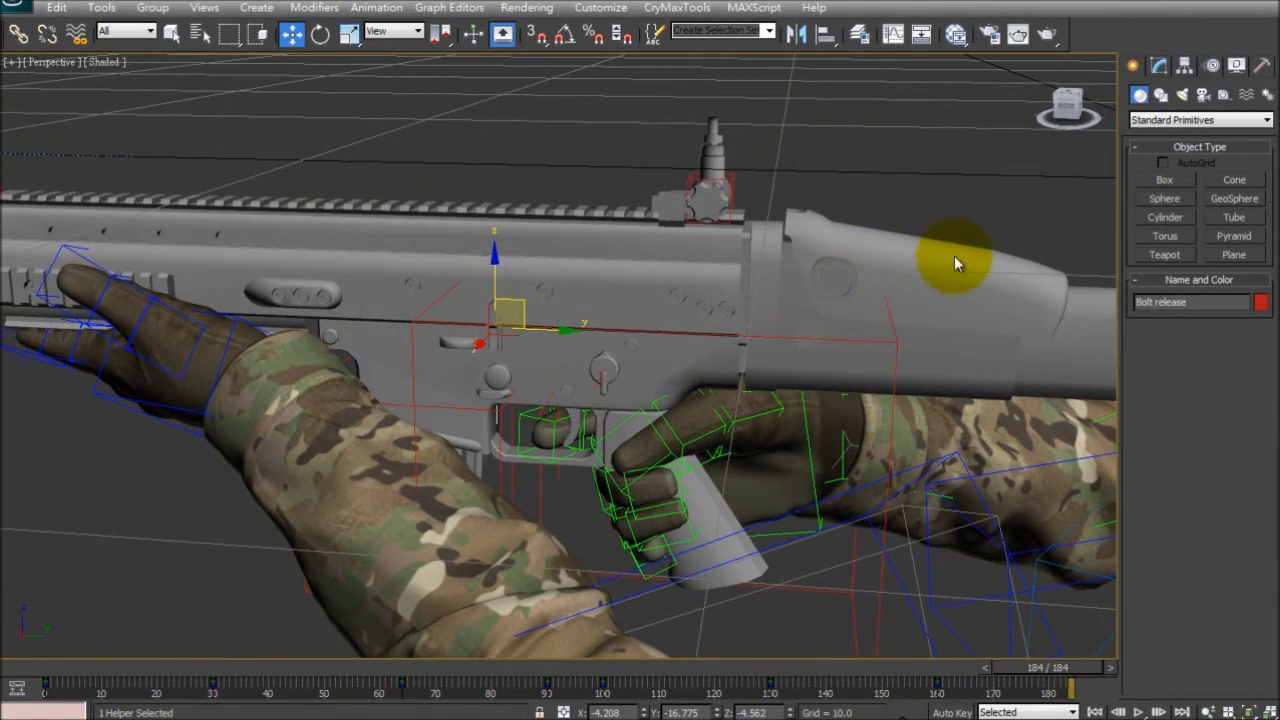
{"action": "left_click", "coordinate": [1068, 113]}
{"action": "left_click", "coordinate": [1092, 111]}
{"action": "scroll", "coordinate": [537, 316], "scroll_direction": "up", "scroll_amount": 12}
{"action": "scroll", "coordinate": [560, 327], "scroll_direction": "up", "scroll_amount": 5}
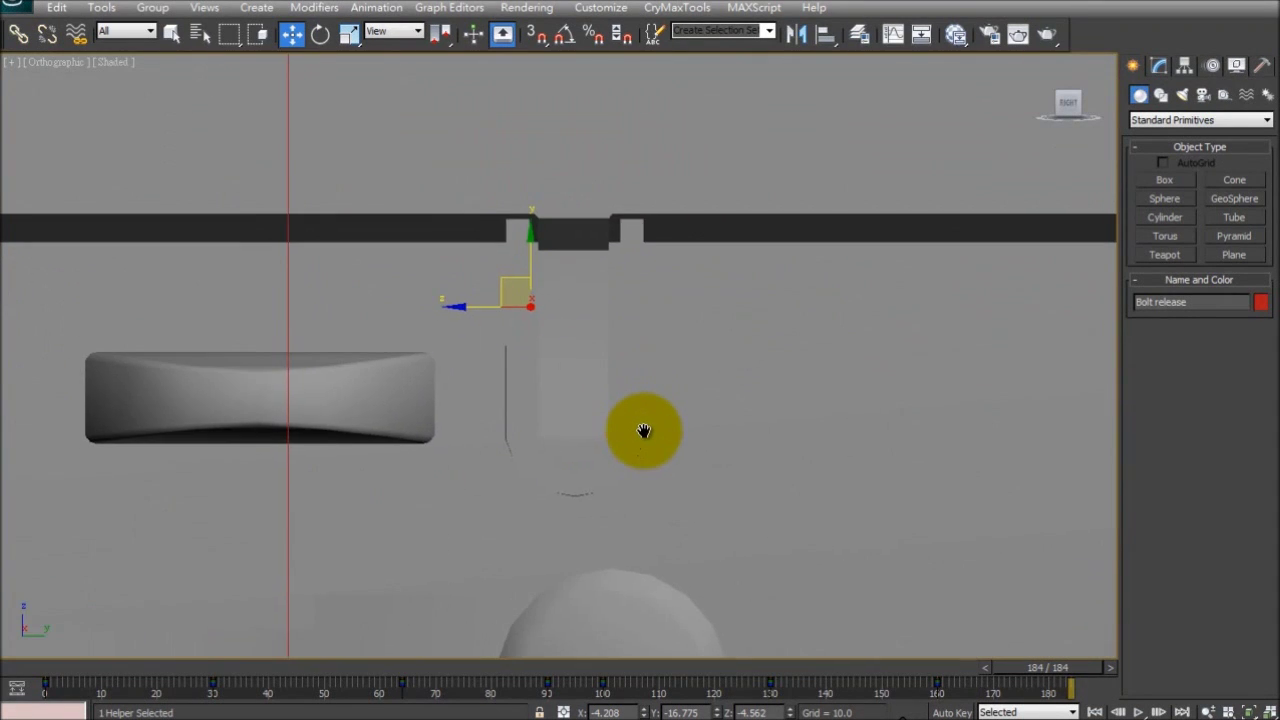
{"action": "scroll", "coordinate": [646, 429], "scroll_direction": "down", "scroll_amount": 4}
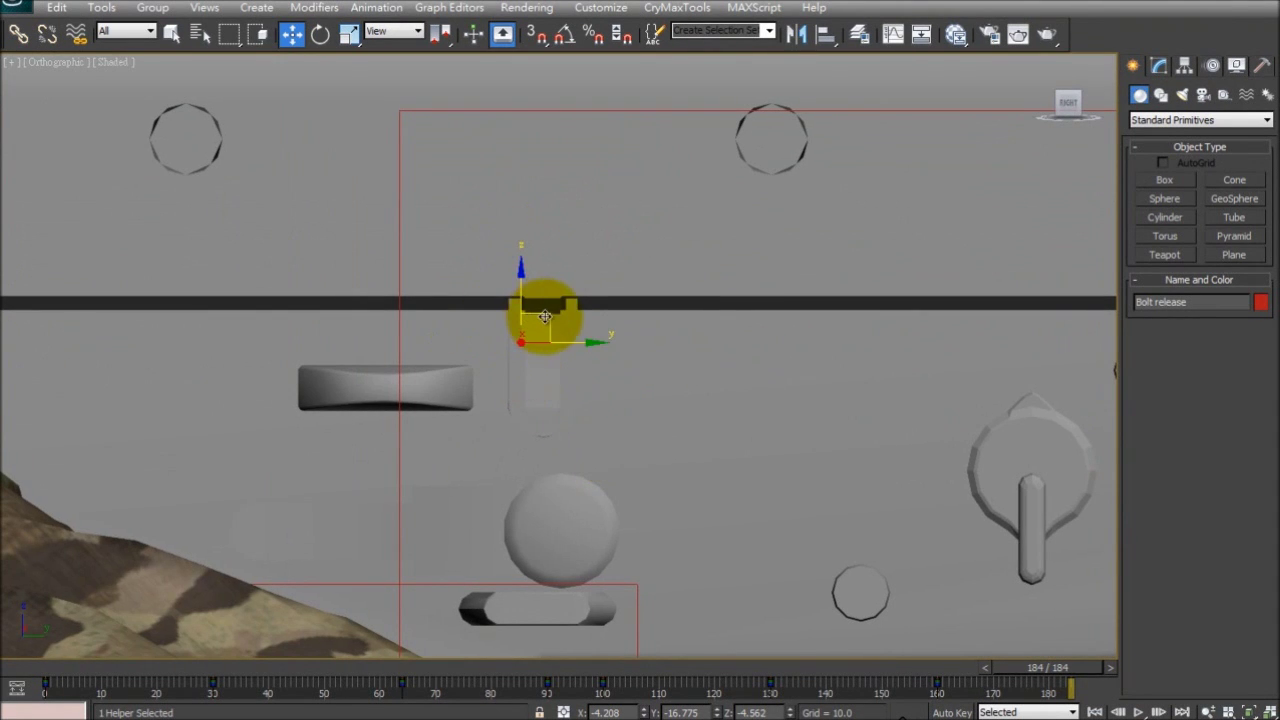
{"action": "left_click_drag", "start_coordinate": [544, 316], "coordinate": [561, 310]}
{"action": "middle_click_drag", "start_coordinate": [607, 327], "coordinate": [507, 347], "text": "alt"}
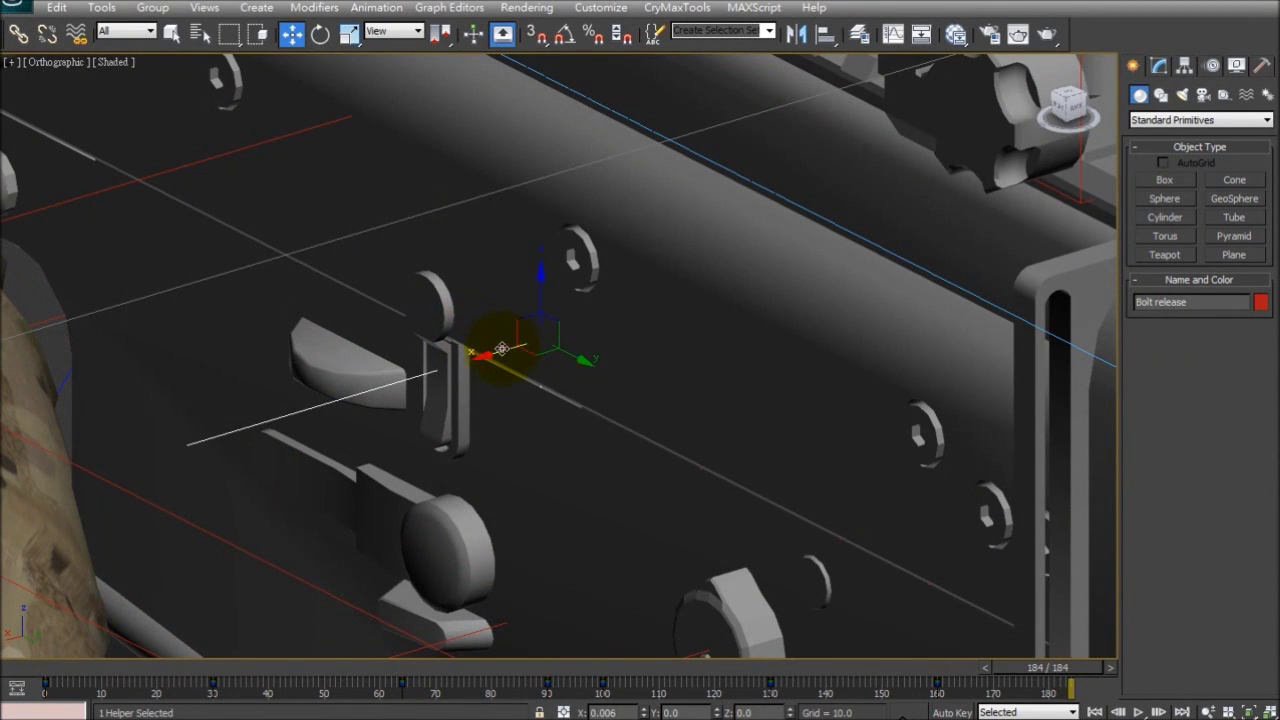
{"action": "left_click_drag", "start_coordinate": [406, 389], "coordinate": [402, 392]}
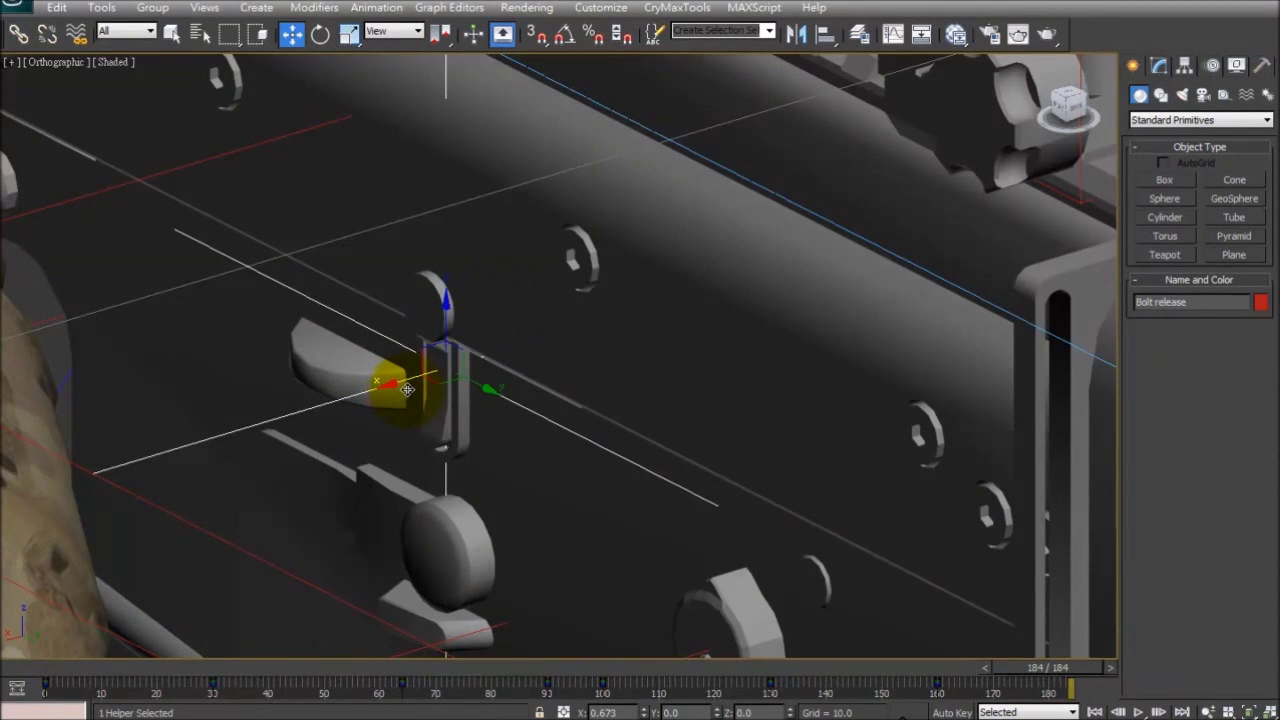
Step: Clone the Bolt release helper to a spot above the rifle's top rail as a copy named Charging handle
{"action": "middle_click_drag", "start_coordinate": [411, 388], "coordinate": [438, 432], "text": "alt"}
{"action": "scroll", "coordinate": [523, 371], "scroll_direction": "up", "scroll_amount": 3}
{"action": "scroll", "coordinate": [543, 277], "scroll_direction": "up", "scroll_amount": 3}
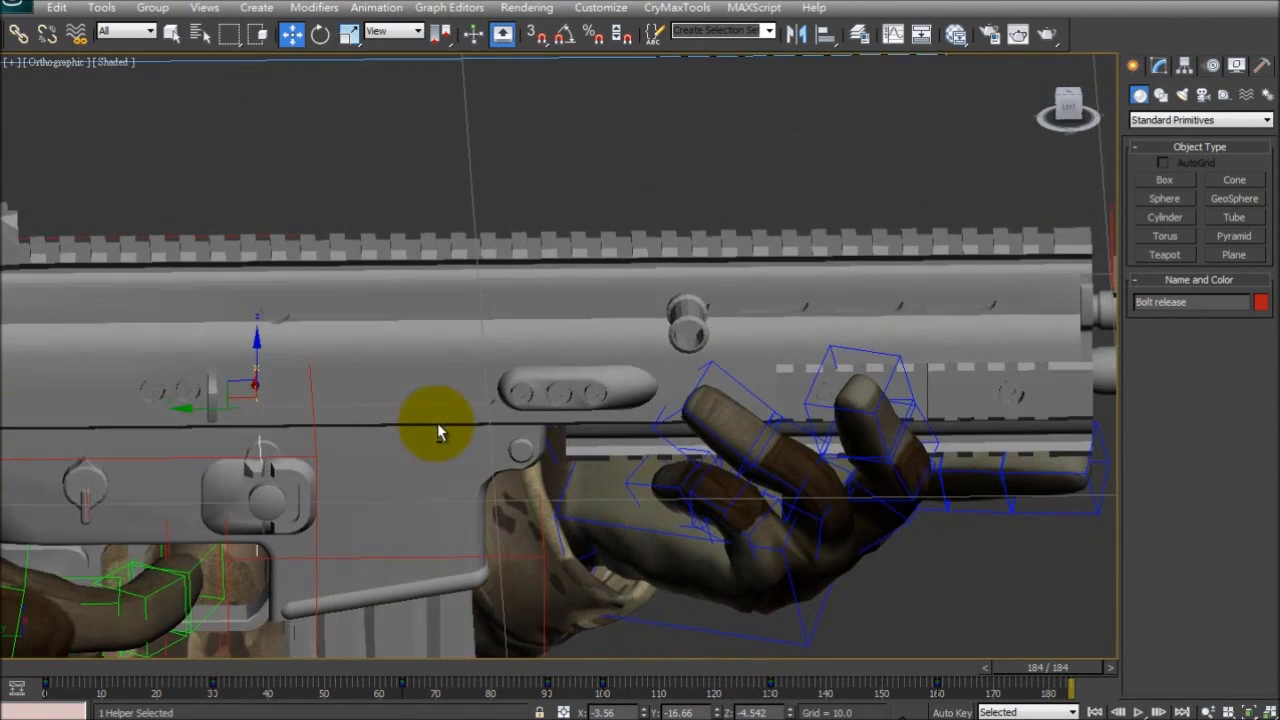
{"action": "mouse_move", "coordinate": [232, 368]}
{"action": "left_mouse_down", "text": "shift"}
{"action": "mouse_move", "coordinate": [630, 292]}
{"action": "mouse_move", "coordinate": [688, 177]}
{"action": "mouse_move", "coordinate": [667, 178]}
{"action": "mouse_move", "coordinate": [636, 72]}
{"action": "left_mouse_up", "text": "shift"}
{"action": "left_click", "coordinate": [632, 410]}
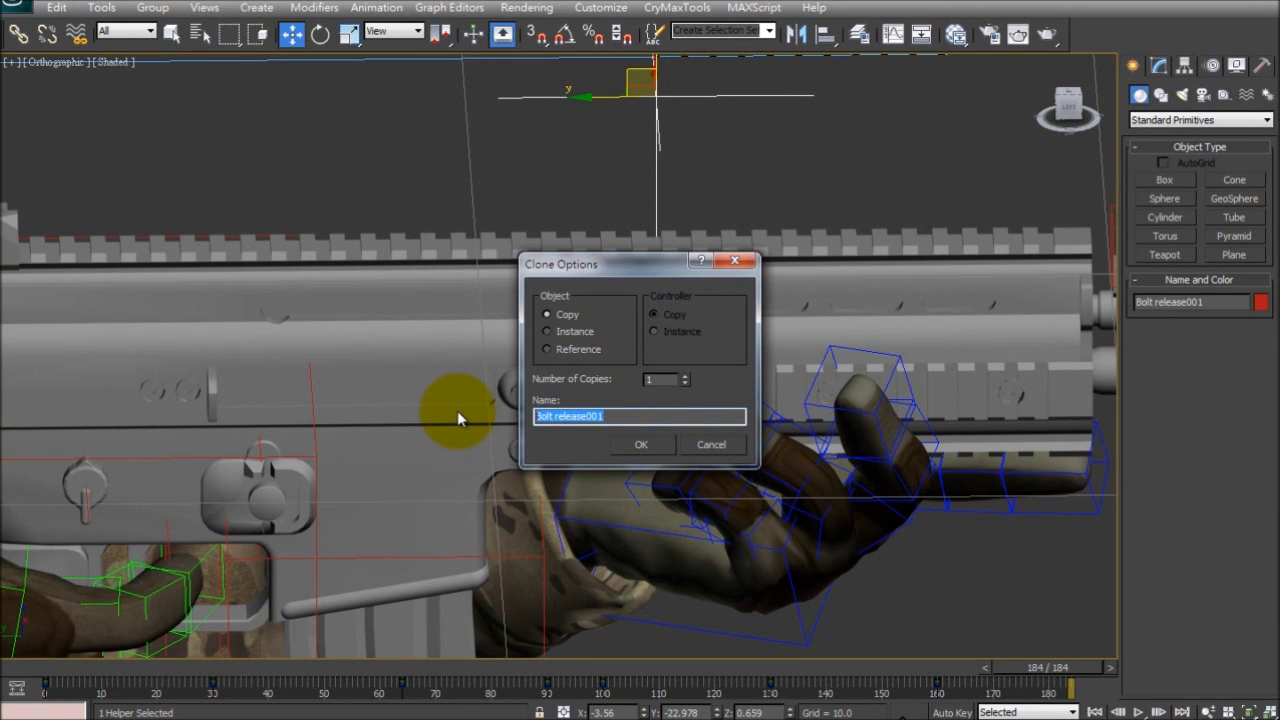
{"action": "type", "text": "Charging handle"}
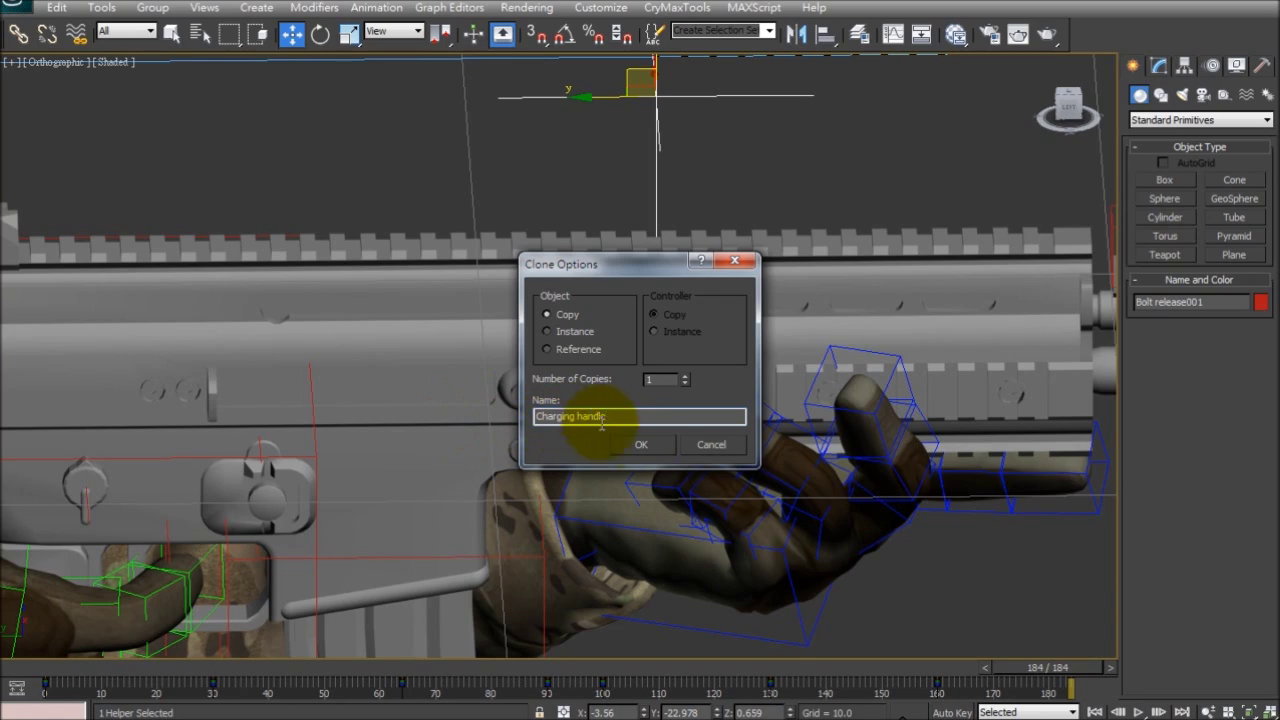
{"action": "left_click", "coordinate": [642, 452]}
Step: Reposition the Charging handle helper above the rifle at about X -4.33, Y -21.94, Z 1.18, and deselect it
{"action": "mouse_move", "coordinate": [651, 443]}
{"action": "middle_mouse_down", "text": "alt"}
{"action": "mouse_move", "coordinate": [694, 423]}
{"action": "mouse_move", "coordinate": [914, 409]}
{"action": "mouse_move", "coordinate": [867, 441]}
{"action": "mouse_move", "coordinate": [786, 400]}
{"action": "mouse_move", "coordinate": [651, 457]}
{"action": "mouse_move", "coordinate": [586, 534]}
{"action": "mouse_move", "coordinate": [661, 380]}
{"action": "mouse_move", "coordinate": [614, 349]}
{"action": "mouse_move", "coordinate": [749, 183]}
{"action": "mouse_move", "coordinate": [612, 240]}
{"action": "mouse_move", "coordinate": [563, 217]}
{"action": "mouse_move", "coordinate": [383, 294]}
{"action": "mouse_move", "coordinate": [486, 297]}
{"action": "mouse_move", "coordinate": [573, 262]}
{"action": "middle_mouse_up", "text": "alt"}
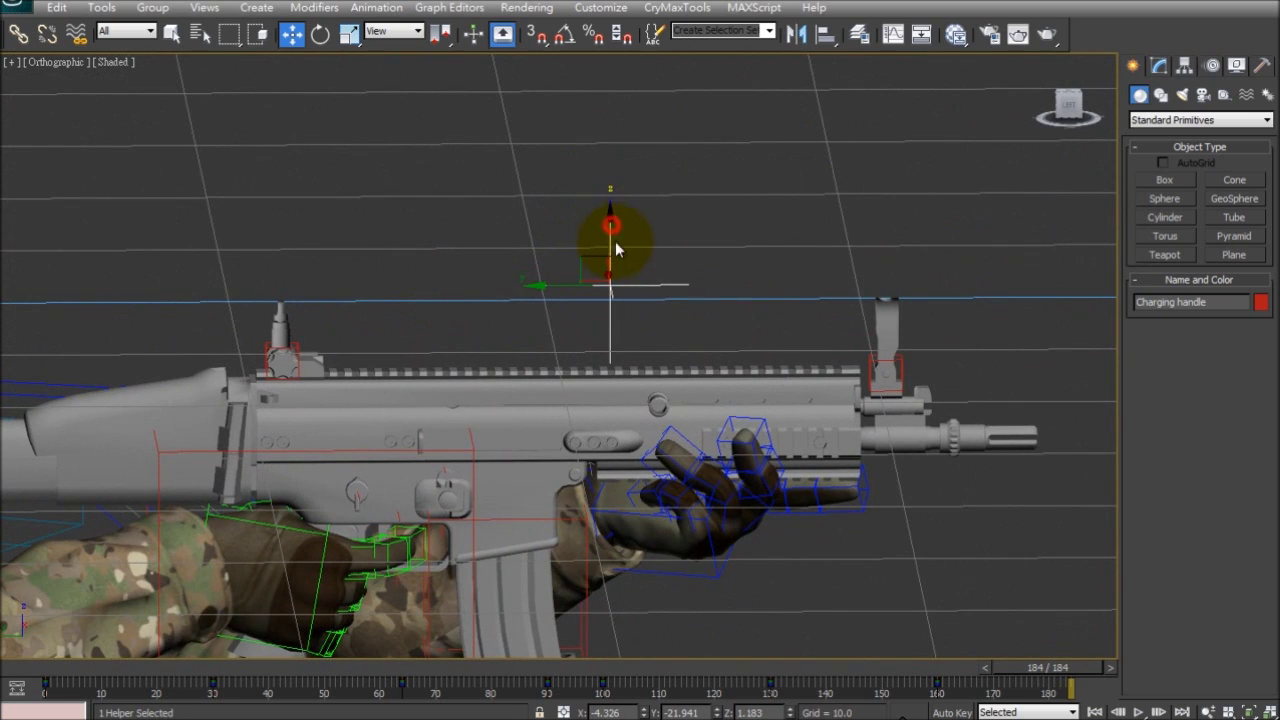
{"action": "left_click", "coordinate": [671, 220]}
{"action": "scroll", "coordinate": [751, 248], "scroll_direction": "down", "scroll_amount": 3}
{"action": "middle_click_drag", "start_coordinate": [751, 248], "coordinate": [765, 273], "text": "alt"}
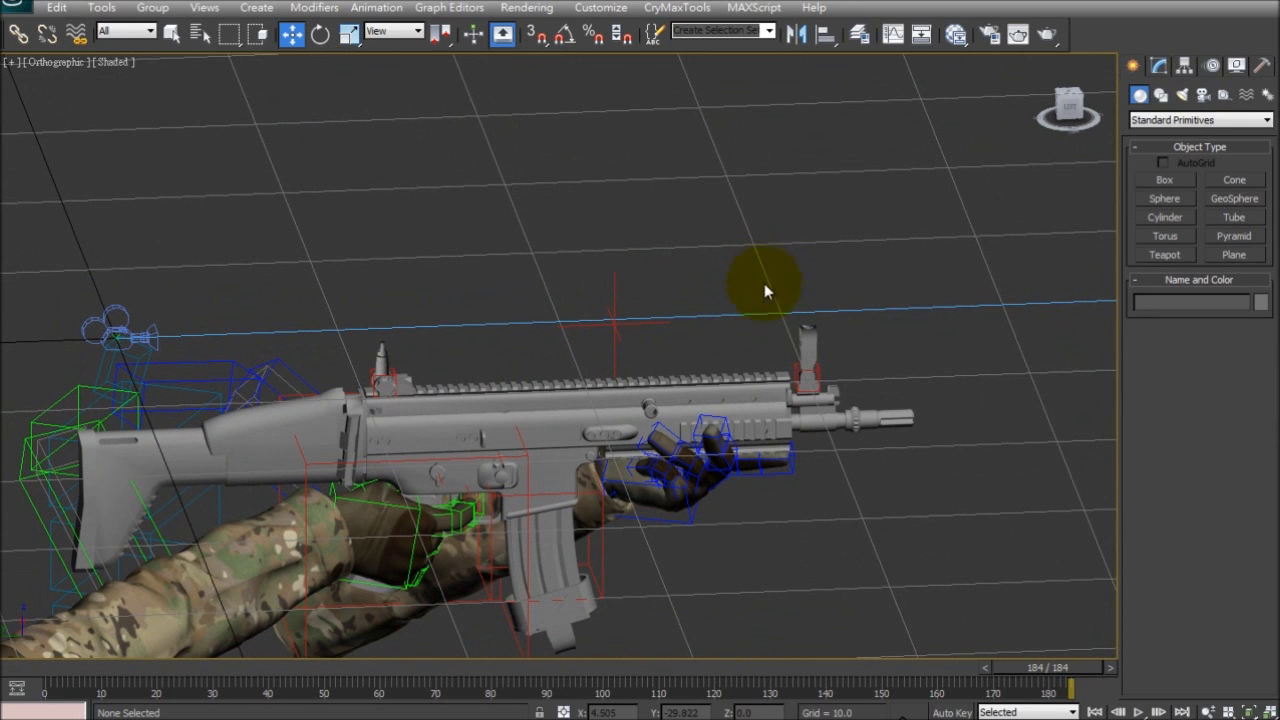
{"action": "scroll", "coordinate": [740, 310], "scroll_direction": "up", "scroll_amount": 3}
{"action": "scroll", "coordinate": [685, 300], "scroll_direction": "down", "scroll_amount": 1}
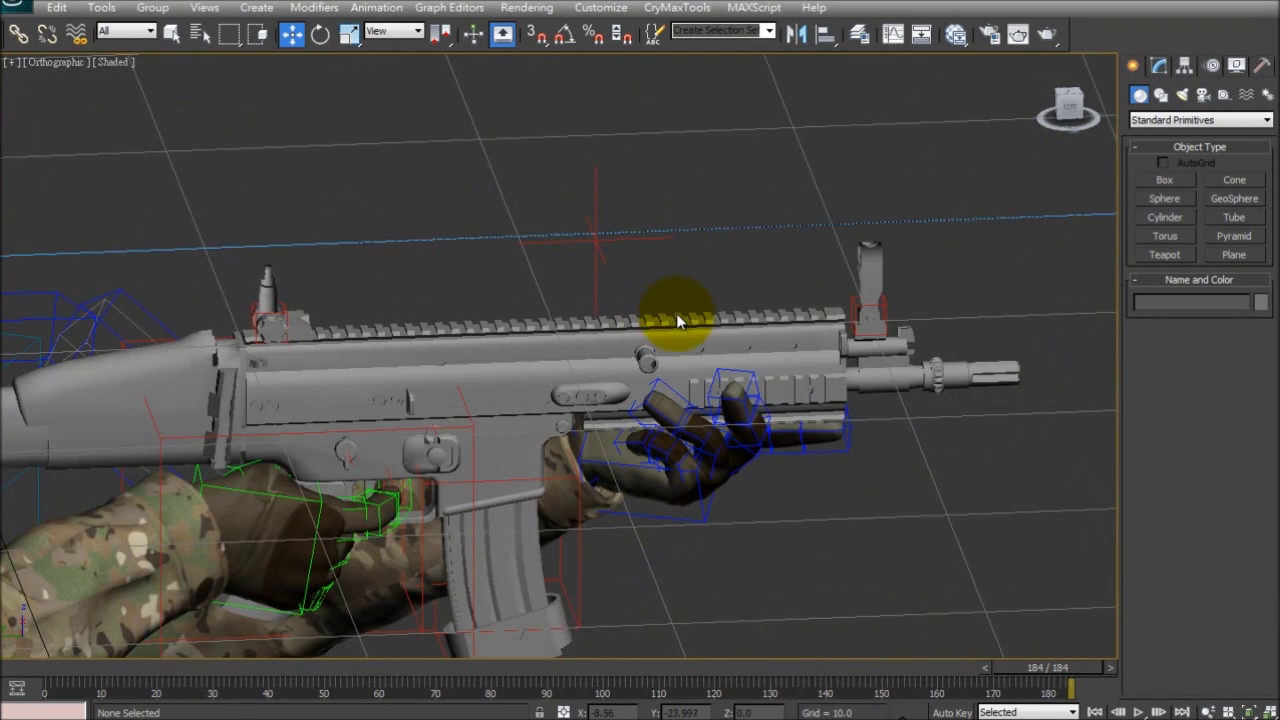
{"action": "scroll", "coordinate": [676, 330], "scroll_direction": "down", "scroll_amount": 2}
{"action": "middle_click_drag", "start_coordinate": [676, 330], "coordinate": [715, 263], "text": "alt"}
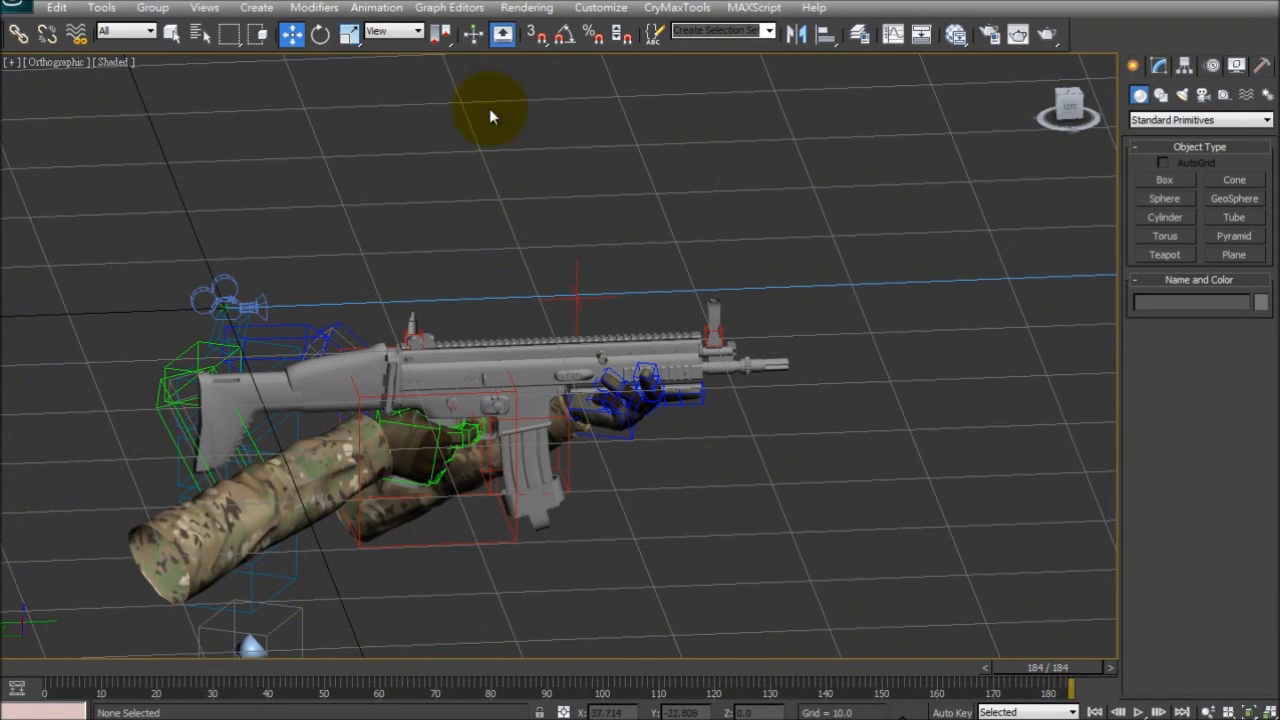
Step: Select the SMDImport rifle mesh by name and unfreeze it in its object properties
{"action": "left_click", "coordinate": [208, 38]}
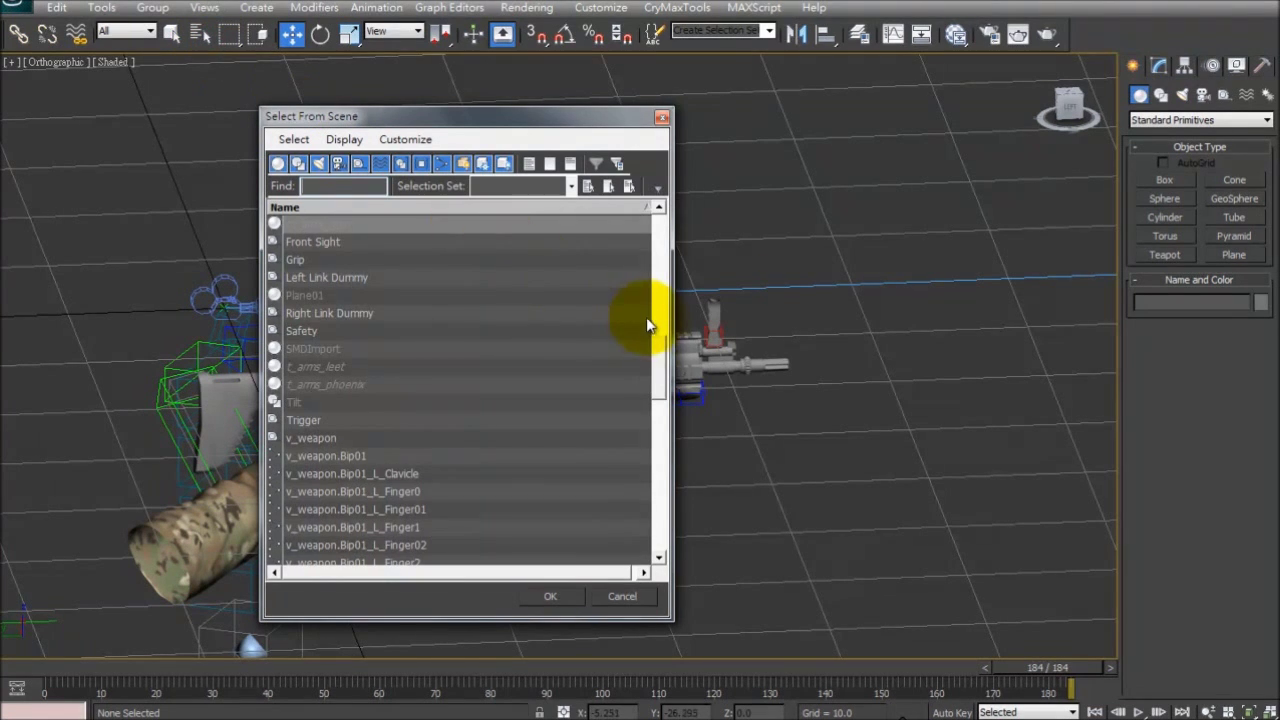
{"action": "left_click_drag", "start_coordinate": [660, 353], "coordinate": [660, 282]}
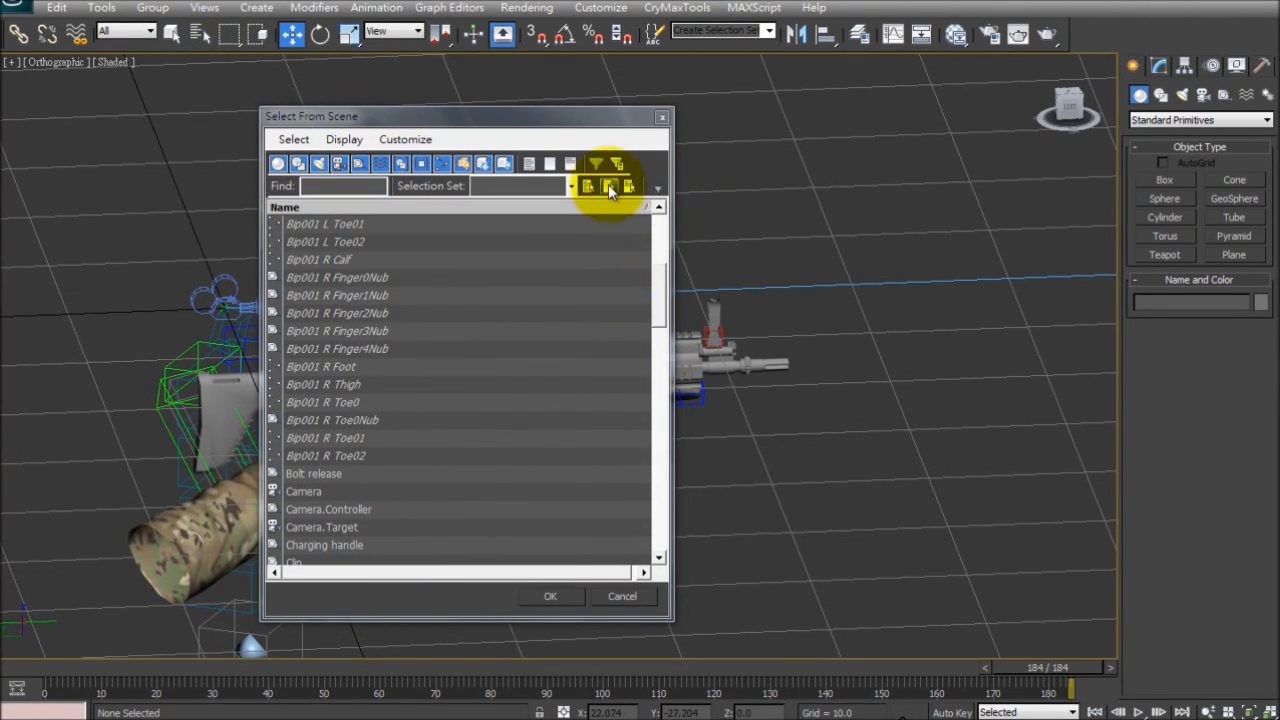
{"action": "mouse_move", "coordinate": [662, 307]}
{"action": "left_mouse_down"}
{"action": "mouse_move", "coordinate": [660, 223]}
{"action": "mouse_move", "coordinate": [663, 334]}
{"action": "left_mouse_up"}
{"action": "double_click", "coordinate": [449, 455]}
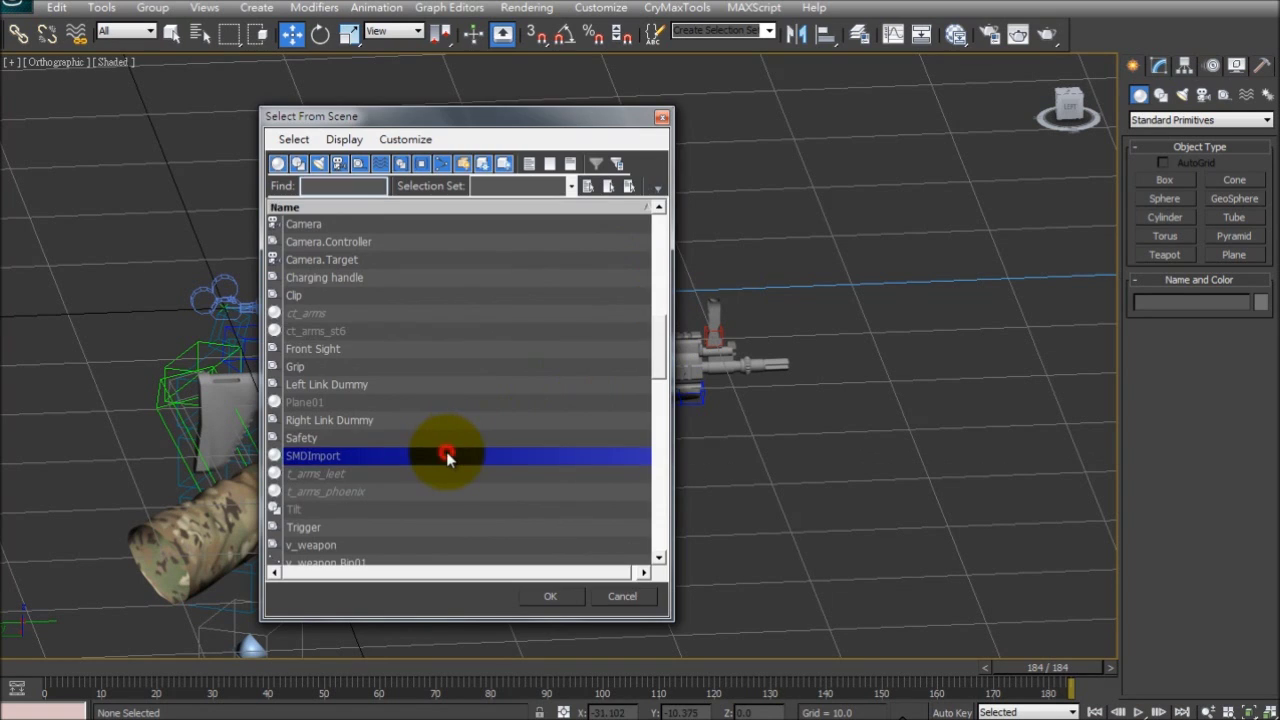
{"action": "right_click", "coordinate": [600, 384]}
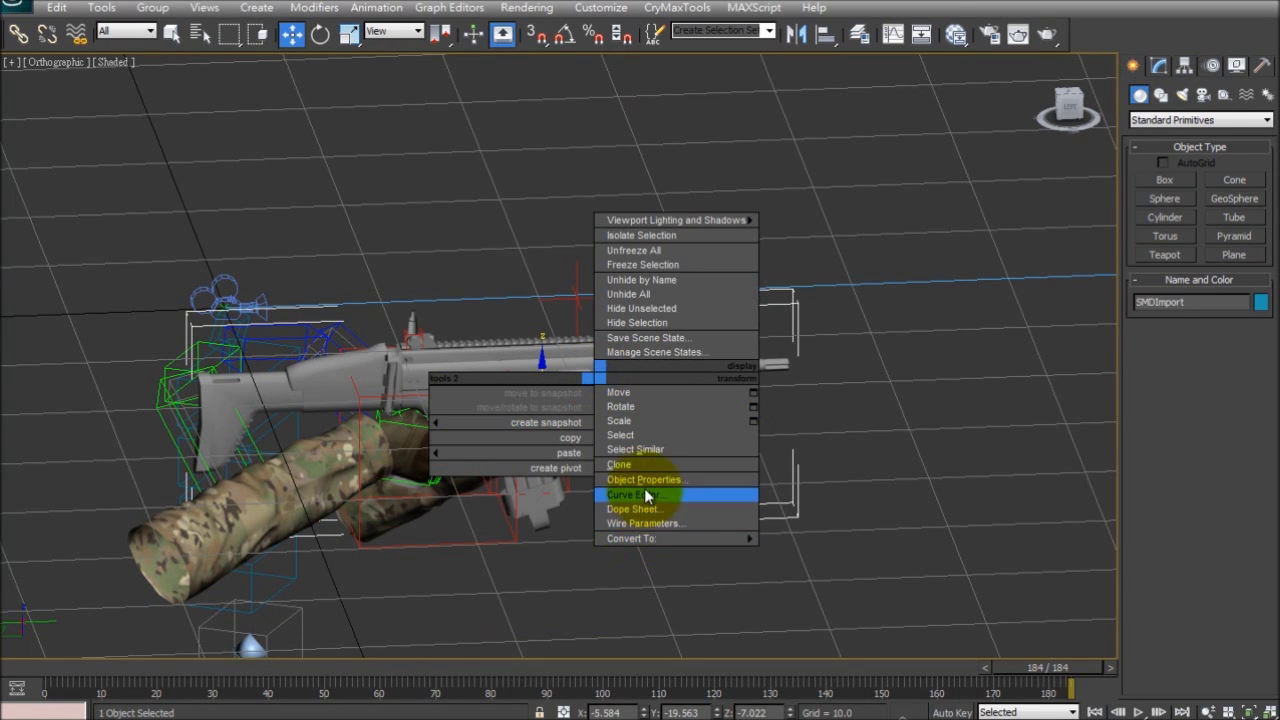
{"action": "left_click", "coordinate": [642, 480]}
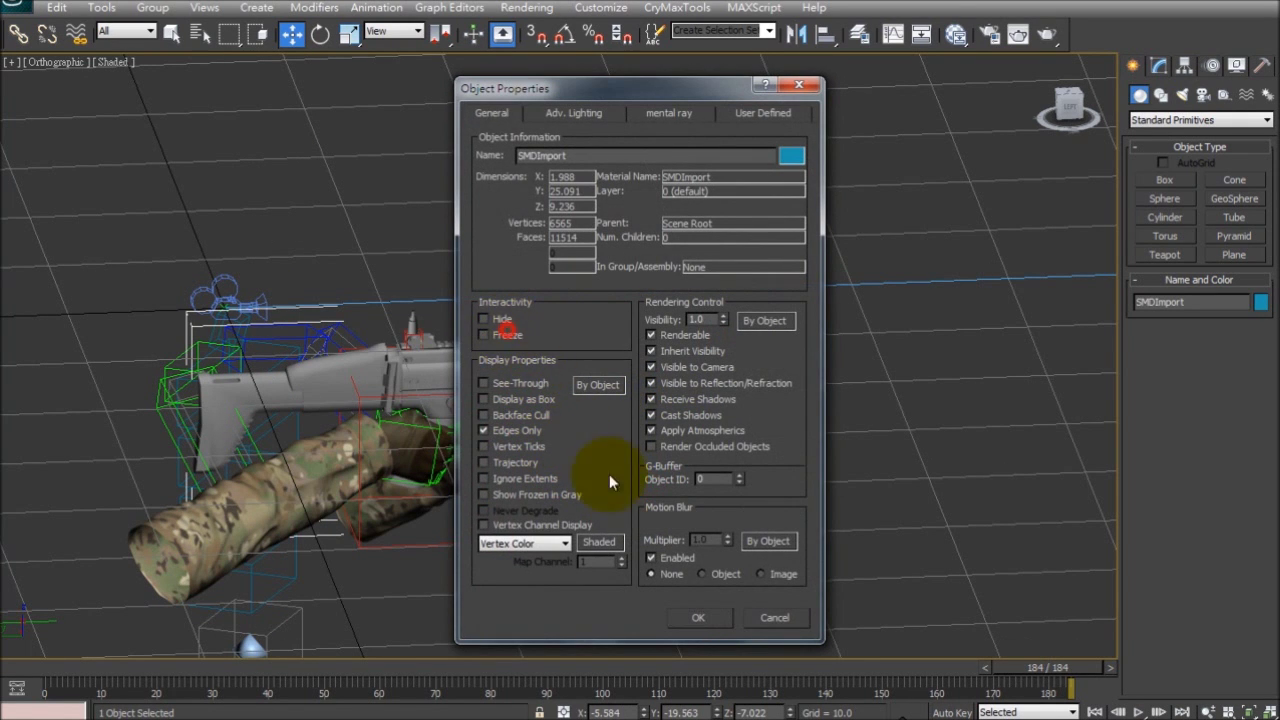
{"action": "left_click", "coordinate": [698, 617]}
Step: Select the rifle mesh directly in the viewport and inspect it from several angles
{"action": "scroll", "coordinate": [614, 449], "scroll_direction": "up", "scroll_amount": 5}
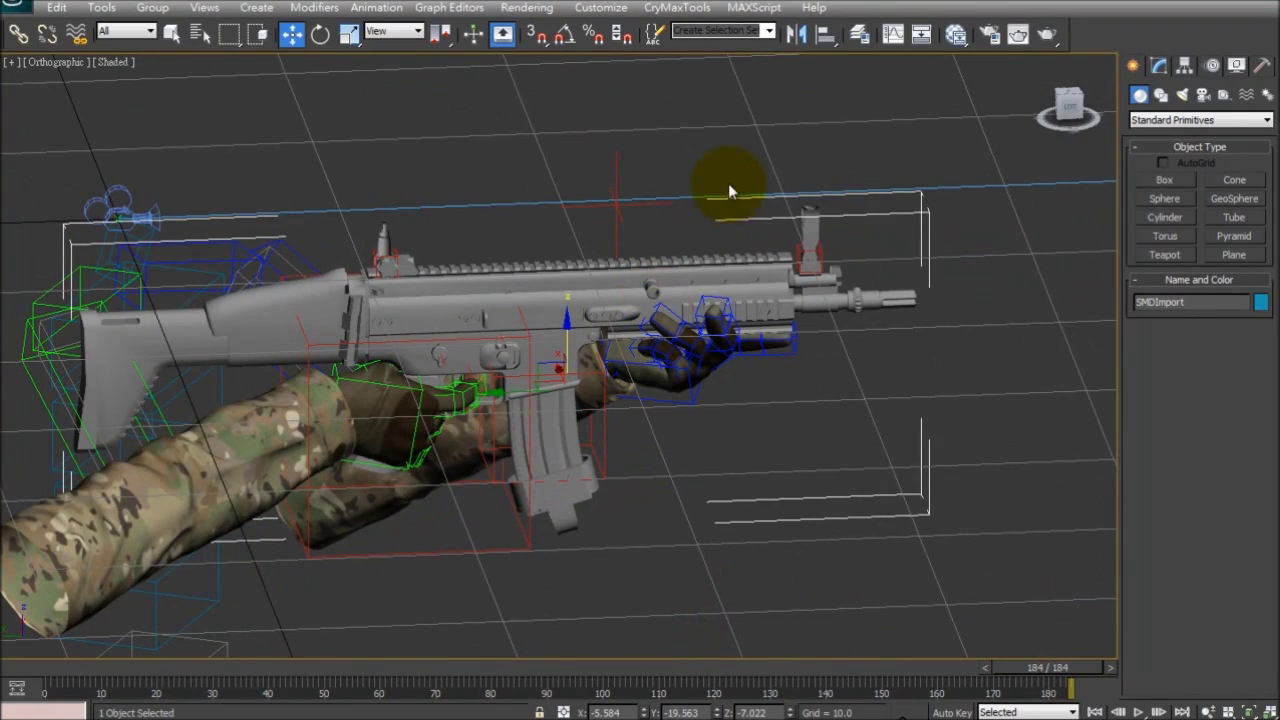
{"action": "left_click", "coordinate": [728, 184]}
{"action": "left_click", "coordinate": [706, 267]}
{"action": "middle_click_drag", "start_coordinate": [704, 314], "coordinate": [716, 314], "text": "alt"}
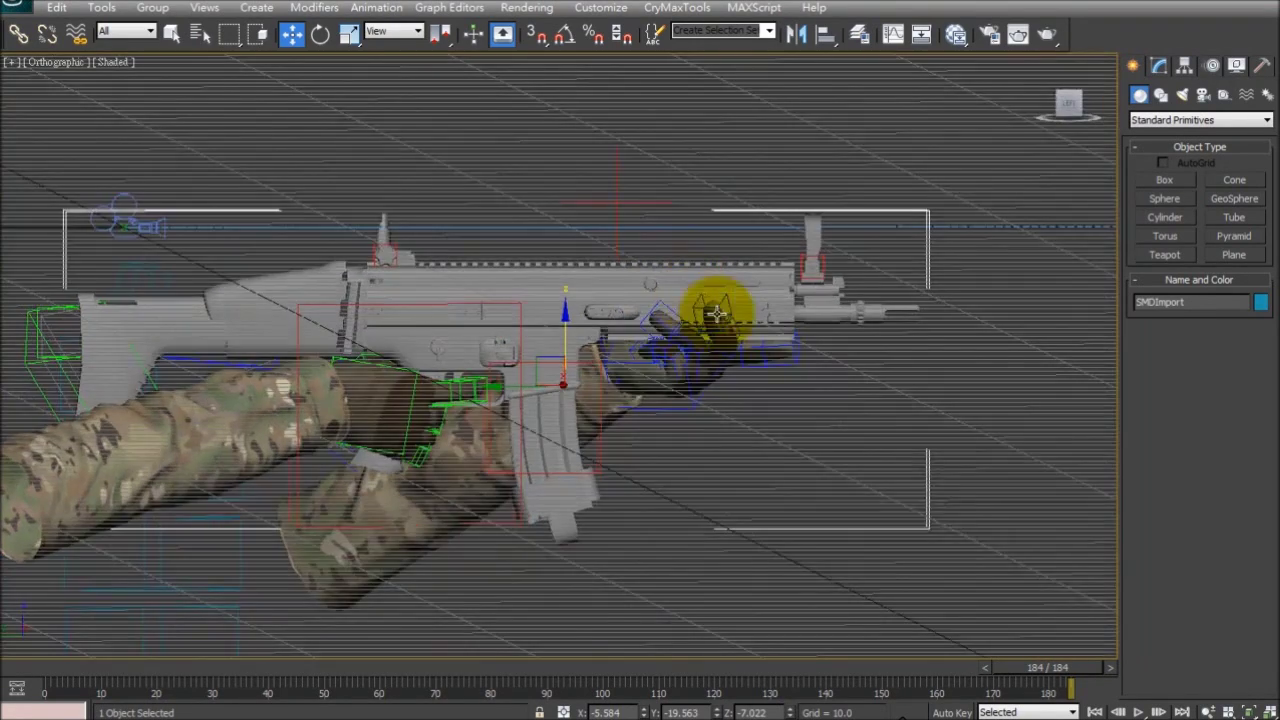
{"action": "middle_click_drag", "start_coordinate": [909, 437], "coordinate": [867, 467], "text": "alt"}
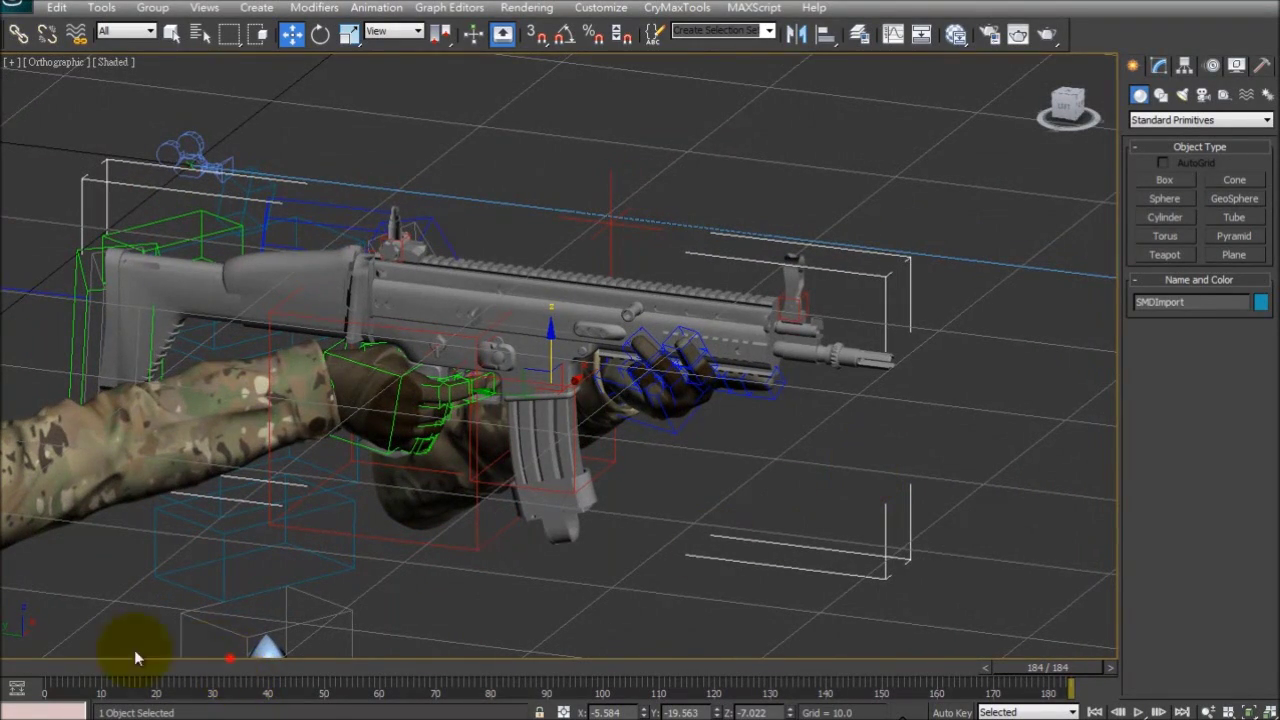
Step: Select the Grip helper and return the animation to frame 0
{"action": "mouse_move", "coordinate": [35, 666]}
{"action": "left_mouse_down"}
{"action": "mouse_move", "coordinate": [1059, 668]}
{"action": "mouse_move", "coordinate": [20, 680]}
{"action": "left_mouse_up"}
{"action": "middle_click_drag", "start_coordinate": [340, 487], "coordinate": [360, 472], "text": "alt"}
{"action": "left_click", "coordinate": [446, 560]}
{"action": "middle_click_drag", "start_coordinate": [443, 549], "coordinate": [510, 597], "text": "alt"}
{"action": "left_click_drag", "start_coordinate": [76, 671], "coordinate": [45, 710]}
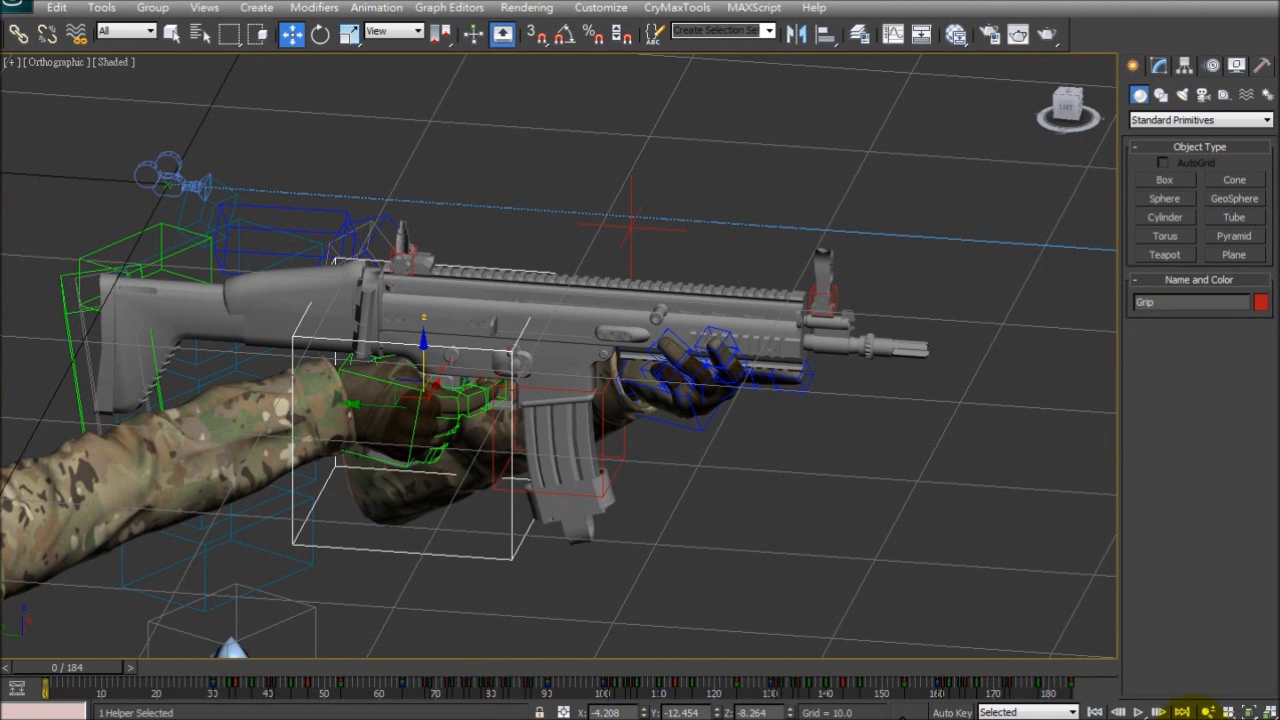
Step: Set the animation start time to -4 and copy the Grip helper's frame 0 key to frame -3
{"action": "left_click", "coordinate": [1182, 711]}
{"action": "left_click", "coordinate": [626, 373]}
{"action": "left_click", "coordinate": [626, 373]}
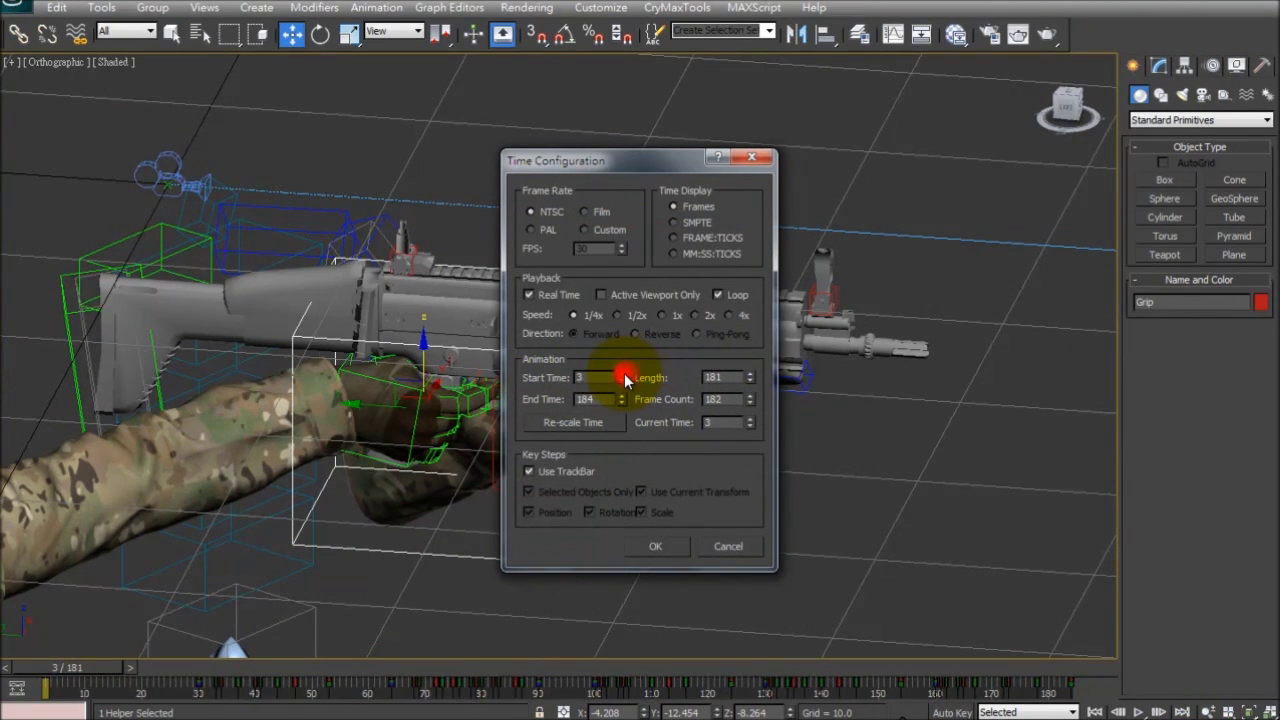
{"action": "left_click", "coordinate": [625, 373]}
{"action": "left_click", "coordinate": [623, 381]}
{"action": "left_click", "coordinate": [624, 380]}
{"action": "left_click", "coordinate": [624, 380]}
{"action": "left_click", "coordinate": [624, 380]}
{"action": "left_click", "coordinate": [624, 380]}
{"action": "left_click_drag", "start_coordinate": [624, 381], "coordinate": [624, 381]}
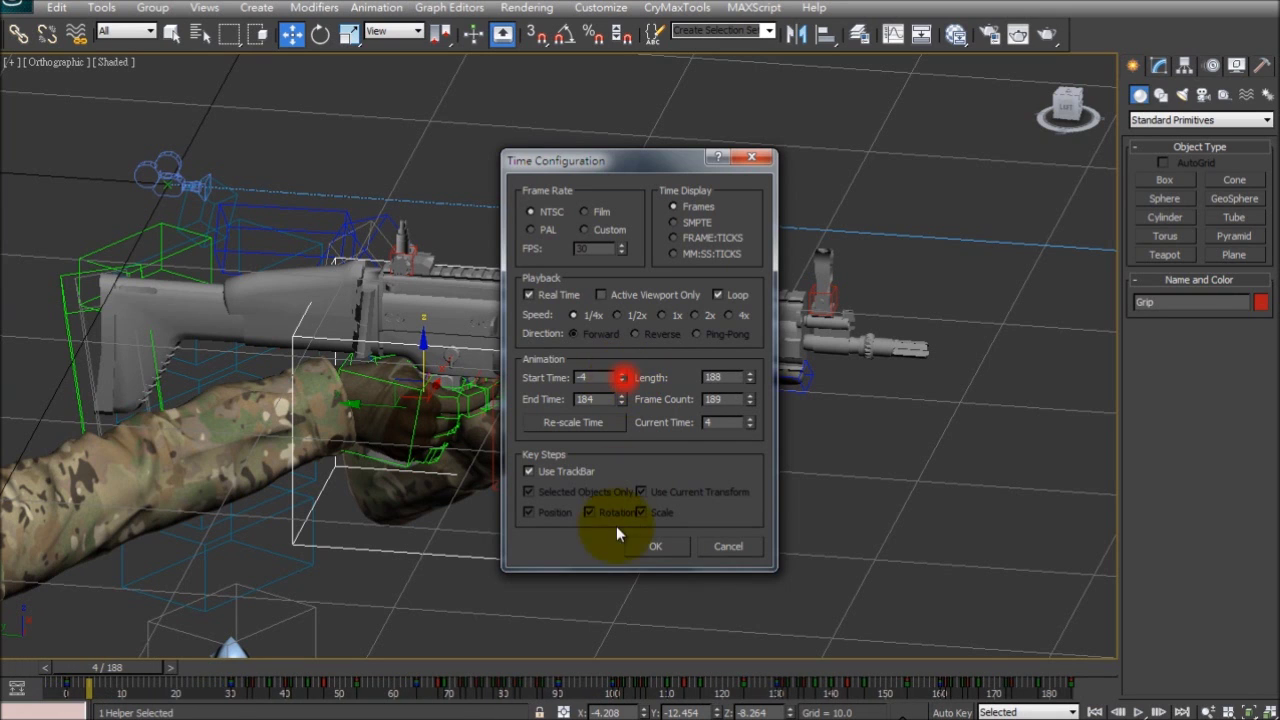
{"action": "left_click", "coordinate": [655, 546]}
{"action": "left_click", "coordinate": [88, 670]}
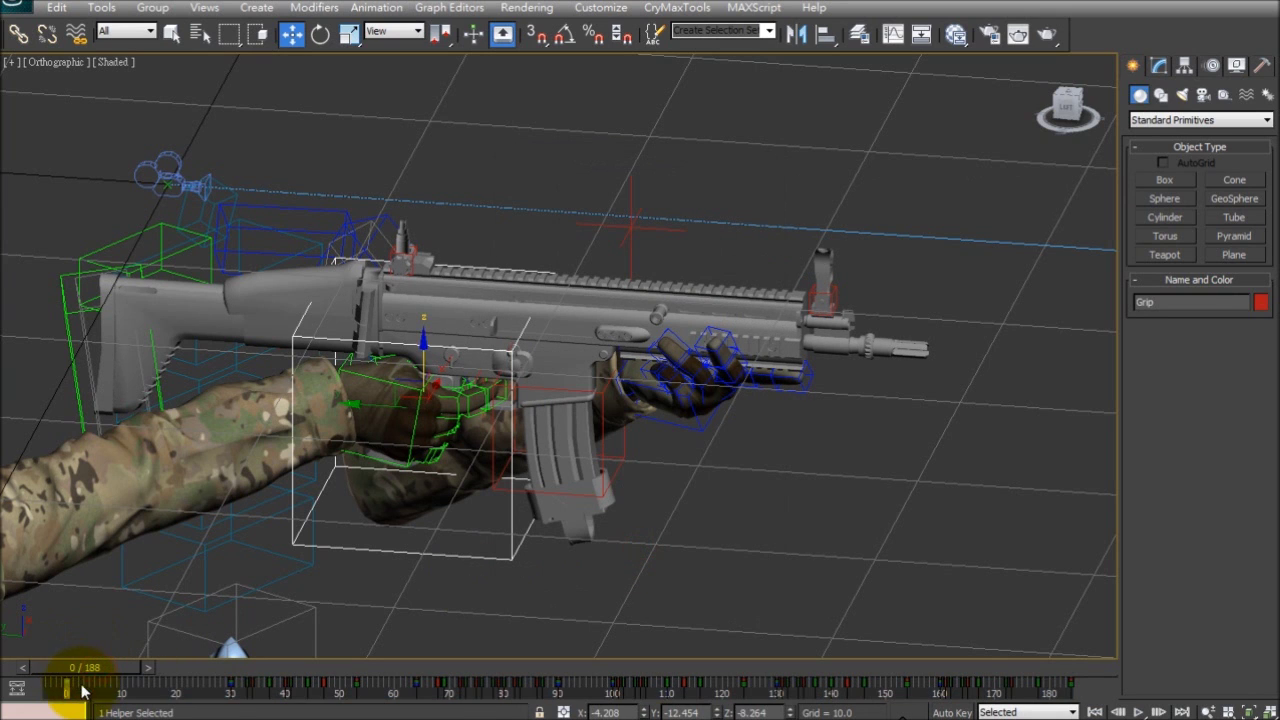
{"action": "left_click", "coordinate": [82, 686]}
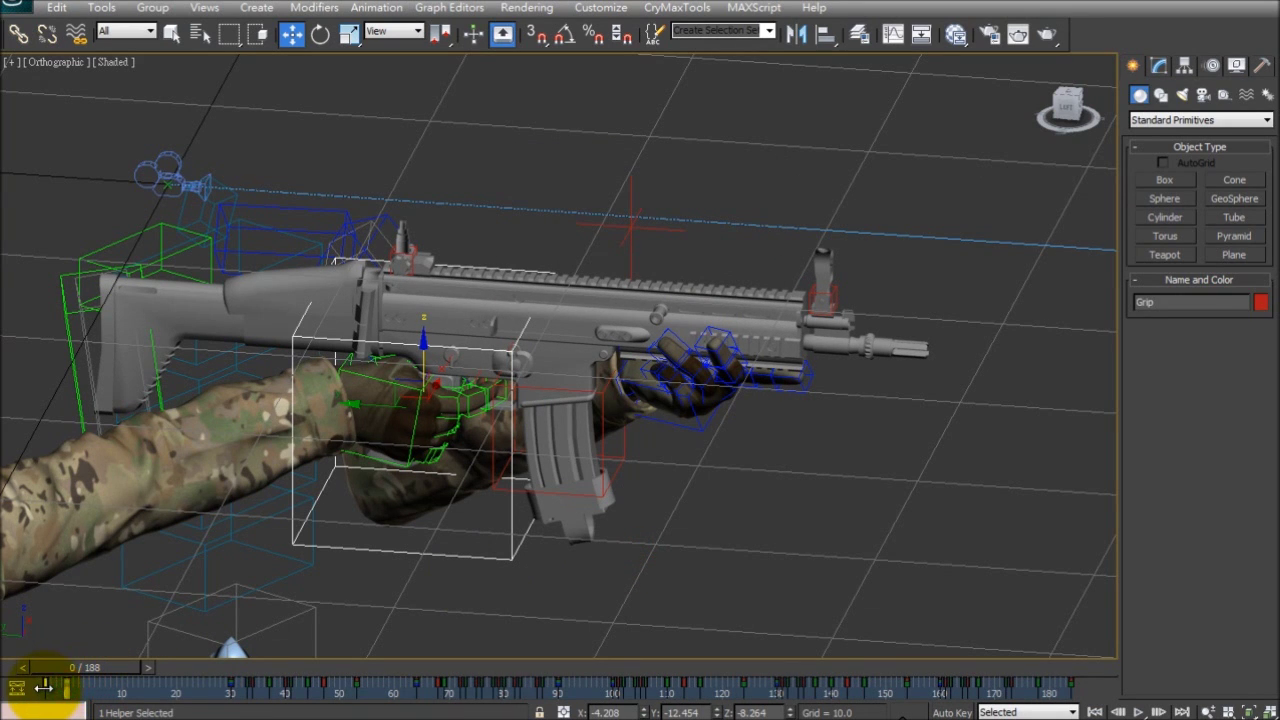
Step: Set the animation end time to 5 in the time configuration
{"action": "left_click", "coordinate": [1138, 711]}
{"action": "right_click", "coordinate": [1138, 711]}
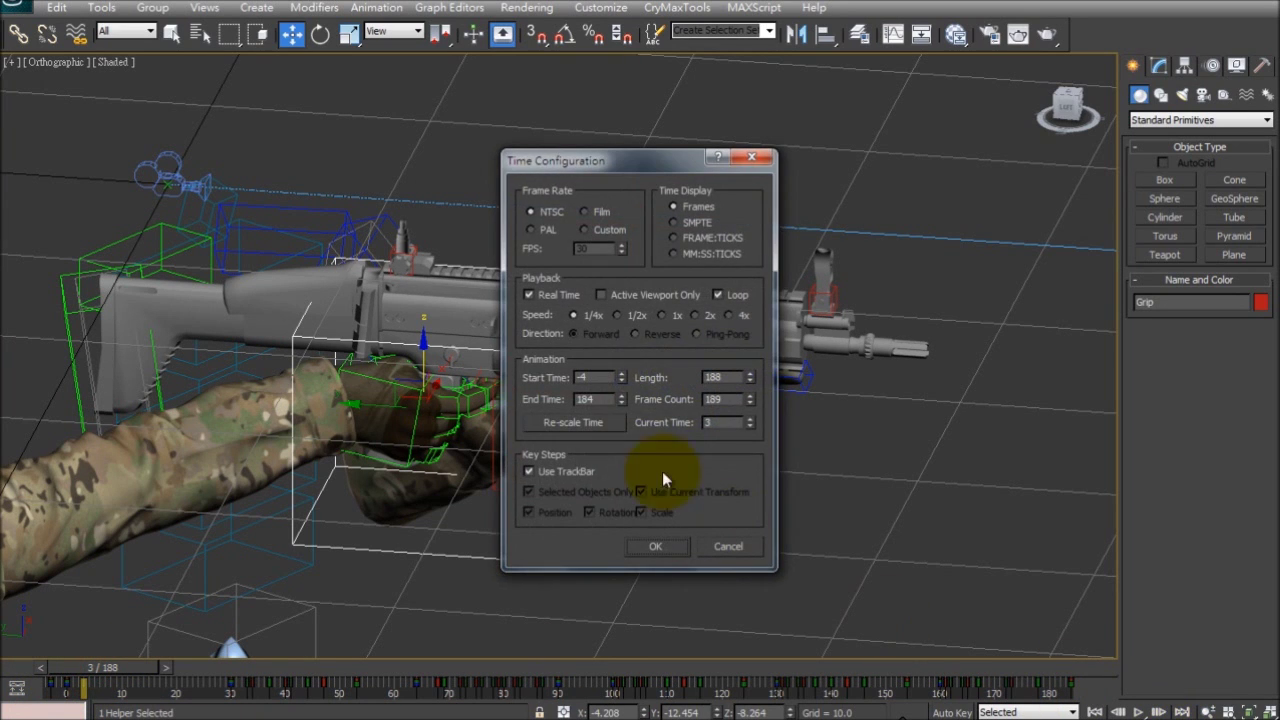
{"action": "double_click", "coordinate": [604, 399]}
{"action": "left_click", "coordinate": [658, 547]}
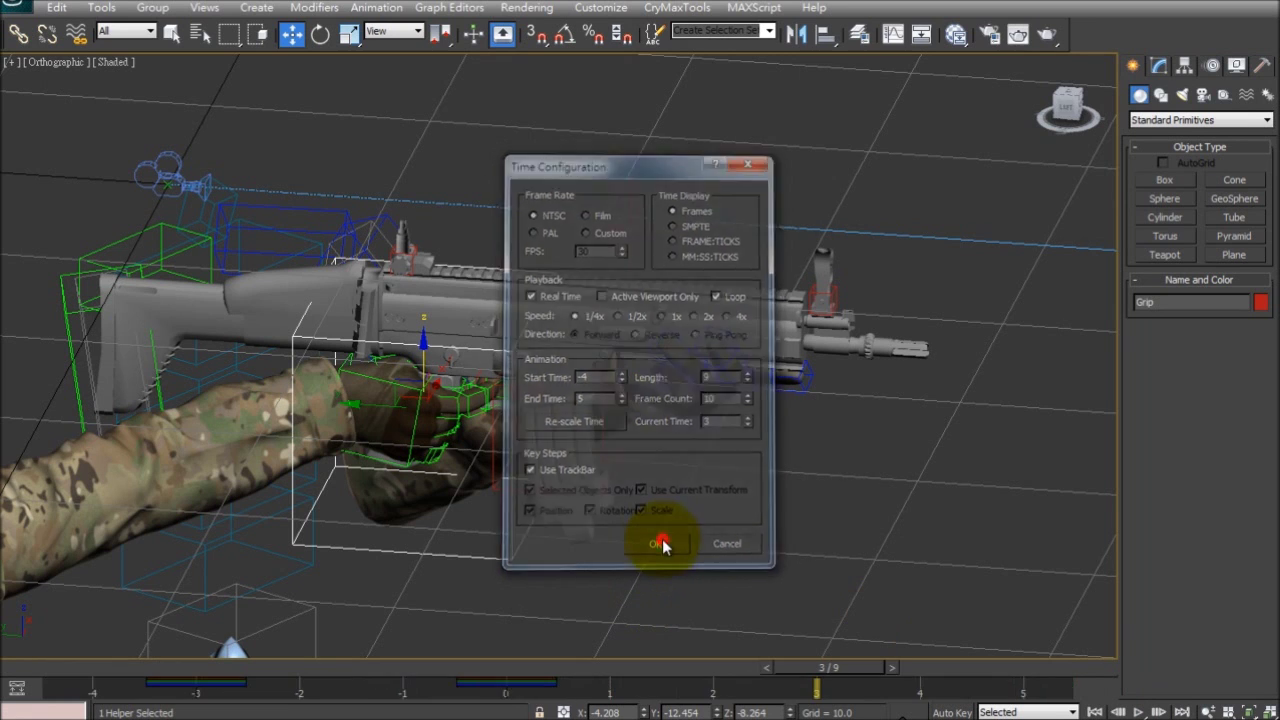
Step: Go to frame 0 and activate the Move tool on the Grip helper
{"action": "left_click", "coordinate": [328, 663]}
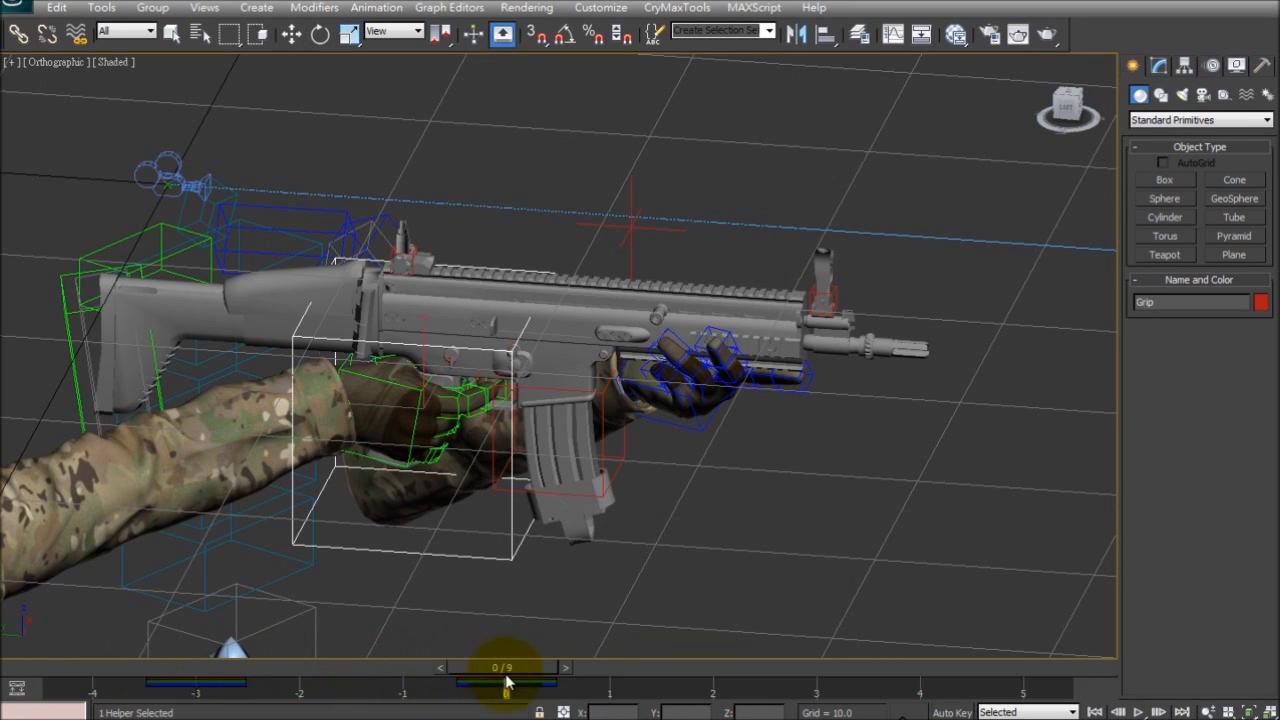
{"action": "key", "text": "w"}
{"action": "left_click", "coordinate": [516, 664]}
{"action": "left_click", "coordinate": [513, 574]}
{"action": "left_click", "coordinate": [508, 560]}
{"action": "middle_click_drag", "start_coordinate": [508, 556], "coordinate": [551, 571], "text": "alt"}
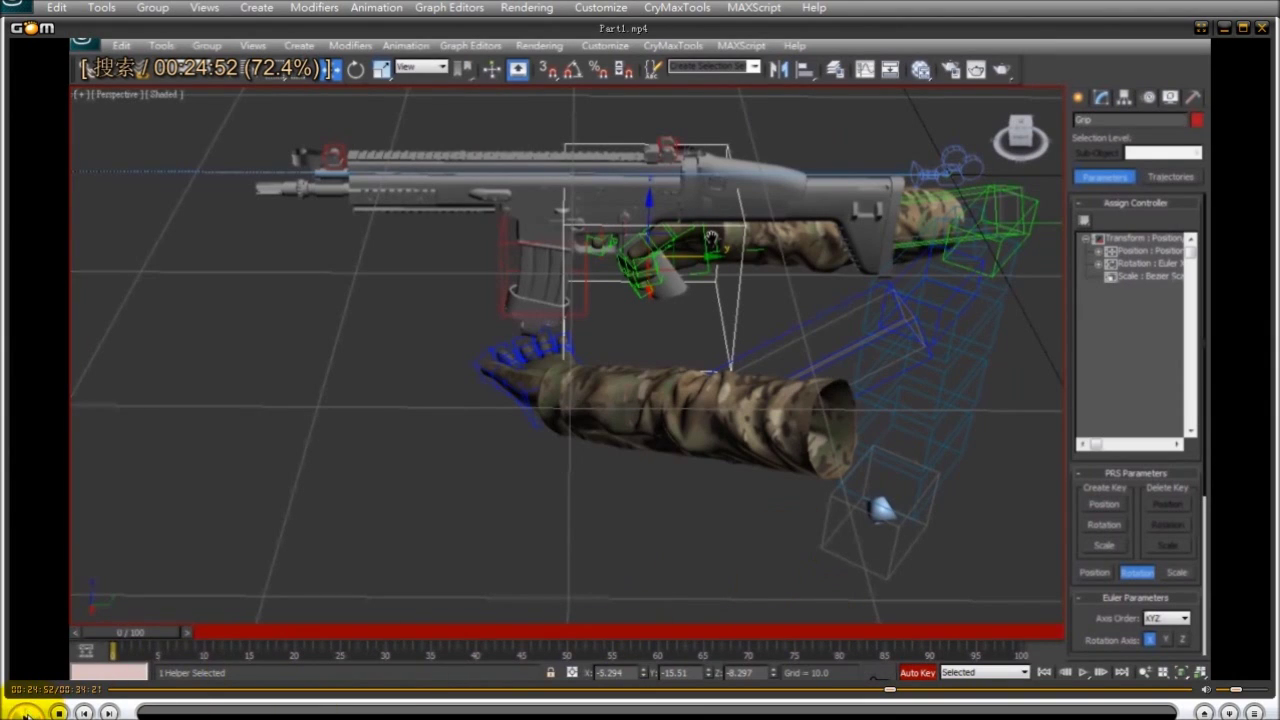
Step: Switch to Part1.mp4 in GOM Player and rewind the video to 00:24:45 to review it
{"action": "scroll", "coordinate": [297, 594], "scroll_direction": "up", "scroll_amount": 1}
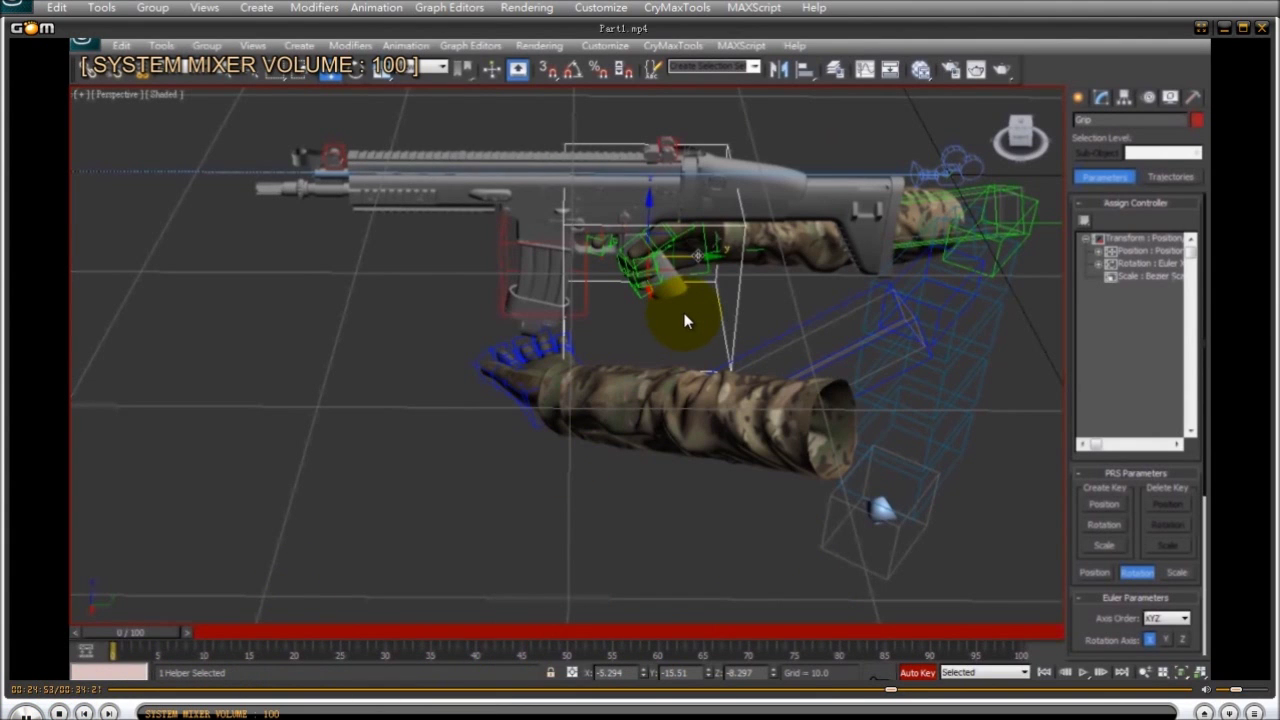
{"action": "left_click", "coordinate": [887, 692]}
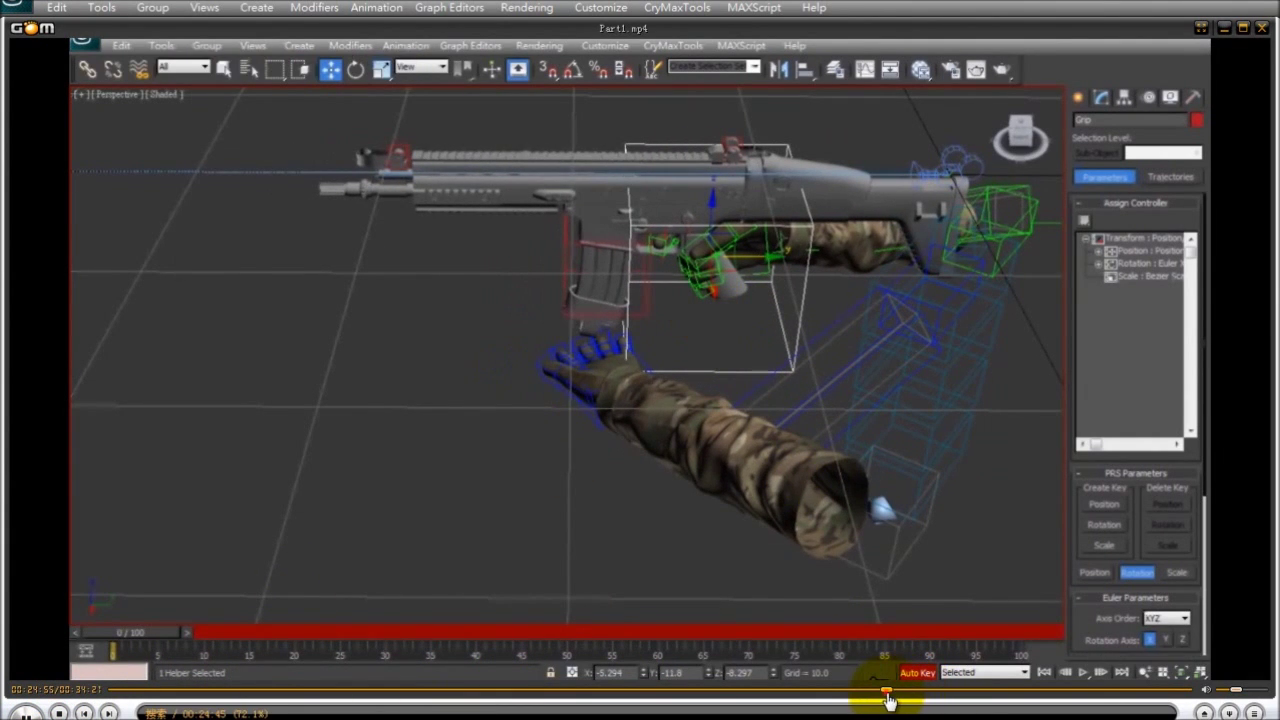
Step: Find the moment at 00:24:52 in the Part1.mp4 video that shows the Grip helper's position and pause there
{"action": "left_click", "coordinate": [886, 693]}
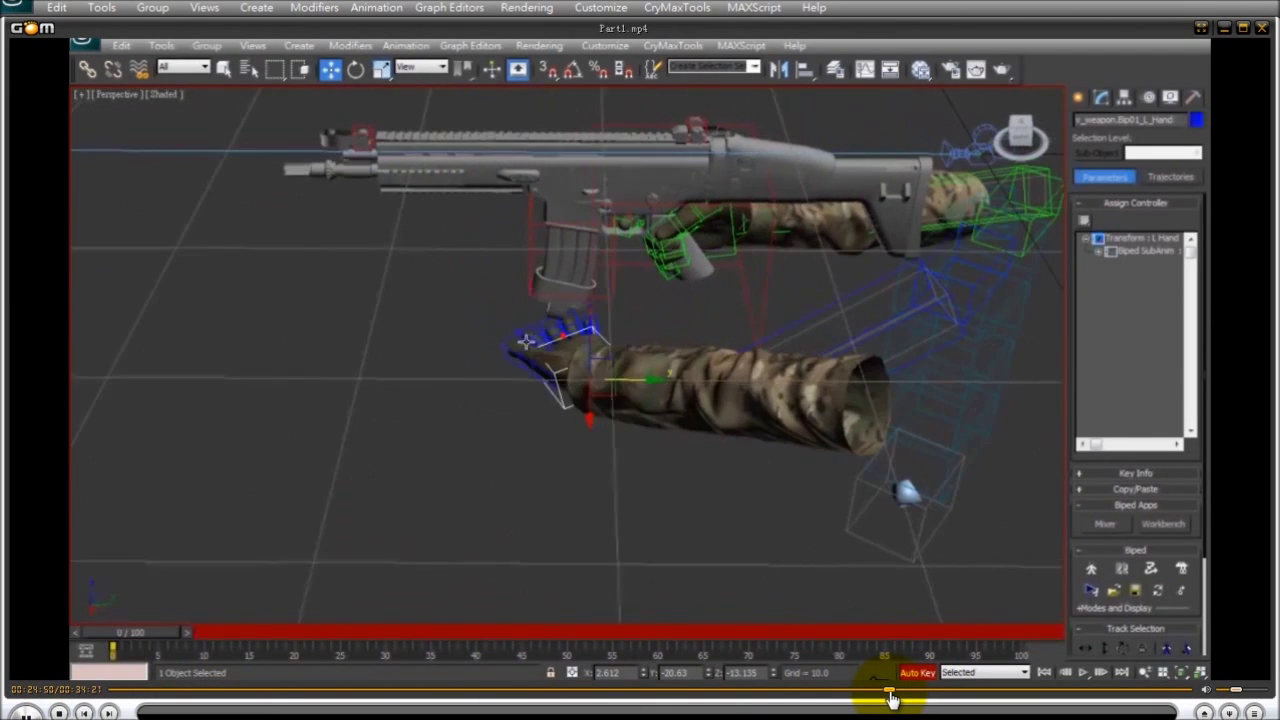
{"action": "left_click", "coordinate": [889, 690]}
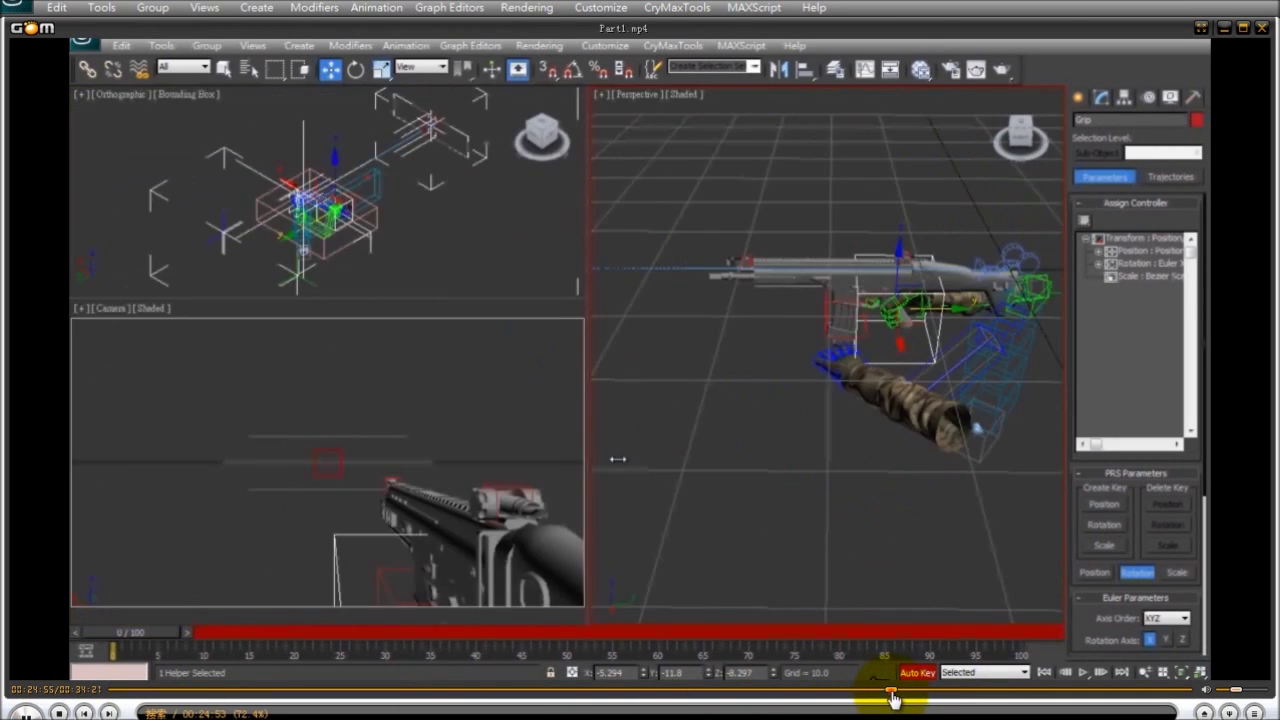
{"action": "left_click", "coordinate": [891, 690]}
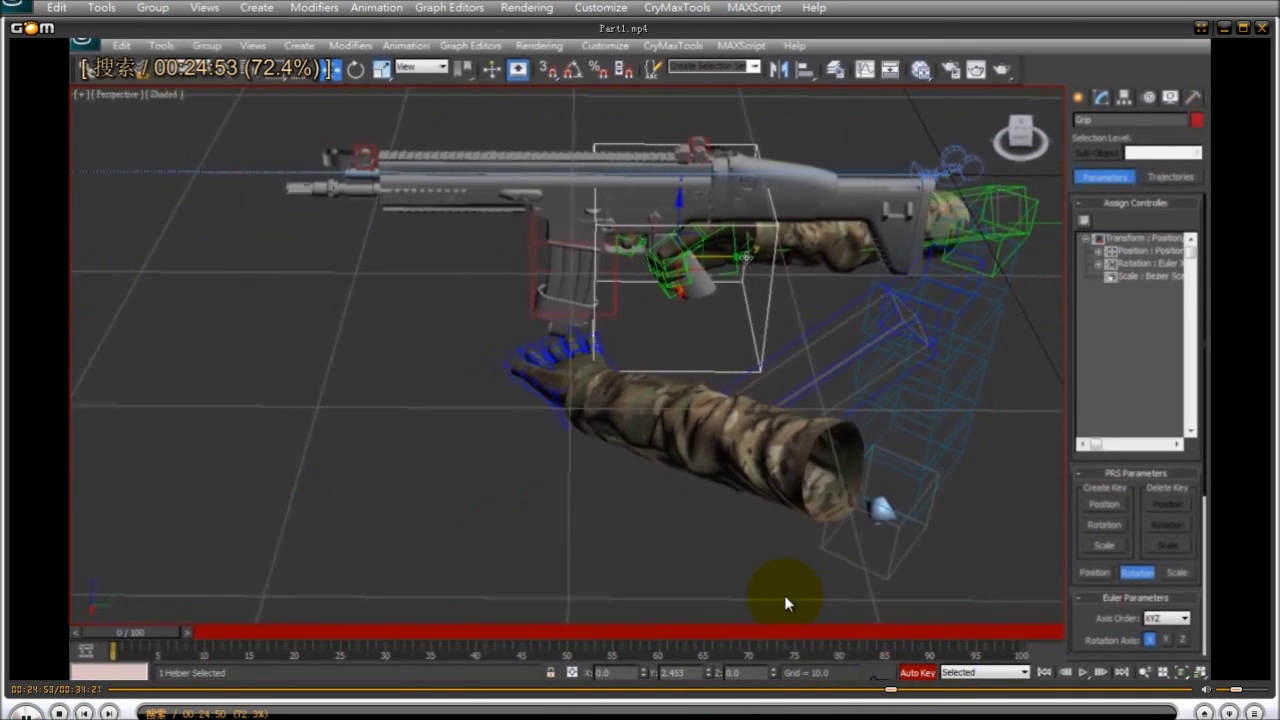
{"action": "left_click", "coordinate": [891, 691]}
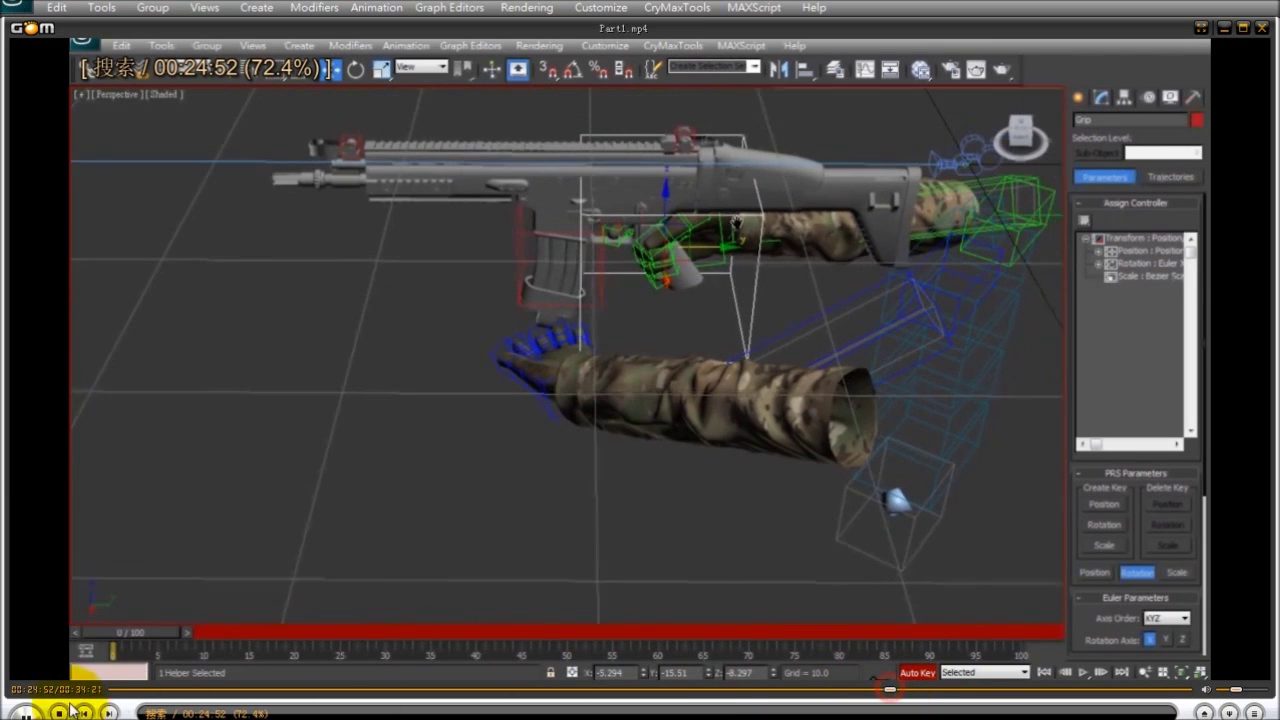
{"action": "left_click", "coordinate": [28, 714]}
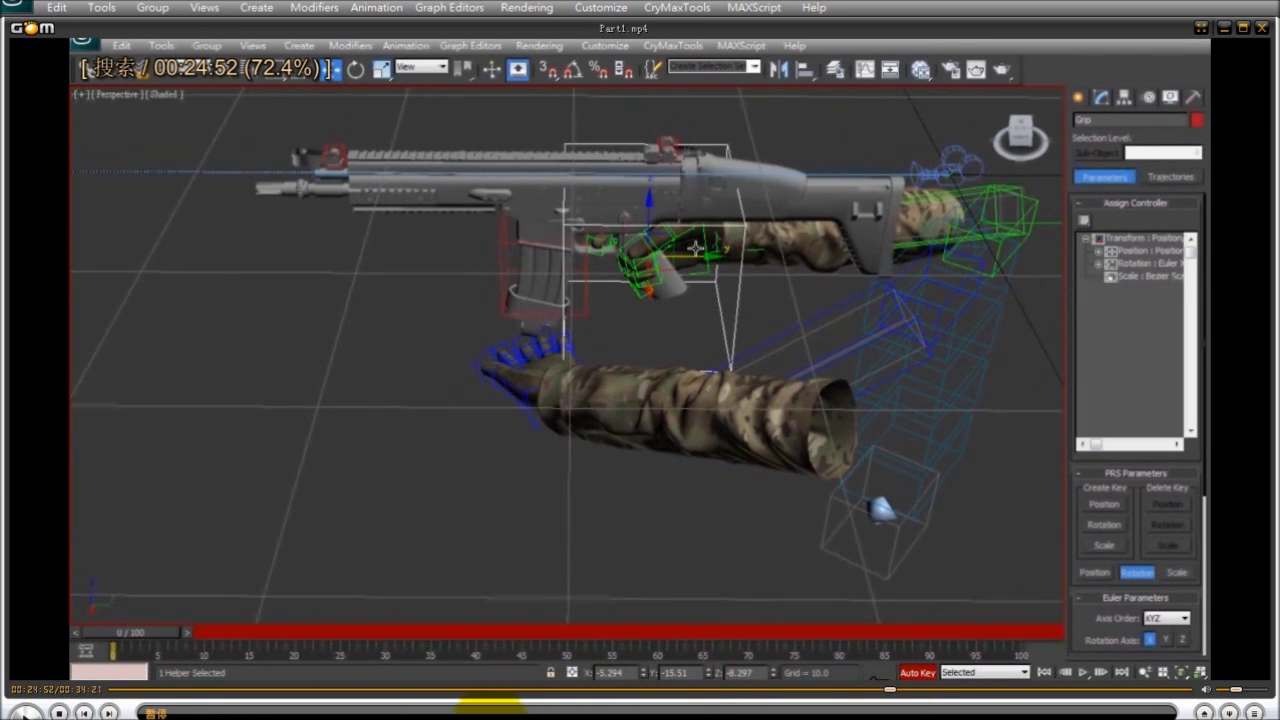
Step: Switch to Notepad, note the Grip coordinates -5.294, -15.51 and -8.297 on separate lines, and dock the note beside the 3D scene
{"action": "left_click", "coordinate": [325, 718]}
{"action": "left_click_drag", "start_coordinate": [388, 35], "coordinate": [15, 80]}
{"action": "left_click_drag", "start_coordinate": [265, 3], "coordinate": [1132, 633]}
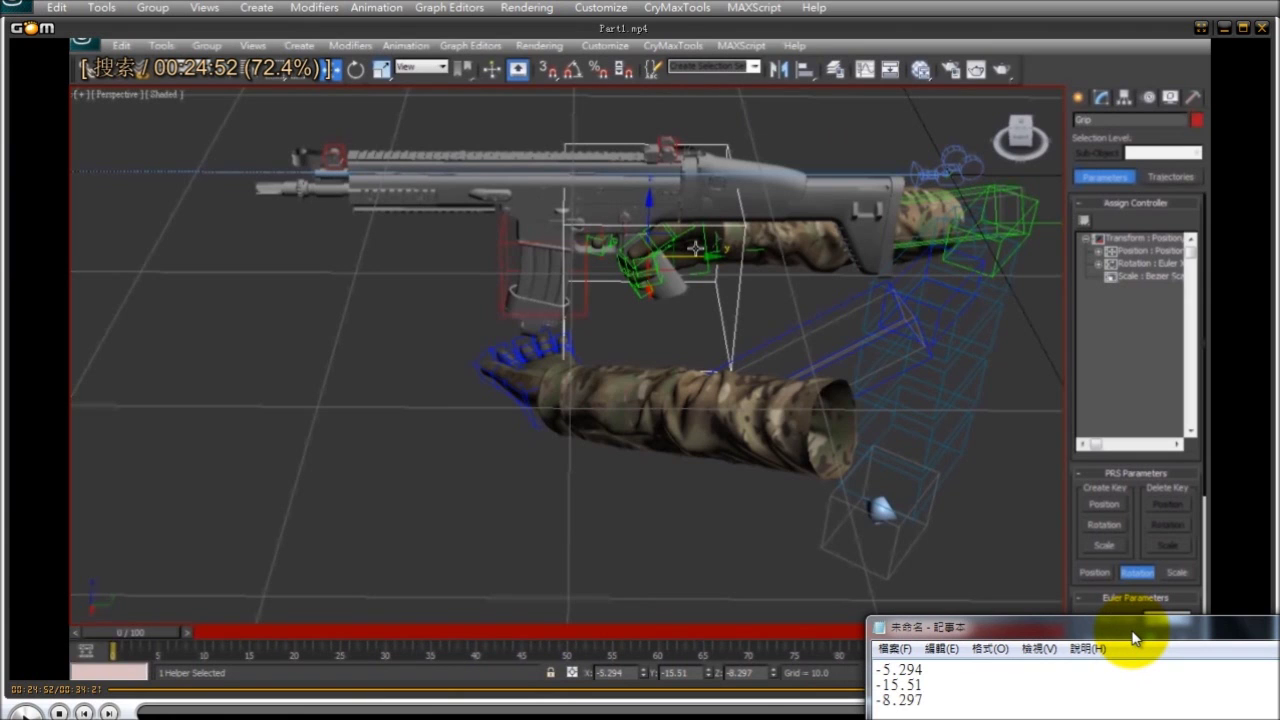
{"action": "left_click_drag", "start_coordinate": [1134, 638], "coordinate": [1279, 290]}
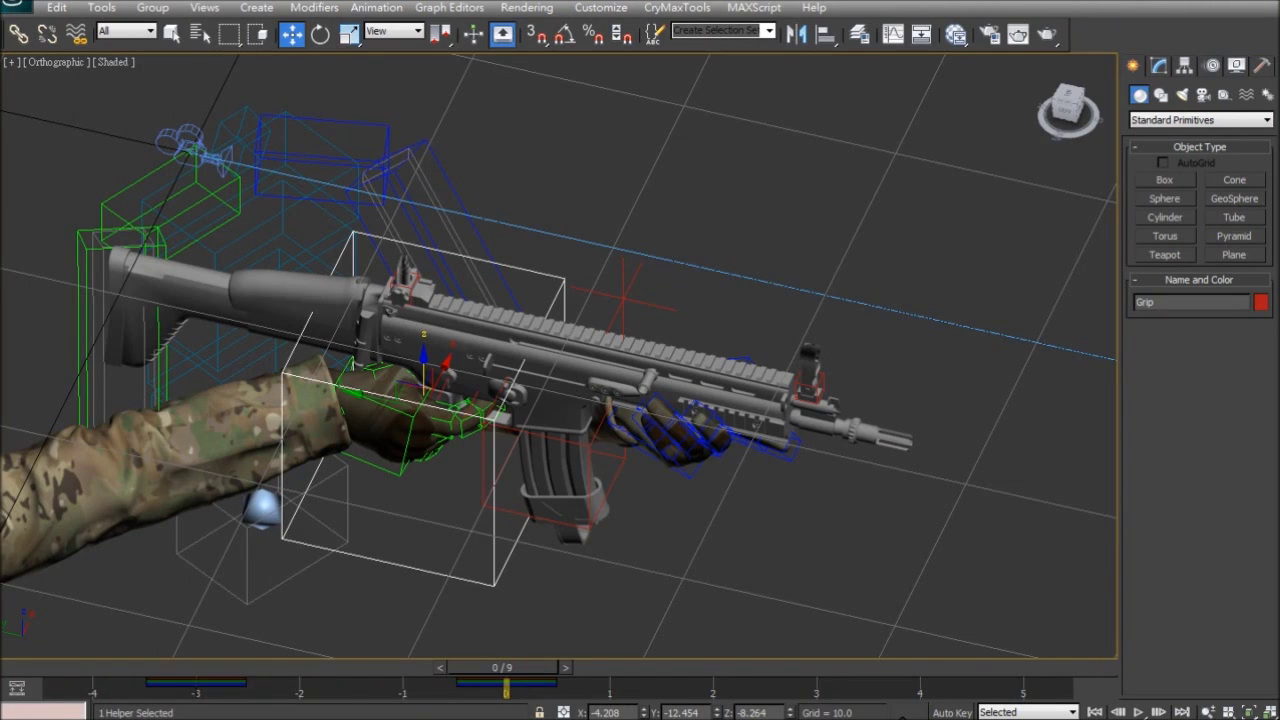
Step: Back in 3ds Max, turn on Auto Key at frame 0 and open the Move Transform Type-In for the Grip helper
{"action": "middle_click_drag", "start_coordinate": [380, 591], "coordinate": [410, 555]}
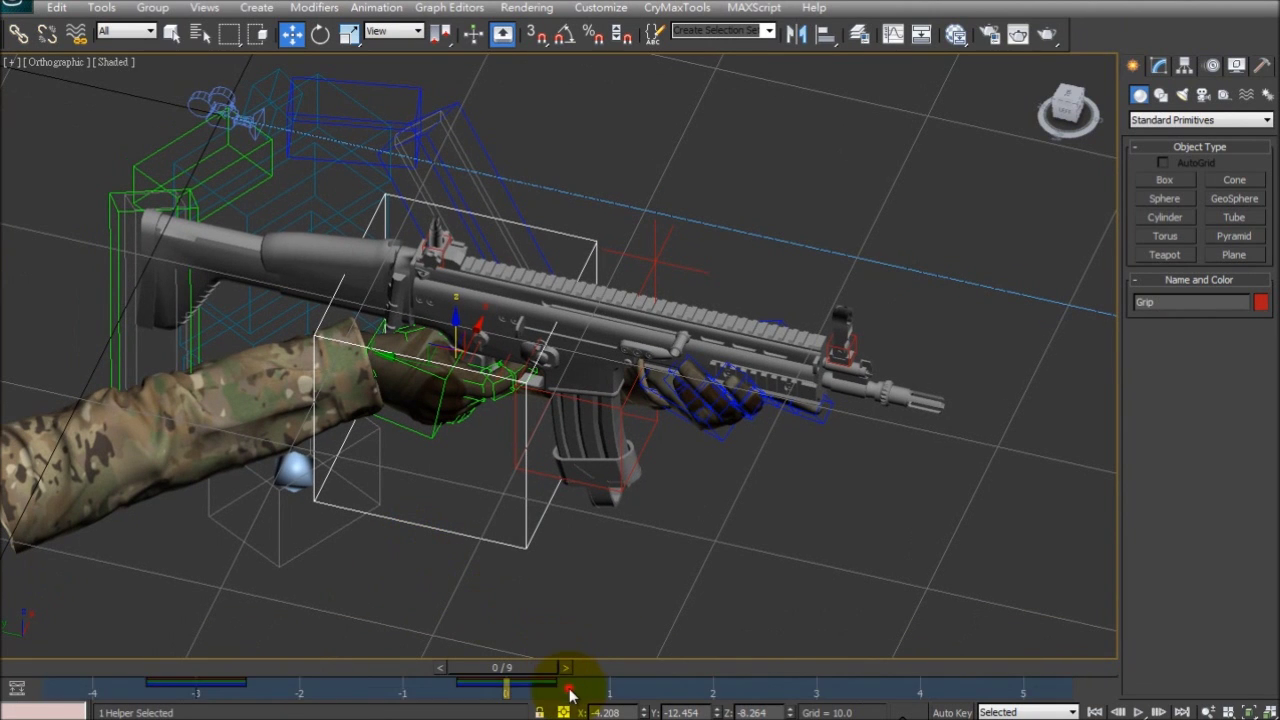
{"action": "left_click_drag", "start_coordinate": [541, 673], "coordinate": [275, 670]}
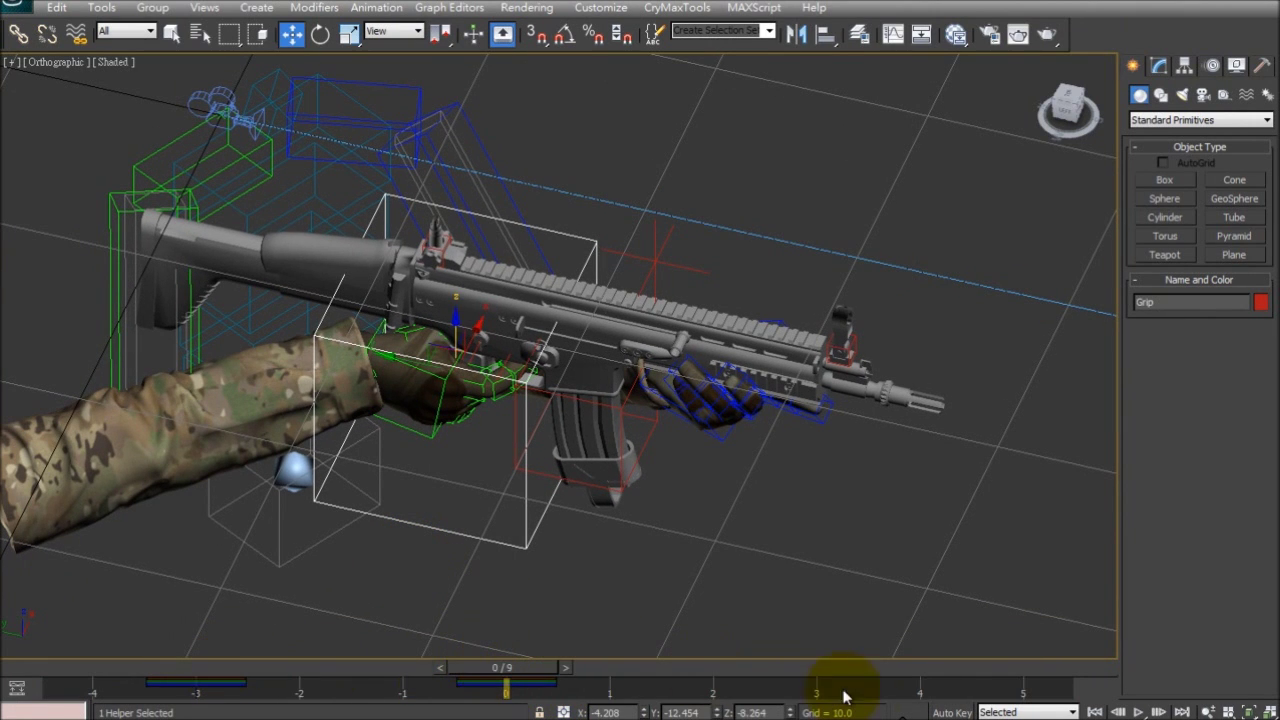
{"action": "key", "text": "n"}
{"action": "scroll", "coordinate": [846, 618], "scroll_direction": "down", "scroll_amount": 3}
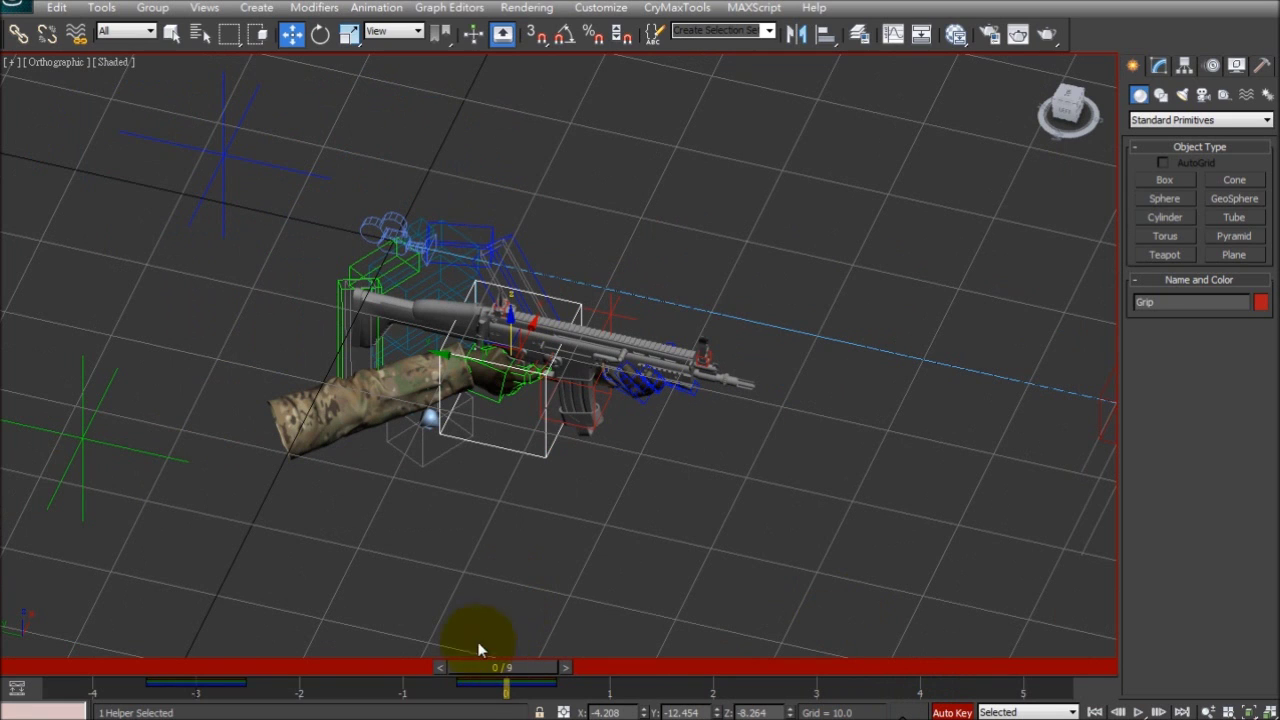
{"action": "right_click", "coordinate": [292, 38]}
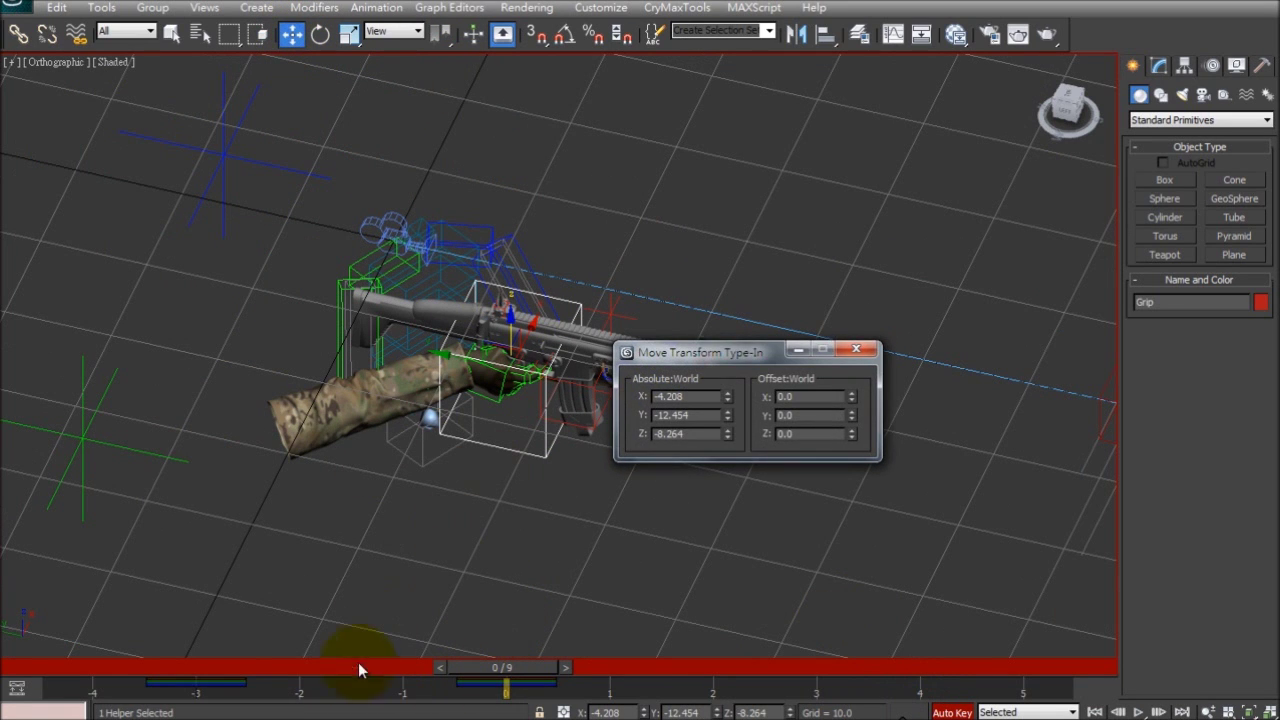
{"action": "left_click", "coordinate": [362, 719]}
{"action": "left_click", "coordinate": [629, 357]}
{"action": "left_click_drag", "start_coordinate": [698, 352], "coordinate": [353, 372]}
{"action": "left_click", "coordinate": [318, 719]}
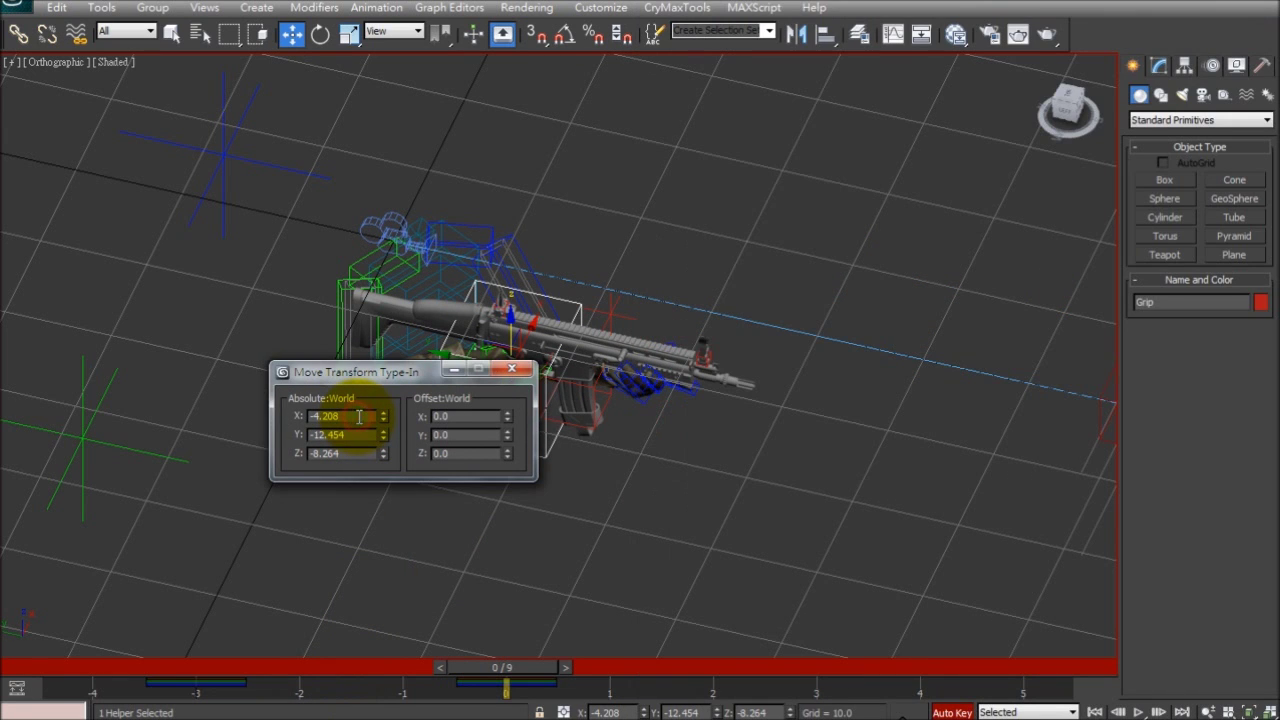
Step: Copy -5.294 from the Notepad note into the Grip helper's absolute world X position
{"action": "key", "text": "alt+Tab"}
{"action": "left_click_drag", "start_coordinate": [731, 37], "coordinate": [593, 14]}
{"action": "key", "text": "ctrl+c"}
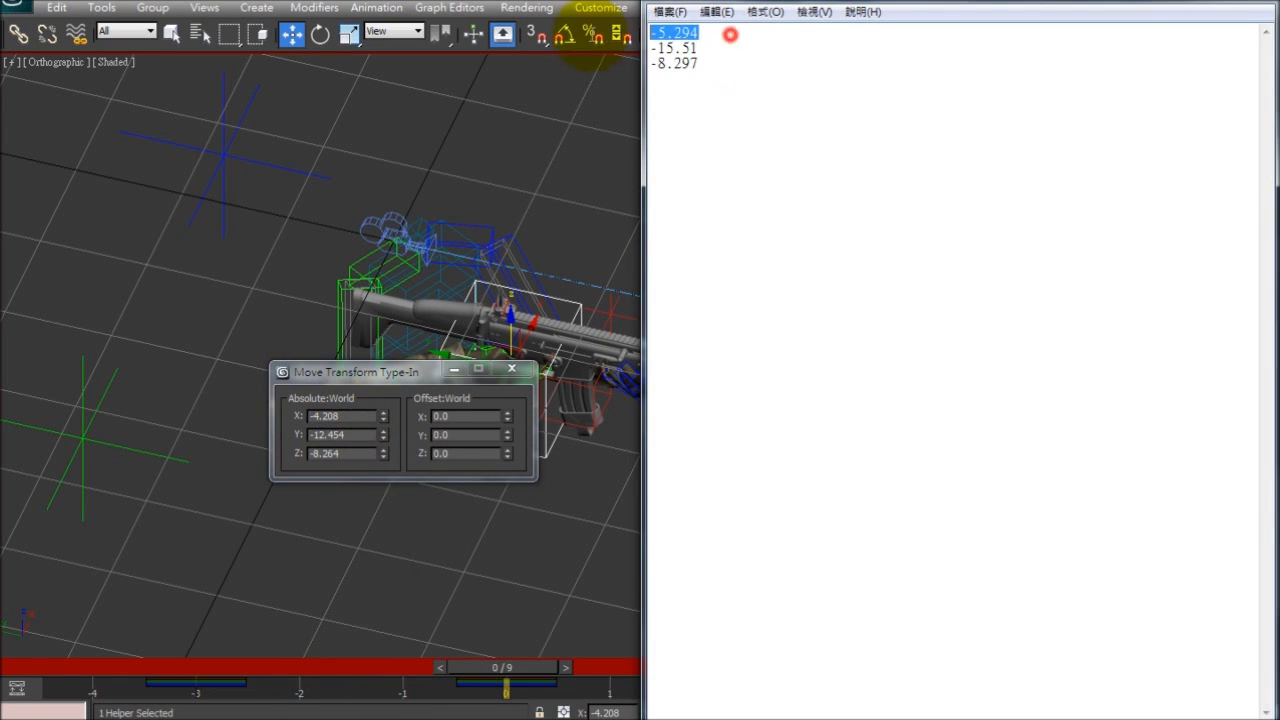
{"action": "double_click", "coordinate": [340, 416]}
{"action": "key", "text": "ctrl+v"}
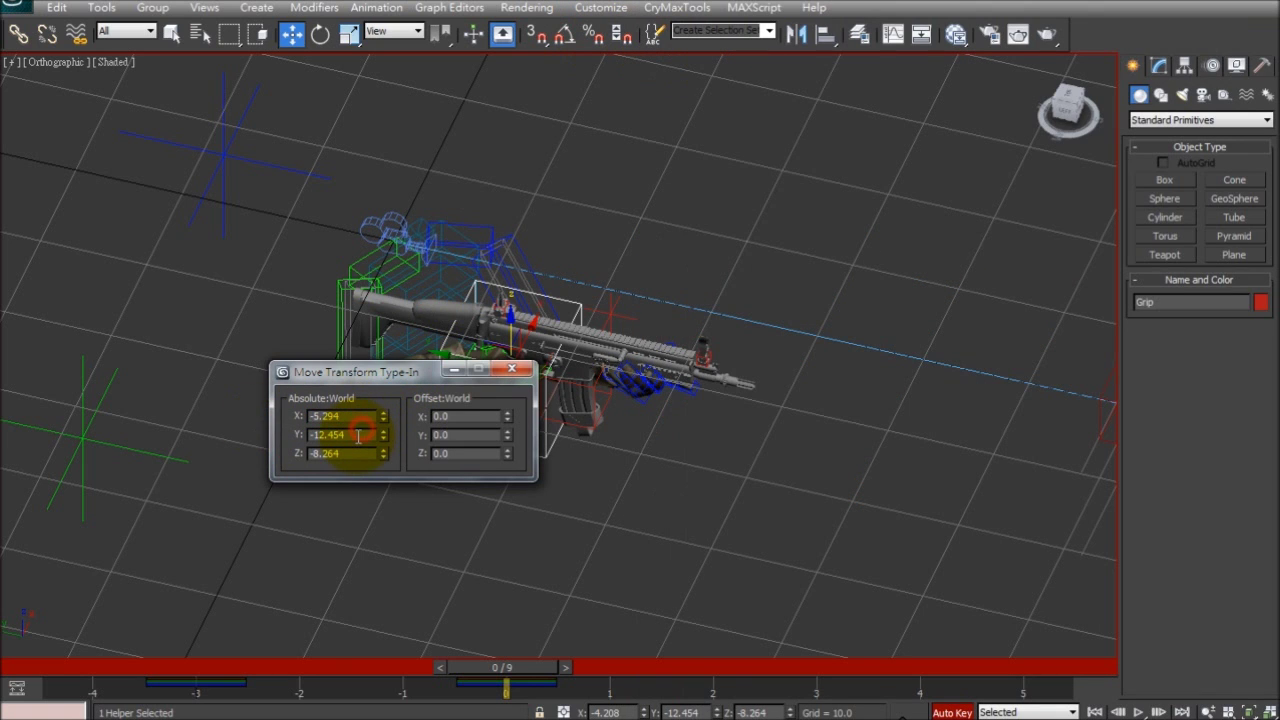
Step: Copy -15.51 from the Notepad note into the Grip helper's absolute world Y position
{"action": "double_click", "coordinate": [359, 435]}
{"action": "key", "text": "alt+Tab"}
{"action": "double_click", "coordinate": [700, 48]}
{"action": "key", "text": "ctrl+c"}
{"action": "key", "text": "alt+Tab"}
{"action": "key", "text": "ctrl+v"}
Step: Copy -8.297 from the Notepad note into the Grip helper's absolute world Z position and close the Move Transform Type-In
{"action": "double_click", "coordinate": [352, 453]}
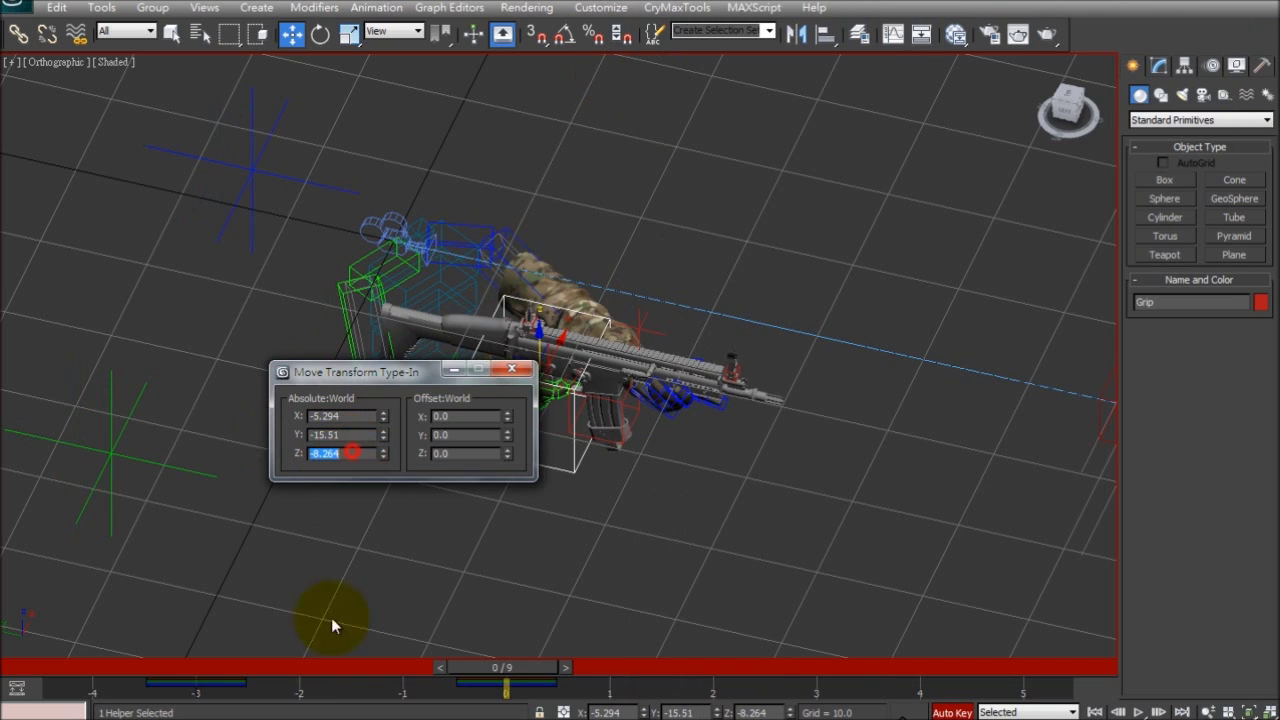
{"action": "key", "text": "alt+Tab"}
{"action": "double_click", "coordinate": [690, 65]}
{"action": "double_click", "coordinate": [364, 456]}
{"action": "key", "text": "ctrl+v"}
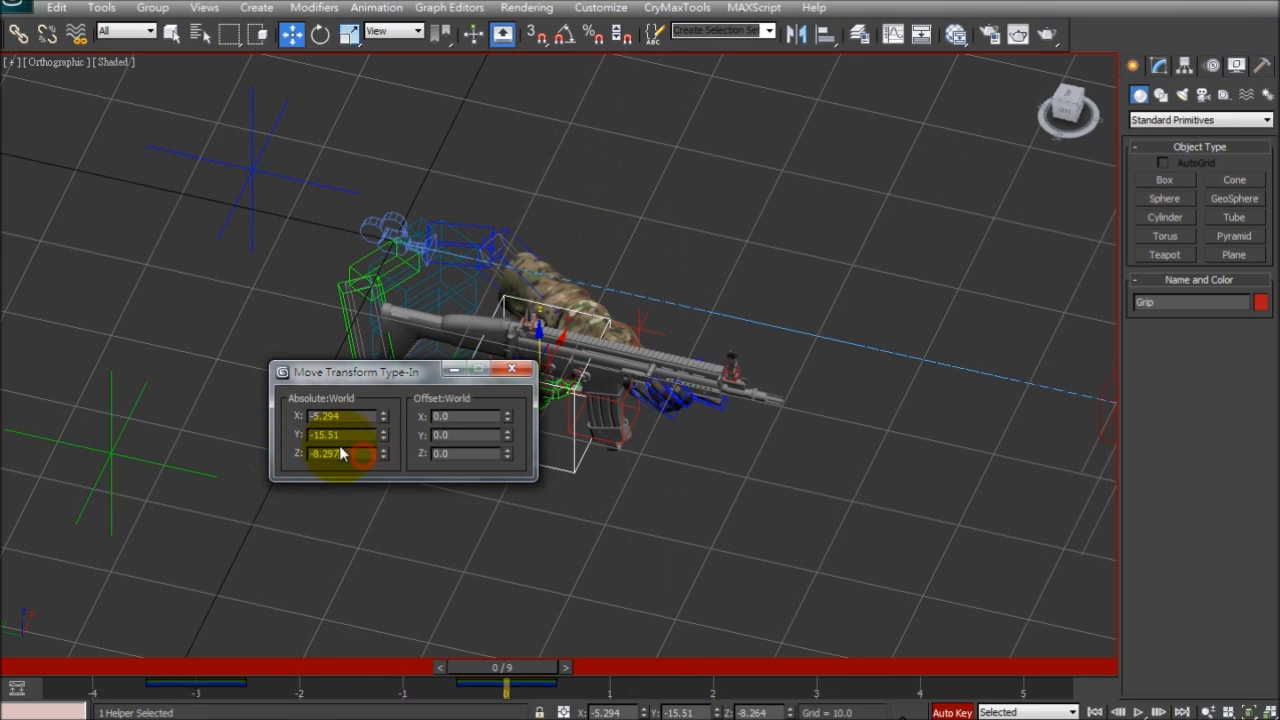
{"action": "left_click", "coordinate": [516, 373]}
Step: Examine the rifle and both hands at the Grip helper's new frame 0 position from several angles
{"action": "scroll", "coordinate": [594, 329], "scroll_direction": "up", "scroll_amount": 8}
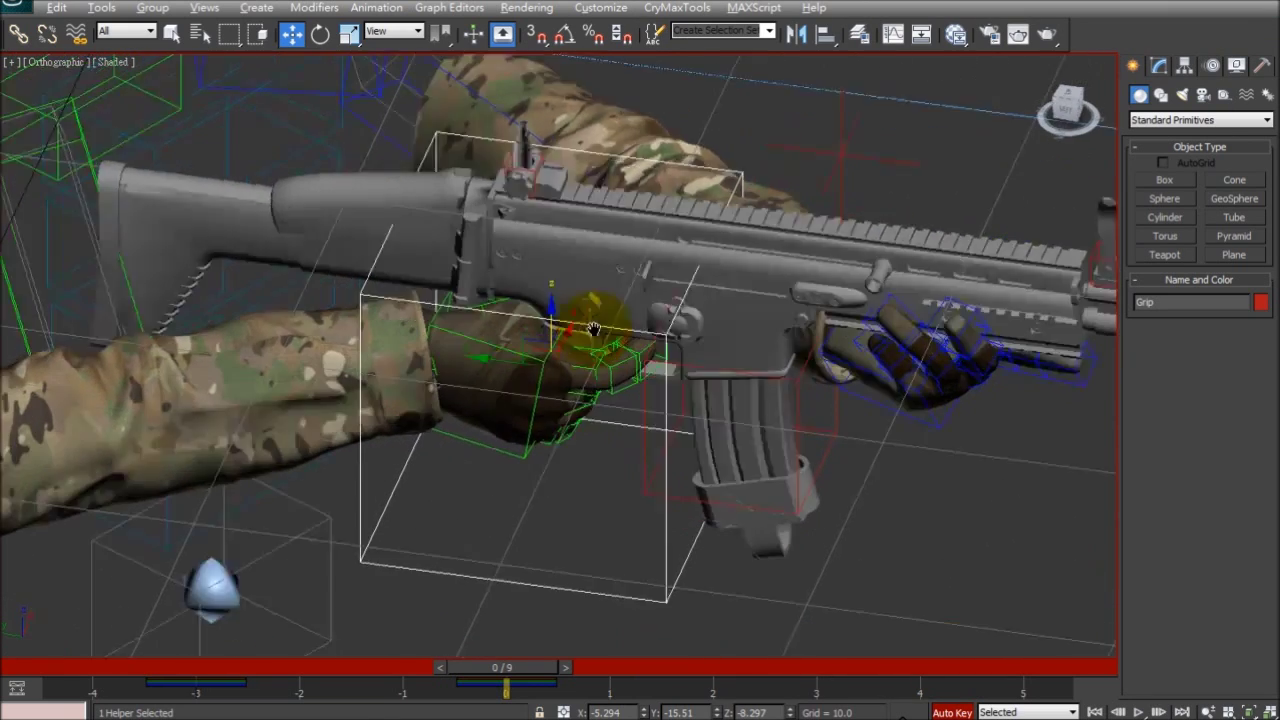
{"action": "middle_click_drag", "start_coordinate": [594, 329], "coordinate": [604, 294], "text": "alt"}
{"action": "mouse_move", "coordinate": [485, 668]}
{"action": "left_mouse_down"}
{"action": "mouse_move", "coordinate": [67, 658]}
{"action": "mouse_move", "coordinate": [500, 669]}
{"action": "left_mouse_up"}
{"action": "key", "text": "w"}
{"action": "left_click", "coordinate": [638, 690]}
{"action": "scroll", "coordinate": [711, 450], "scroll_direction": "down", "scroll_amount": 3}
{"action": "middle_click_drag", "start_coordinate": [710, 415], "coordinate": [729, 363], "text": "alt"}
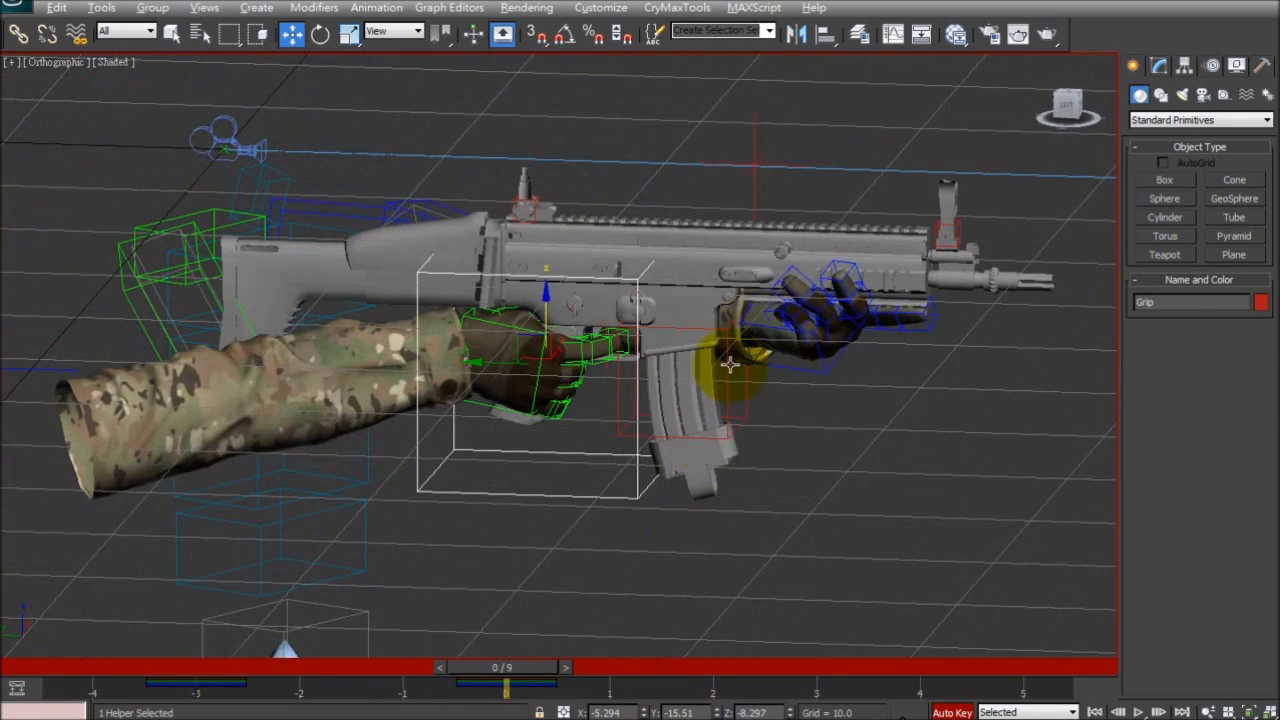
{"action": "mouse_move", "coordinate": [475, 662]}
{"action": "left_mouse_down"}
{"action": "mouse_move", "coordinate": [179, 671]}
{"action": "mouse_move", "coordinate": [350, 688]}
{"action": "left_mouse_up"}
{"action": "key", "text": "w"}
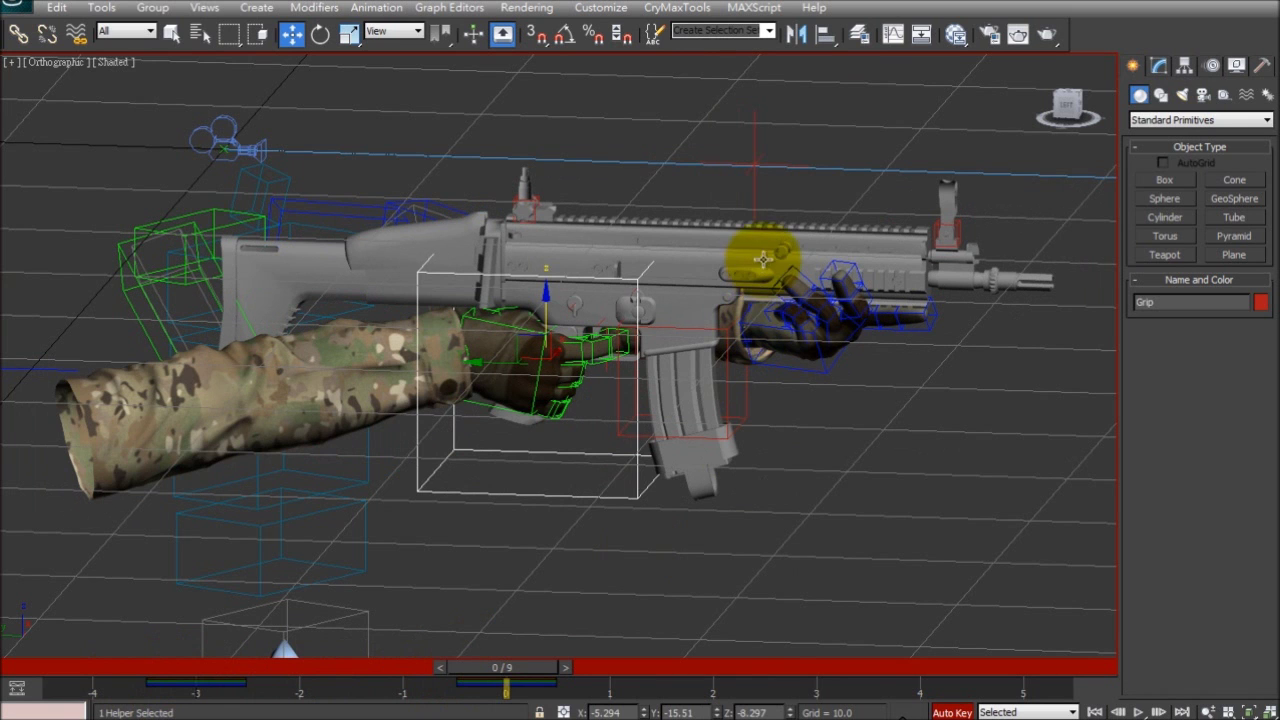
Step: Enter Skin envelope editing on the SMDImport rifle mesh and select the charging handle knob's vertices
{"action": "left_click", "coordinate": [751, 251]}
{"action": "middle_click_drag", "start_coordinate": [818, 412], "coordinate": [724, 412]}
{"action": "scroll", "coordinate": [722, 437], "scroll_direction": "up", "scroll_amount": 3}
{"action": "left_click", "coordinate": [1159, 72]}
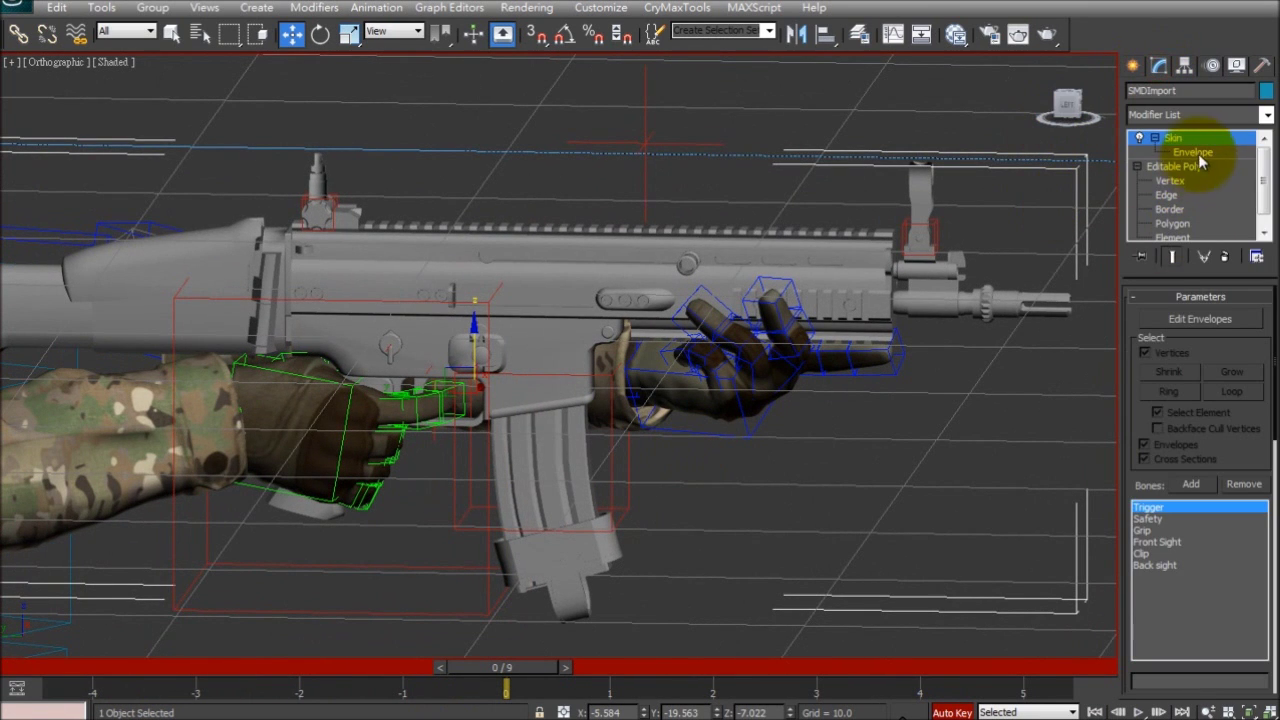
{"action": "left_click", "coordinate": [1244, 155]}
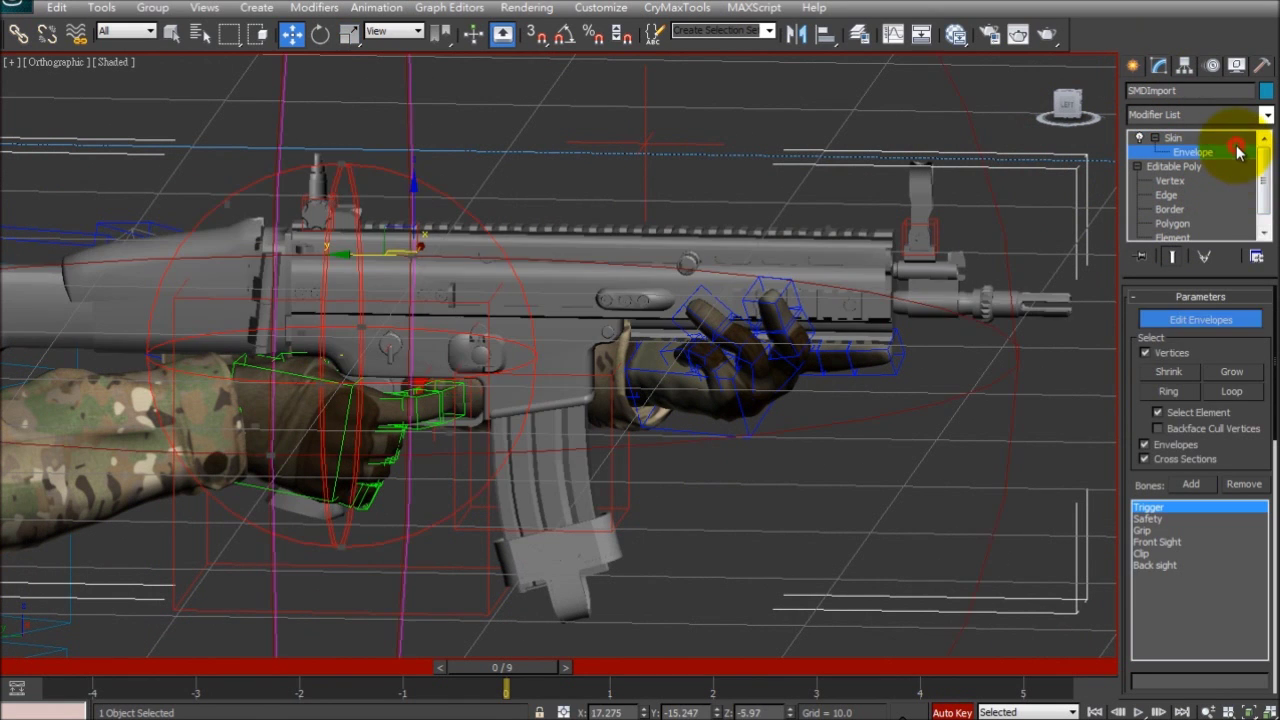
{"action": "scroll", "coordinate": [809, 363], "scroll_direction": "up", "scroll_amount": 5}
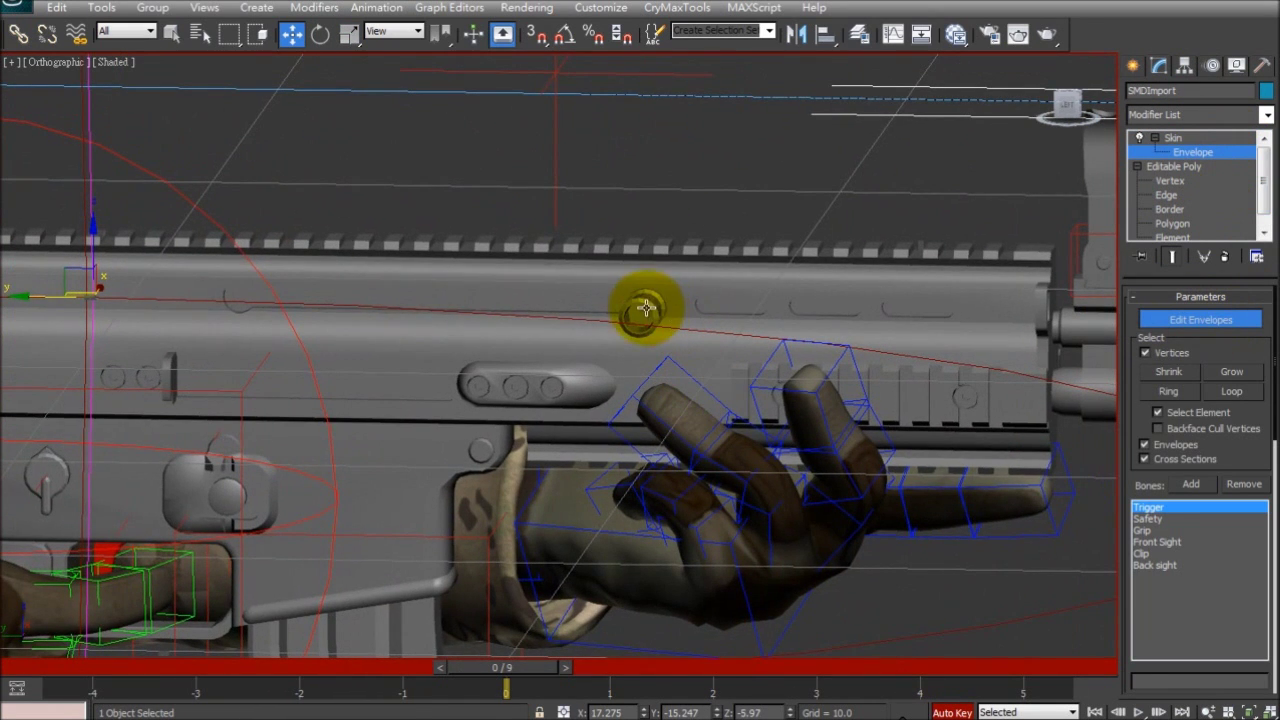
{"action": "scroll", "coordinate": [647, 306], "scroll_direction": "down", "scroll_amount": 4}
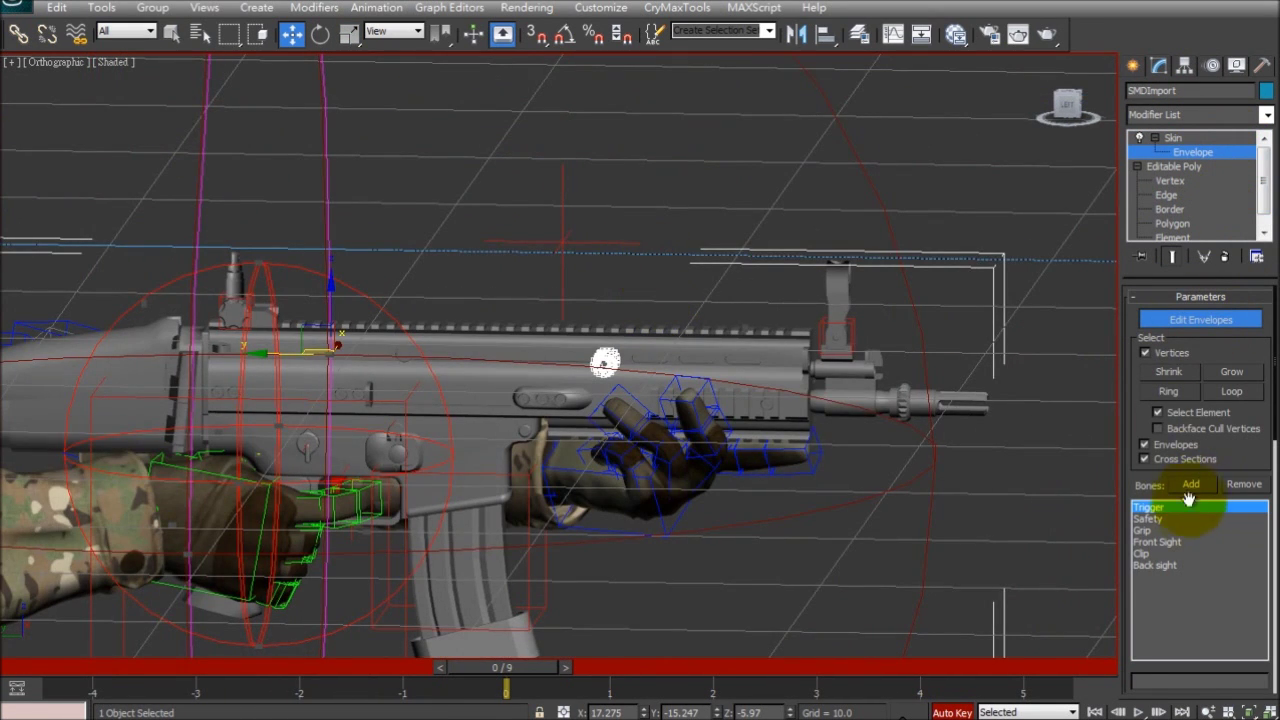
Step: Add the Bolt release helper to the rifle mesh's Skin bones
{"action": "left_click", "coordinate": [1190, 486]}
{"action": "left_click_drag", "start_coordinate": [657, 455], "coordinate": [666, 232]}
{"action": "left_click", "coordinate": [355, 227]}
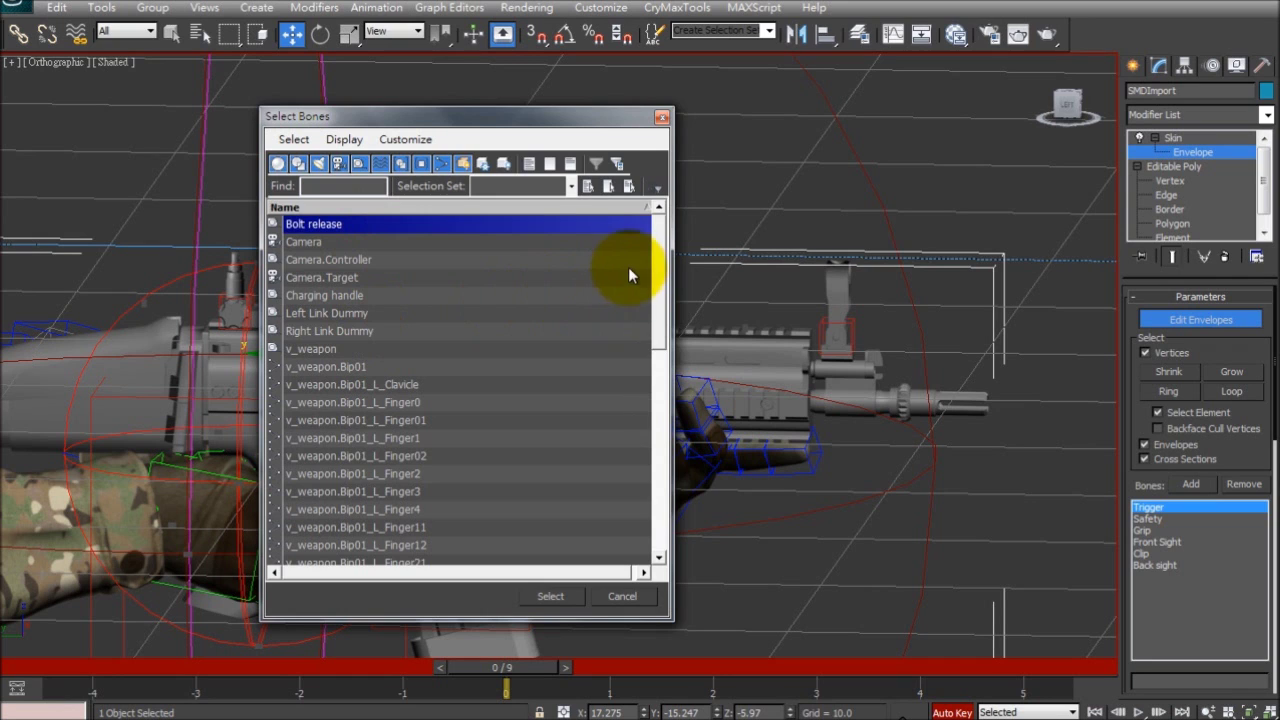
{"action": "left_click_drag", "start_coordinate": [662, 245], "coordinate": [645, 216]}
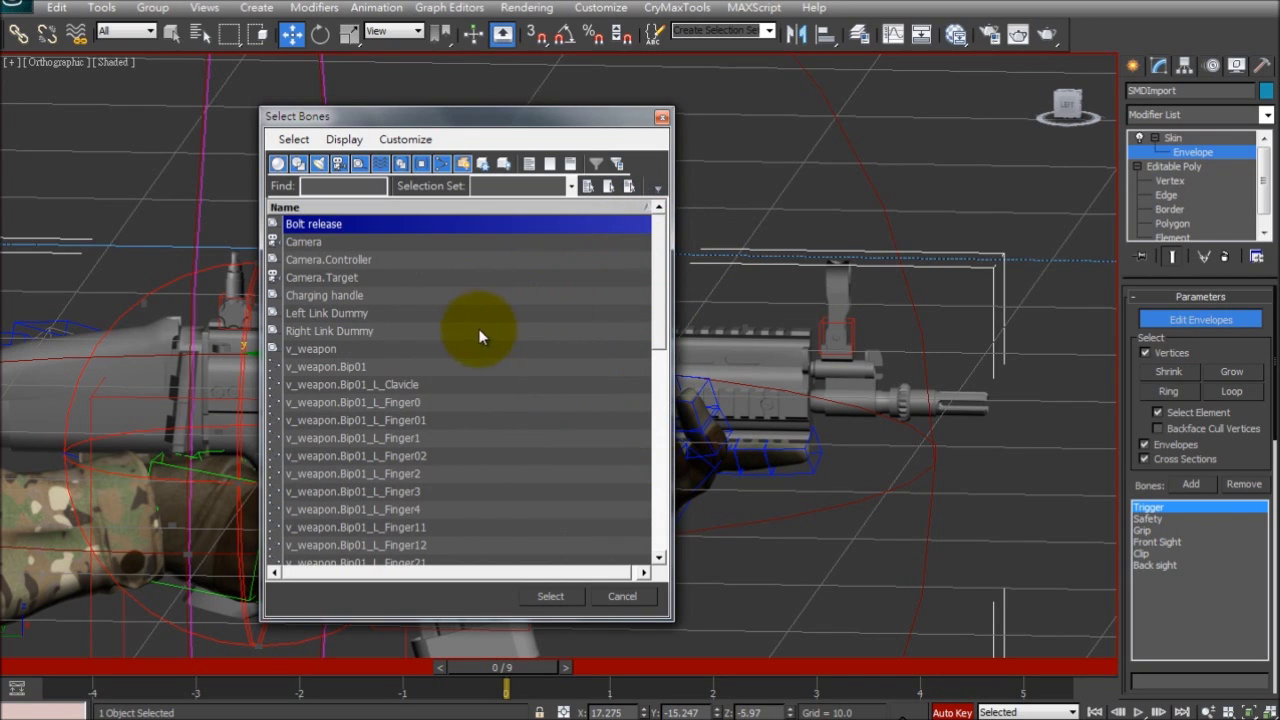
{"action": "left_click", "coordinate": [552, 596]}
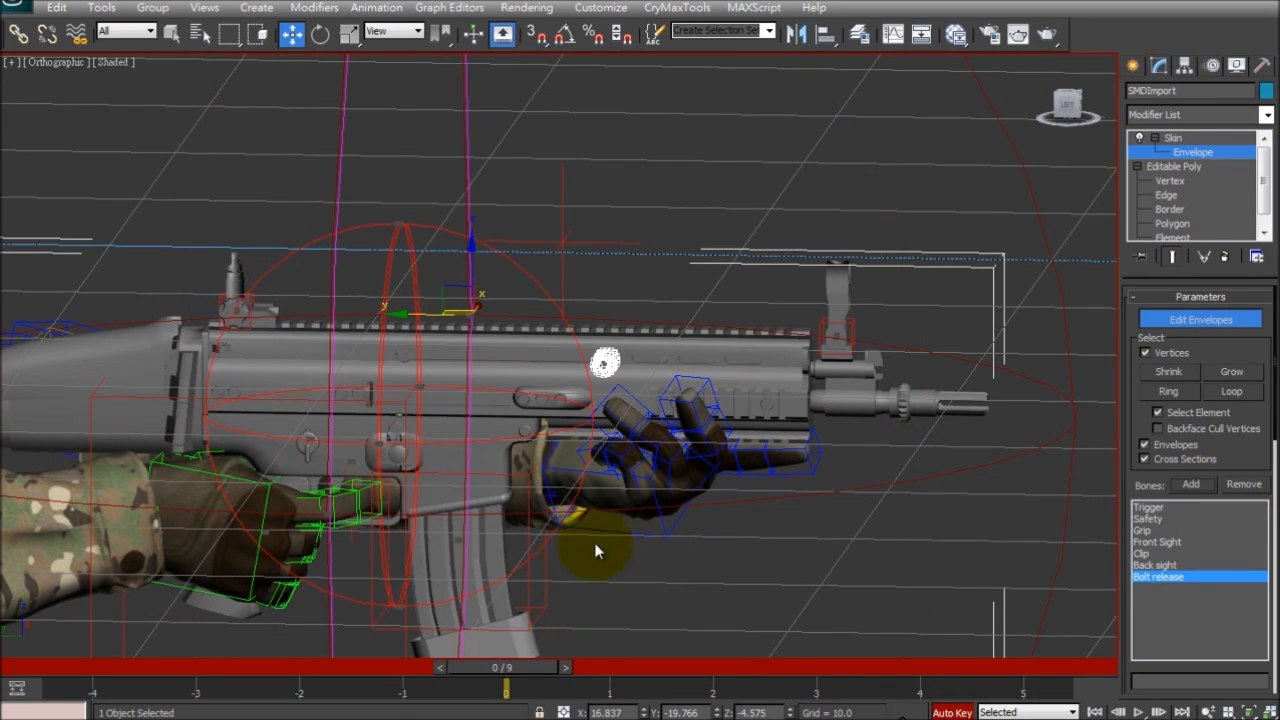
Step: Add the Charging handle helper to the rifle mesh's Skin bones
{"action": "middle_click_drag", "start_coordinate": [840, 490], "coordinate": [637, 494], "text": "alt"}
{"action": "scroll", "coordinate": [630, 495], "scroll_direction": "down", "scroll_amount": 5}
{"action": "middle_click_drag", "start_coordinate": [525, 500], "coordinate": [729, 505]}
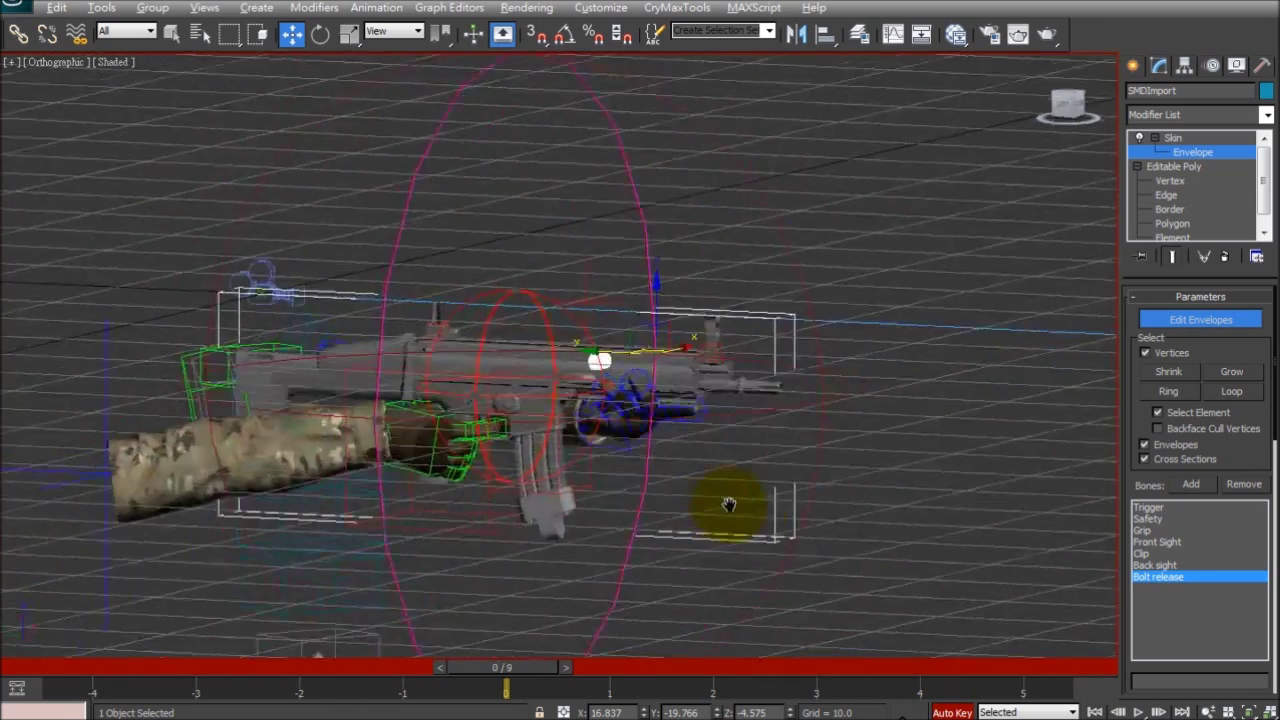
{"action": "scroll", "coordinate": [710, 496], "scroll_direction": "up", "scroll_amount": 2}
{"action": "left_click", "coordinate": [1191, 484]}
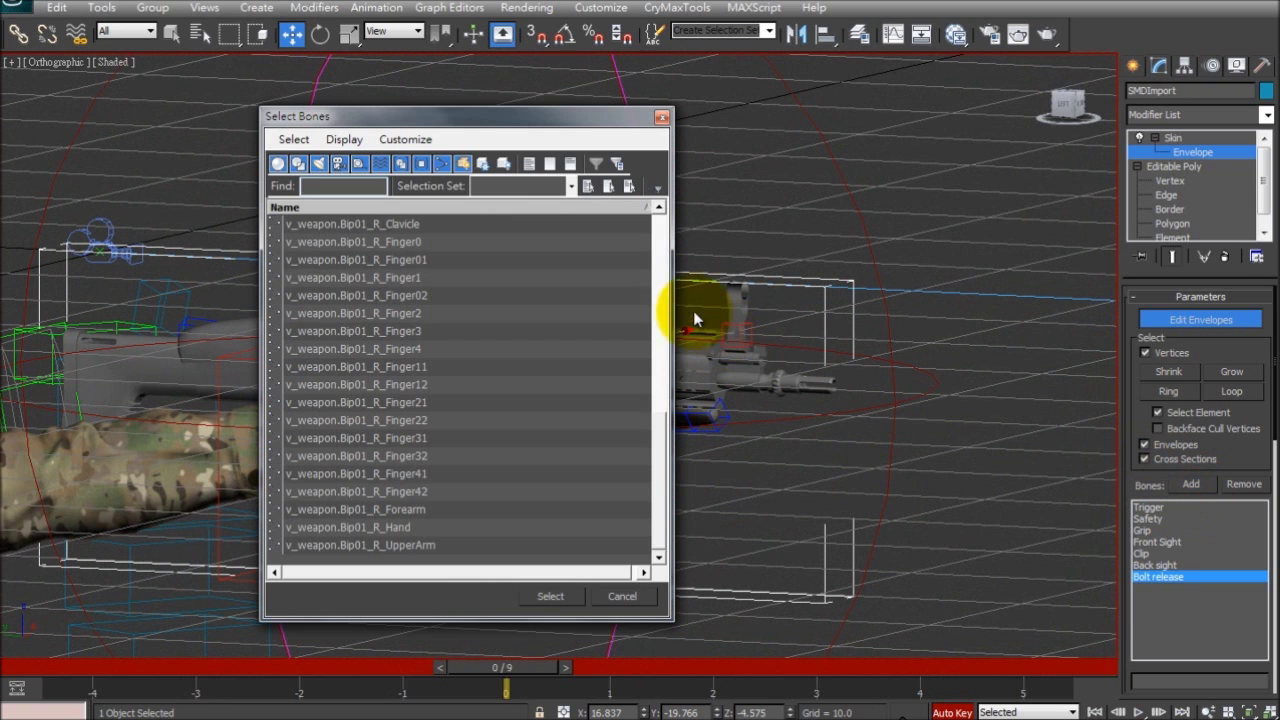
{"action": "left_click_drag", "start_coordinate": [661, 294], "coordinate": [668, 245]}
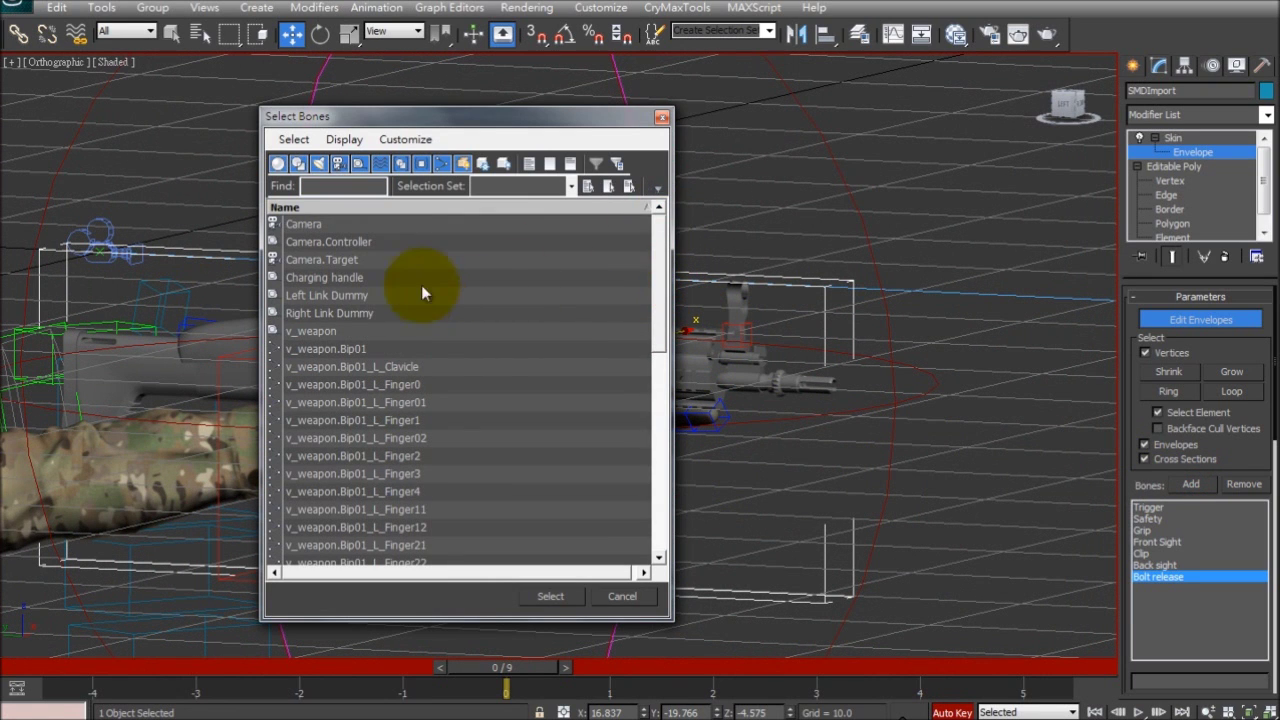
{"action": "double_click", "coordinate": [348, 278]}
Step: Open the Weight Tool and set the selected knob vertices' weight to 1 for the Charging handle bone
{"action": "scroll", "coordinate": [843, 480], "scroll_direction": "up", "scroll_amount": 4}
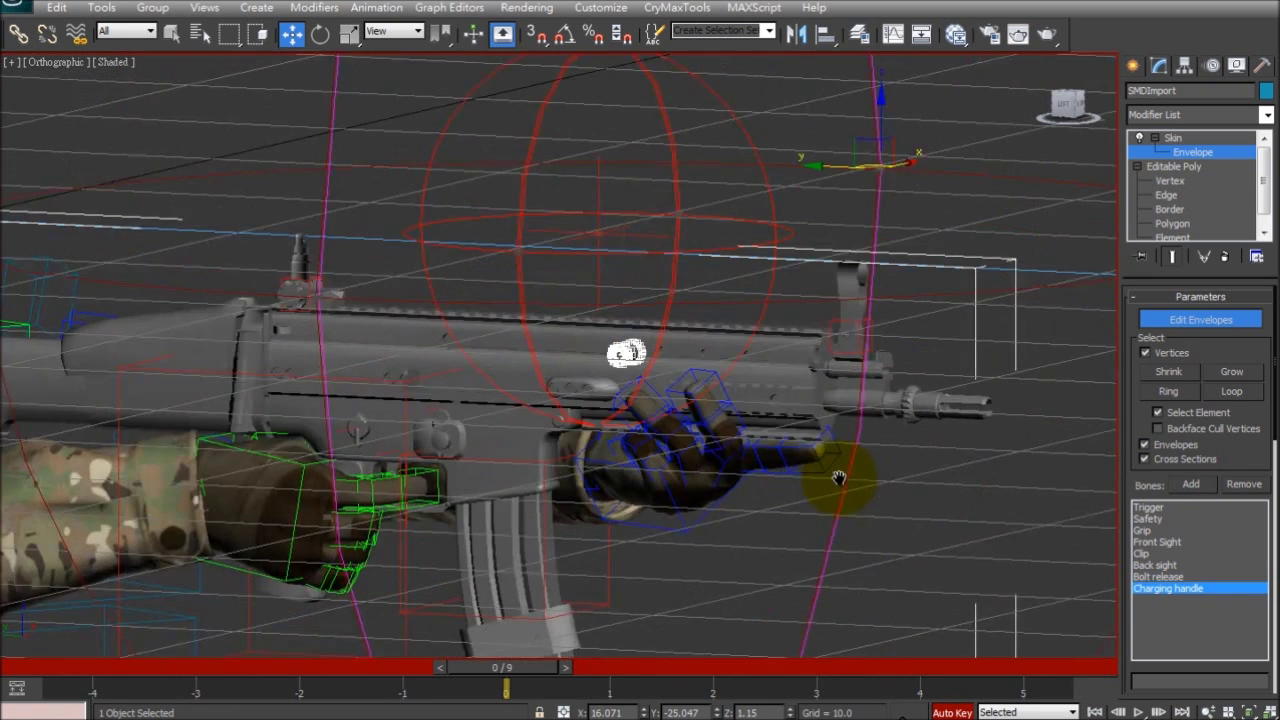
{"action": "middle_click_drag", "start_coordinate": [900, 485], "coordinate": [843, 480], "text": "alt"}
{"action": "scroll", "coordinate": [850, 455], "scroll_direction": "down", "scroll_amount": 3}
{"action": "scroll", "coordinate": [1240, 480], "scroll_direction": "down", "scroll_amount": 5}
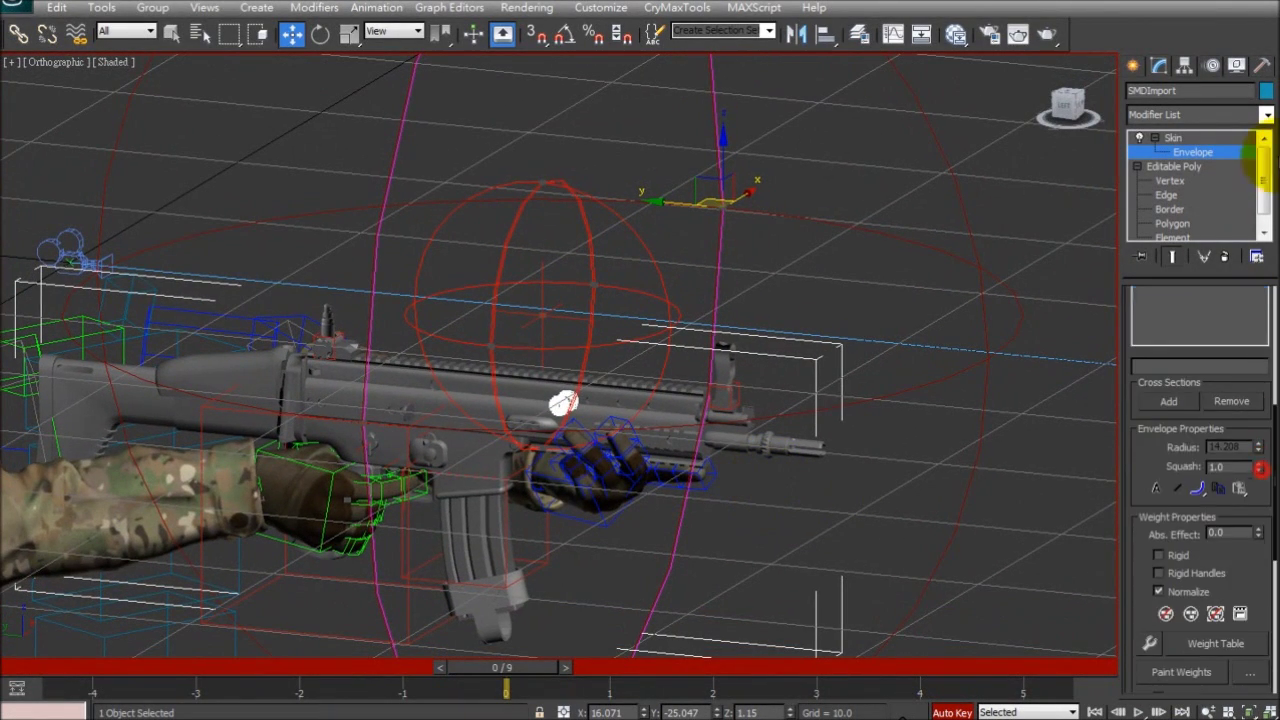
{"action": "left_click", "coordinate": [1149, 590]}
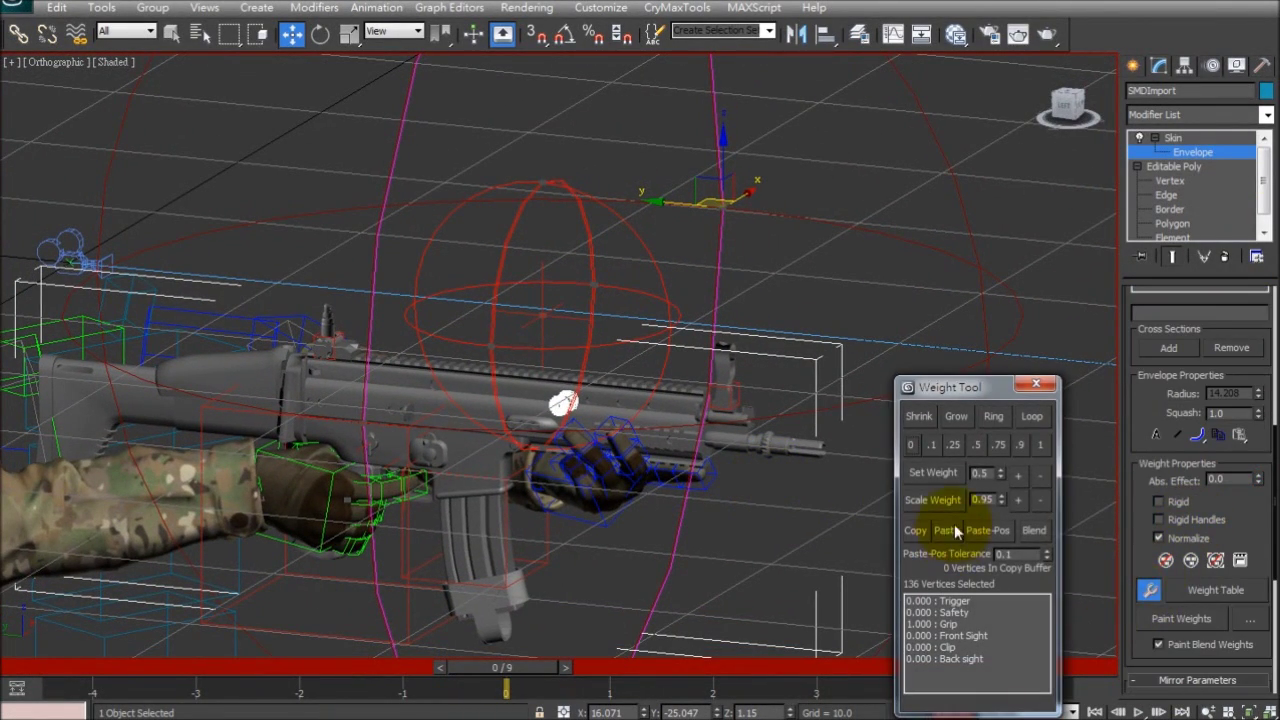
{"action": "scroll", "coordinate": [640, 440], "scroll_direction": "up", "scroll_amount": 6}
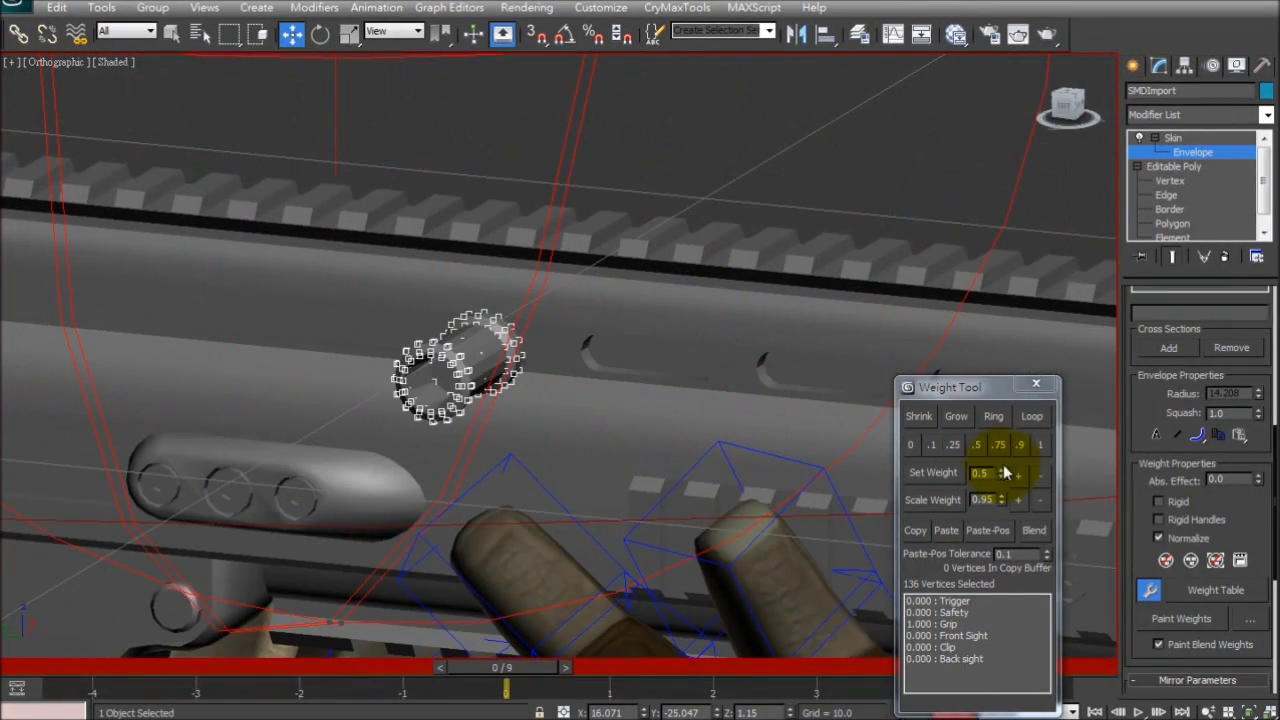
{"action": "left_click", "coordinate": [1041, 445]}
{"action": "scroll", "coordinate": [638, 388], "scroll_direction": "down", "scroll_amount": 5}
{"action": "middle_click_drag", "start_coordinate": [382, 405], "coordinate": [514, 372]}
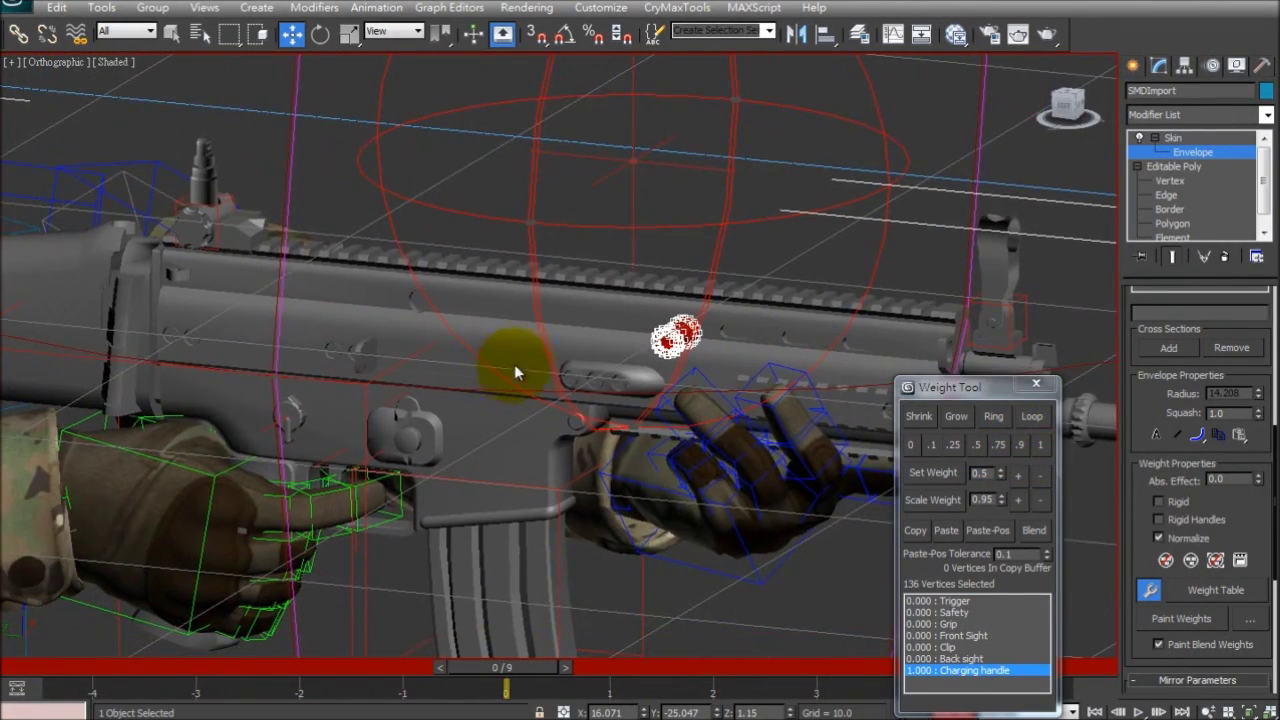
{"action": "middle_click_drag", "start_coordinate": [835, 392], "coordinate": [491, 400], "text": "alt"}
{"action": "scroll", "coordinate": [491, 400], "scroll_direction": "up", "scroll_amount": 5}
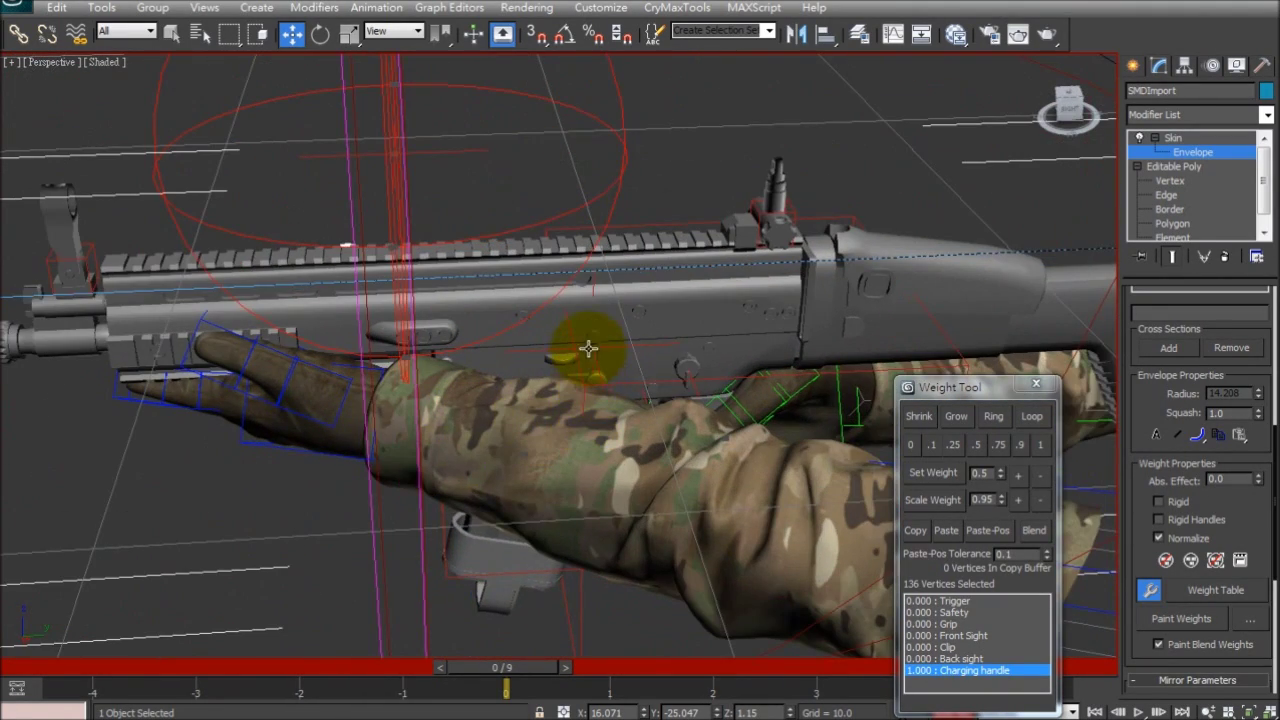
Step: Select the bolt release lever's vertices on the rifle mesh and set their weight to 1 for the Bolt release bone
{"action": "middle_click_drag", "start_coordinate": [590, 343], "coordinate": [674, 354], "text": "alt"}
{"action": "scroll", "coordinate": [454, 409], "scroll_direction": "down", "scroll_amount": 5}
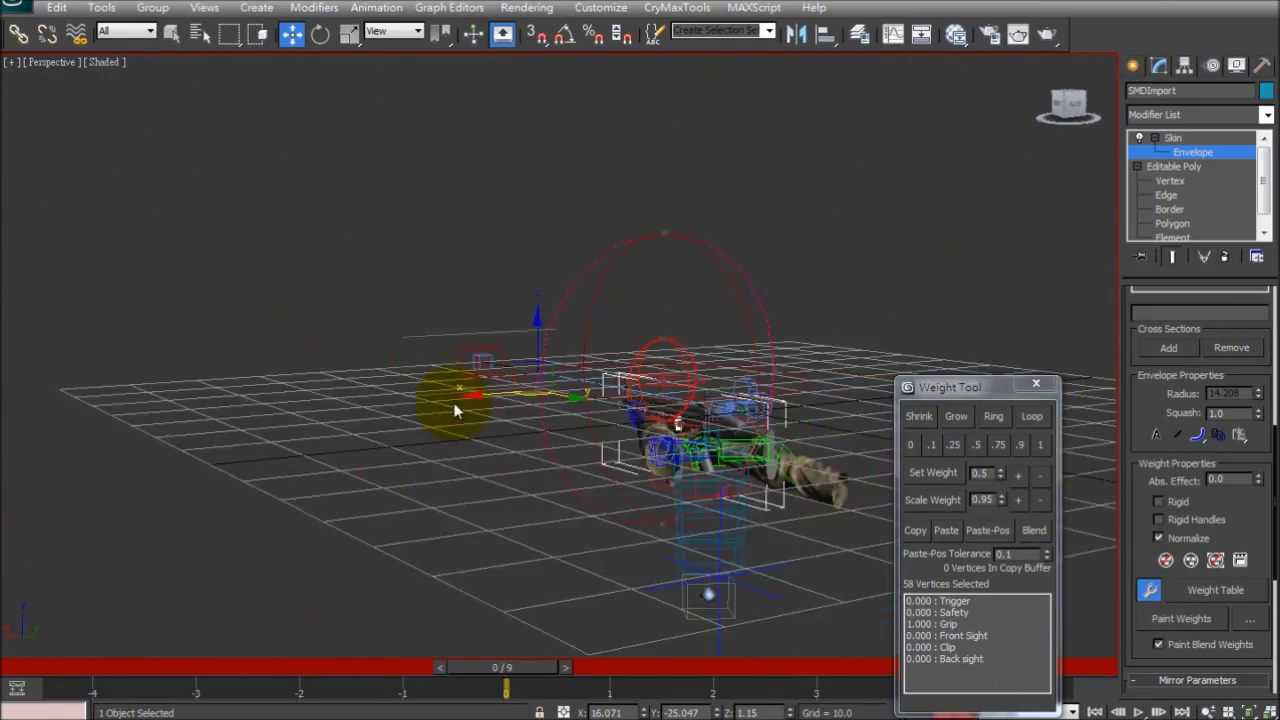
{"action": "middle_click_drag", "start_coordinate": [454, 409], "coordinate": [284, 388], "text": "alt"}
{"action": "scroll", "coordinate": [284, 388], "scroll_direction": "up", "scroll_amount": 15}
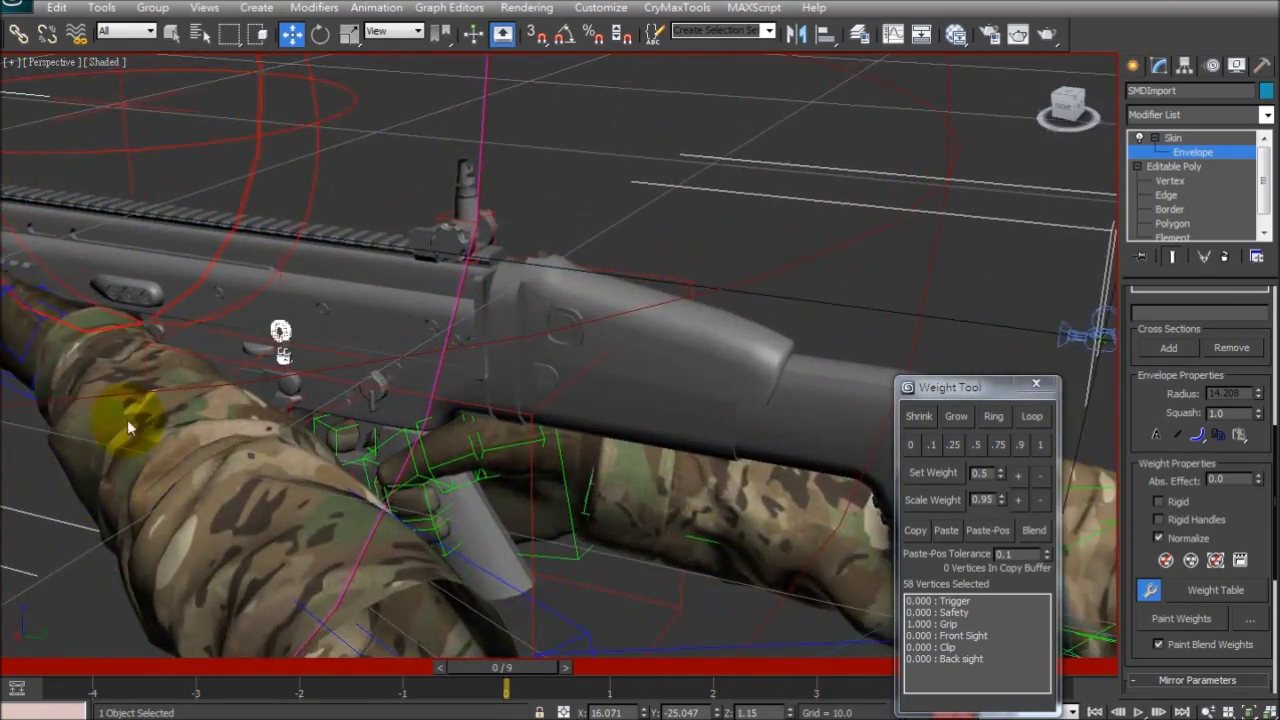
{"action": "scroll", "coordinate": [157, 396], "scroll_direction": "up", "scroll_amount": 3}
{"action": "middle_click_drag", "start_coordinate": [169, 389], "coordinate": [1064, 555]}
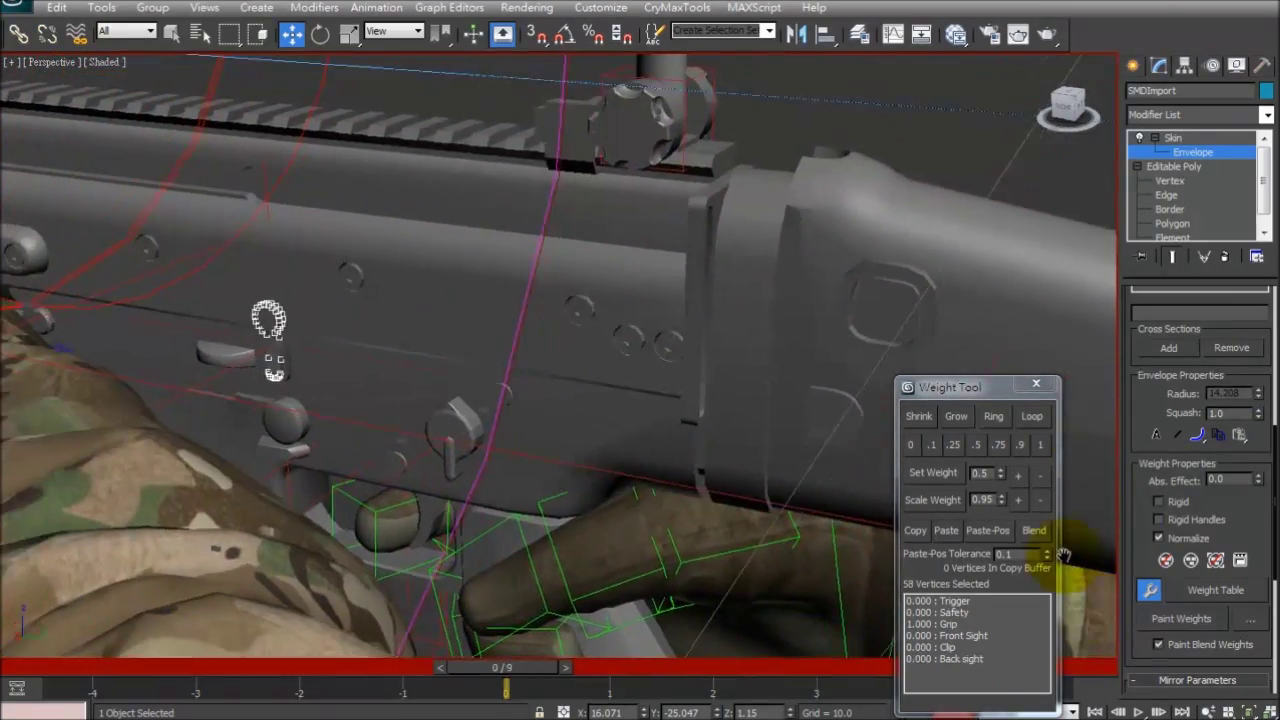
{"action": "middle_click_drag", "start_coordinate": [759, 390], "coordinate": [74, 457]}
{"action": "scroll", "coordinate": [3, 462], "scroll_direction": "up", "scroll_amount": 4}
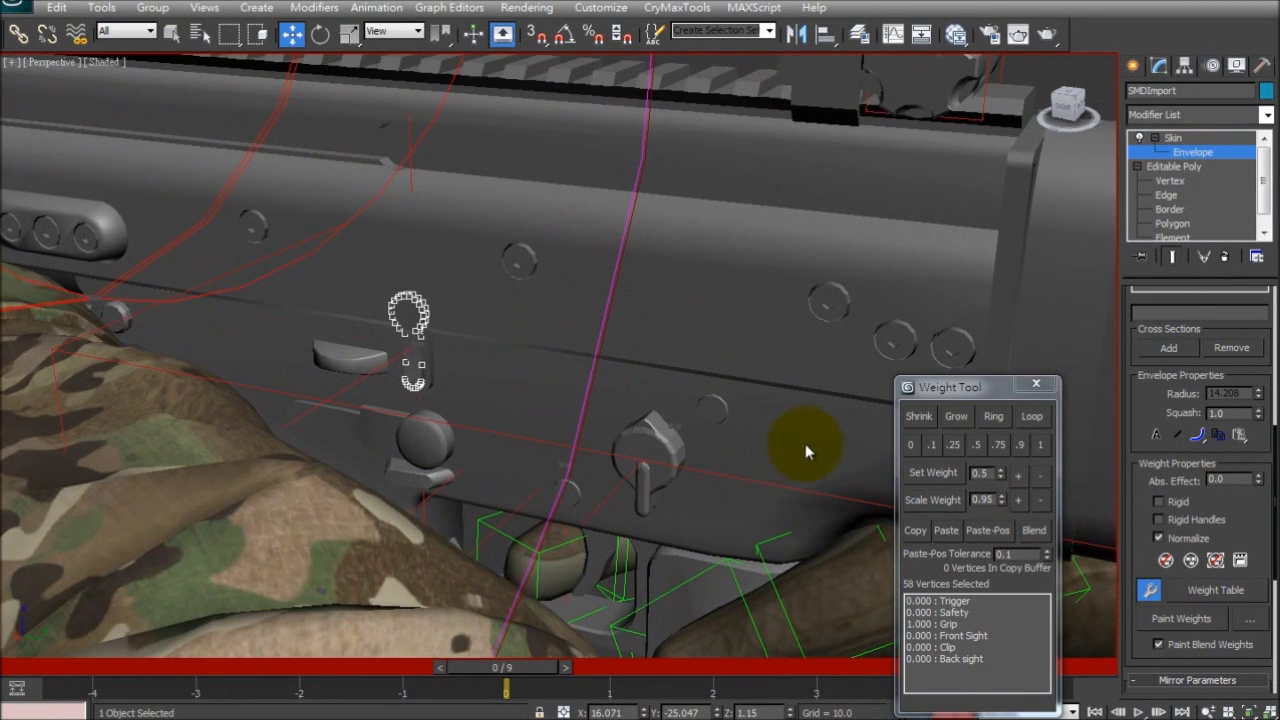
{"action": "scroll", "coordinate": [1144, 385], "scroll_direction": "up", "scroll_amount": 5}
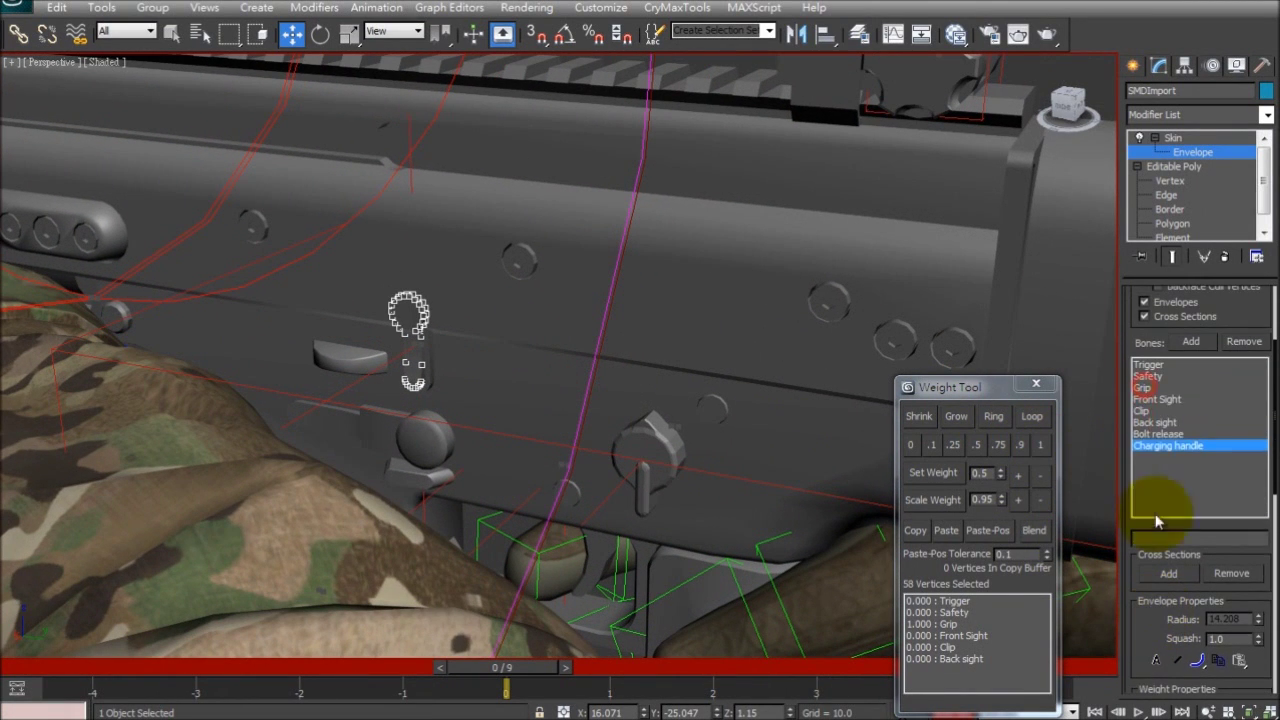
{"action": "left_click", "coordinate": [1157, 434]}
{"action": "middle_click_drag", "start_coordinate": [663, 443], "coordinate": [1120, 490], "text": "alt"}
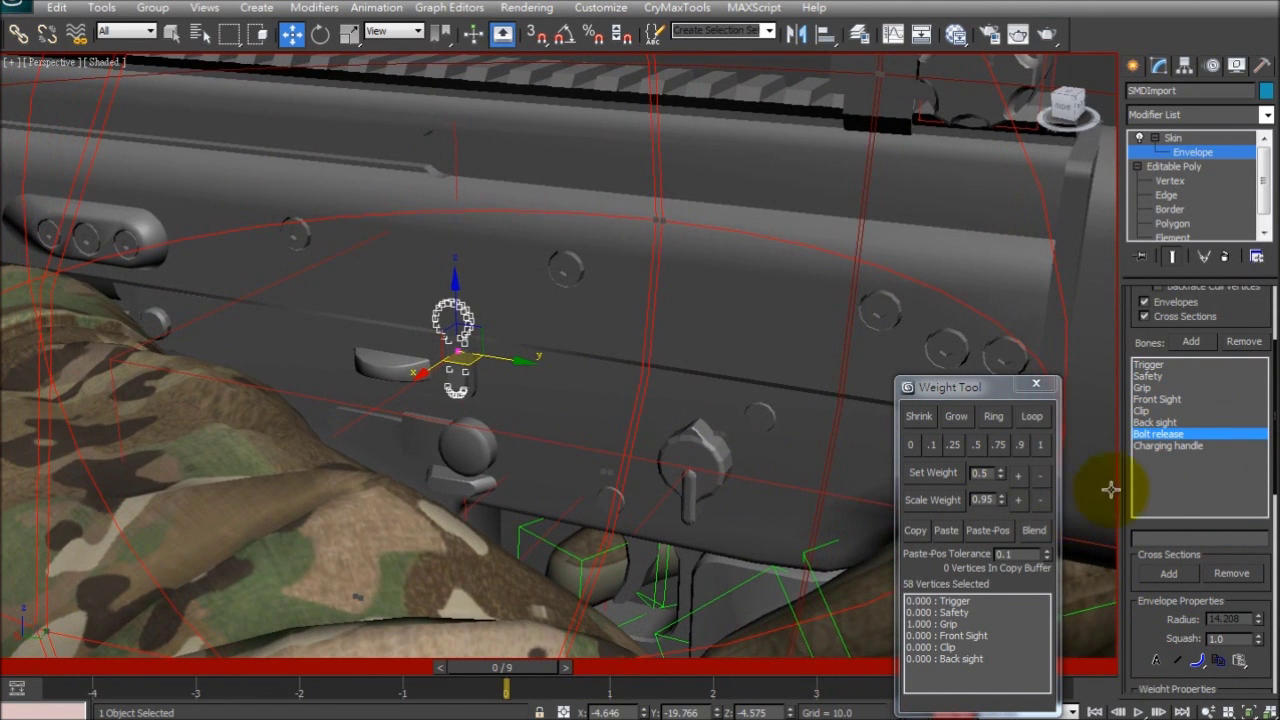
{"action": "left_click", "coordinate": [1041, 446]}
Step: Close the Weight Tool and leave Skin envelope editing on the rifle mesh
{"action": "scroll", "coordinate": [537, 414], "scroll_direction": "up", "scroll_amount": 6}
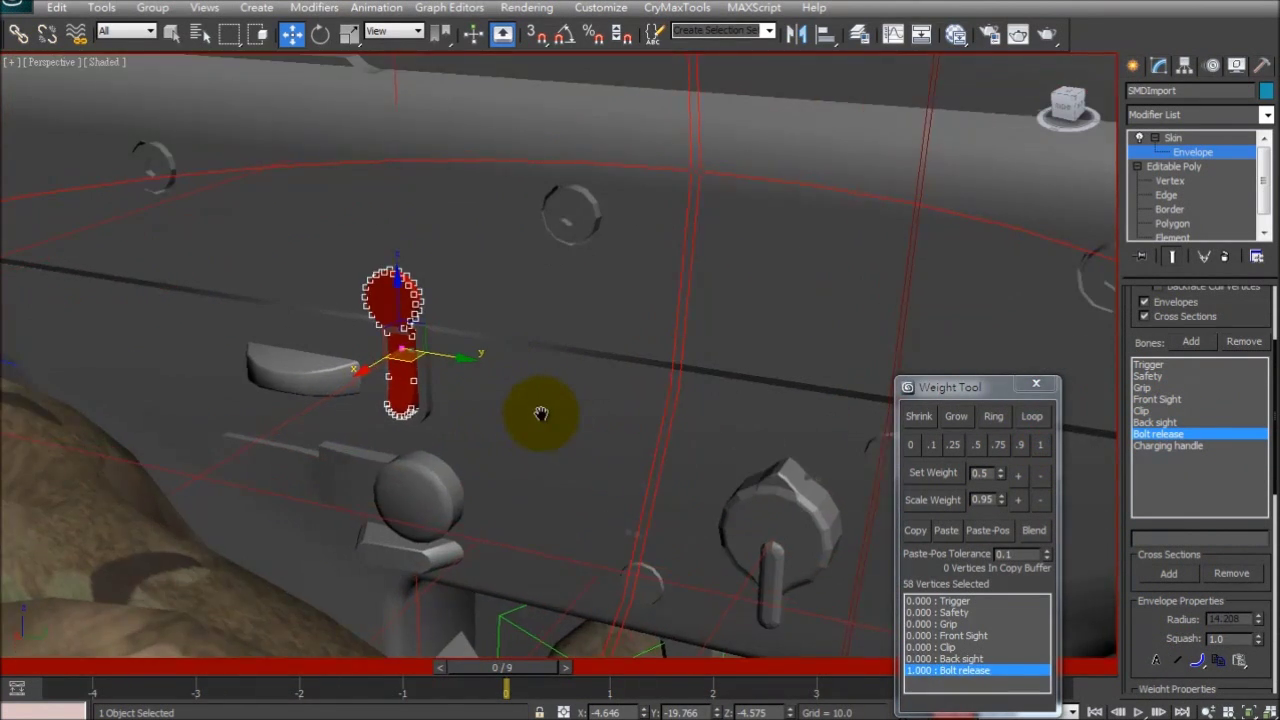
{"action": "left_click", "coordinate": [1036, 383]}
{"action": "left_click", "coordinate": [1193, 152]}
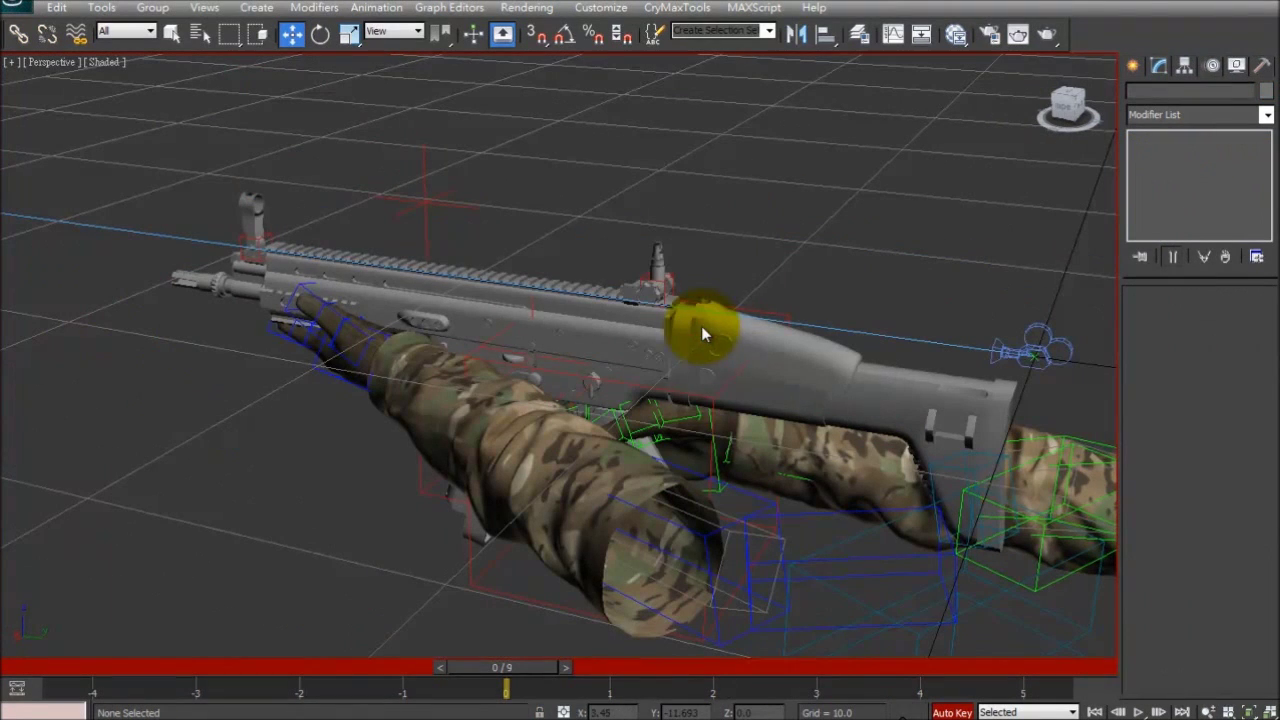
Step: Select the Grip helper and set the animation range to start at frame 0 and end at frame 200
{"action": "left_click", "coordinate": [702, 397]}
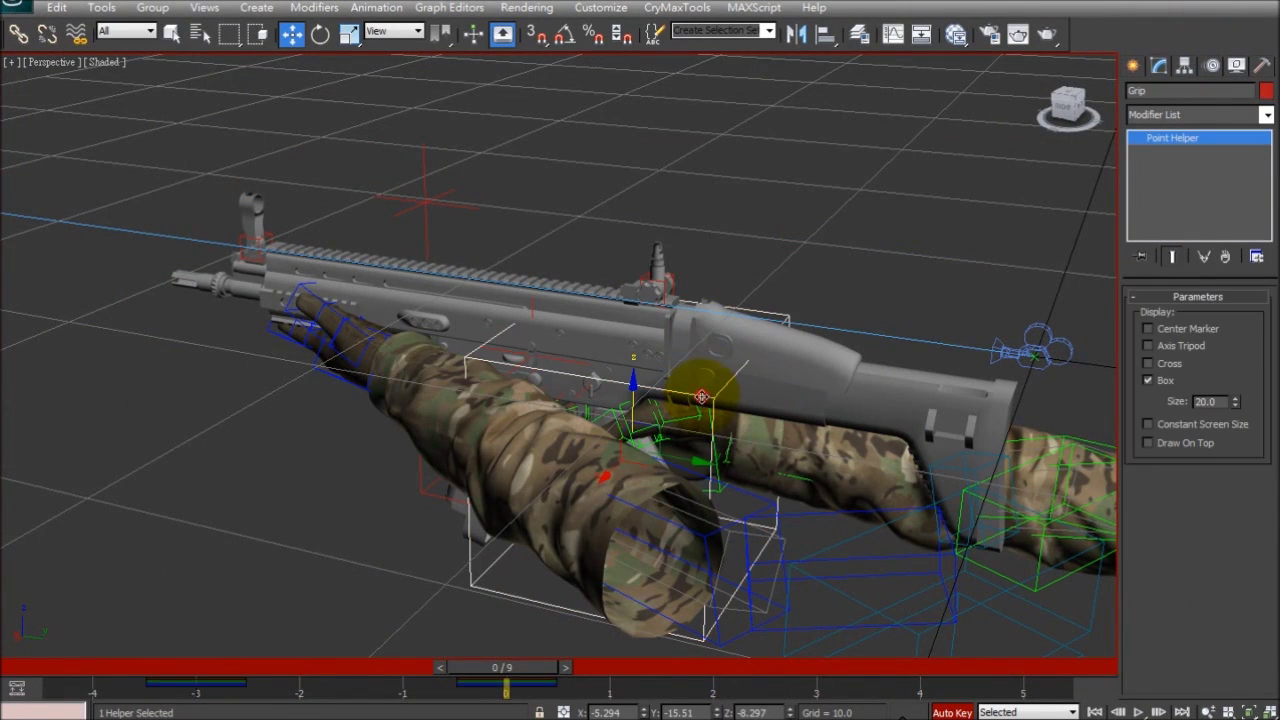
{"action": "left_click", "coordinate": [344, 694]}
{"action": "left_click_drag", "start_coordinate": [522, 691], "coordinate": [1183, 690]}
{"action": "left_click", "coordinate": [1190, 719]}
{"action": "left_click_drag", "start_coordinate": [600, 379], "coordinate": [543, 380]}
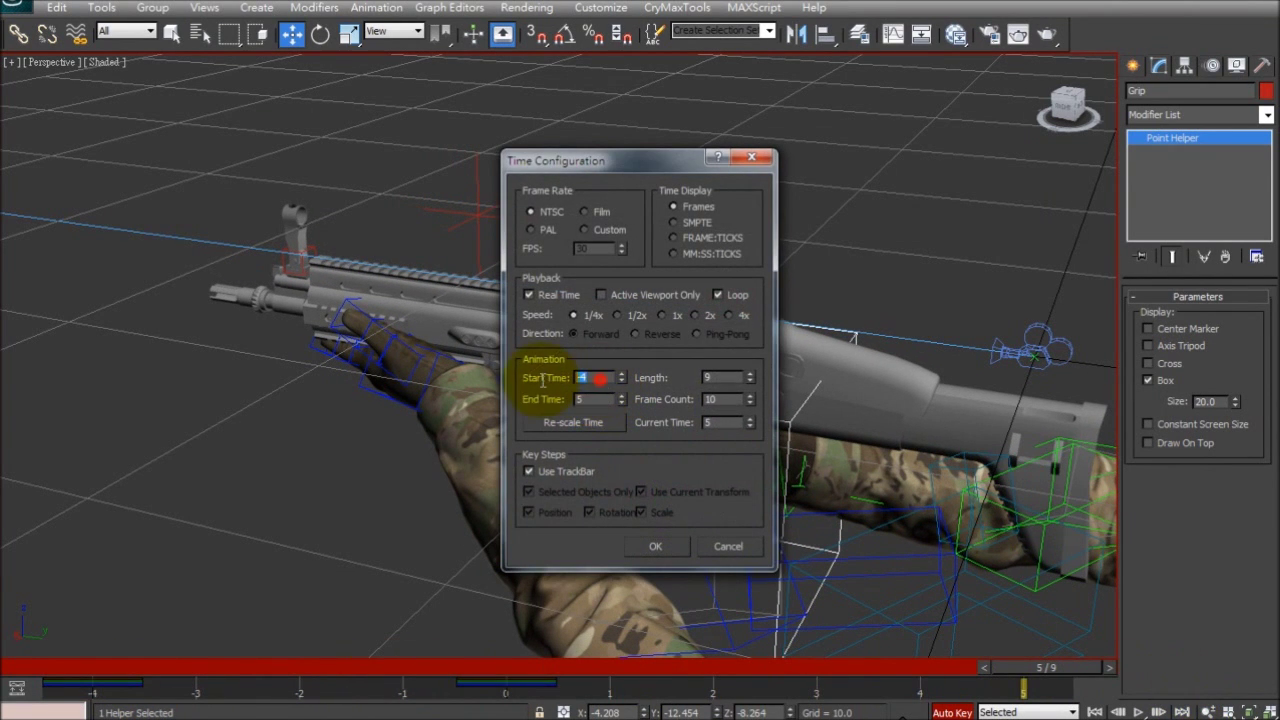
{"action": "key", "text": "BackSpace"}
{"action": "key", "text": "BackSpace"}
{"action": "key", "text": "BackSpace"}
{"action": "type", "text": "200"}
{"action": "left_click", "coordinate": [651, 542]}
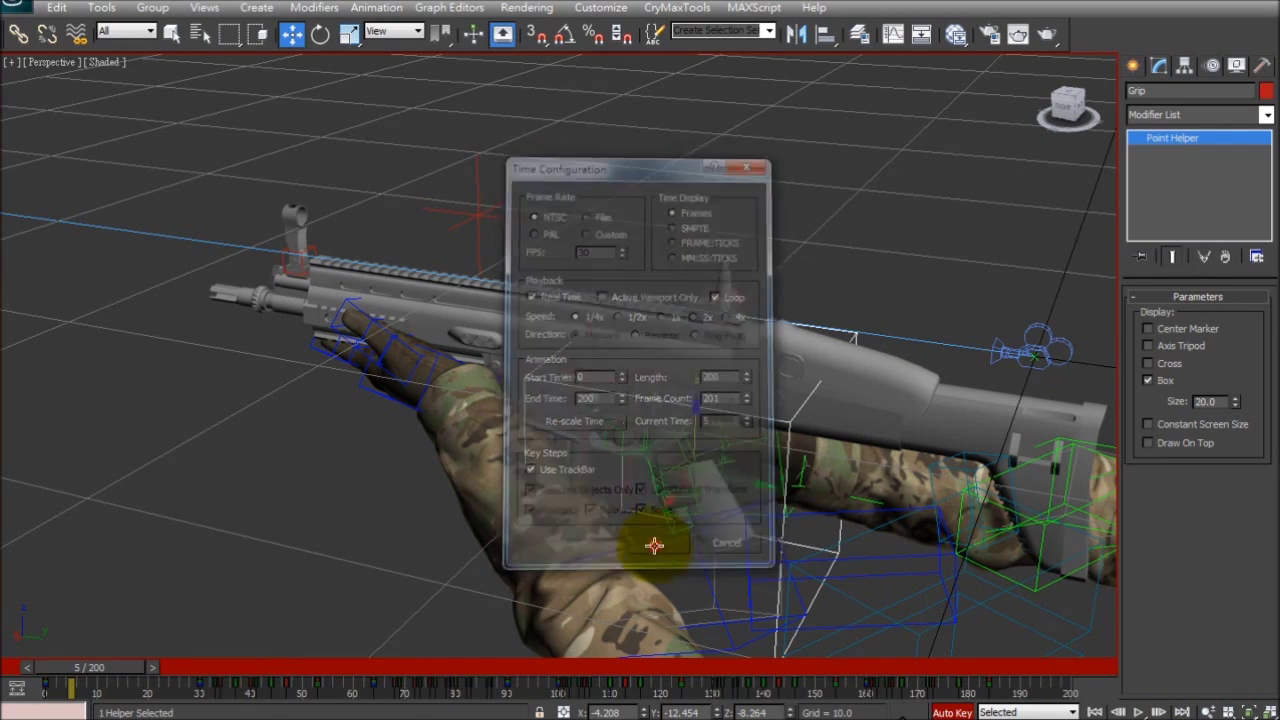
Step: Scrub the animation to frame 86 and examine the charging handle side of the rifle with nothing selected
{"action": "middle_click_drag", "start_coordinate": [759, 493], "coordinate": [326, 460], "text": "alt"}
{"action": "scroll", "coordinate": [326, 460], "scroll_direction": "up", "scroll_amount": 3}
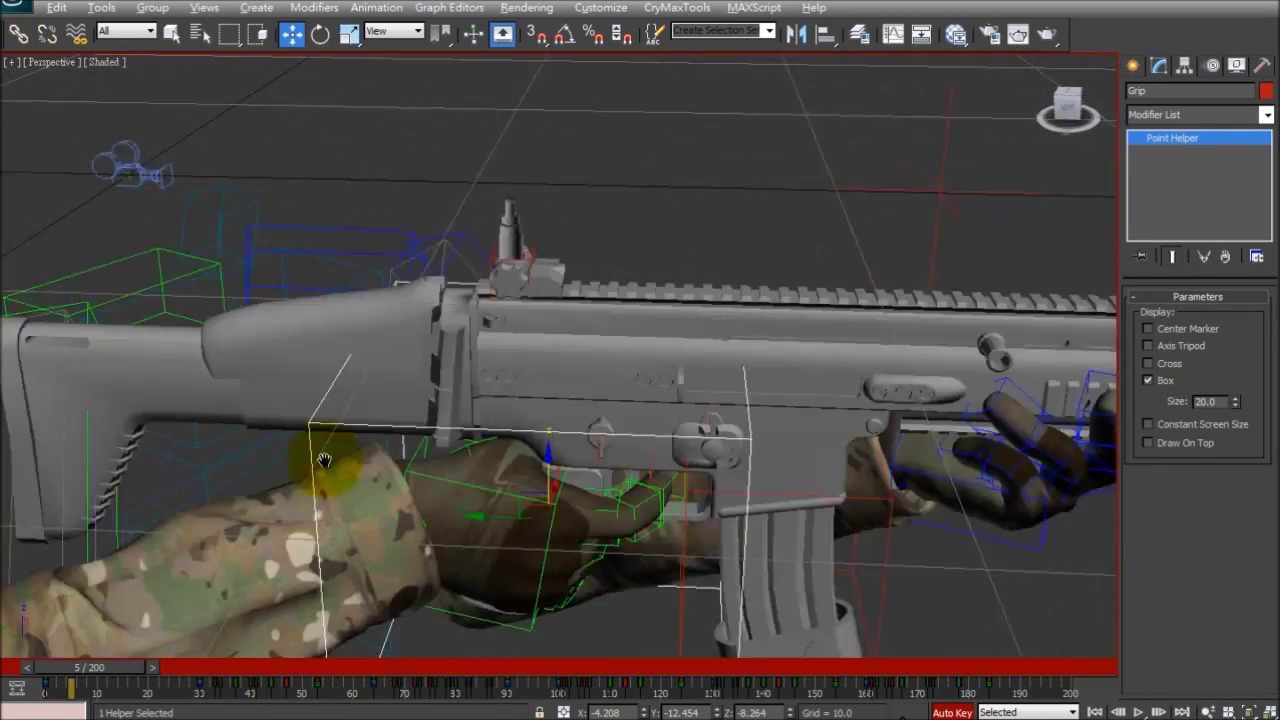
{"action": "scroll", "coordinate": [400, 485], "scroll_direction": "down", "scroll_amount": 2}
{"action": "middle_click_drag", "start_coordinate": [489, 506], "coordinate": [436, 508], "text": "alt"}
{"action": "left_click_drag", "start_coordinate": [123, 668], "coordinate": [509, 686]}
{"action": "key", "text": "w"}
{"action": "left_click", "coordinate": [779, 369]}
{"action": "middle_click_drag", "start_coordinate": [779, 369], "coordinate": [704, 429], "text": "alt"}
{"action": "right_click", "coordinate": [733, 397]}
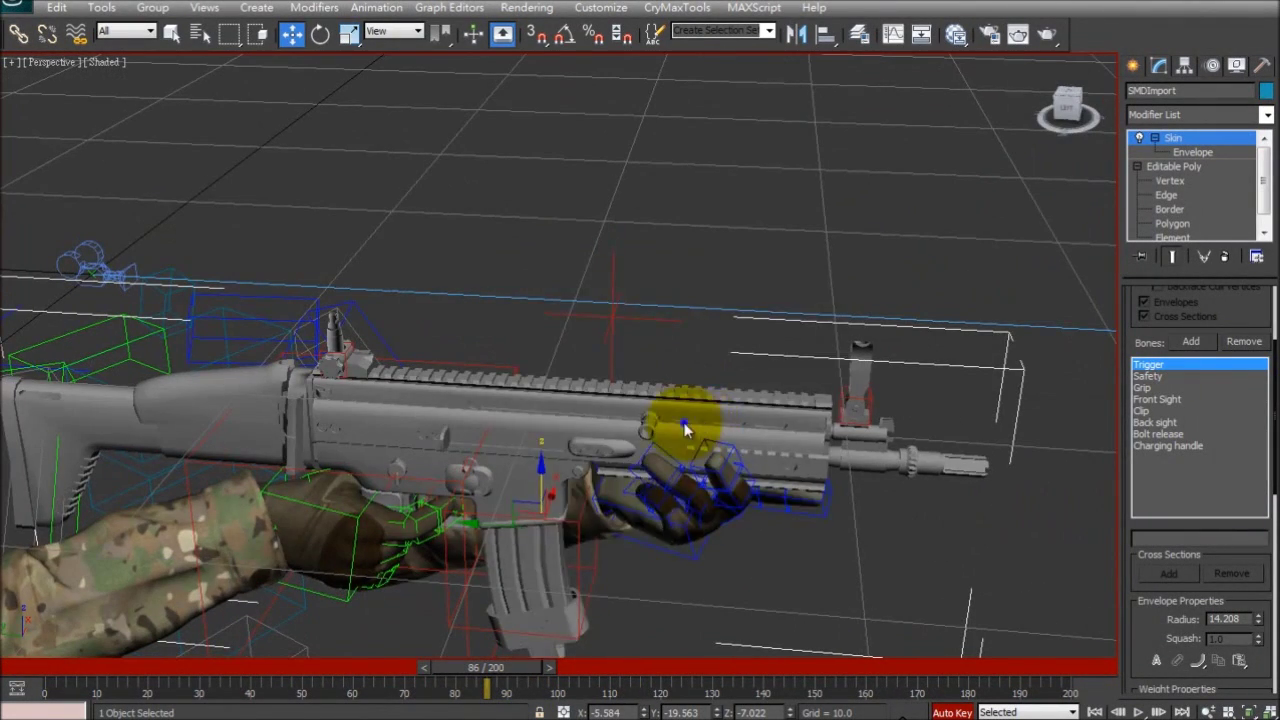
{"action": "right_click", "coordinate": [678, 417]}
{"action": "left_click", "coordinate": [752, 314]}
{"action": "scroll", "coordinate": [725, 361], "scroll_direction": "up", "scroll_amount": 3}
{"action": "middle_click_drag", "start_coordinate": [727, 368], "coordinate": [711, 294], "text": "alt"}
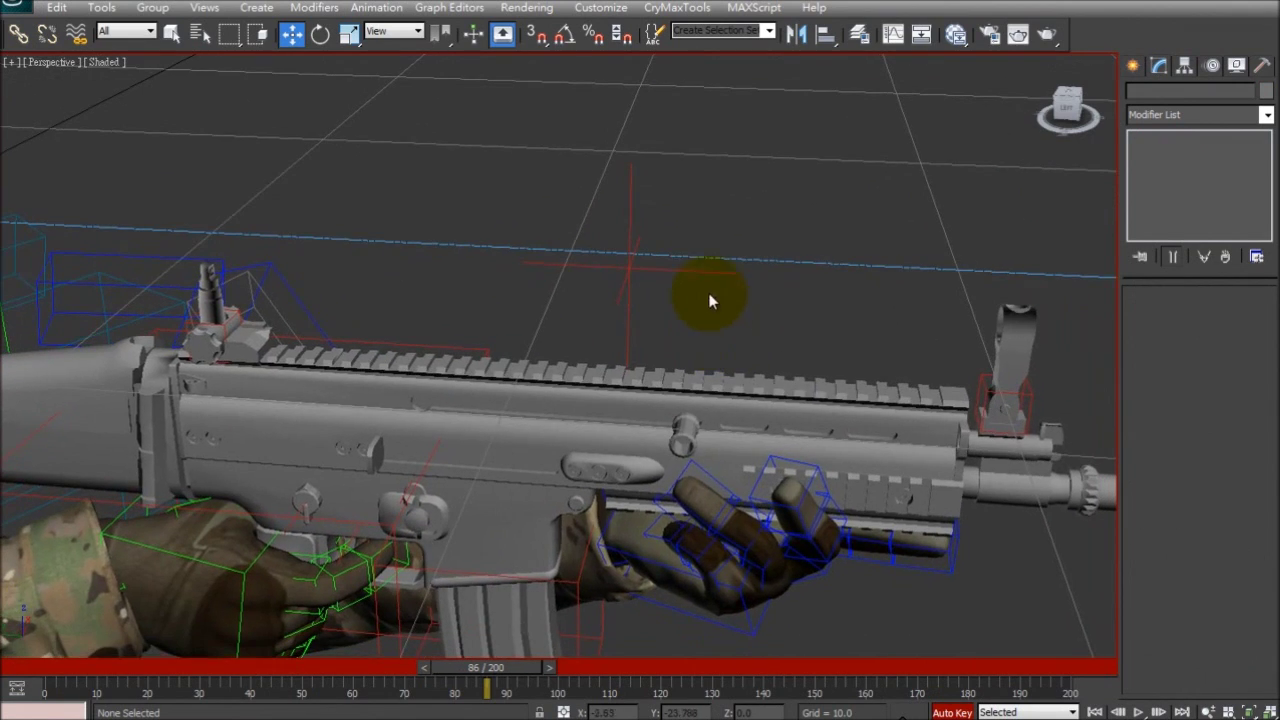
Step: Select the Charging handle helper and set the animation start time to frame 100
{"action": "left_click", "coordinate": [706, 276]}
{"action": "left_click_drag", "start_coordinate": [486, 667], "coordinate": [514, 663]}
{"action": "key", "text": "w"}
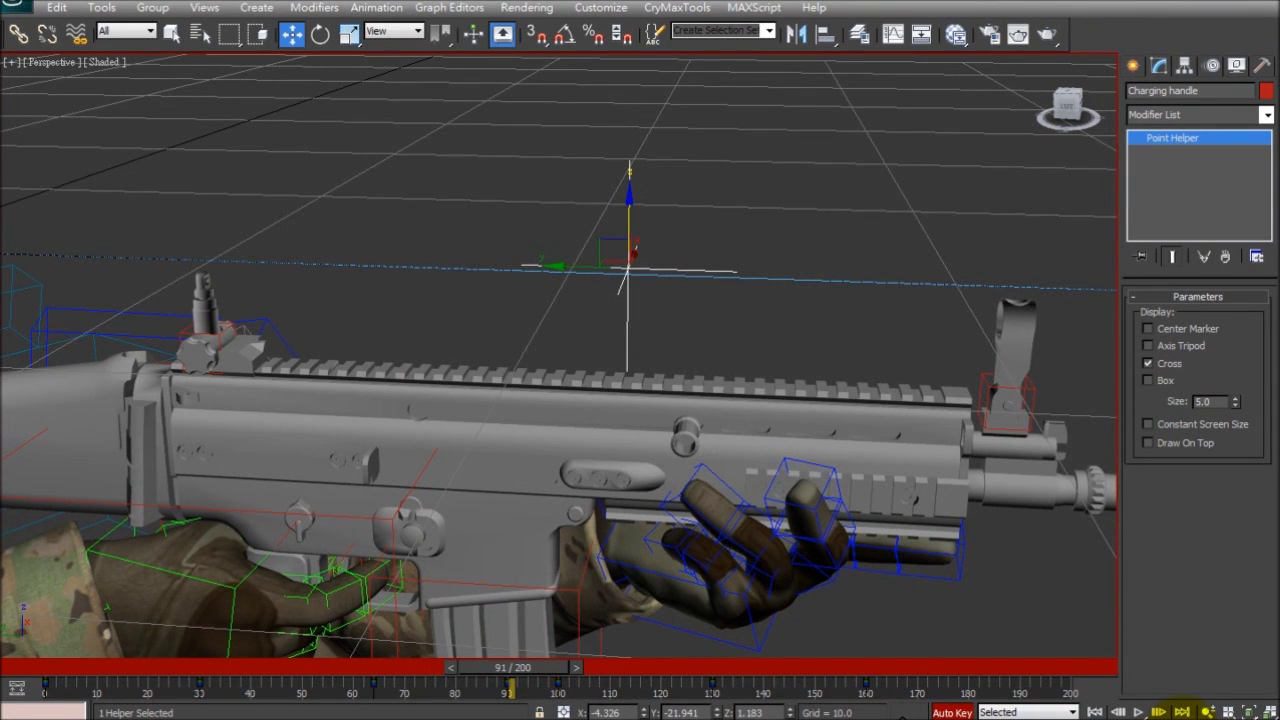
{"action": "left_click", "coordinate": [1184, 719]}
{"action": "type", "text": "100"}
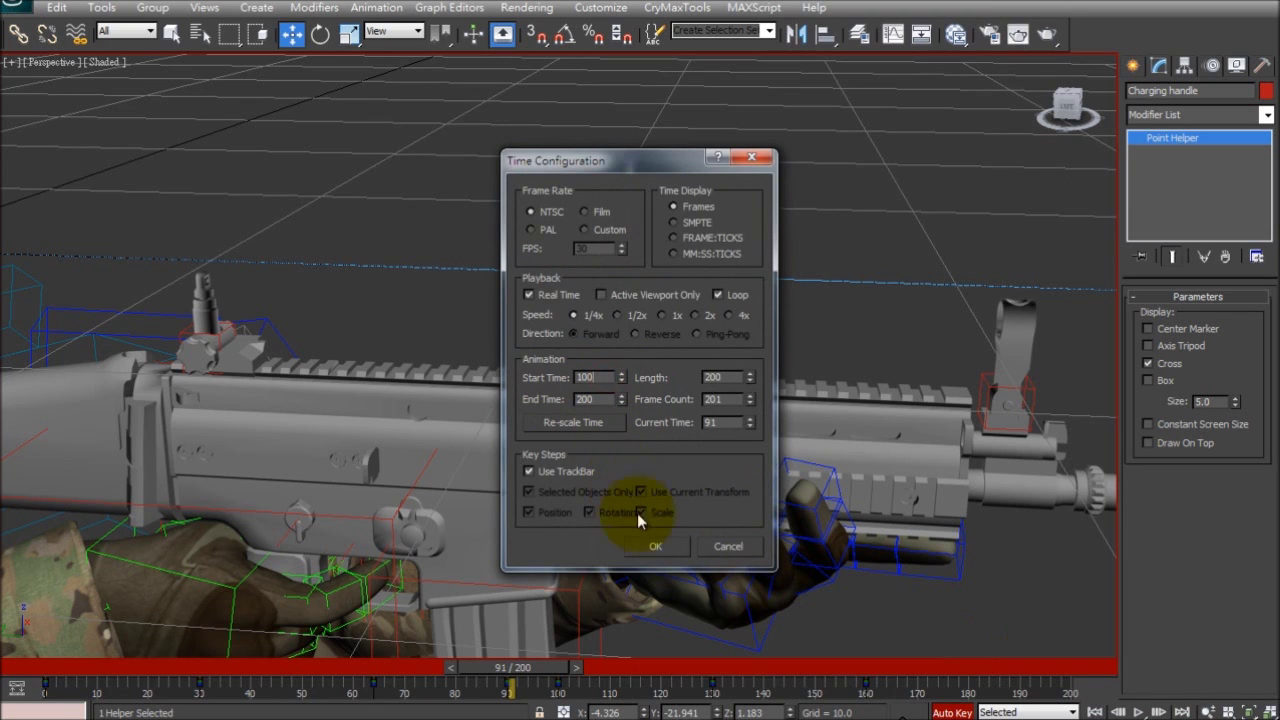
{"action": "left_click", "coordinate": [650, 547]}
Step: Switch the reference coordinate system to Parent and create a position key for the Charging handle helper at frame 101
{"action": "mouse_move", "coordinate": [95, 667]}
{"action": "left_mouse_down"}
{"action": "mouse_move", "coordinate": [122, 677]}
{"action": "mouse_move", "coordinate": [88, 680]}
{"action": "mouse_move", "coordinate": [109, 685]}
{"action": "left_mouse_up"}
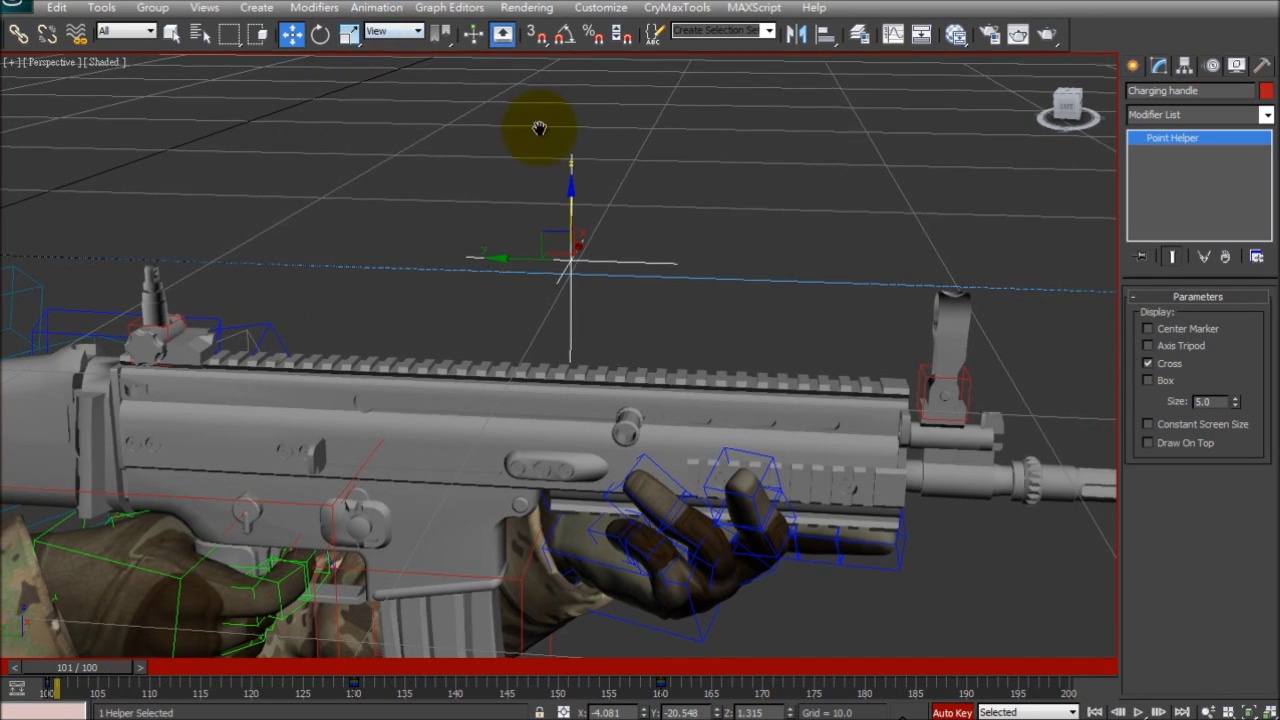
{"action": "scroll", "coordinate": [537, 123], "scroll_direction": "down", "scroll_amount": 5}
{"action": "left_click", "coordinate": [393, 31]}
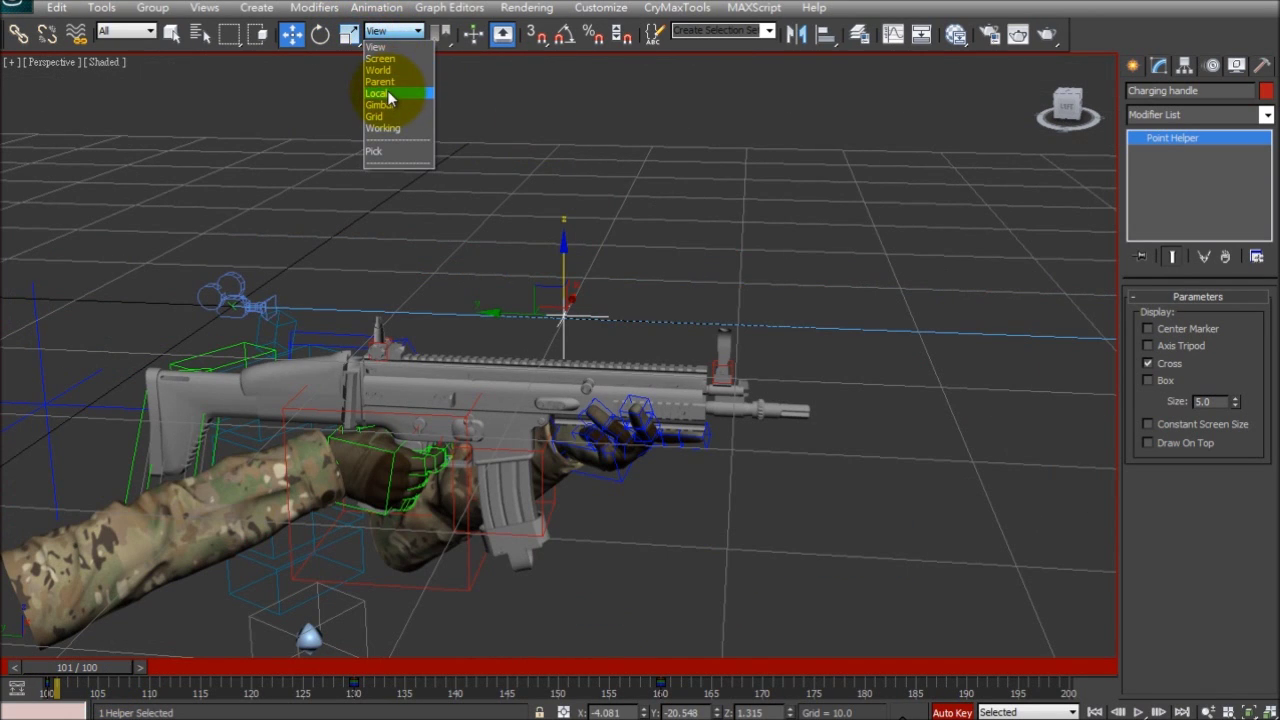
{"action": "left_click", "coordinate": [380, 81]}
{"action": "scroll", "coordinate": [432, 156], "scroll_direction": "up", "scroll_amount": 6}
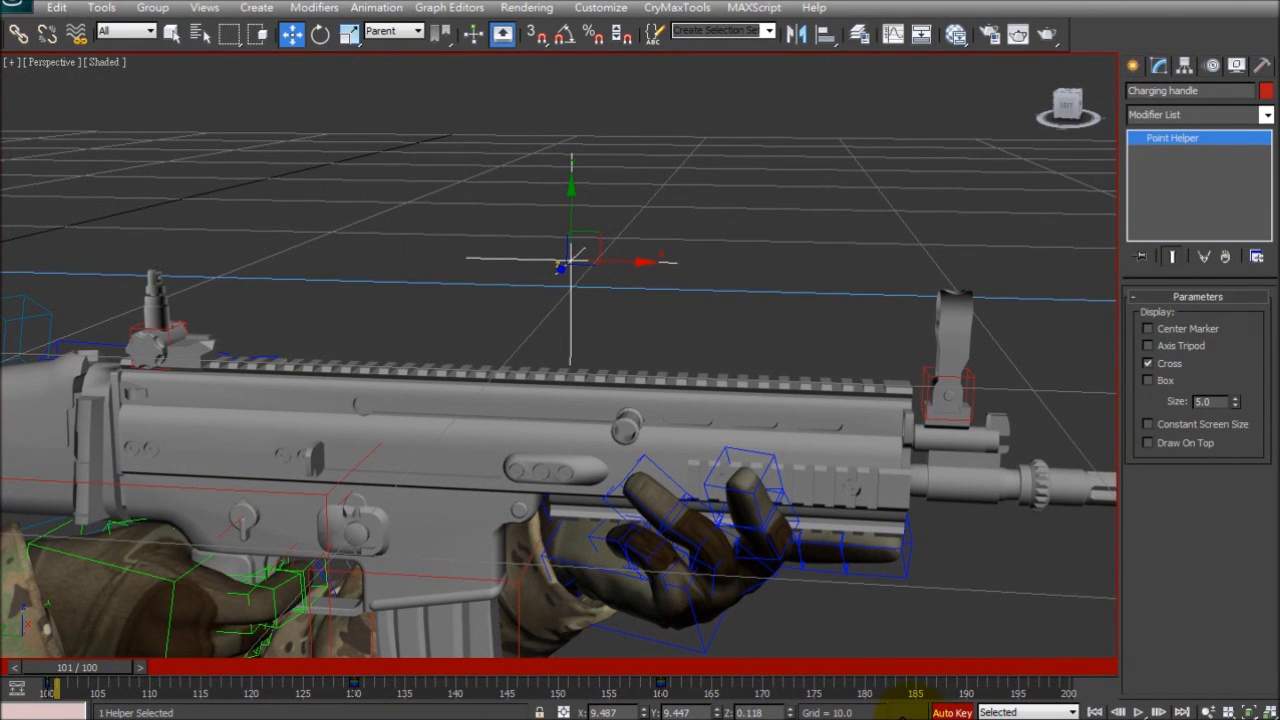
{"action": "left_click", "coordinate": [1212, 65]}
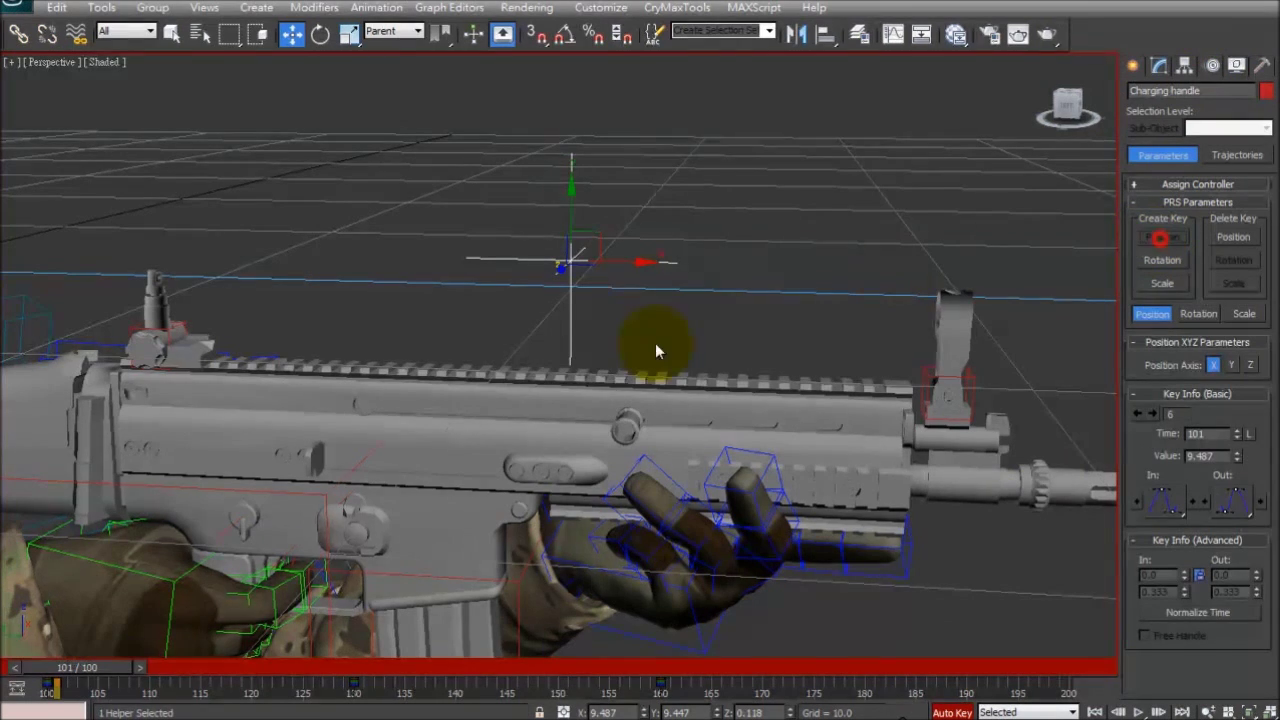
Step: Create position keys for the Charging handle helper at frames 103 and 104
{"action": "left_click_drag", "start_coordinate": [118, 672], "coordinate": [128, 675]}
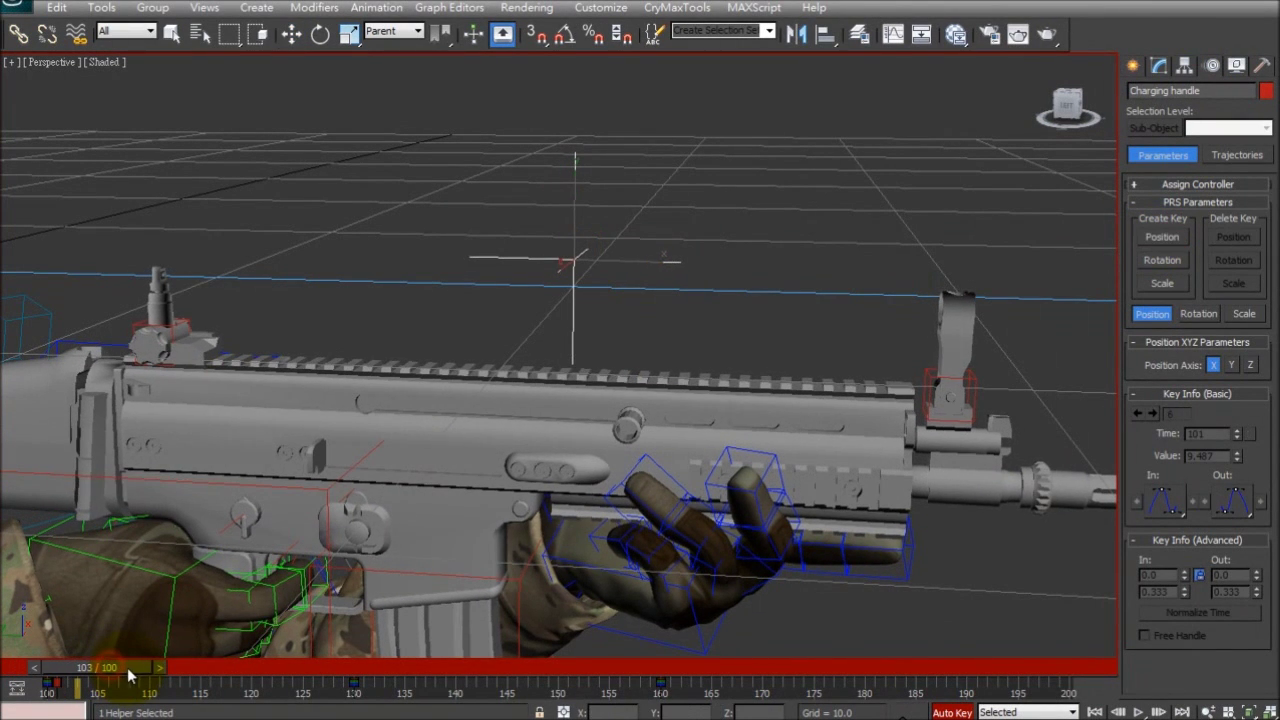
{"action": "left_click", "coordinate": [1152, 236]}
{"action": "left_click_drag", "start_coordinate": [105, 676], "coordinate": [123, 673]}
Step: At frame 102, pull the Charging handle helper rearward along its parent X axis to about 4.089
{"action": "key", "text": "w"}
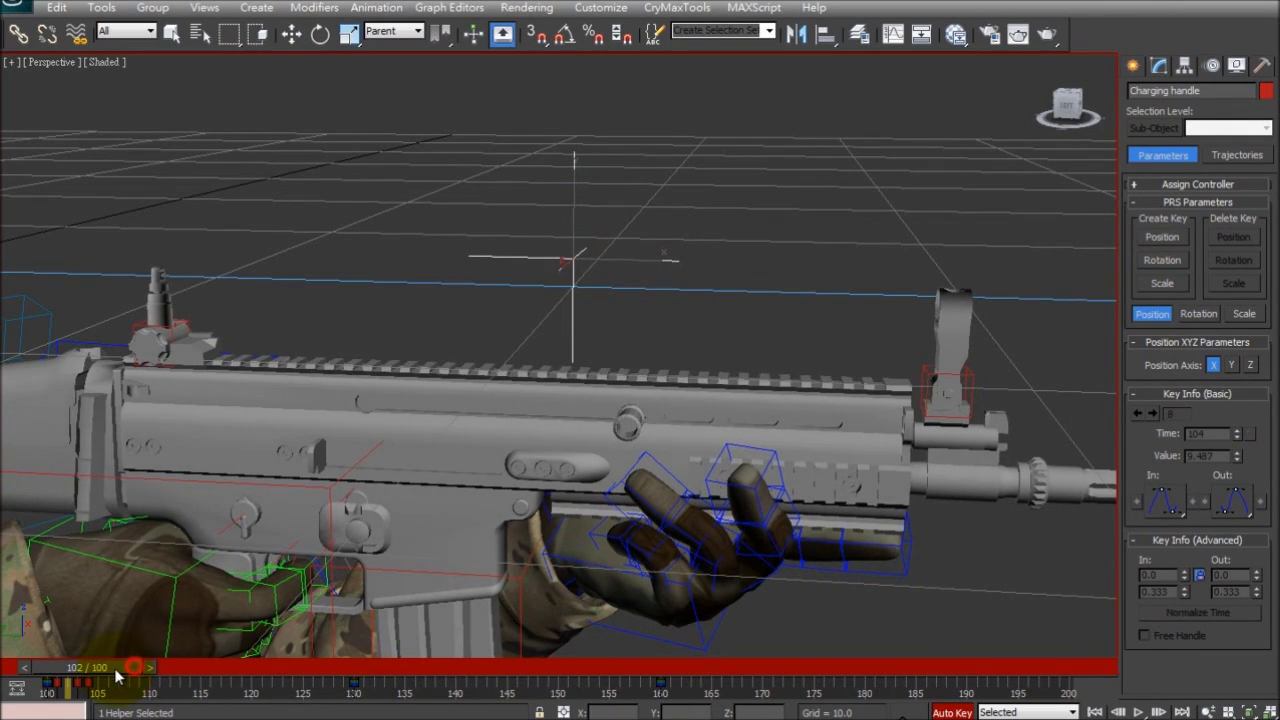
{"action": "middle_click_drag", "start_coordinate": [560, 371], "coordinate": [602, 348], "text": "alt"}
{"action": "left_click_drag", "start_coordinate": [640, 261], "coordinate": [411, 263]}
{"action": "middle_click_drag", "start_coordinate": [403, 263], "coordinate": [300, 378], "text": "alt"}
Step: At frame 103, nudge the Charging handle helper forward along its parent X axis to about 9.664
{"action": "mouse_move", "coordinate": [104, 669]}
{"action": "left_mouse_down"}
{"action": "mouse_move", "coordinate": [134, 667]}
{"action": "mouse_move", "coordinate": [115, 672]}
{"action": "left_mouse_up"}
{"action": "middle_click_drag", "start_coordinate": [680, 405], "coordinate": [414, 408]}
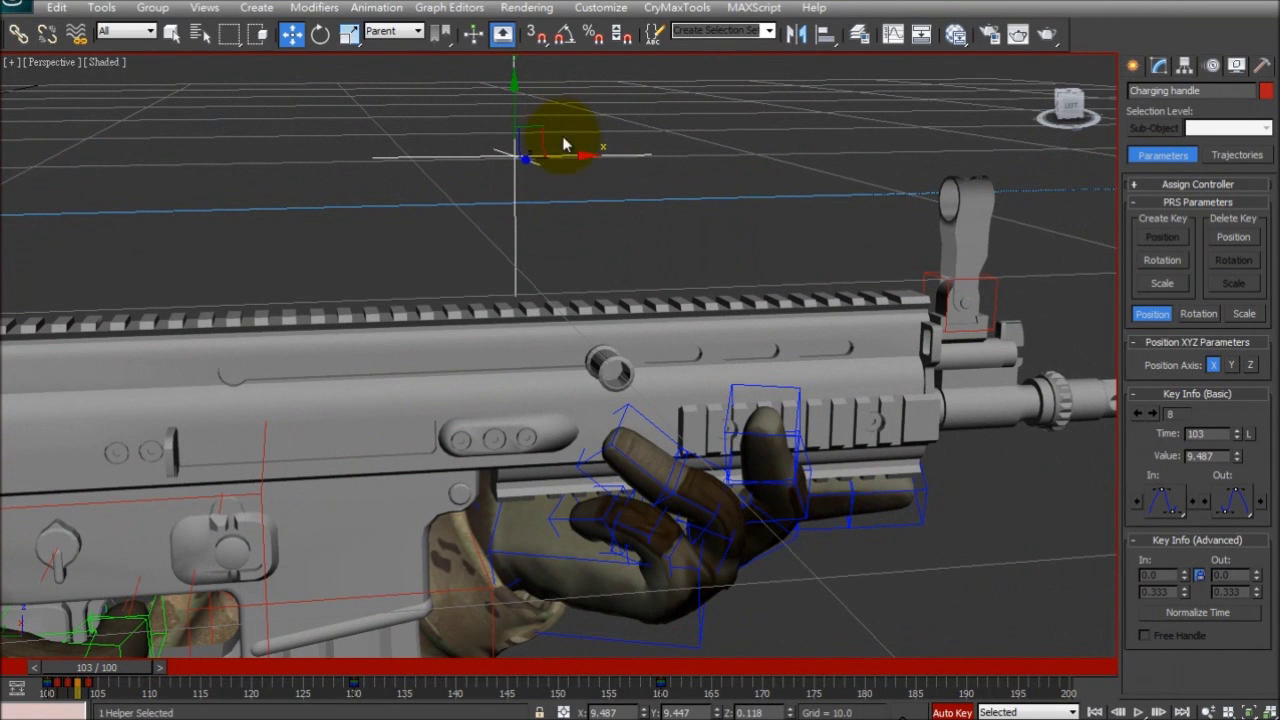
{"action": "middle_click_drag", "start_coordinate": [577, 157], "coordinate": [609, 311], "text": "alt"}
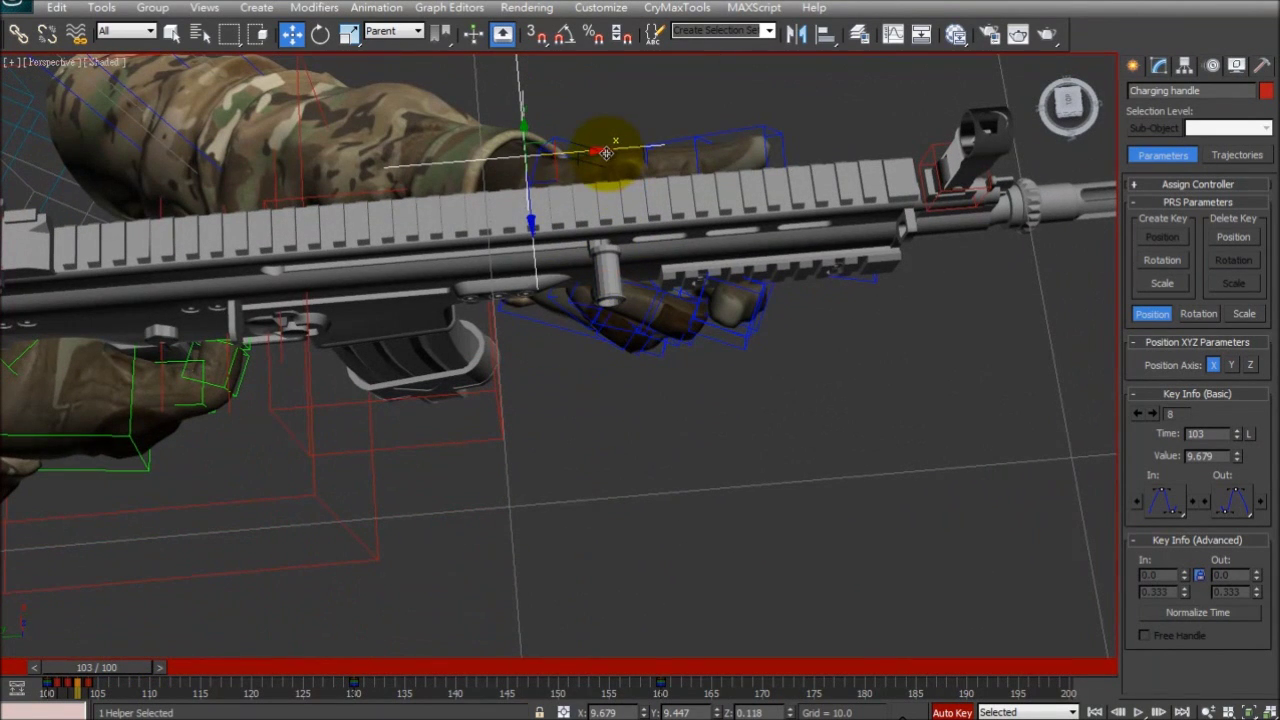
{"action": "left_click_drag", "start_coordinate": [600, 153], "coordinate": [612, 146]}
{"action": "middle_click_drag", "start_coordinate": [612, 146], "coordinate": [617, 206], "text": "alt"}
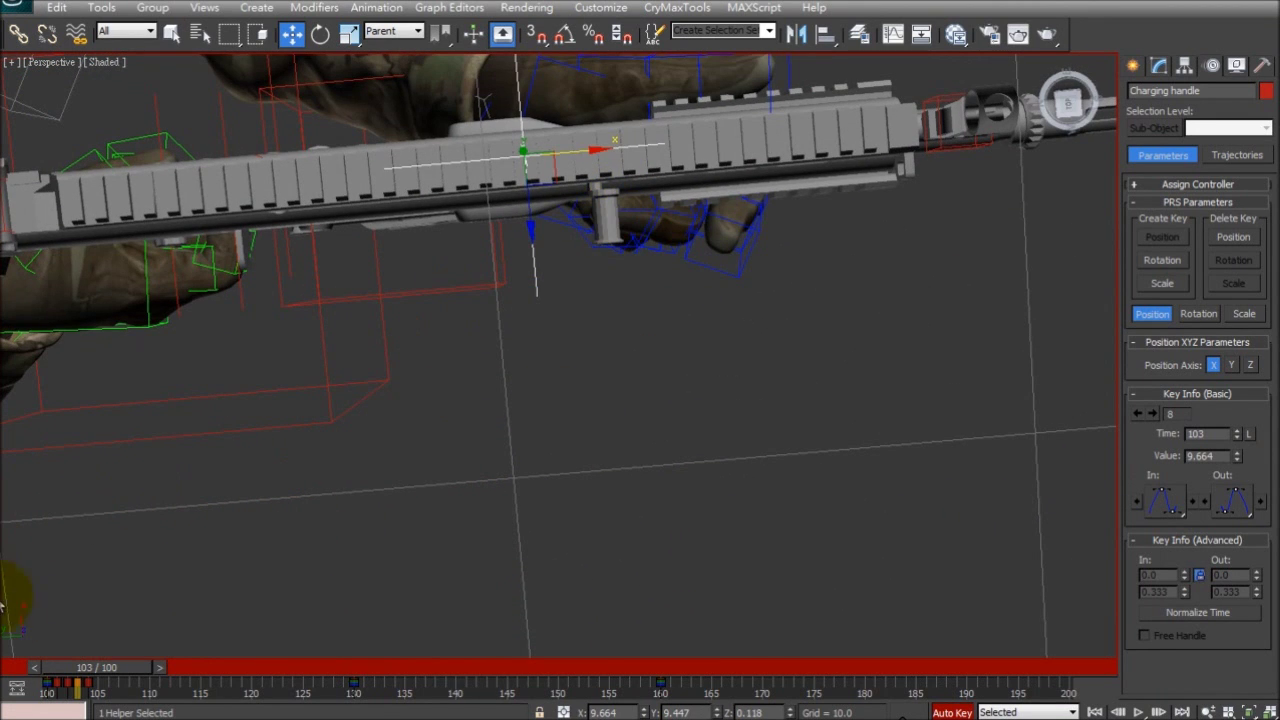
Step: Shift the Charging handle's pulled-back and return position keys one frame later on the timeline
{"action": "mouse_move", "coordinate": [101, 681]}
{"action": "left_mouse_down"}
{"action": "mouse_move", "coordinate": [76, 668]}
{"action": "mouse_move", "coordinate": [113, 676]}
{"action": "mouse_move", "coordinate": [94, 686]}
{"action": "mouse_move", "coordinate": [84, 671]}
{"action": "left_mouse_up"}
{"action": "left_click", "coordinate": [105, 681]}
{"action": "key", "text": "w"}
{"action": "left_click", "coordinate": [120, 690]}
{"action": "middle_click_drag", "start_coordinate": [329, 469], "coordinate": [425, 318], "text": "alt"}
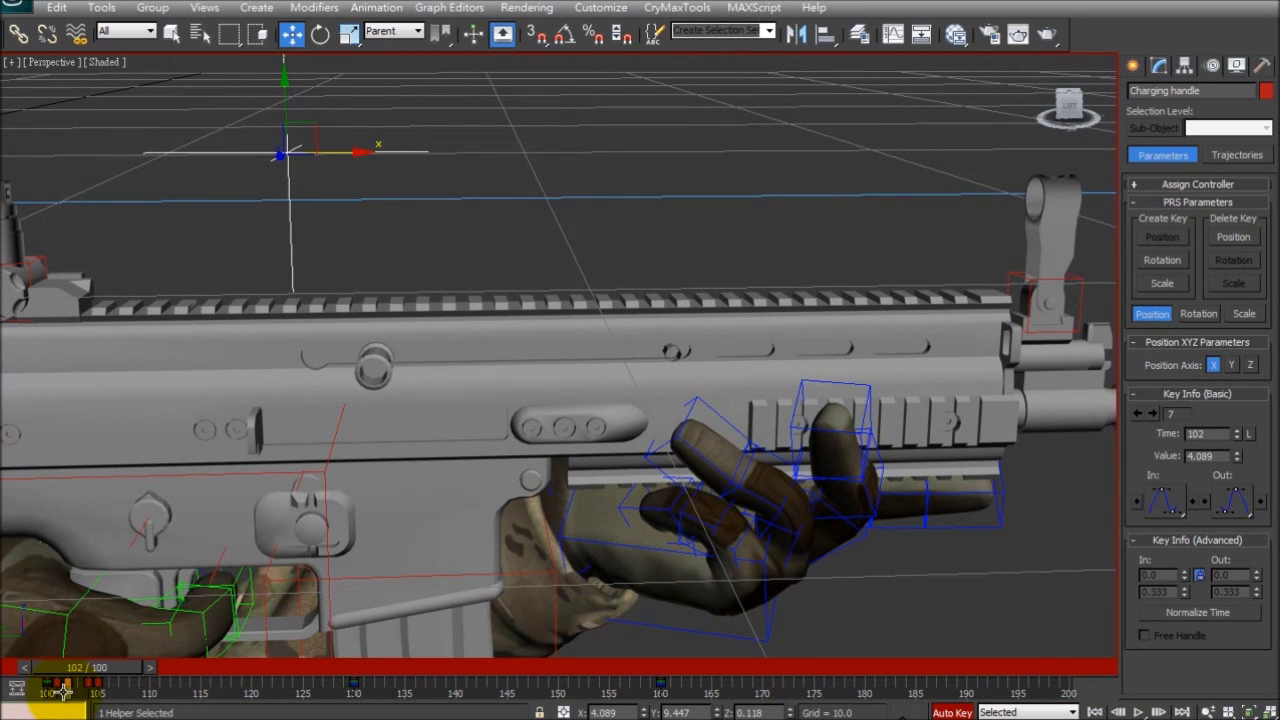
{"action": "left_click_drag", "start_coordinate": [88, 676], "coordinate": [68, 676]}
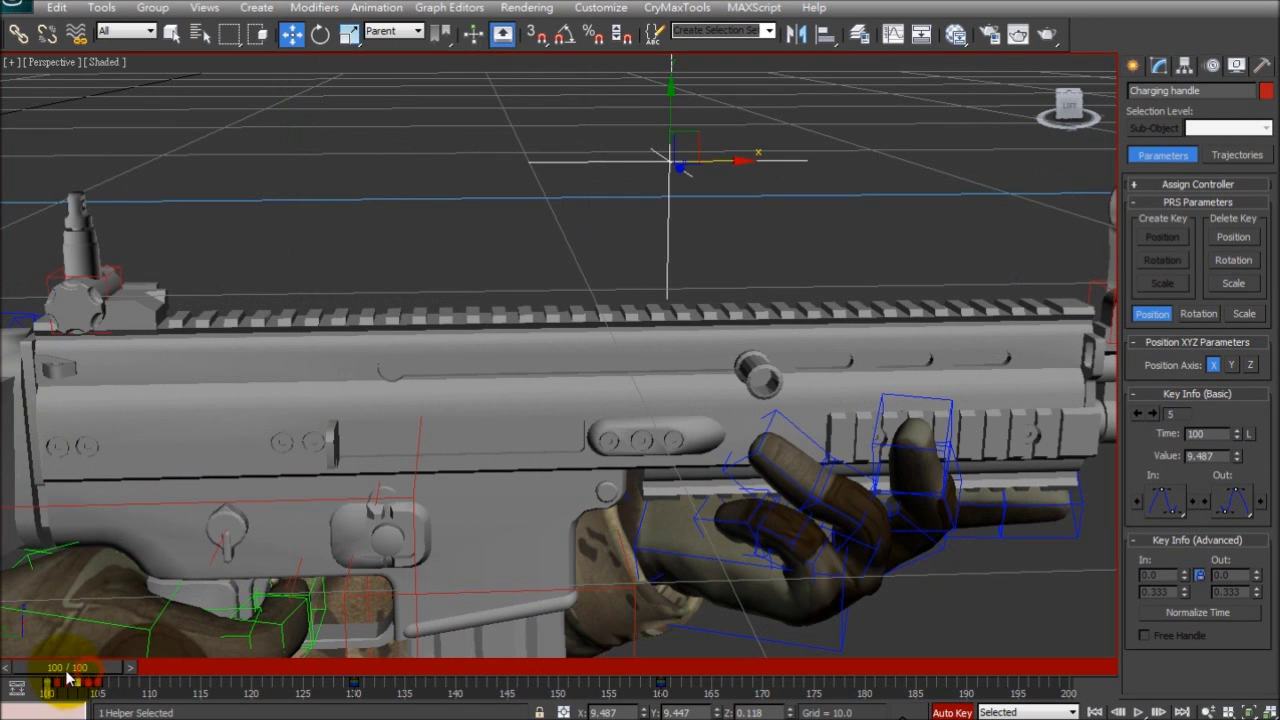
Step: Check the time configuration and play back the Charging handle motion from frame 100
{"action": "left_click", "coordinate": [1207, 711]}
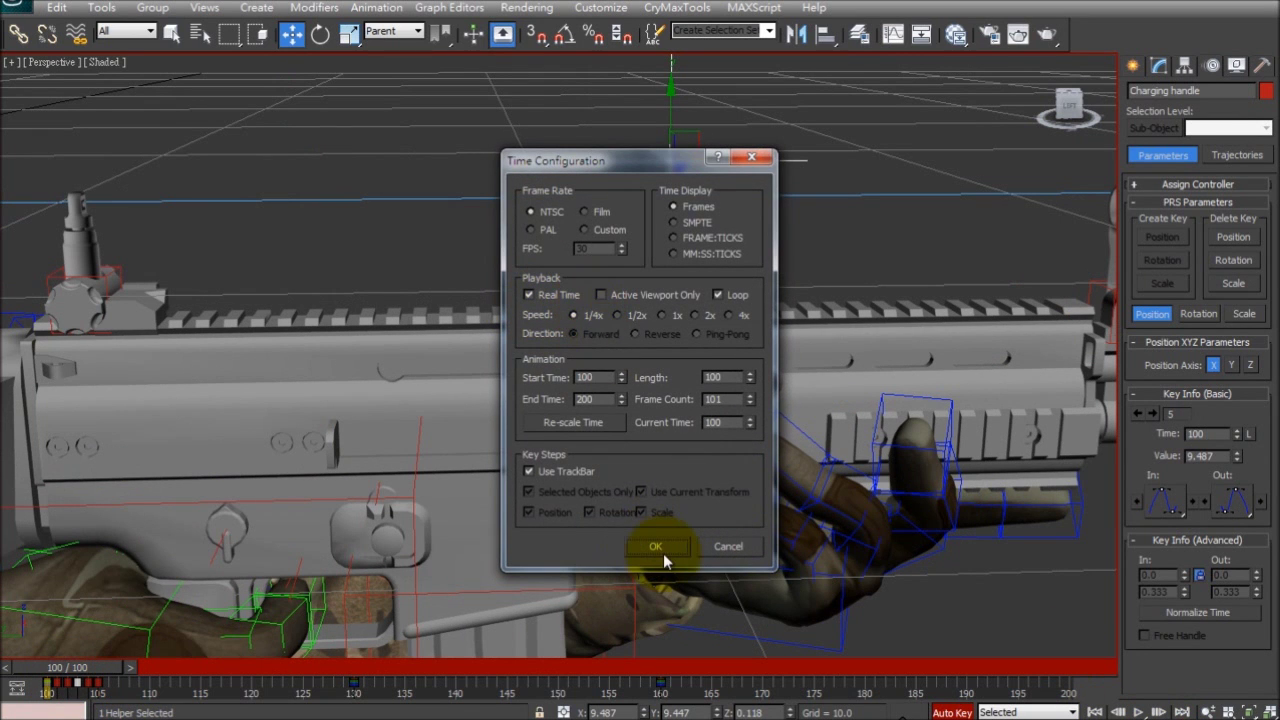
{"action": "left_click", "coordinate": [656, 547]}
{"action": "left_click", "coordinate": [1138, 711]}
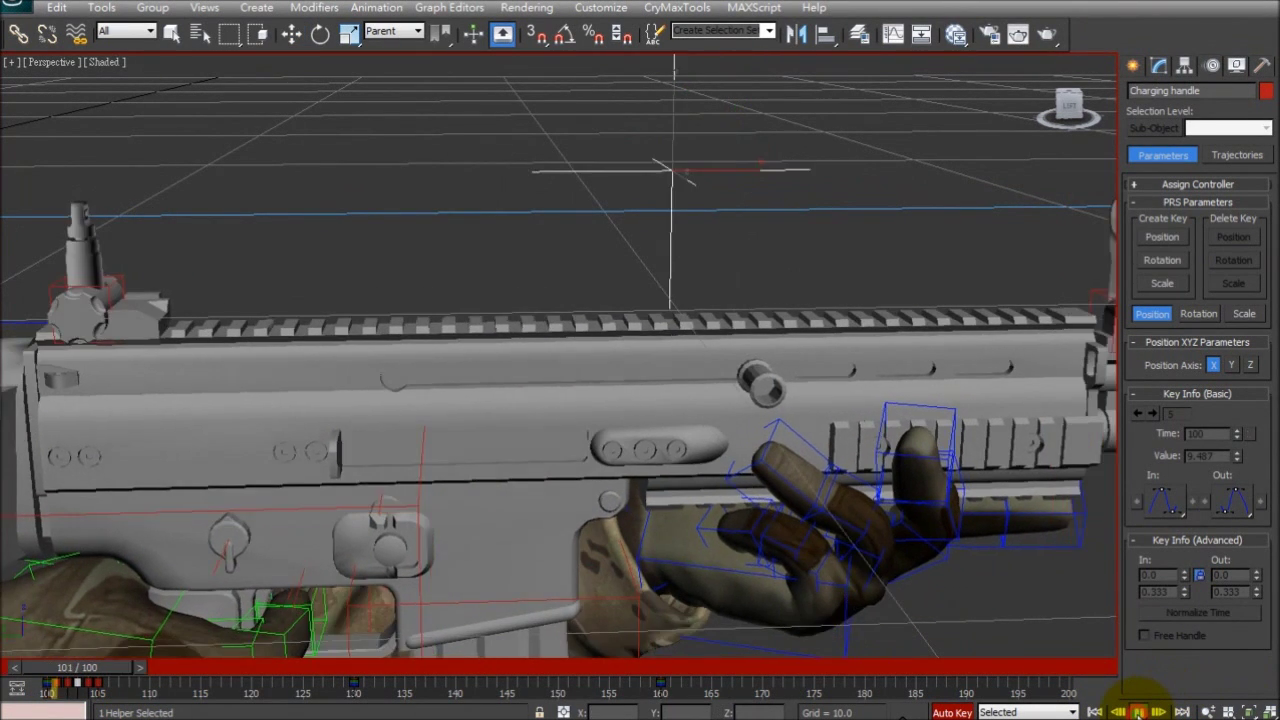
{"action": "key", "text": "w"}
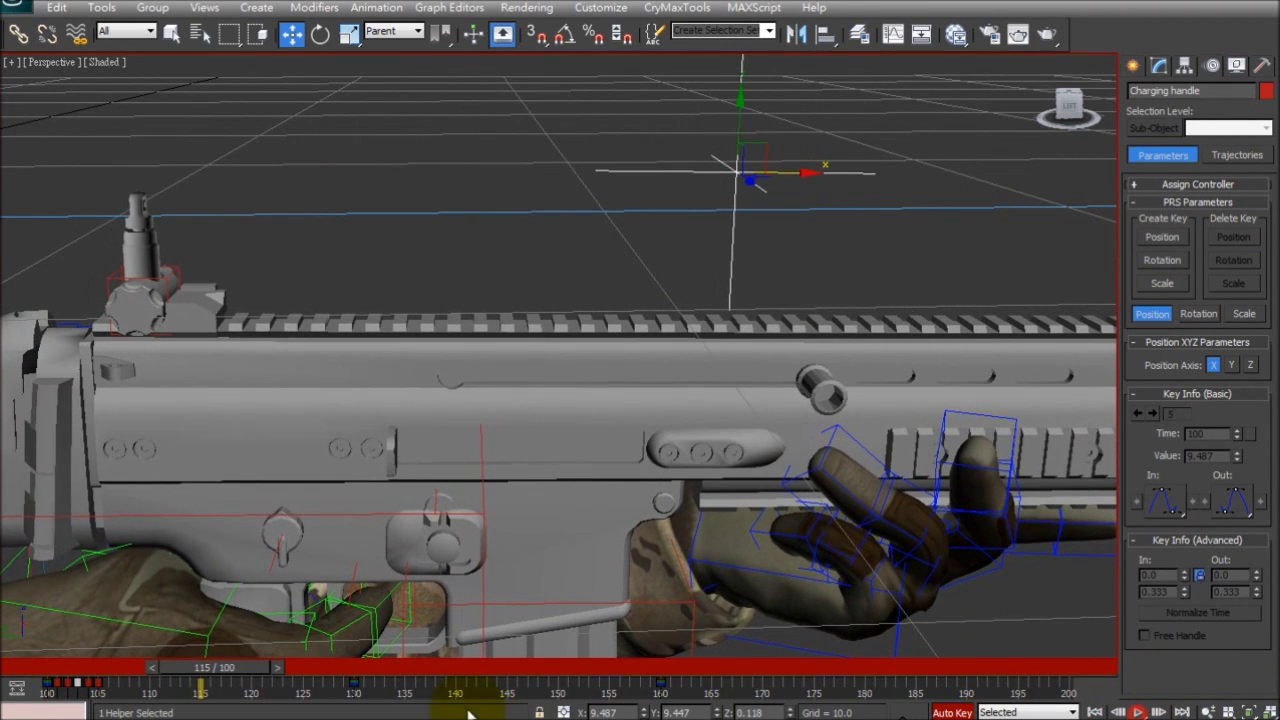
Step: Shift the Charging handle's last two position keys to frames 105 and 106, and replay the motion from frame 100
{"action": "left_click_drag", "start_coordinate": [213, 672], "coordinate": [122, 698]}
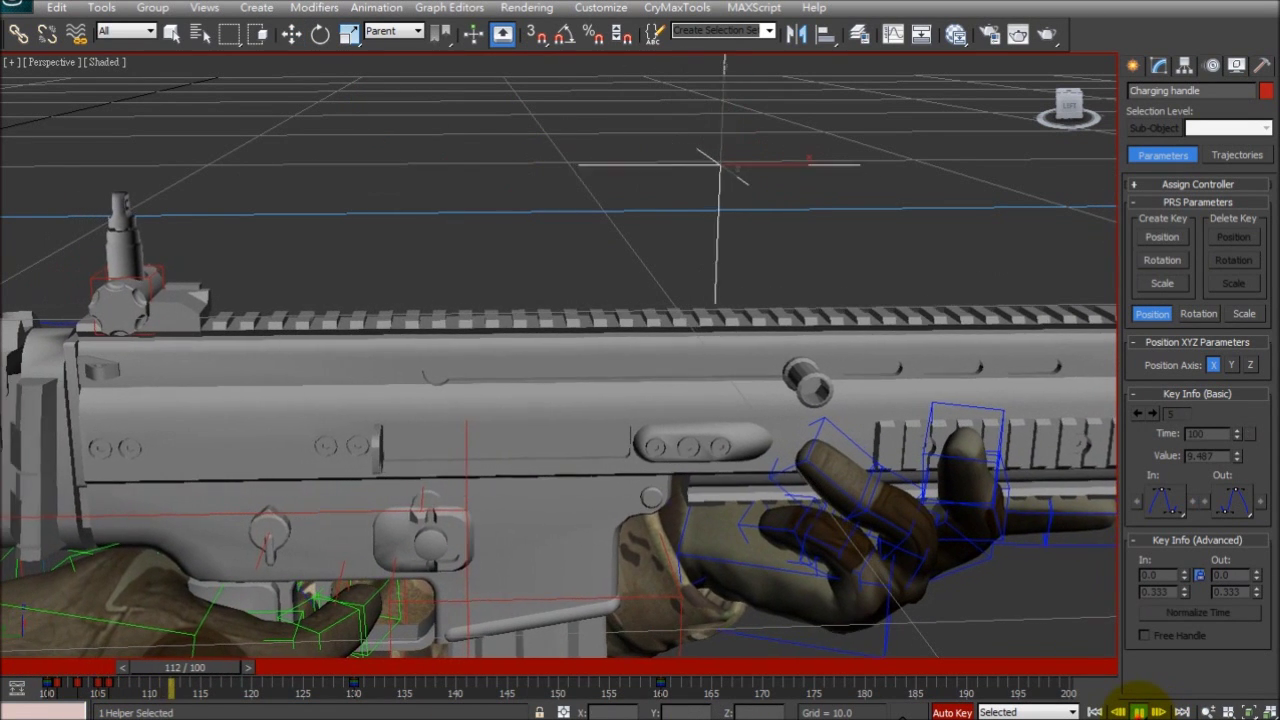
{"action": "left_click_drag", "start_coordinate": [207, 670], "coordinate": [57, 677]}
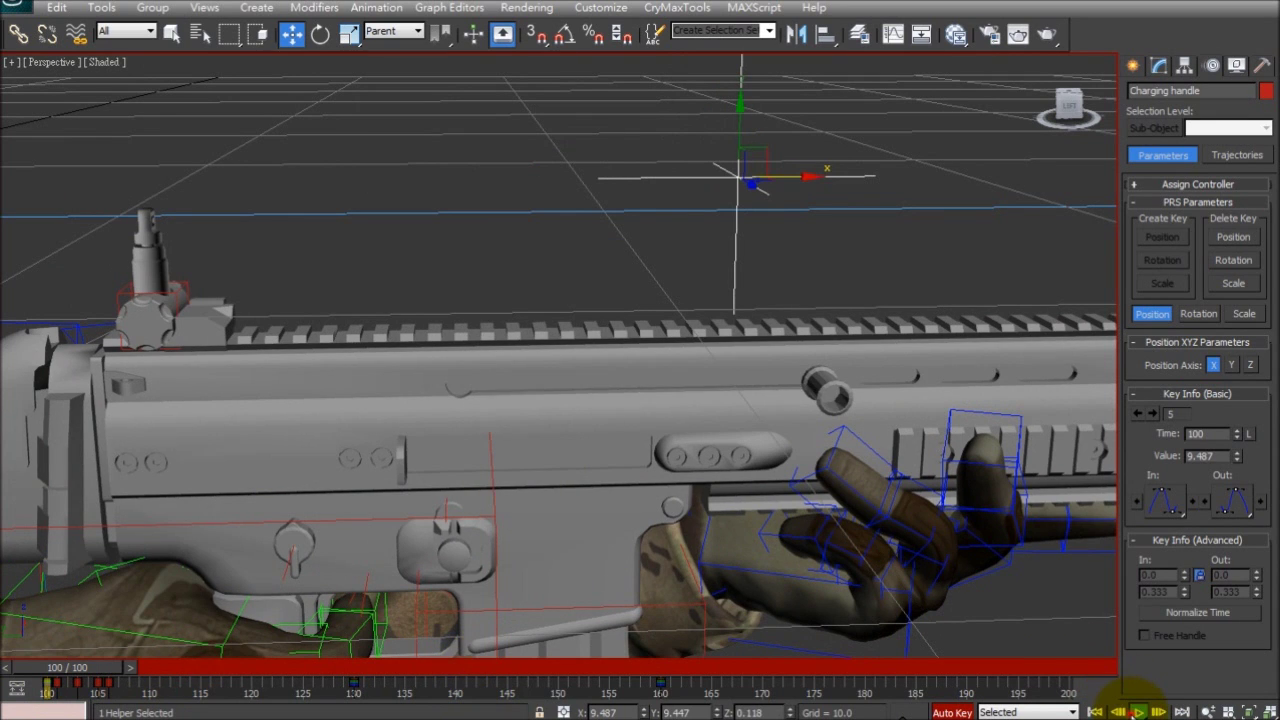
{"action": "left_click", "coordinate": [1138, 712]}
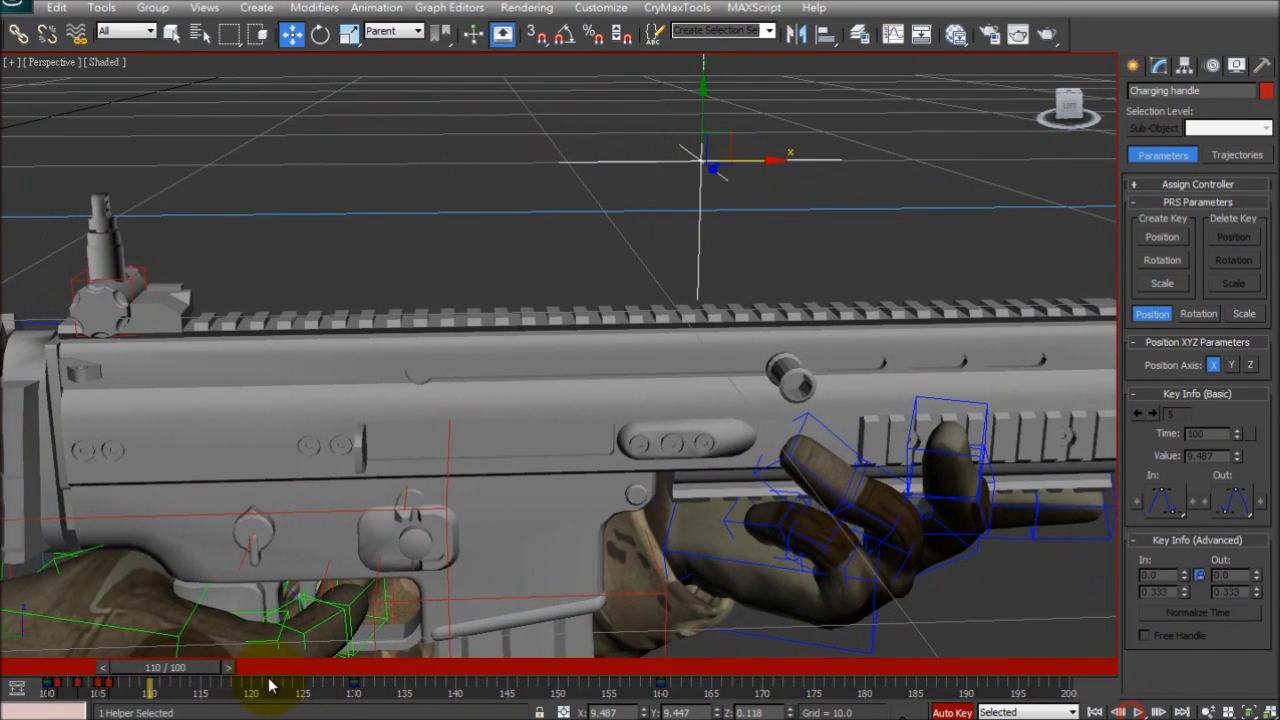
{"action": "left_click_drag", "start_coordinate": [185, 672], "coordinate": [77, 683]}
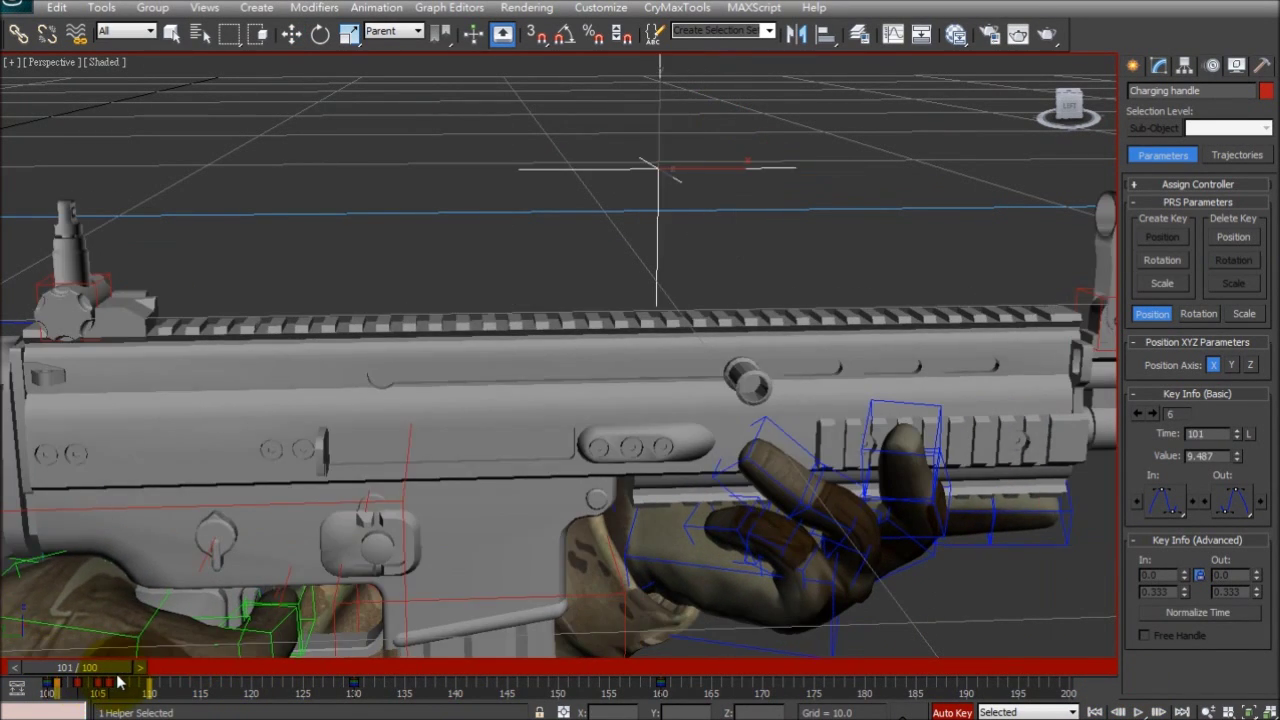
{"action": "left_click_drag", "start_coordinate": [147, 681], "coordinate": [103, 687]}
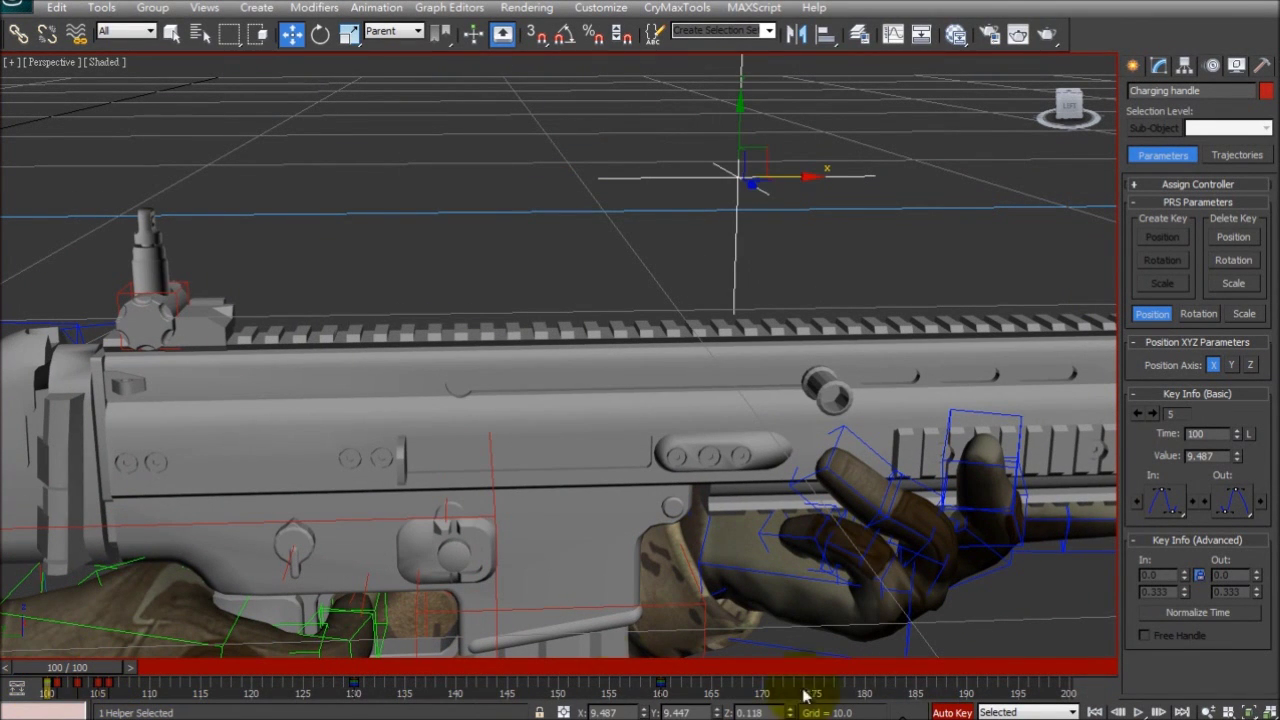
Step: Replay the Charging handle motion from frame 100, and pull the helper back along its parent X axis at frame 103 to about 3.561
{"action": "left_click", "coordinate": [1139, 712]}
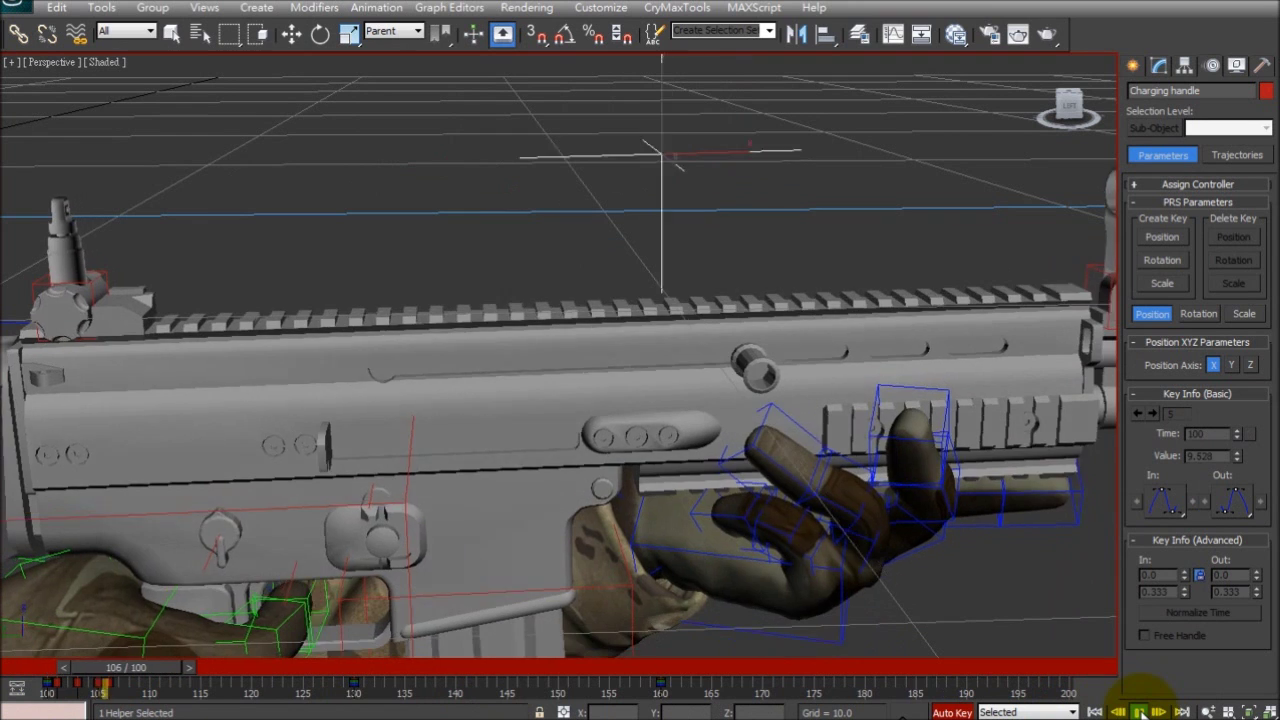
{"action": "left_click_drag", "start_coordinate": [105, 678], "coordinate": [60, 683]}
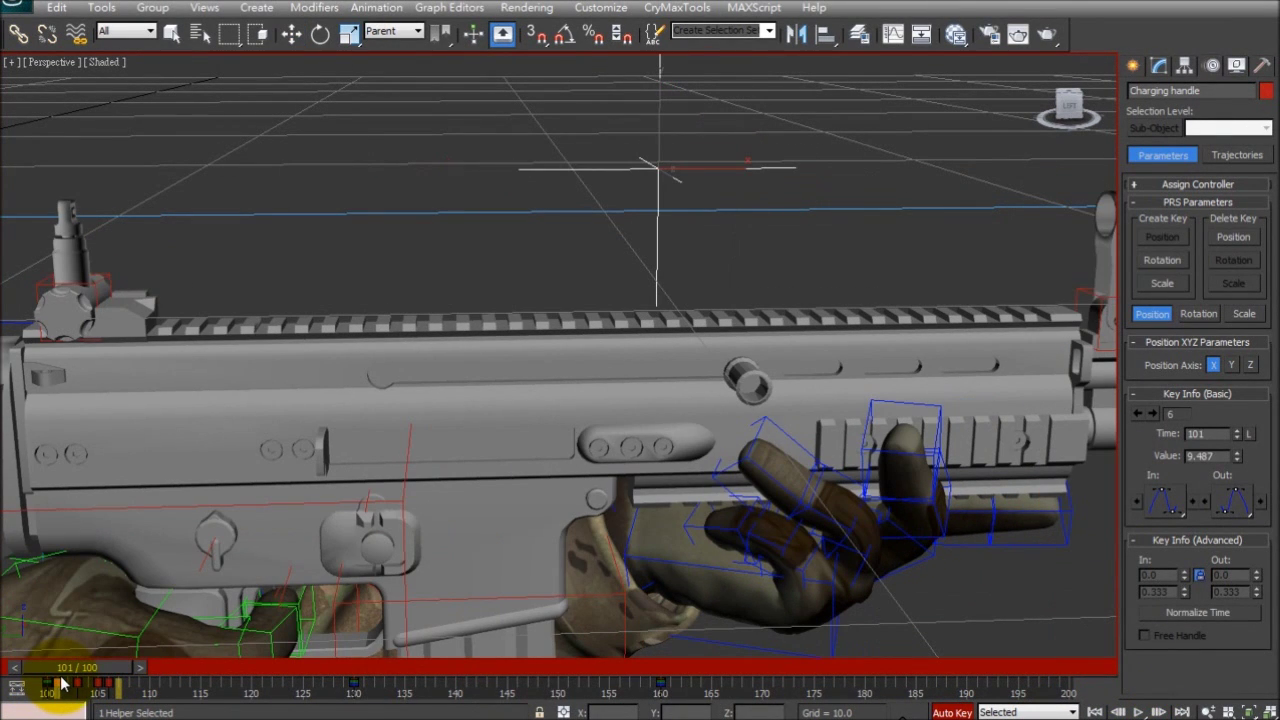
{"action": "mouse_move", "coordinate": [70, 685]}
{"action": "left_mouse_down"}
{"action": "mouse_move", "coordinate": [110, 688]}
{"action": "mouse_move", "coordinate": [55, 700]}
{"action": "mouse_move", "coordinate": [105, 703]}
{"action": "mouse_move", "coordinate": [84, 680]}
{"action": "left_mouse_up"}
{"action": "key", "text": "q"}
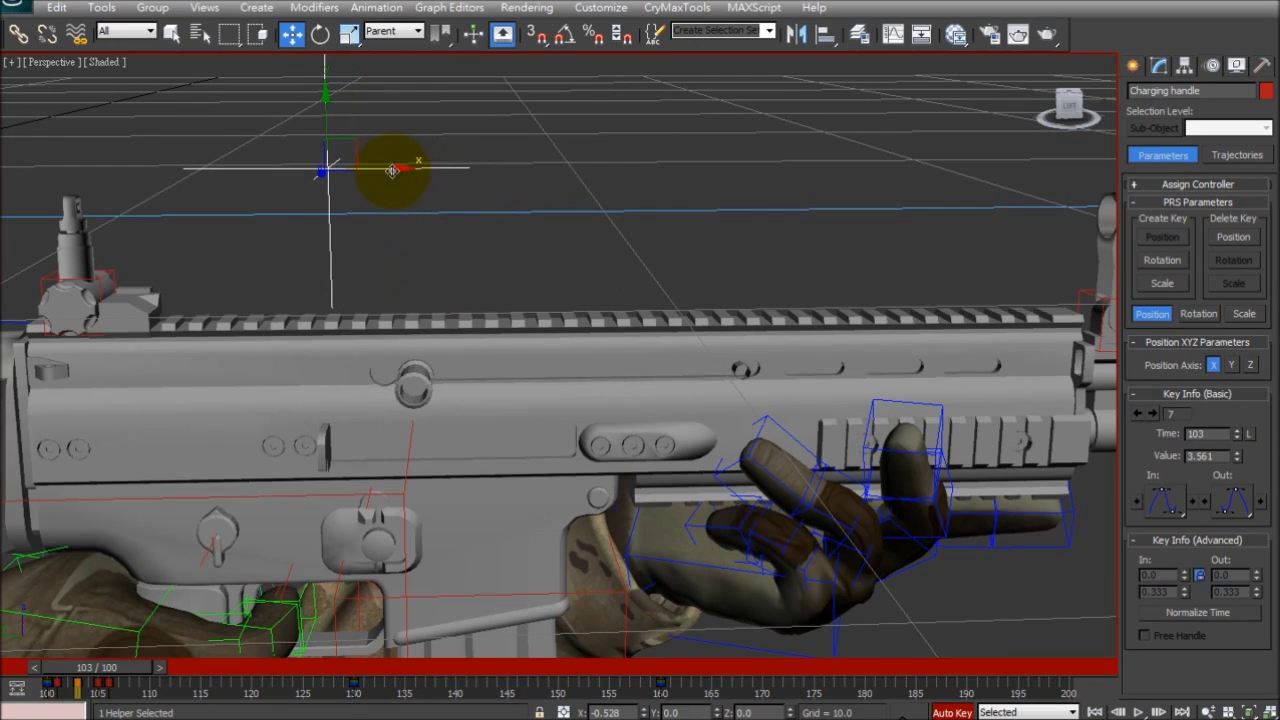
{"action": "key", "text": "q"}
Step: Copy the Charging handle's pull-and-return keys to frames 131–136 and 161–166, and play back the repeated motion
{"action": "left_click_drag", "start_coordinate": [118, 668], "coordinate": [33, 690]}
{"action": "left_click_drag", "start_coordinate": [140, 682], "coordinate": [53, 692]}
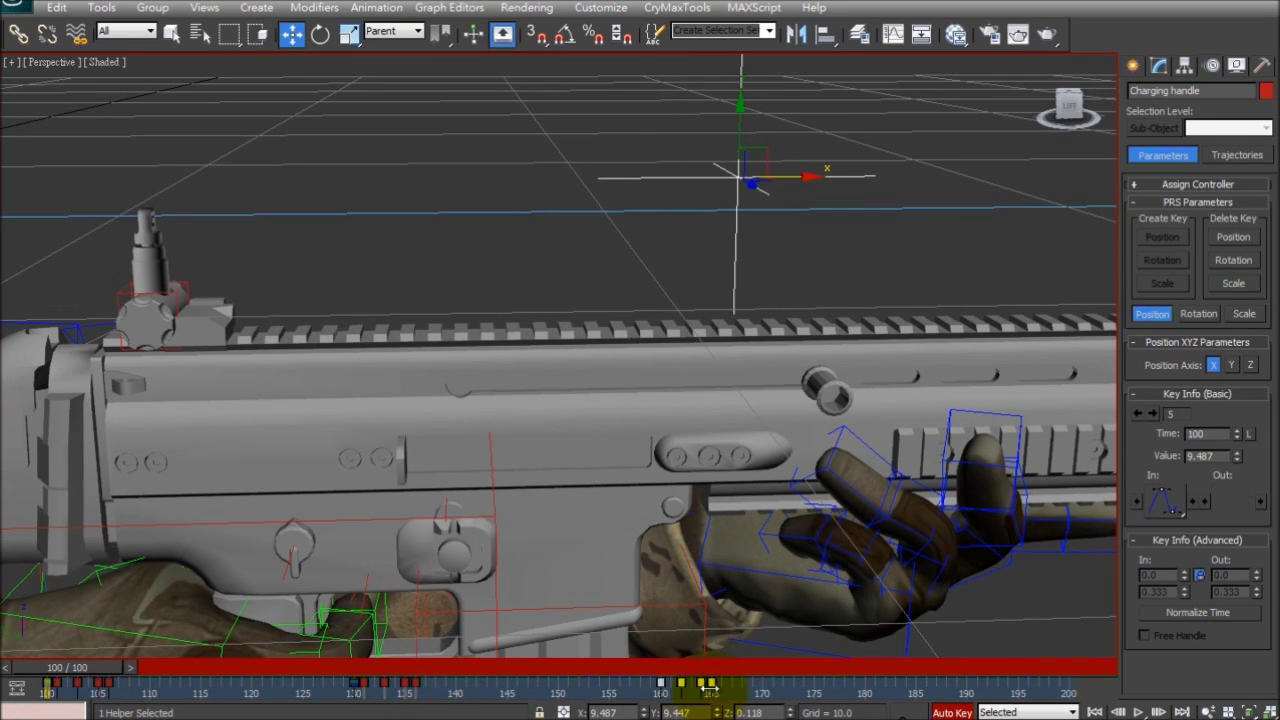
{"action": "left_click_drag", "start_coordinate": [710, 671], "coordinate": [880, 654]}
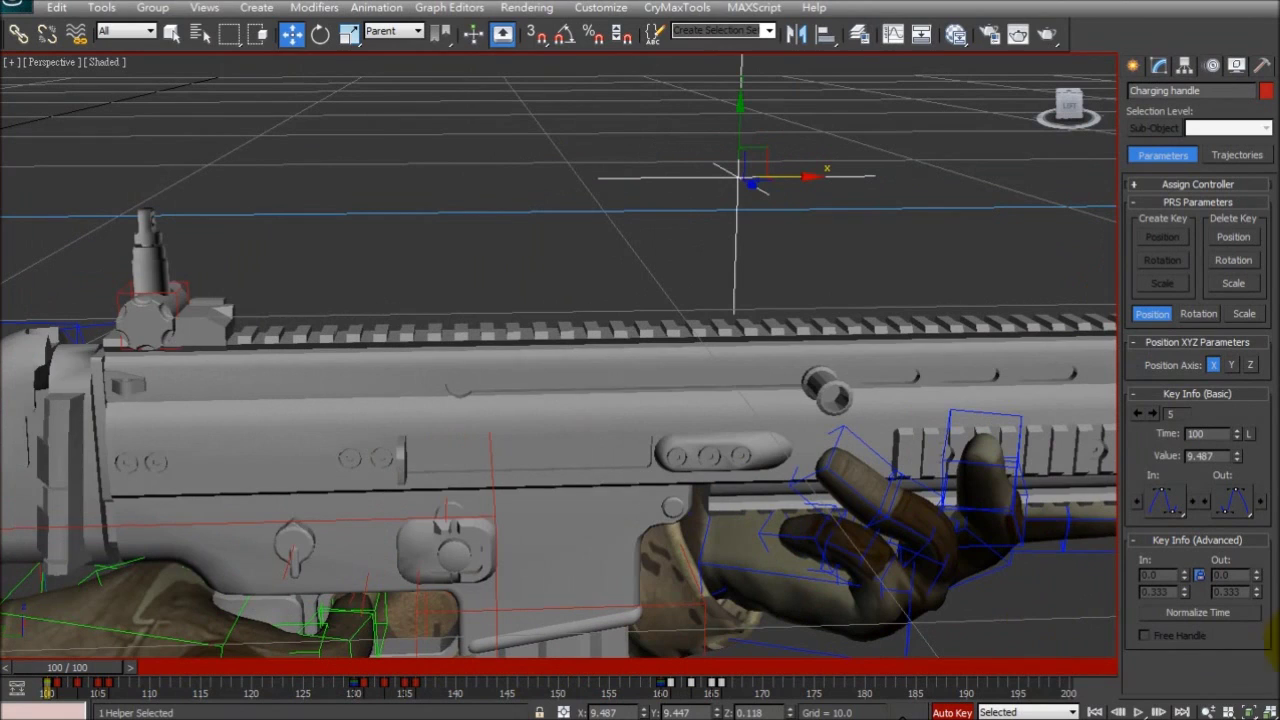
{"action": "left_click", "coordinate": [1141, 712]}
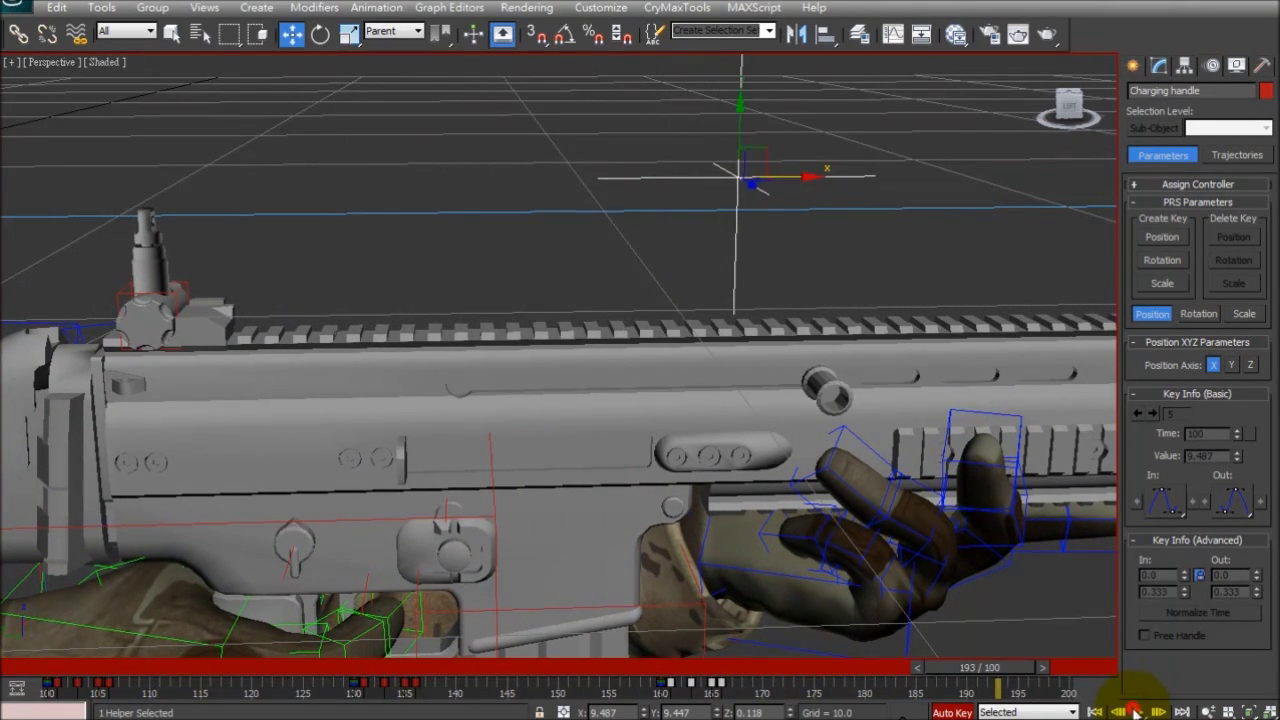
{"action": "left_click", "coordinate": [1135, 711]}
Step: Try rotating the Bolt release helper on the other side of the rifle
{"action": "scroll", "coordinate": [997, 611], "scroll_direction": "down", "scroll_amount": 7}
{"action": "middle_click_drag", "start_coordinate": [806, 546], "coordinate": [642, 413]}
{"action": "scroll", "coordinate": [740, 546], "scroll_direction": "up", "scroll_amount": 7}
{"action": "key", "text": "e"}
{"action": "left_click_drag", "start_coordinate": [640, 418], "coordinate": [625, 413]}
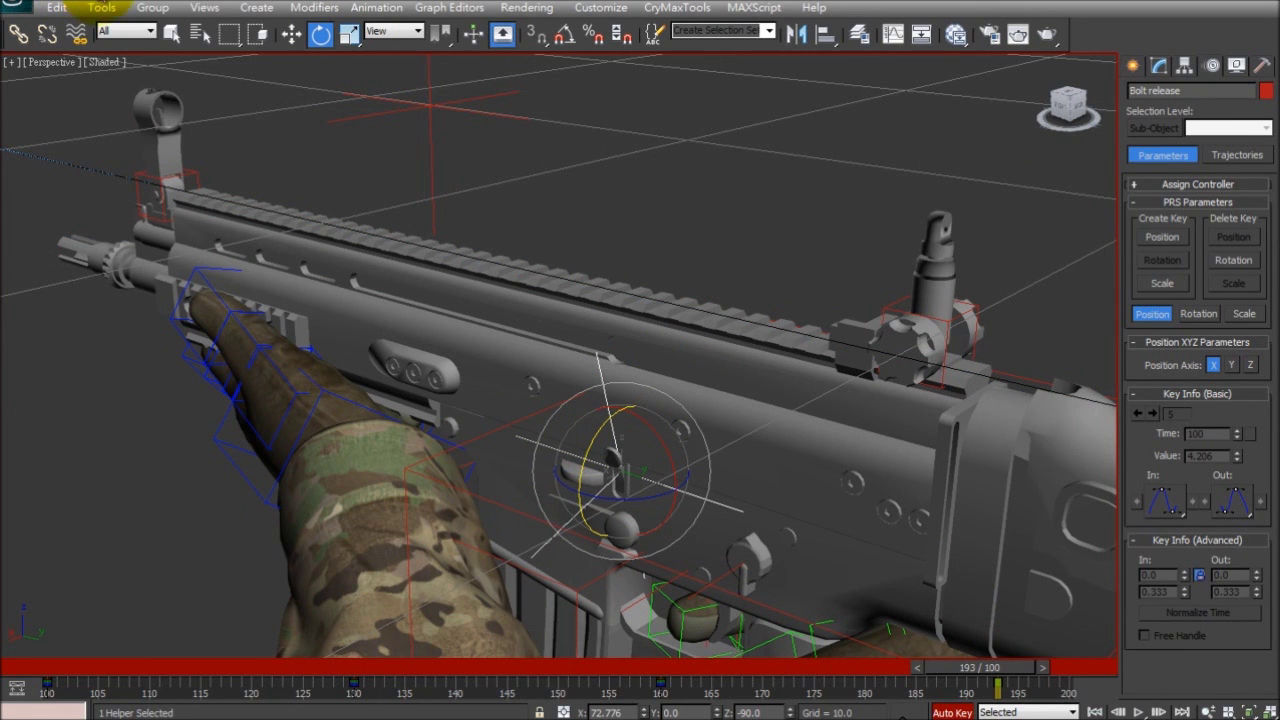
{"action": "left_click", "coordinate": [750, 238]}
{"action": "middle_click_drag", "start_coordinate": [750, 238], "coordinate": [1119, 588], "text": "alt"}
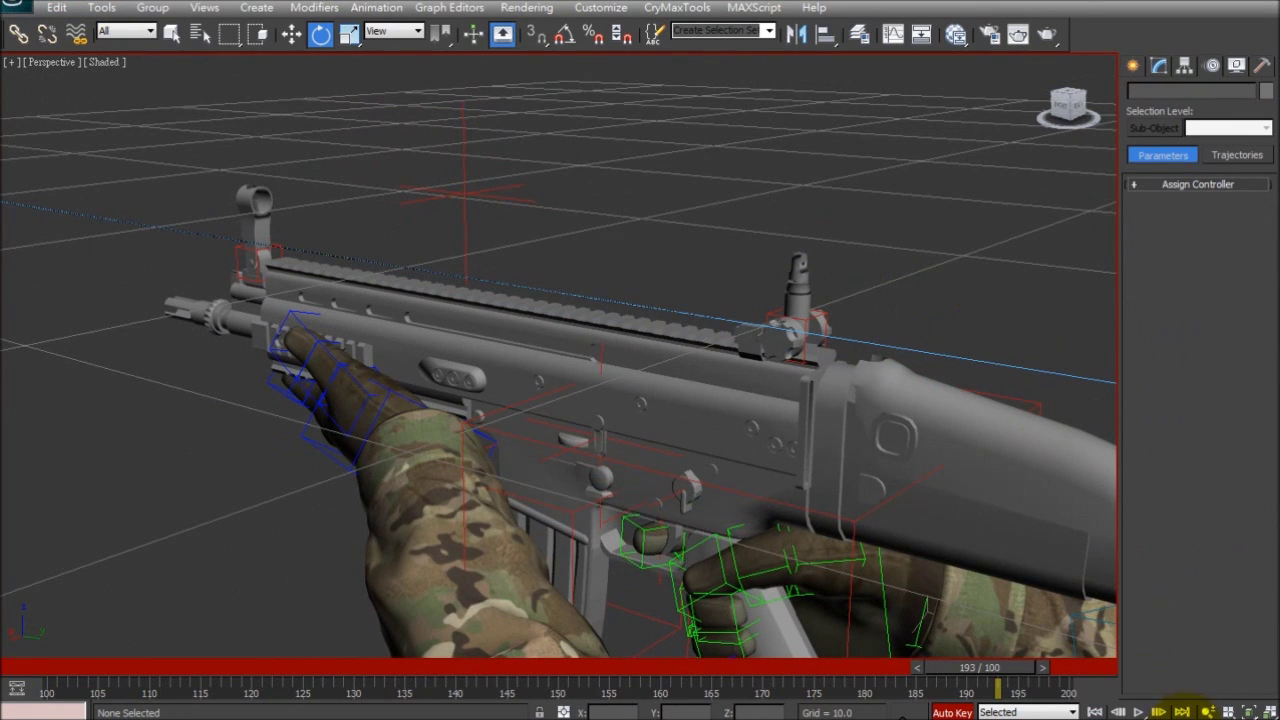
Step: Set the active time range to frames 200–290, and select the Grip helper at frame 215 with all viewports shown
{"action": "left_click", "coordinate": [1184, 719]}
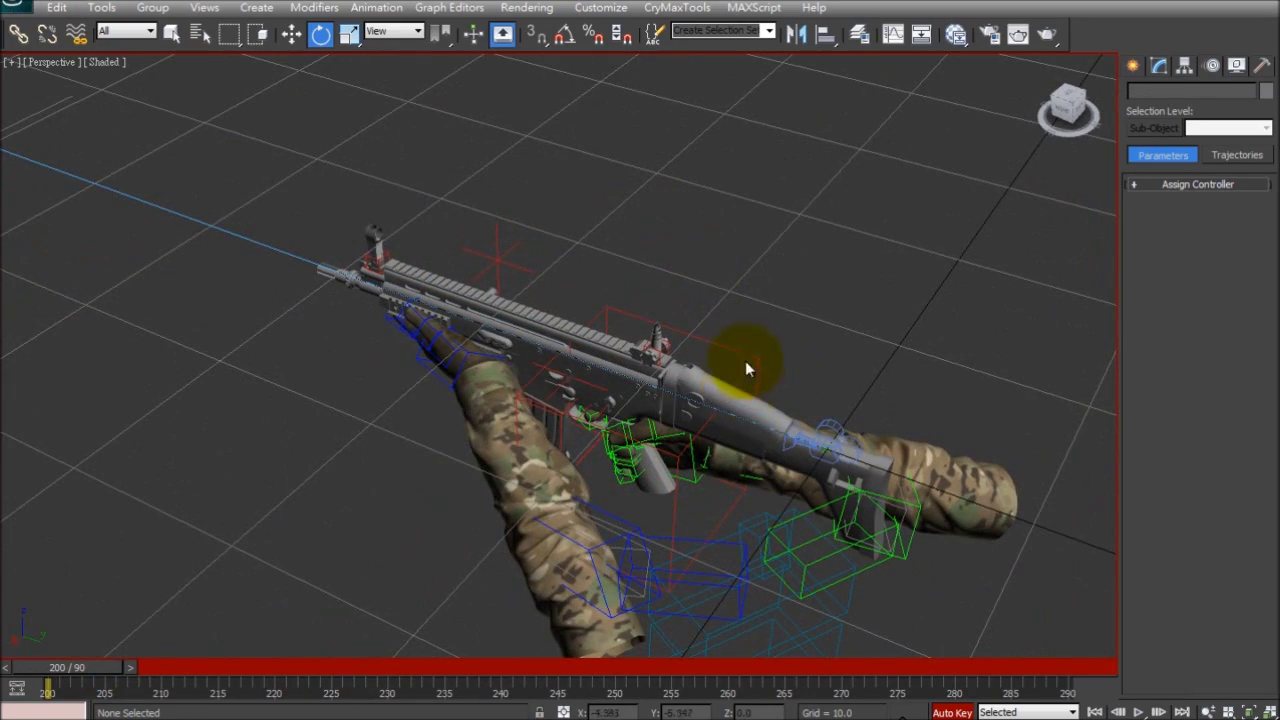
{"action": "left_click", "coordinate": [746, 370]}
{"action": "left_click_drag", "start_coordinate": [98, 667], "coordinate": [269, 669]}
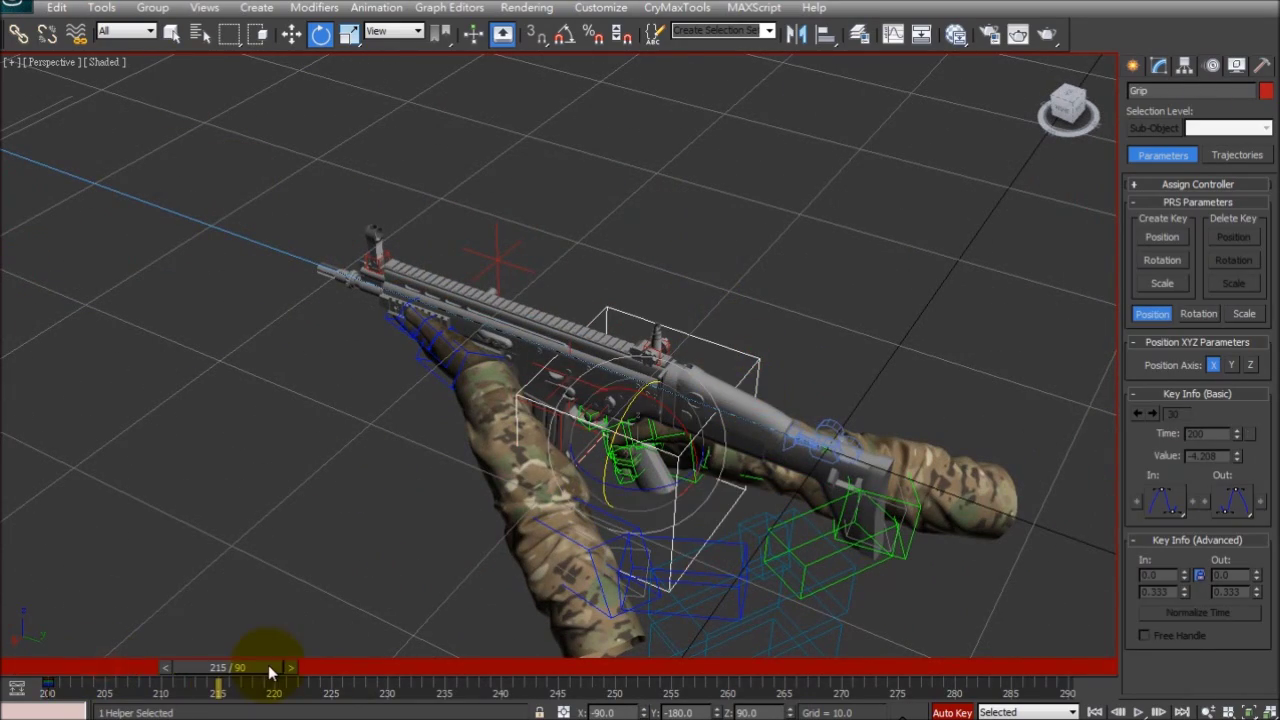
{"action": "key", "text": "alt+w"}
{"action": "middle_click_drag", "start_coordinate": [930, 522], "coordinate": [850, 488], "text": "alt"}
{"action": "scroll", "coordinate": [850, 488], "scroll_direction": "up", "scroll_amount": 4}
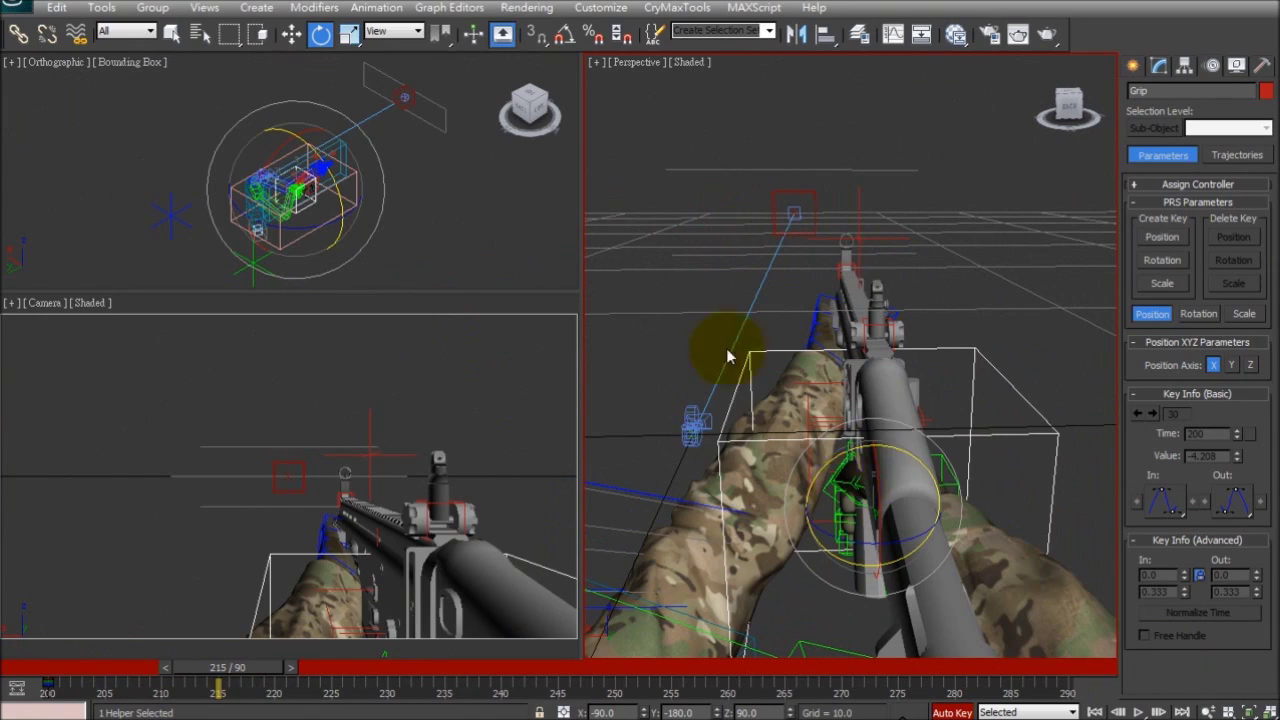
Step: Rotate the Grip helper on its local axes at frame 215, and offset its position at frame 210
{"action": "left_click", "coordinate": [401, 94]}
{"action": "left_click_drag", "start_coordinate": [874, 452], "coordinate": [868, 540]}
{"action": "left_click_drag", "start_coordinate": [228, 667], "coordinate": [174, 667]}
{"action": "key", "text": "w"}
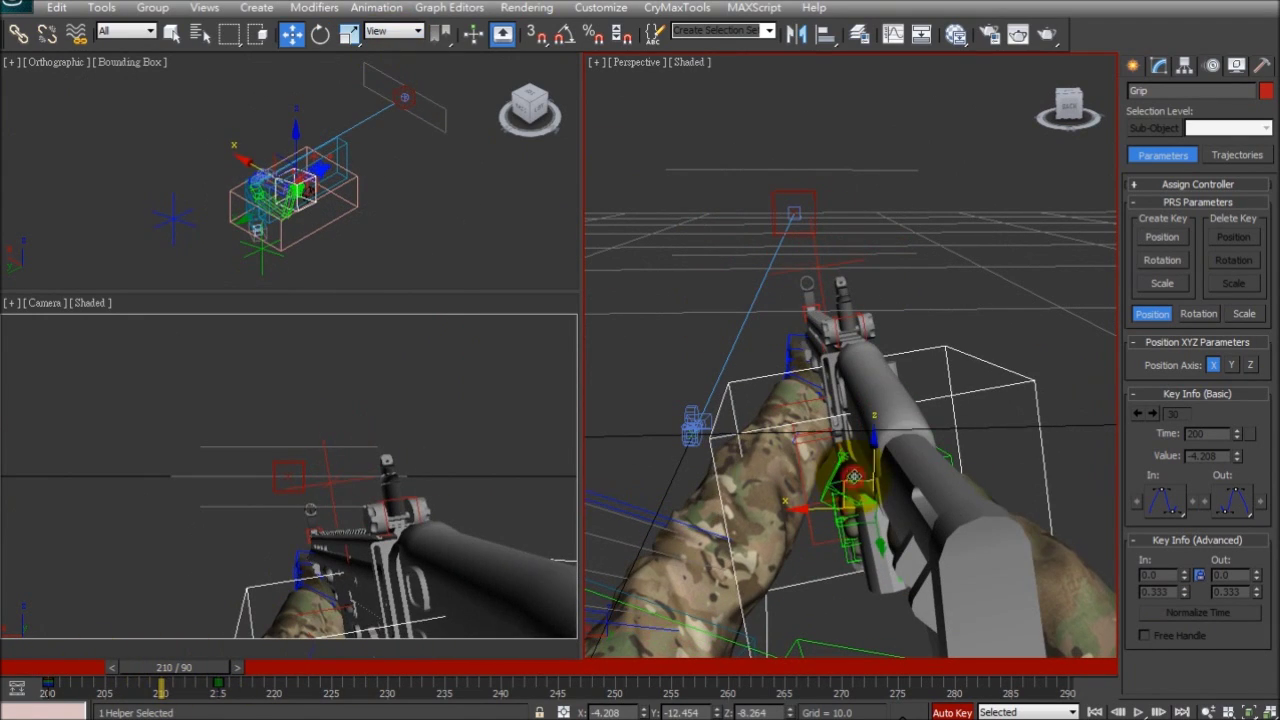
{"action": "left_click_drag", "start_coordinate": [854, 477], "coordinate": [875, 456]}
{"action": "mouse_move", "coordinate": [189, 672]}
{"action": "left_mouse_down"}
{"action": "mouse_move", "coordinate": [203, 665]}
{"action": "mouse_move", "coordinate": [190, 665]}
{"action": "left_mouse_up"}
{"action": "left_click_drag", "start_coordinate": [868, 448], "coordinate": [889, 428]}
Step: Rotate the Grip helper further around frame 215, and shift its early key to an earlier frame on the timeline
{"action": "left_click_drag", "start_coordinate": [246, 668], "coordinate": [204, 676]}
{"action": "left_click_drag", "start_coordinate": [882, 432], "coordinate": [923, 441]}
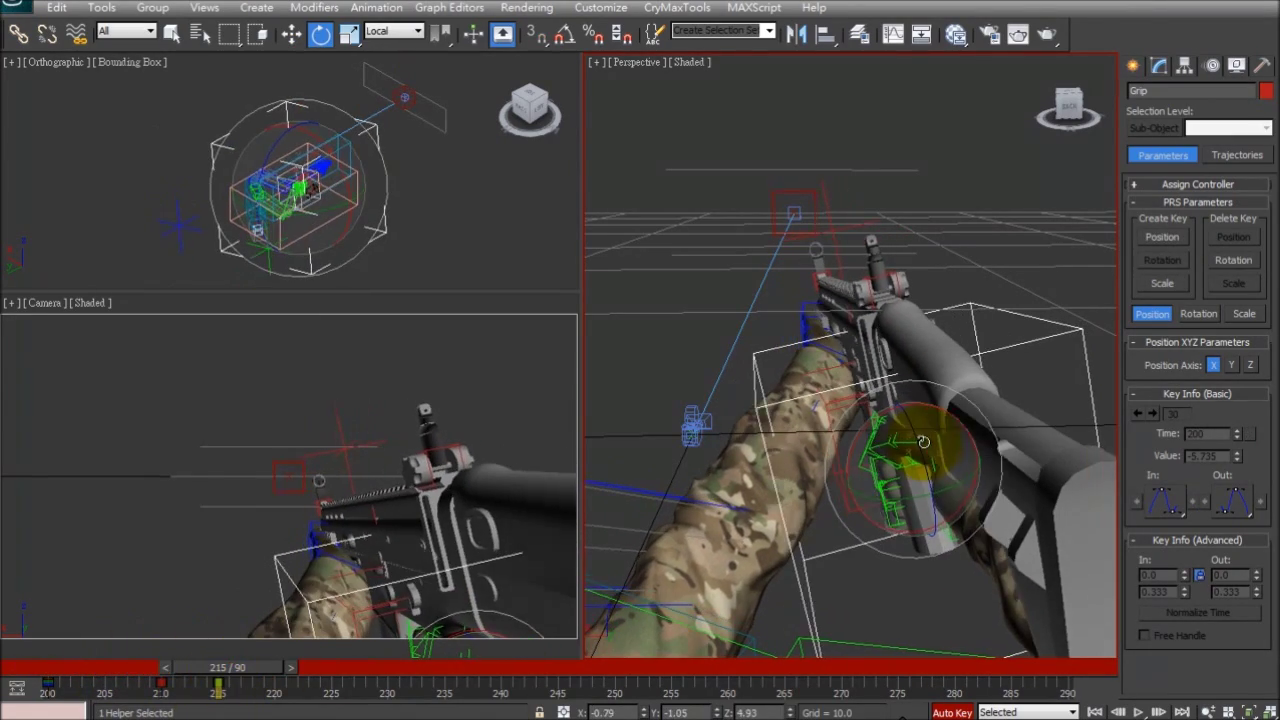
{"action": "left_click_drag", "start_coordinate": [175, 685], "coordinate": [118, 685]}
{"action": "mouse_move", "coordinate": [240, 668]}
{"action": "left_mouse_down"}
{"action": "mouse_move", "coordinate": [131, 669]}
{"action": "mouse_move", "coordinate": [243, 668]}
{"action": "left_mouse_up"}
{"action": "left_click_drag", "start_coordinate": [900, 411], "coordinate": [945, 443]}
Step: Key the Grip helper's local rotation at frames 221, 231 and 238
{"action": "left_click_drag", "start_coordinate": [243, 674], "coordinate": [305, 668]}
{"action": "left_click_drag", "start_coordinate": [935, 420], "coordinate": [951, 451]}
{"action": "left_click_drag", "start_coordinate": [331, 685], "coordinate": [240, 685]}
{"action": "left_click_drag", "start_coordinate": [322, 668], "coordinate": [474, 678]}
{"action": "left_click_drag", "start_coordinate": [885, 475], "coordinate": [920, 452]}
{"action": "left_click_drag", "start_coordinate": [465, 668], "coordinate": [389, 664]}
{"action": "left_click_drag", "start_coordinate": [899, 497], "coordinate": [890, 496]}
Step: Reposition the Grip helper at frame 227, and adjust its pose further along the timeline
{"action": "key", "text": "w"}
{"action": "left_click_drag", "start_coordinate": [424, 667], "coordinate": [383, 676]}
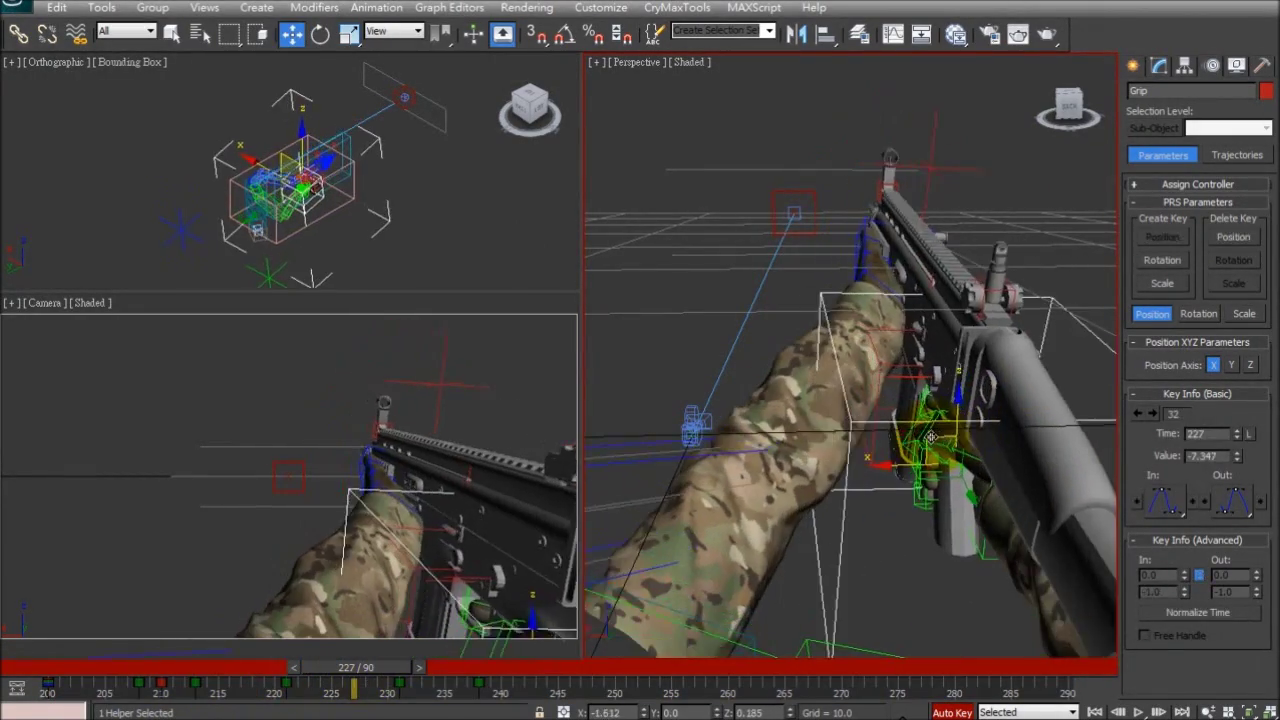
{"action": "middle_click_drag", "start_coordinate": [929, 443], "coordinate": [940, 490], "text": "alt"}
{"action": "left_click_drag", "start_coordinate": [940, 478], "coordinate": [963, 506]}
{"action": "left_click_drag", "start_coordinate": [314, 664], "coordinate": [771, 672]}
{"action": "left_click_drag", "start_coordinate": [899, 455], "coordinate": [985, 420]}
Step: Adjust the Grip helper's local rotation at frame 217 and on the following frames up to 245
{"action": "left_click_drag", "start_coordinate": [549, 667], "coordinate": [266, 677]}
{"action": "key", "text": "e"}
{"action": "key", "text": "e"}
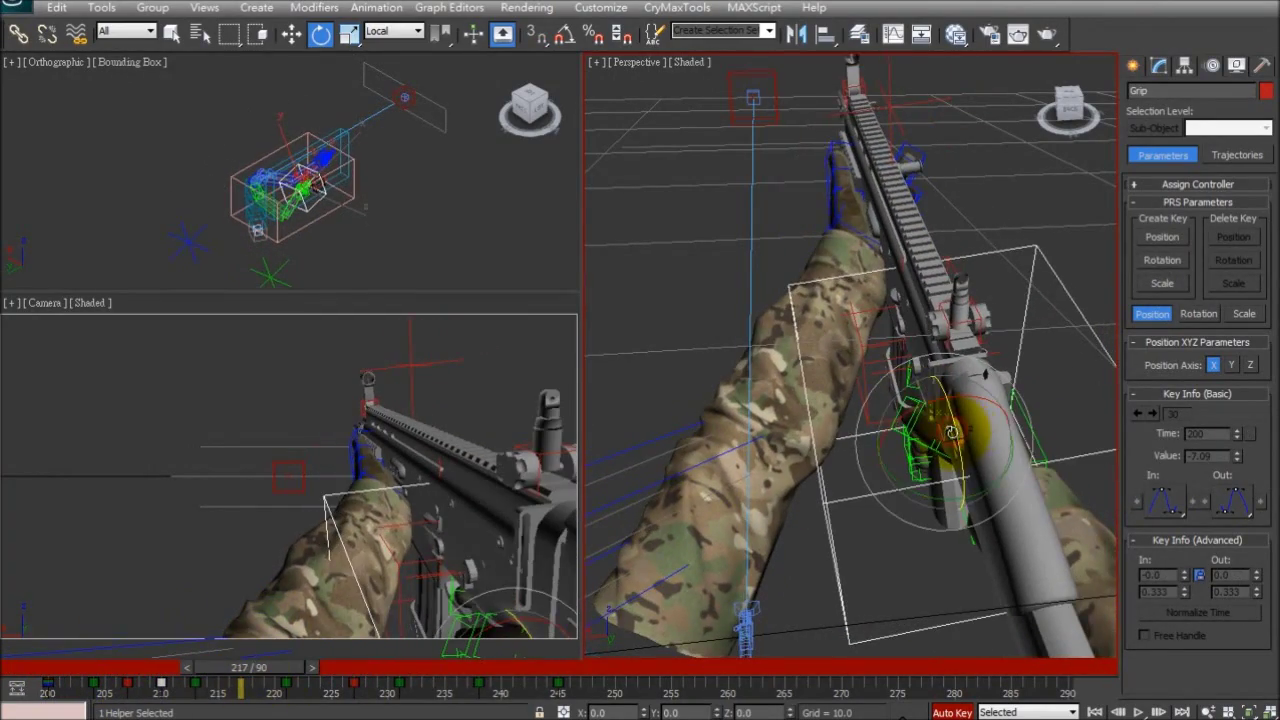
{"action": "left_click_drag", "start_coordinate": [986, 482], "coordinate": [1134, 410]}
{"action": "left_click_drag", "start_coordinate": [970, 397], "coordinate": [1046, 428]}
{"action": "left_click_drag", "start_coordinate": [304, 667], "coordinate": [443, 639]}
{"action": "left_click_drag", "start_coordinate": [978, 386], "coordinate": [984, 424]}
{"action": "left_click_drag", "start_coordinate": [413, 670], "coordinate": [557, 666]}
{"action": "left_click_drag", "start_coordinate": [994, 390], "coordinate": [958, 415]}
Step: Reposition the Grip helper at frame 241, checking the rifle pose from several angles
{"action": "middle_click_drag", "start_coordinate": [958, 415], "coordinate": [930, 500], "text": "alt"}
{"action": "left_click_drag", "start_coordinate": [557, 667], "coordinate": [514, 667]}
{"action": "key", "text": "w"}
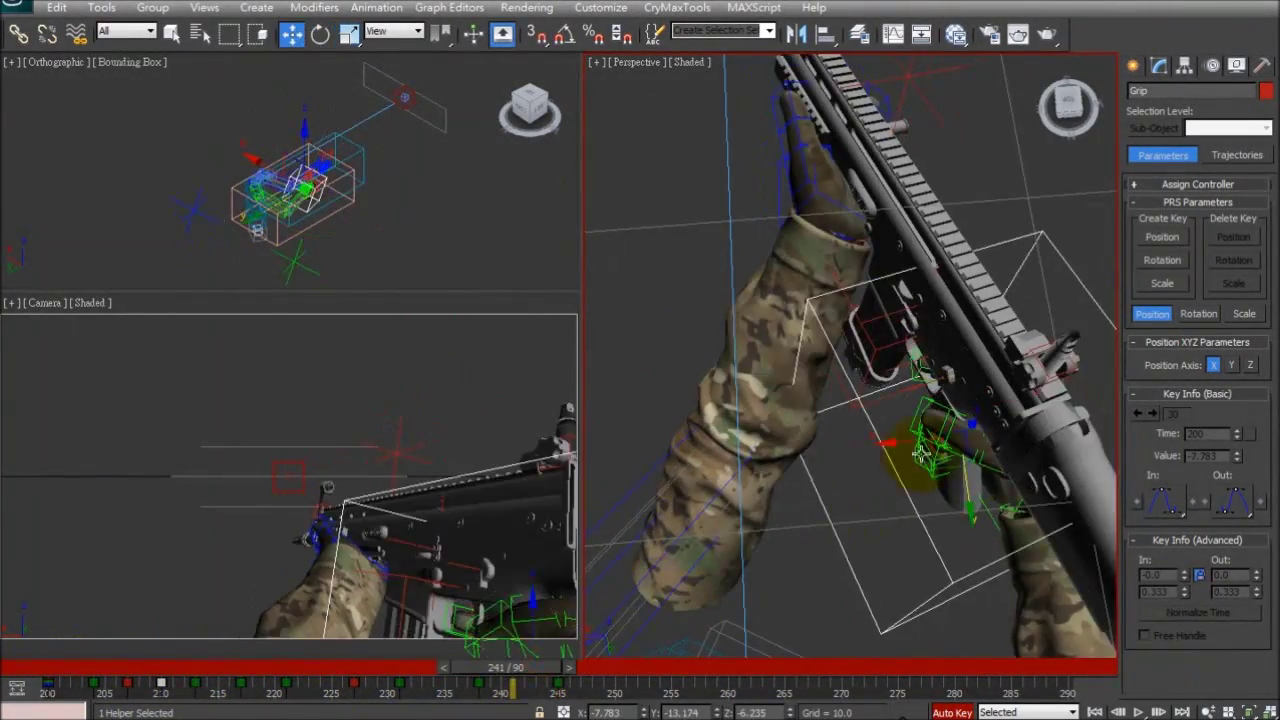
{"action": "left_click_drag", "start_coordinate": [925, 462], "coordinate": [940, 480]}
{"action": "middle_click_drag", "start_coordinate": [960, 520], "coordinate": [1012, 441], "text": "alt"}
{"action": "left_click_drag", "start_coordinate": [986, 462], "coordinate": [1005, 434]}
Step: Shift the Grip helper's rotation key from frame 245 to 243, and rotate the helper about its local Z axis there
{"action": "key", "text": "e"}
{"action": "middle_click_drag", "start_coordinate": [985, 410], "coordinate": [1008, 455], "text": "alt"}
{"action": "left_click_drag", "start_coordinate": [956, 388], "coordinate": [990, 363]}
{"action": "left_click", "coordinate": [117, 3]}
{"action": "mouse_move", "coordinate": [516, 669]}
{"action": "left_mouse_down"}
{"action": "mouse_move", "coordinate": [483, 676]}
{"action": "mouse_move", "coordinate": [534, 672]}
{"action": "left_mouse_up"}
{"action": "left_click_drag", "start_coordinate": [556, 693], "coordinate": [534, 695]}
{"action": "left_click_drag", "start_coordinate": [1040, 392], "coordinate": [1048, 405]}
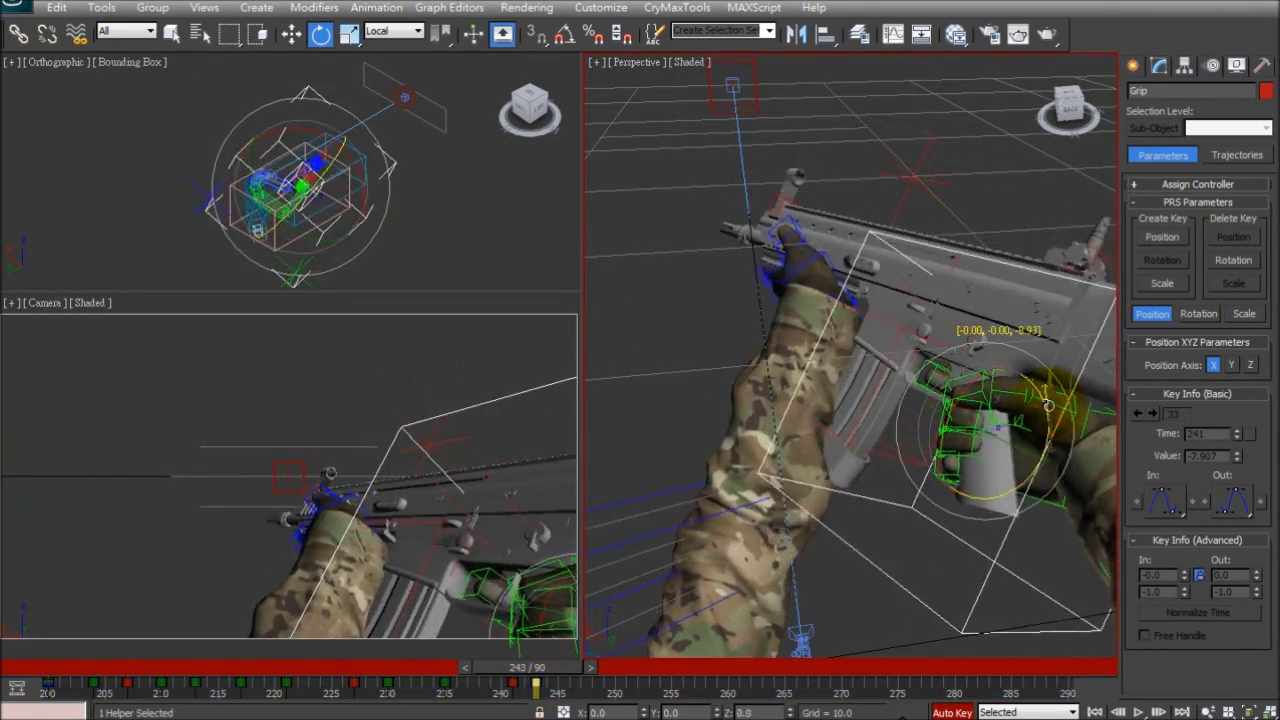
Step: Refine the Grip helper's rotation around frames 231 and 237, and shift the following rotation key to frame 248
{"action": "middle_click_drag", "start_coordinate": [931, 447], "coordinate": [938, 530], "text": "alt"}
{"action": "left_click_drag", "start_coordinate": [538, 669], "coordinate": [649, 690]}
{"action": "left_click_drag", "start_coordinate": [545, 669], "coordinate": [400, 688]}
{"action": "left_click_drag", "start_coordinate": [925, 467], "coordinate": [929, 472]}
{"action": "left_click_drag", "start_coordinate": [418, 669], "coordinate": [466, 677]}
{"action": "left_click_drag", "start_coordinate": [917, 474], "coordinate": [926, 487]}
{"action": "left_click_drag", "start_coordinate": [649, 684], "coordinate": [592, 685]}
Step: Add small rotation changes to the Grip helper between frames 254 and 260, retiming one key to frame 260
{"action": "left_click_drag", "start_coordinate": [465, 669], "coordinate": [623, 675]}
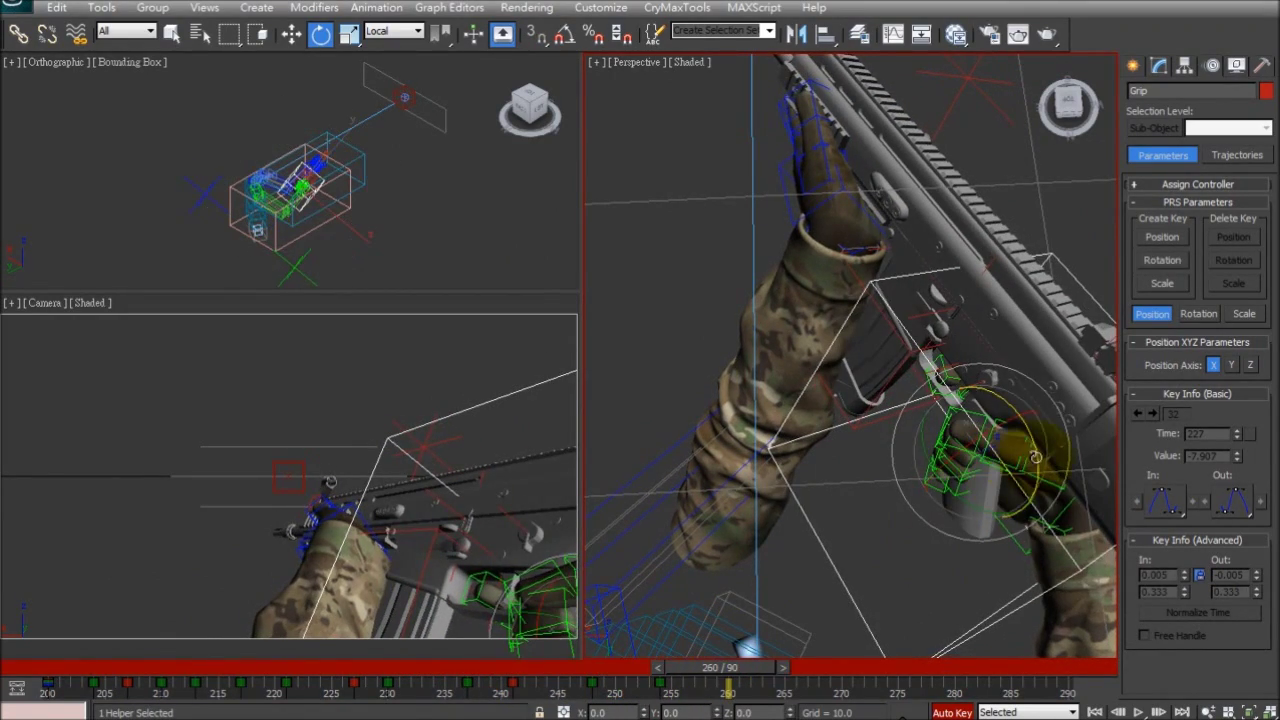
{"action": "mouse_move", "coordinate": [728, 667]}
{"action": "left_mouse_down"}
{"action": "mouse_move", "coordinate": [610, 667]}
{"action": "mouse_move", "coordinate": [716, 667]}
{"action": "left_mouse_up"}
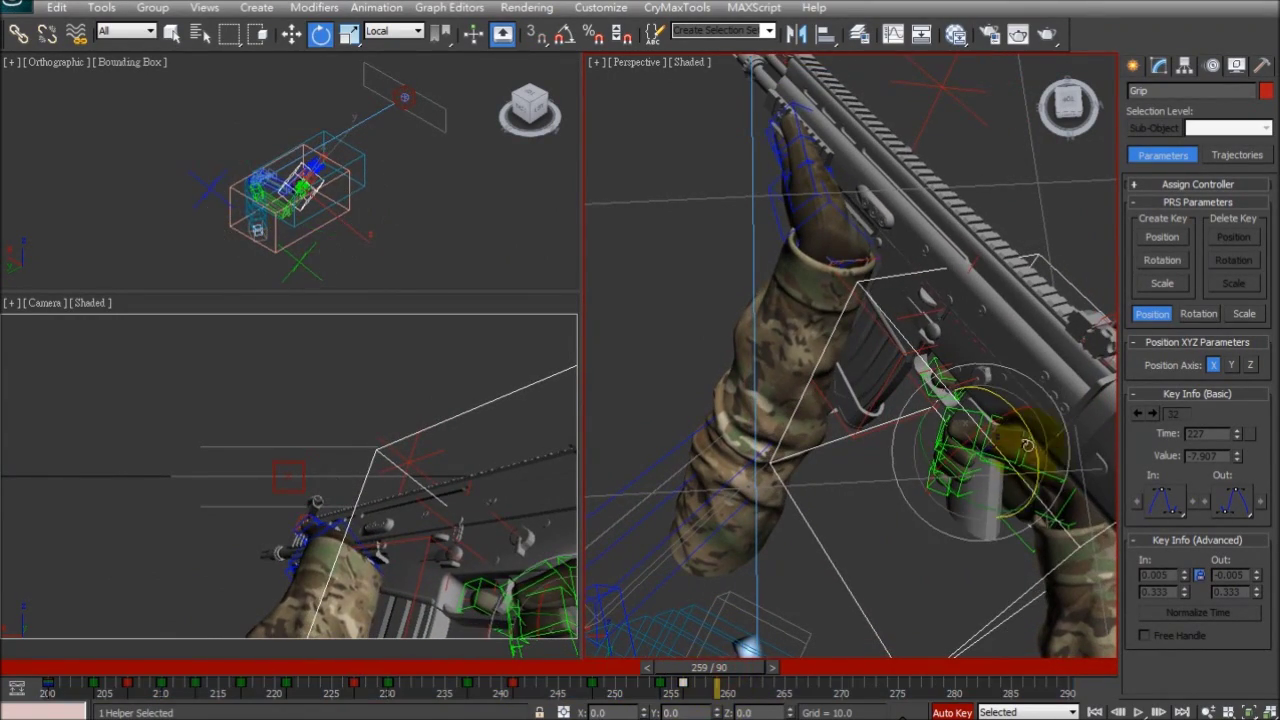
{"action": "left_click_drag", "start_coordinate": [727, 678], "coordinate": [755, 668]}
{"action": "left_click_drag", "start_coordinate": [1036, 446], "coordinate": [1010, 440]}
{"action": "left_click_drag", "start_coordinate": [970, 502], "coordinate": [958, 492]}
{"action": "mouse_move", "coordinate": [755, 667]}
{"action": "left_mouse_down"}
{"action": "mouse_move", "coordinate": [733, 665]}
{"action": "mouse_move", "coordinate": [755, 667]}
{"action": "left_mouse_up"}
{"action": "left_click_drag", "start_coordinate": [750, 684], "coordinate": [728, 687]}
Step: Continue the Grip helper's small shaking rotations through frame 263 and adjust its pose near frame 271
{"action": "mouse_move", "coordinate": [741, 669]}
{"action": "left_mouse_down"}
{"action": "mouse_move", "coordinate": [709, 686]}
{"action": "mouse_move", "coordinate": [751, 670]}
{"action": "left_mouse_up"}
{"action": "left_click_drag", "start_coordinate": [966, 417], "coordinate": [1020, 470]}
{"action": "mouse_move", "coordinate": [775, 667]}
{"action": "left_mouse_down"}
{"action": "mouse_move", "coordinate": [797, 654]}
{"action": "mouse_move", "coordinate": [763, 686]}
{"action": "left_mouse_up"}
{"action": "left_click_drag", "start_coordinate": [783, 668], "coordinate": [761, 668]}
{"action": "left_click_drag", "start_coordinate": [1025, 434], "coordinate": [1018, 414]}
{"action": "left_click_drag", "start_coordinate": [761, 667], "coordinate": [856, 675]}
{"action": "left_click_drag", "start_coordinate": [988, 438], "coordinate": [986, 517]}
Step: Extend the end of the active time range to frame 300
{"action": "left_click", "coordinate": [1183, 718]}
{"action": "double_click", "coordinate": [589, 400]}
{"action": "type", "text": "300"}
{"action": "left_click", "coordinate": [655, 546]}
Step: Rotate the Grip helper on its local axes at frame 271
{"action": "middle_click_drag", "start_coordinate": [700, 440], "coordinate": [775, 320], "text": "alt"}
{"action": "left_click_drag", "start_coordinate": [760, 667], "coordinate": [799, 652]}
{"action": "key", "text": "e"}
{"action": "left_click_drag", "start_coordinate": [886, 402], "coordinate": [862, 440]}
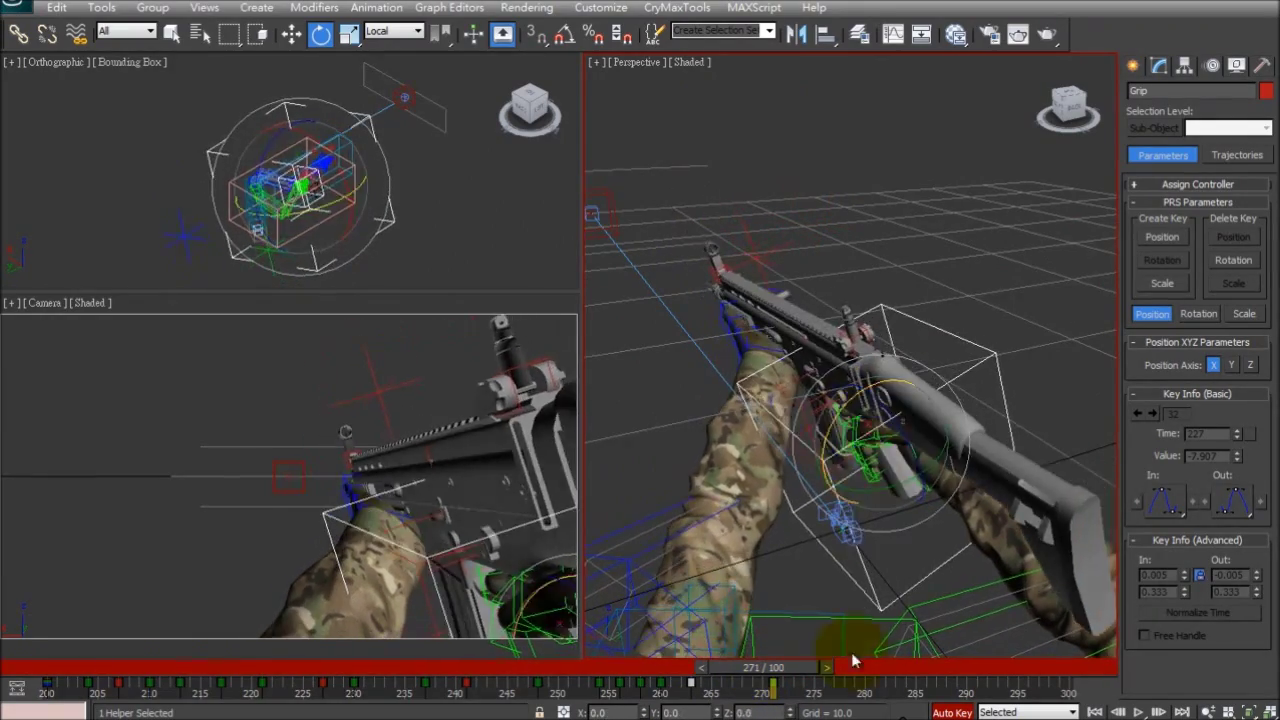
Step: Reposition the Grip helper at frame 267, checking the placement from several angles
{"action": "left_click_drag", "start_coordinate": [795, 667], "coordinate": [756, 667]}
{"action": "middle_click_drag", "start_coordinate": [800, 540], "coordinate": [955, 460], "text": "alt"}
{"action": "key", "text": "w"}
{"action": "left_click_drag", "start_coordinate": [919, 434], "coordinate": [925, 438]}
{"action": "middle_click_drag", "start_coordinate": [870, 380], "coordinate": [941, 451], "text": "alt"}
{"action": "left_click_drag", "start_coordinate": [941, 451], "coordinate": [955, 462]}
Step: Reposition the Grip helper at frame 253 to match the surrounding poses
{"action": "left_click_drag", "start_coordinate": [726, 667], "coordinate": [587, 665]}
{"action": "middle_click_drag", "start_coordinate": [860, 510], "coordinate": [971, 434], "text": "alt"}
{"action": "left_click_drag", "start_coordinate": [971, 434], "coordinate": [955, 436]}
{"action": "middle_click_drag", "start_coordinate": [925, 410], "coordinate": [941, 456], "text": "alt"}
{"action": "left_click_drag", "start_coordinate": [940, 457], "coordinate": [909, 408]}
Step: Rotate the Grip helper on its local axes between frames 274 and 279
{"action": "left_click_drag", "start_coordinate": [630, 667], "coordinate": [803, 645]}
{"action": "middle_click_drag", "start_coordinate": [860, 400], "coordinate": [938, 436], "text": "alt"}
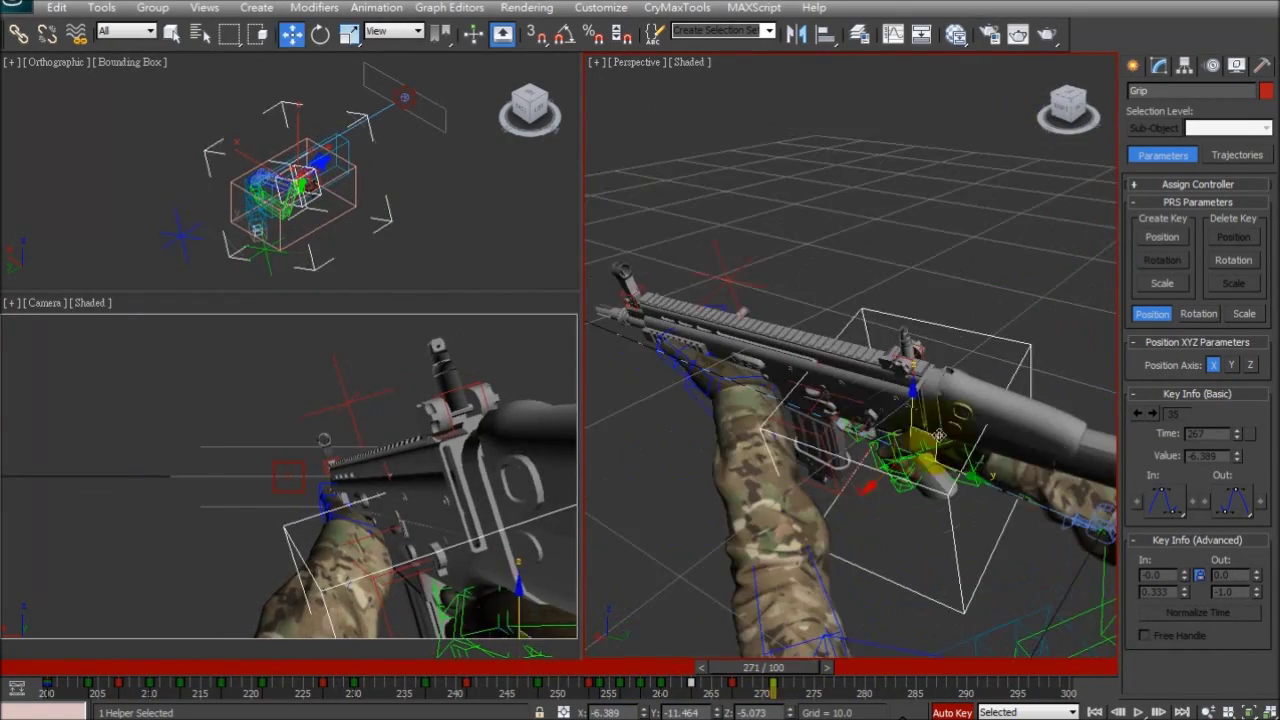
{"action": "key", "text": "e"}
{"action": "middle_click_drag", "start_coordinate": [823, 670], "coordinate": [902, 537], "text": "alt"}
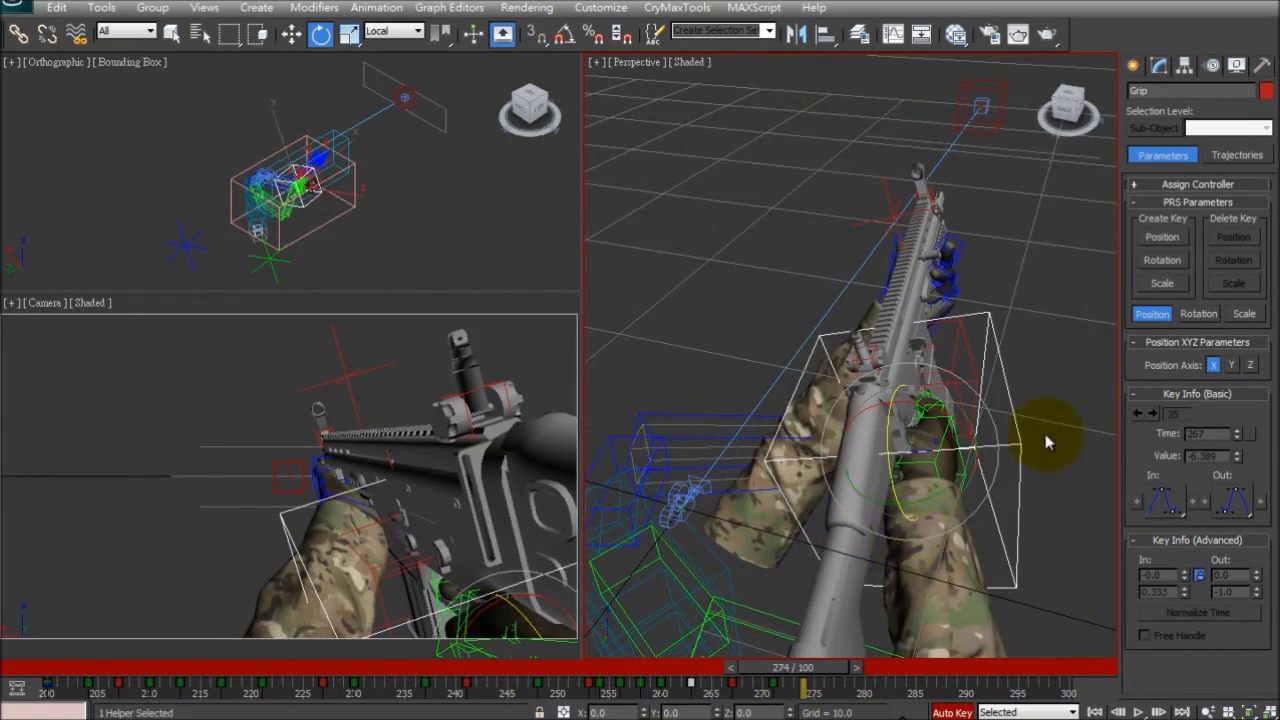
{"action": "left_click_drag", "start_coordinate": [820, 675], "coordinate": [857, 672]}
{"action": "left_click_drag", "start_coordinate": [933, 451], "coordinate": [930, 462]}
{"action": "left_click_drag", "start_coordinate": [901, 668], "coordinate": [904, 642]}
Step: Copy the Grip helper's key from frame 200 to frame 300
{"action": "right_click", "coordinate": [1051, 665]}
{"action": "type", "text": "200"}
{"action": "key", "text": "Return"}
Step: Add a Grip helper key at frame 294 and play back the full motion
{"action": "key", "text": "e"}
{"action": "key", "text": "q"}
{"action": "key", "text": "q"}
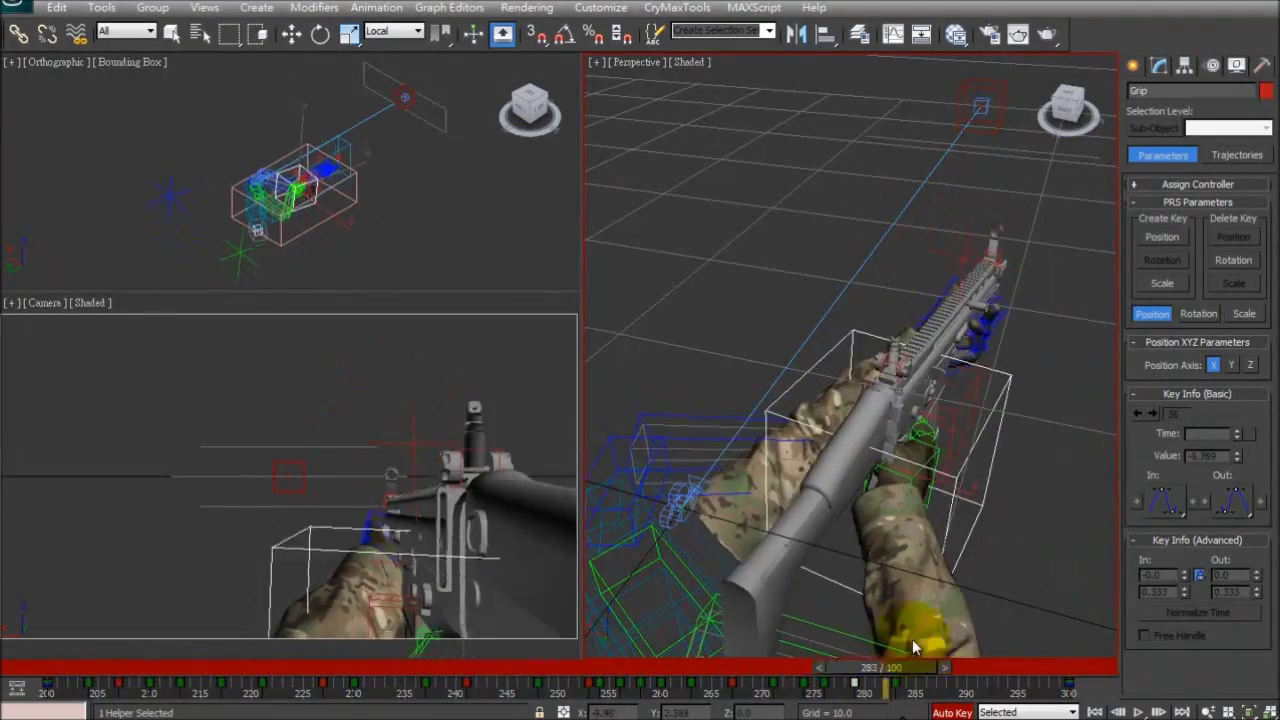
{"action": "key", "text": "q"}
{"action": "mouse_move", "coordinate": [976, 663]}
{"action": "left_mouse_down"}
{"action": "mouse_move", "coordinate": [1033, 665]}
{"action": "mouse_move", "coordinate": [995, 675]}
{"action": "left_mouse_up"}
{"action": "key", "text": "q"}
{"action": "key", "text": "q"}
{"action": "left_click", "coordinate": [1140, 712]}
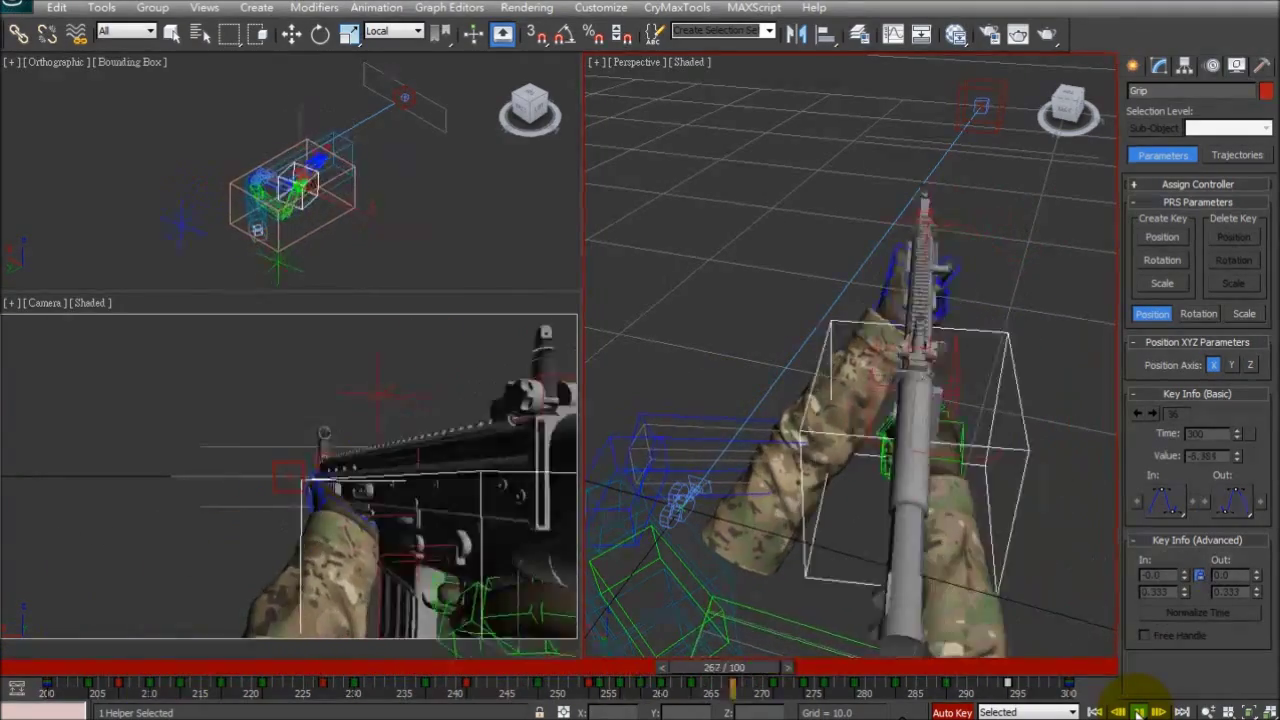
{"action": "left_click", "coordinate": [1138, 712]}
Step: Rotate the Grip helper slightly at frames 283 and 288 to settle the rifle toward its final pose
{"action": "left_click_drag", "start_coordinate": [928, 667], "coordinate": [962, 668]}
{"action": "key", "text": "q"}
{"action": "left_click_drag", "start_coordinate": [878, 466], "coordinate": [878, 471]}
{"action": "left_click_drag", "start_coordinate": [954, 668], "coordinate": [1018, 698]}
{"action": "left_click_drag", "start_coordinate": [851, 457], "coordinate": [855, 468]}
{"action": "left_click_drag", "start_coordinate": [966, 670], "coordinate": [921, 650]}
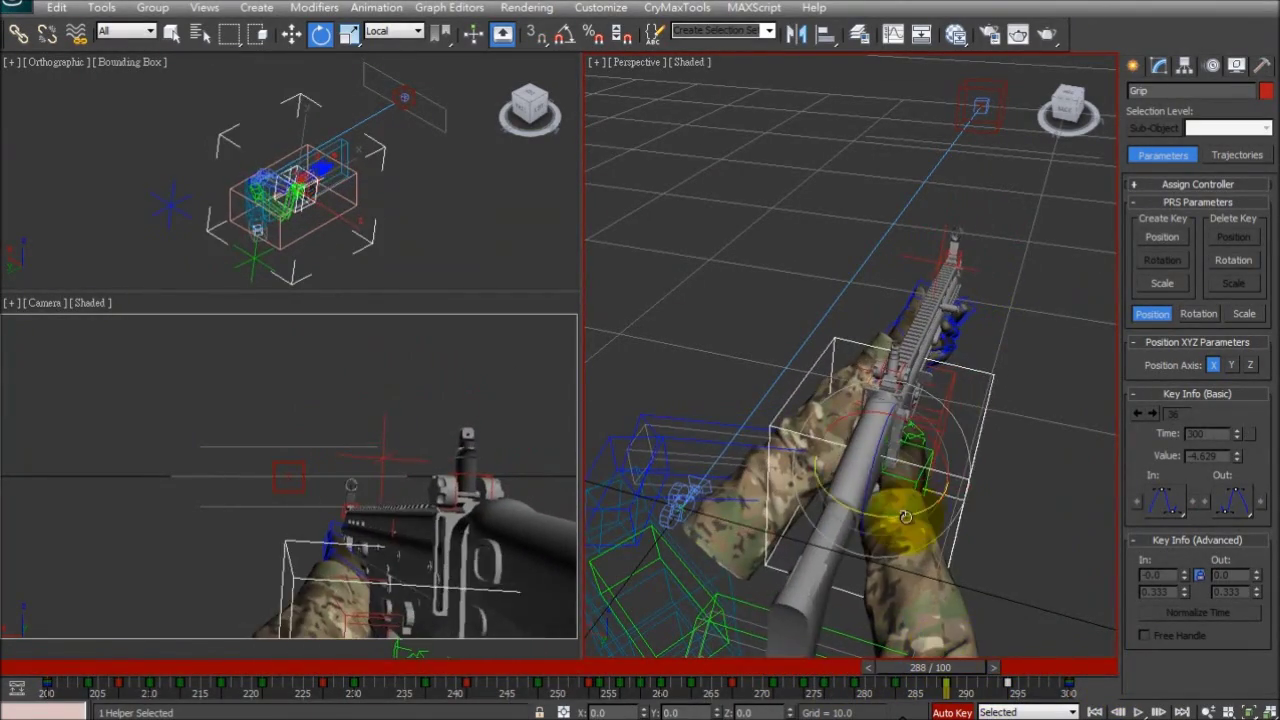
{"action": "left_click", "coordinate": [912, 487]}
{"action": "left_click_drag", "start_coordinate": [922, 681], "coordinate": [988, 678]}
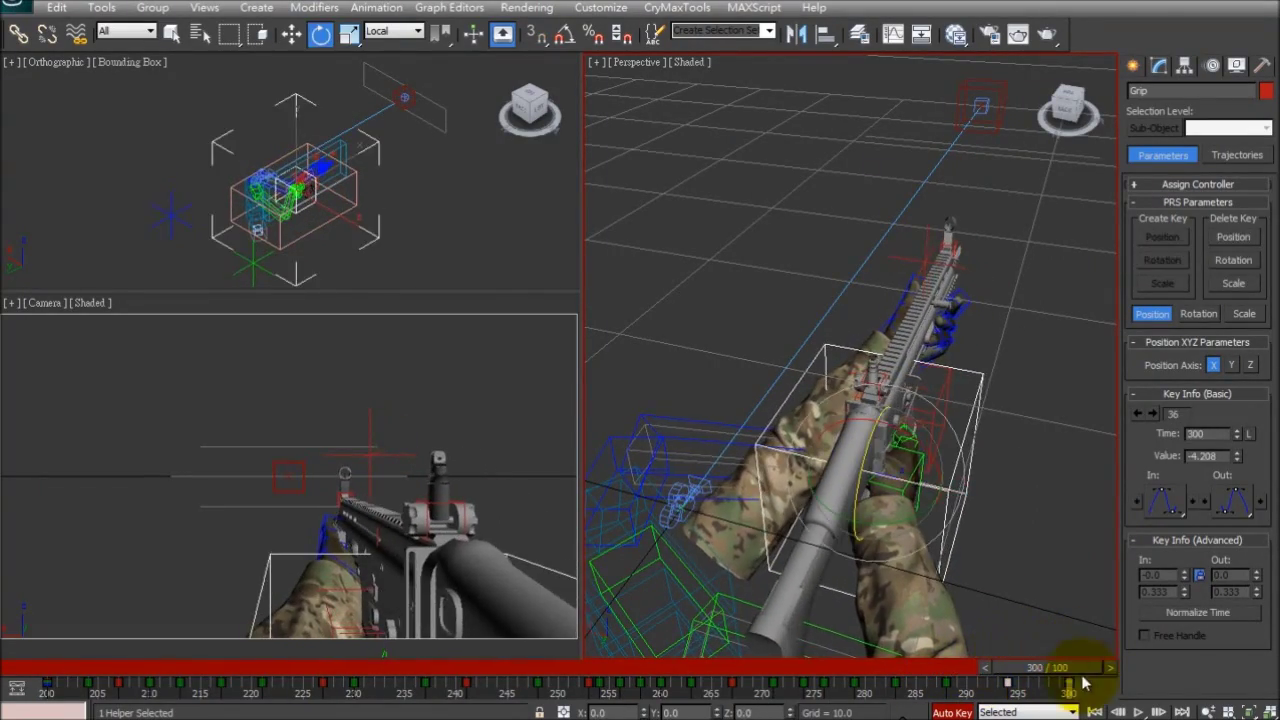
Step: Play back and scrub through the Grip animation to examine the motion
{"action": "left_click", "coordinate": [1139, 712]}
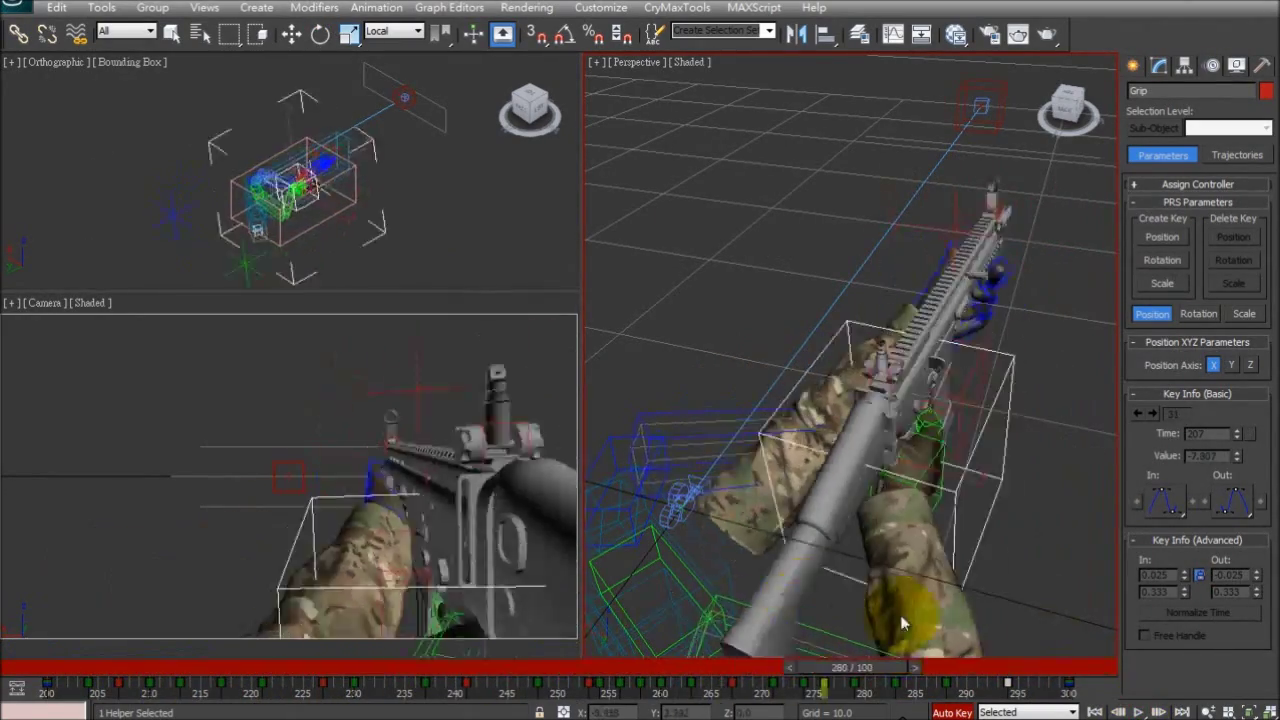
{"action": "left_click", "coordinate": [329, 354]}
{"action": "left_click_drag", "start_coordinate": [258, 667], "coordinate": [393, 643]}
{"action": "left_click", "coordinate": [924, 517]}
Step: Open the Grip helper's X Rotation curve and examine its keys while scrubbing through the animation
{"action": "left_click_drag", "start_coordinate": [362, 692], "coordinate": [386, 620]}
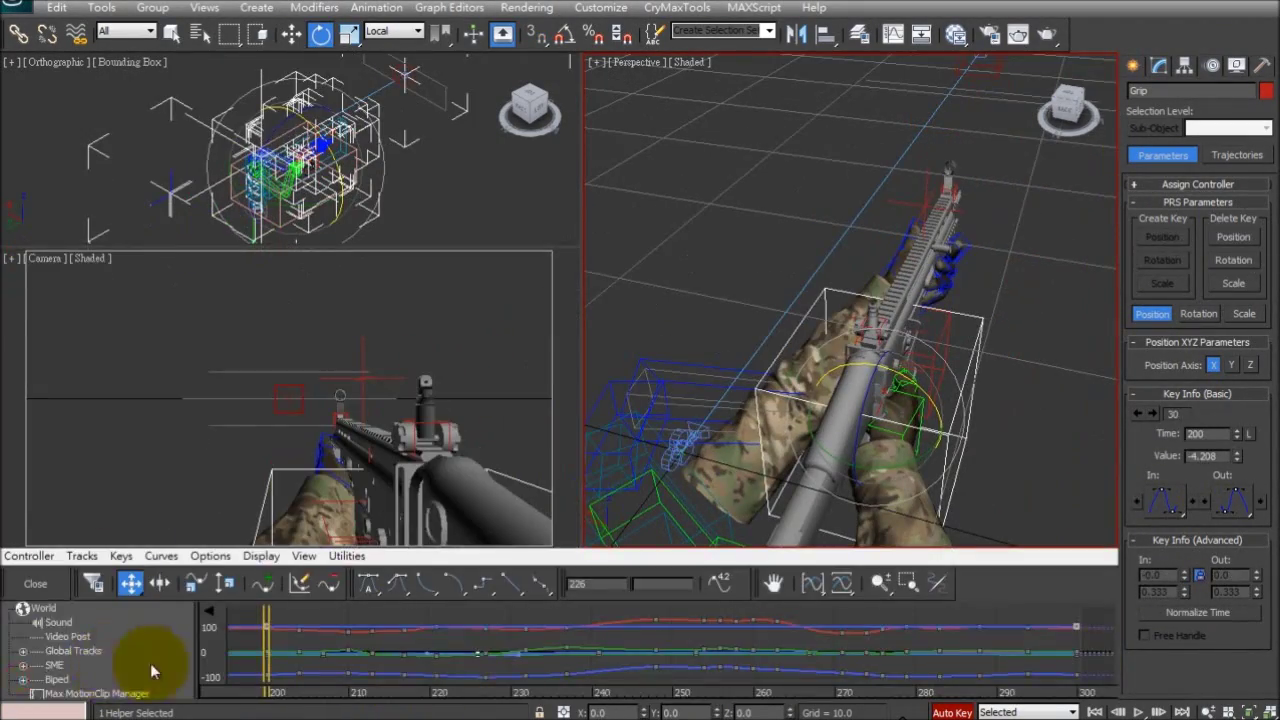
{"action": "left_click", "coordinate": [140, 636]}
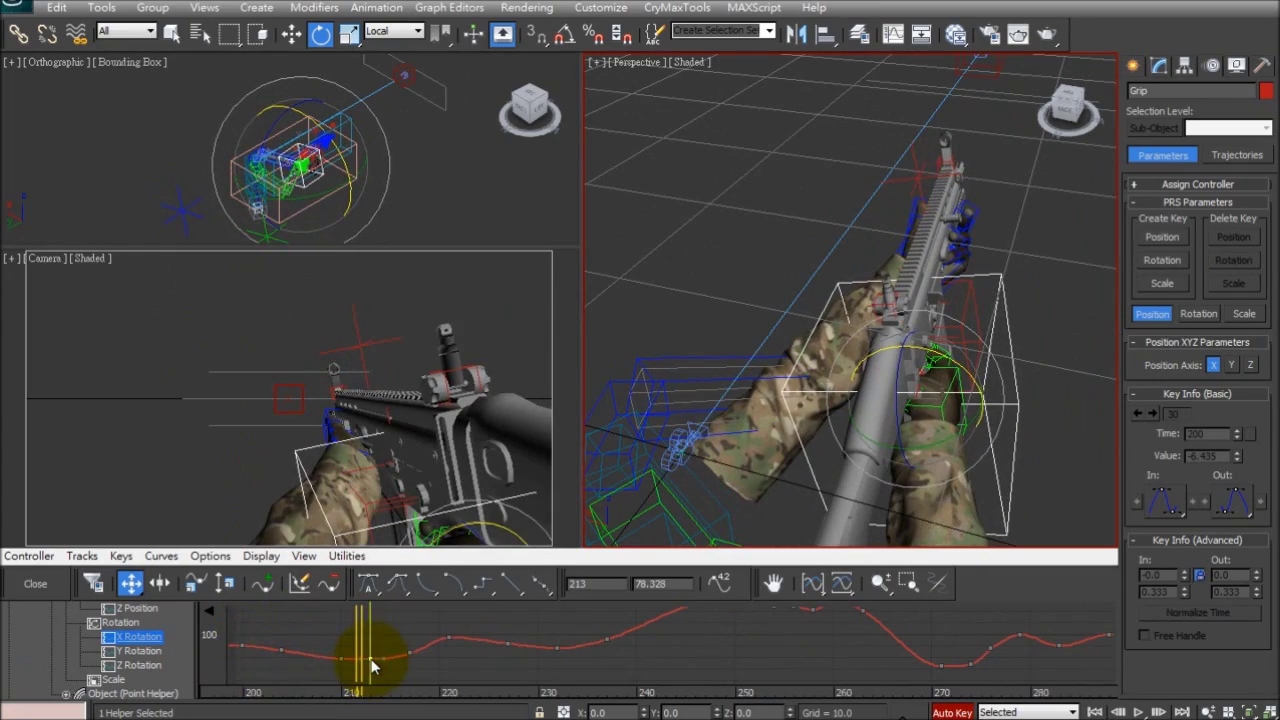
{"action": "left_click", "coordinate": [561, 658]}
{"action": "scroll", "coordinate": [547, 651], "scroll_direction": "down", "scroll_amount": 3}
{"action": "left_click_drag", "start_coordinate": [464, 657], "coordinate": [715, 638]}
{"action": "left_click_drag", "start_coordinate": [549, 632], "coordinate": [921, 627]}
Step: Adjust the Grip helper's X Rotation curve keys between frames 278 and 283
{"action": "left_click", "coordinate": [138, 636]}
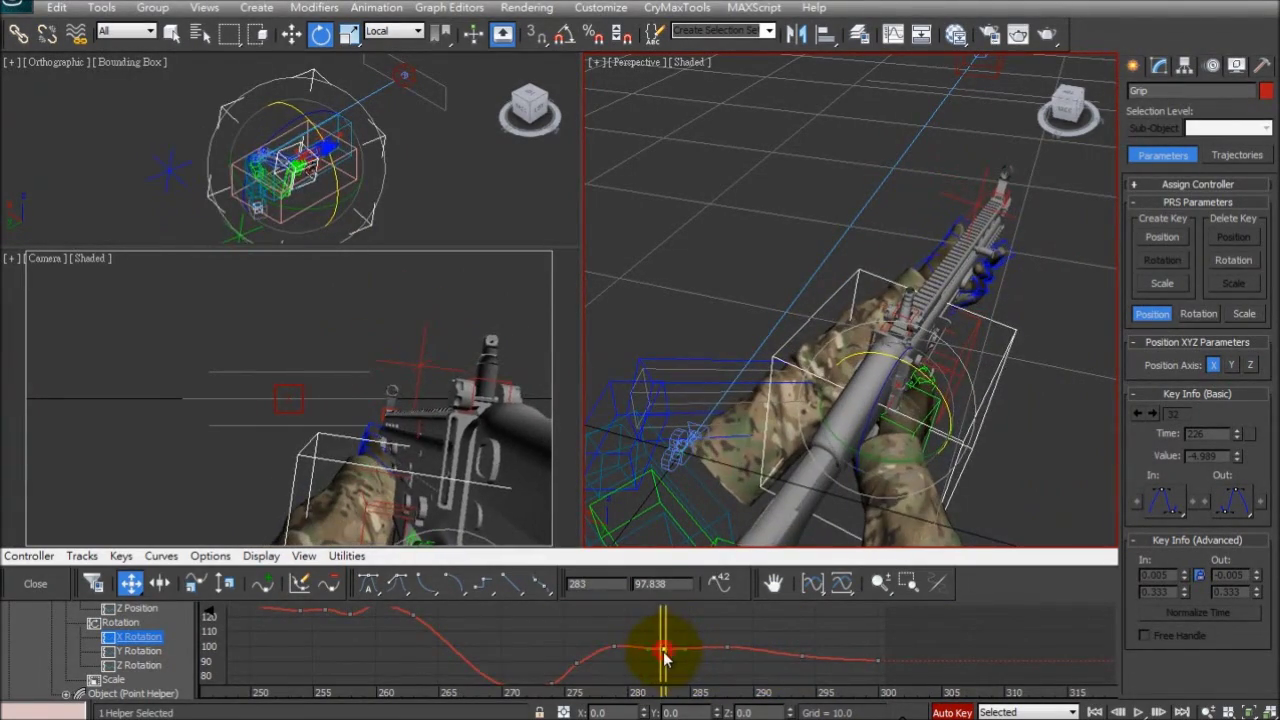
{"action": "left_click_drag", "start_coordinate": [615, 650], "coordinate": [615, 644]}
{"action": "middle_click_drag", "start_coordinate": [615, 644], "coordinate": [631, 615]}
{"action": "left_click_drag", "start_coordinate": [519, 619], "coordinate": [580, 672]}
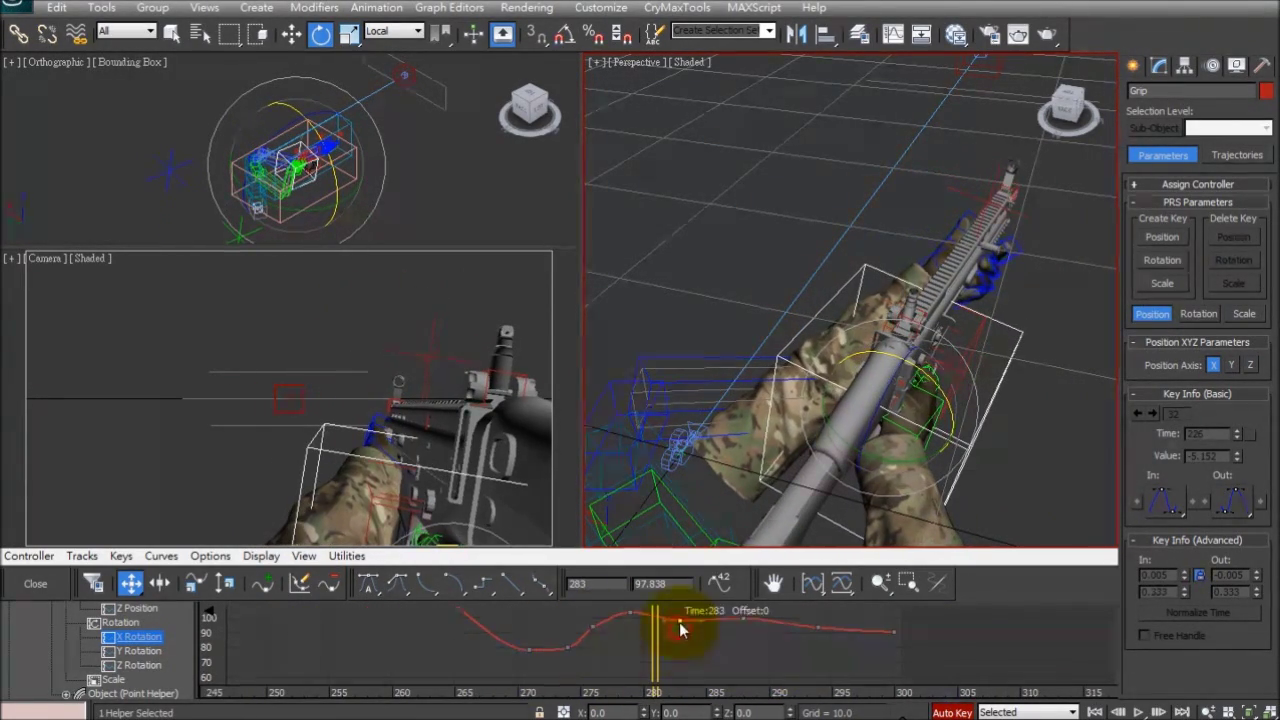
{"action": "left_click_drag", "start_coordinate": [680, 628], "coordinate": [591, 666]}
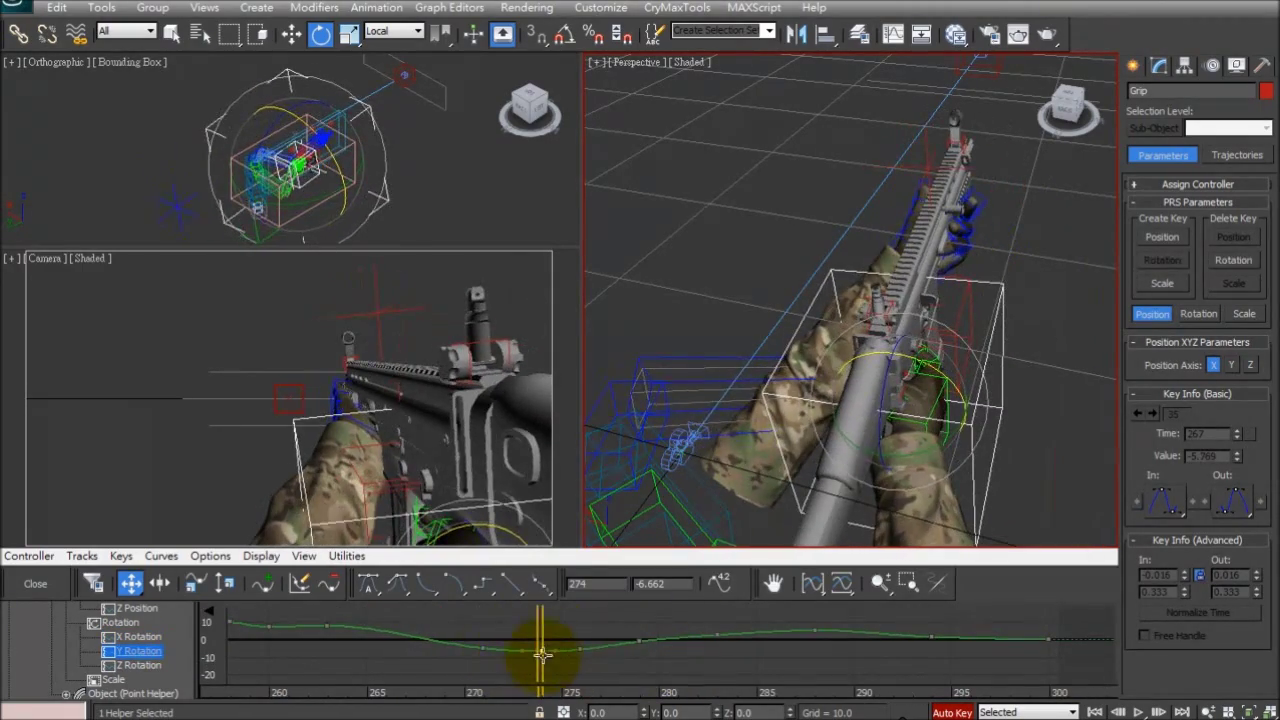
Step: Raise the Grip's X Rotation key at frame 283 to about 105.2, check the time configuration, and review the motion
{"action": "left_click", "coordinate": [140, 636]}
{"action": "left_click", "coordinate": [638, 643]}
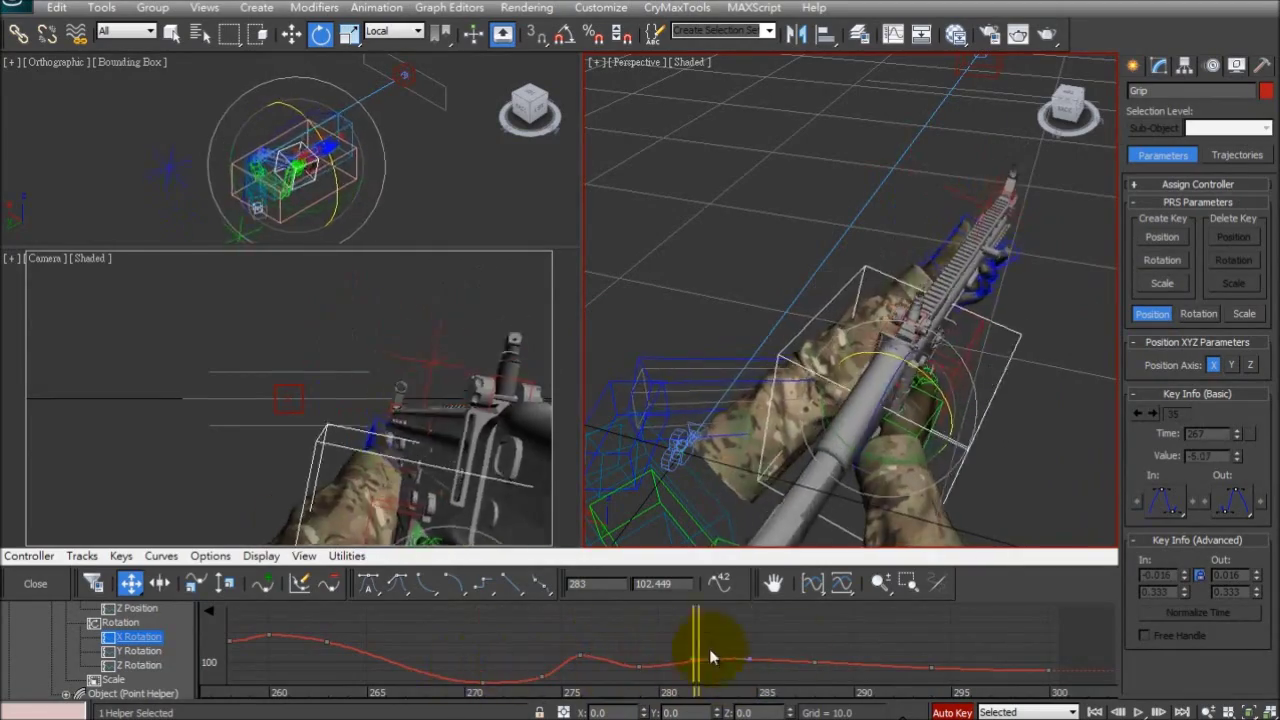
{"action": "left_click", "coordinate": [1138, 712]}
{"action": "right_click", "coordinate": [1138, 712]}
{"action": "left_click", "coordinate": [654, 546]}
{"action": "left_click_drag", "start_coordinate": [700, 635], "coordinate": [482, 635]}
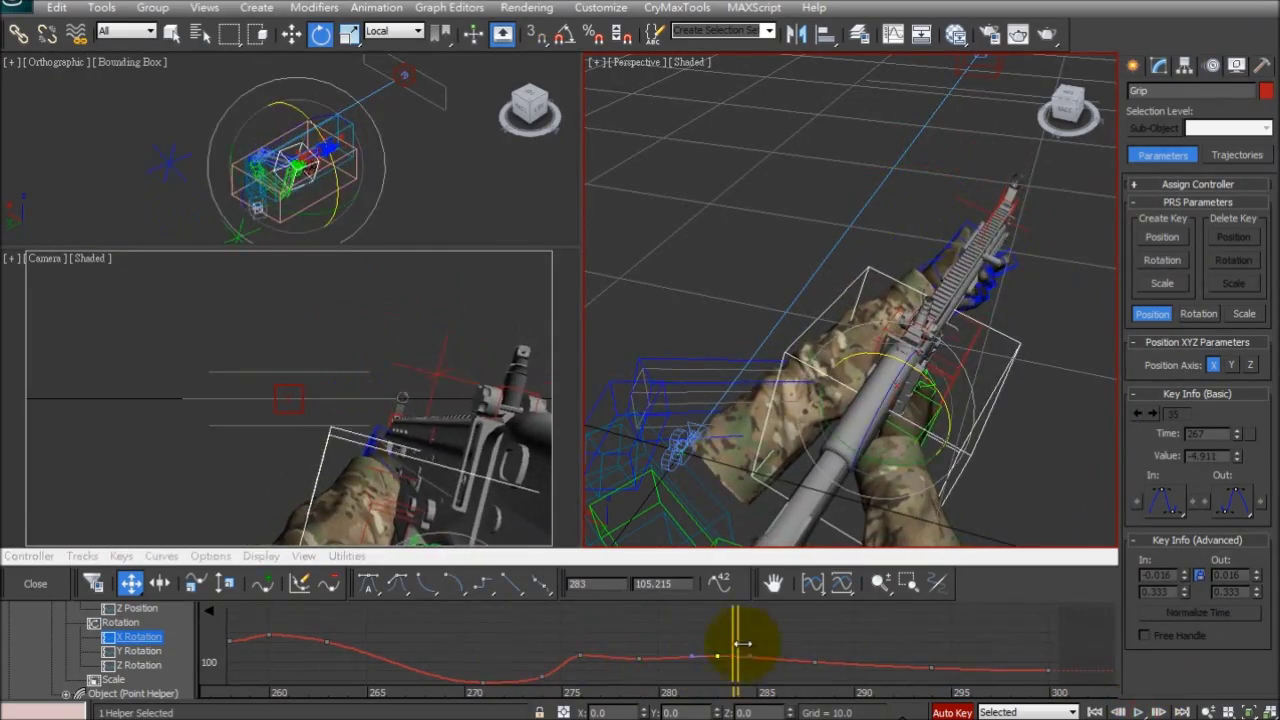
Step: Reshape the Grip's rotation curves between frames 274 and 283, setting the X Rotation key at frame 274 to about 92.1
{"action": "left_click", "coordinate": [1140, 712]}
{"action": "left_click_drag", "start_coordinate": [581, 655], "coordinate": [582, 669]}
{"action": "left_click", "coordinate": [139, 651]}
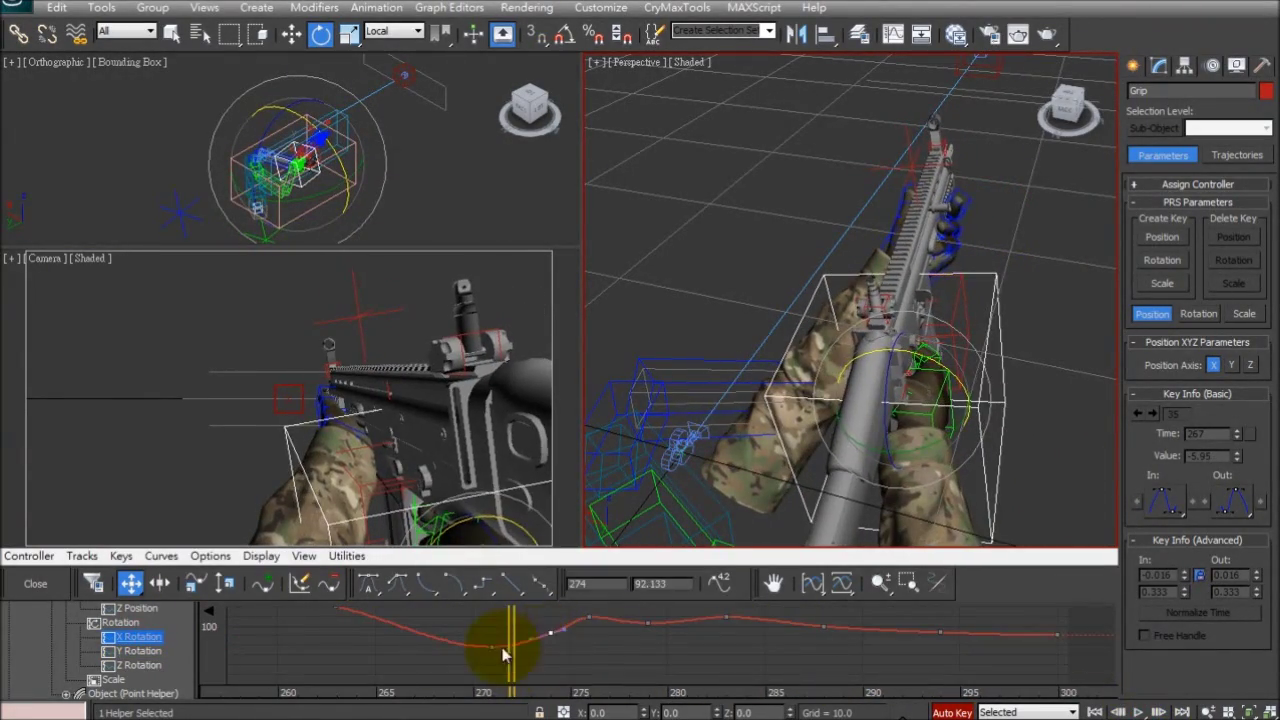
{"action": "middle_click_drag", "start_coordinate": [590, 621], "coordinate": [568, 643]}
{"action": "left_click_drag", "start_coordinate": [626, 644], "coordinate": [626, 626]}
{"action": "middle_click_drag", "start_coordinate": [626, 626], "coordinate": [568, 626]}
{"action": "left_click", "coordinate": [648, 639]}
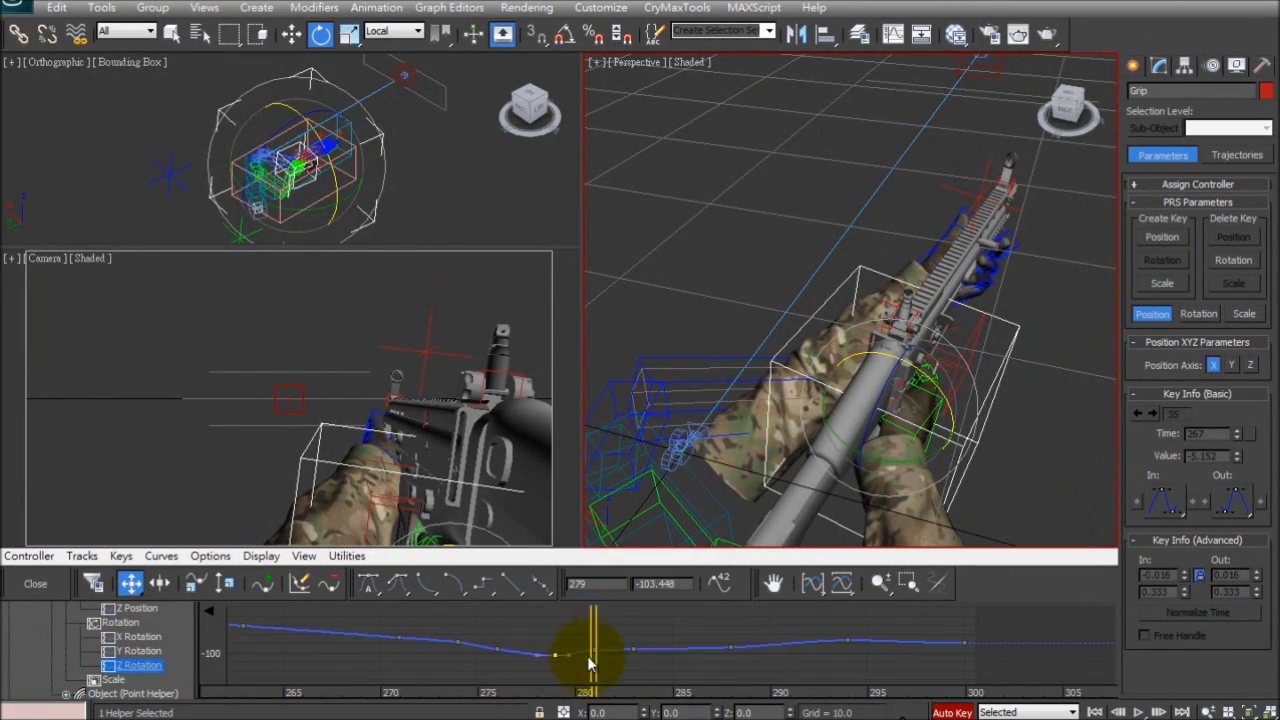
Step: Adjust the Grip's Z Rotation curve around frame 279, review the motion, and close the curve editor
{"action": "middle_click_drag", "start_coordinate": [588, 658], "coordinate": [580, 650]}
{"action": "left_click_drag", "start_coordinate": [587, 645], "coordinate": [587, 657]}
{"action": "left_click_drag", "start_coordinate": [480, 668], "coordinate": [590, 652]}
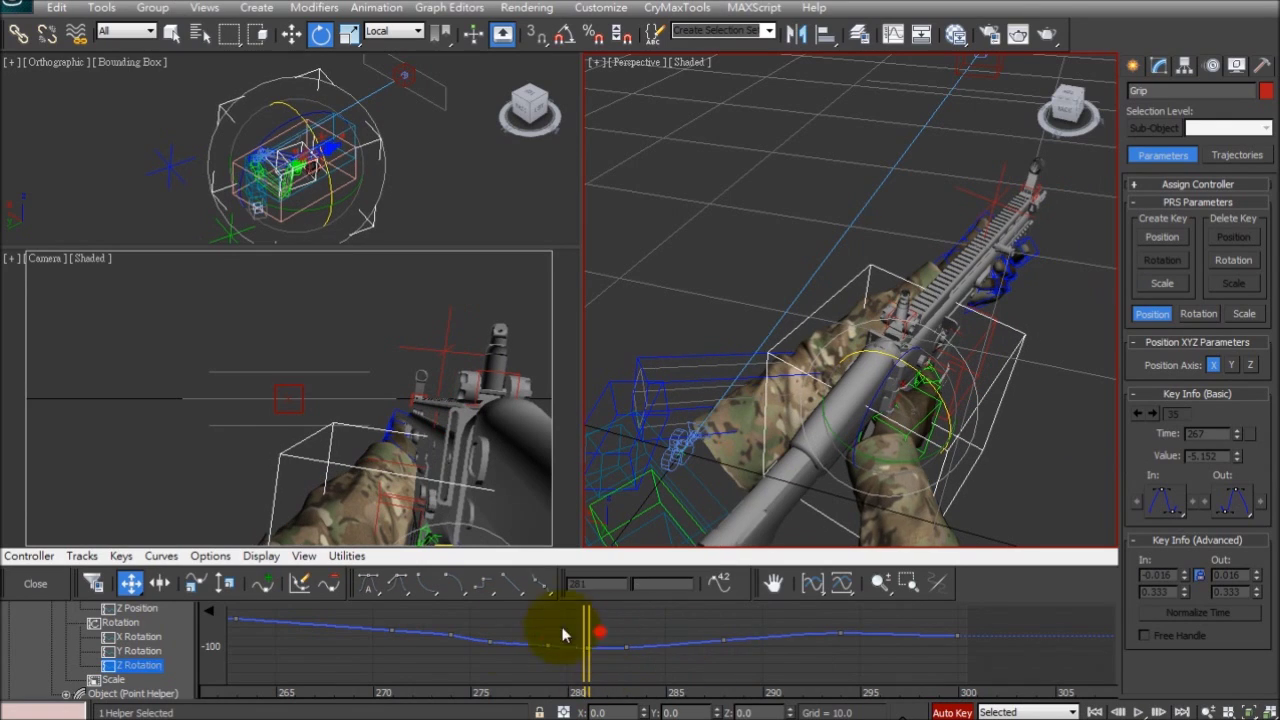
{"action": "left_click_drag", "start_coordinate": [180, 651], "coordinate": [176, 690]}
{"action": "left_click", "coordinate": [35, 583]}
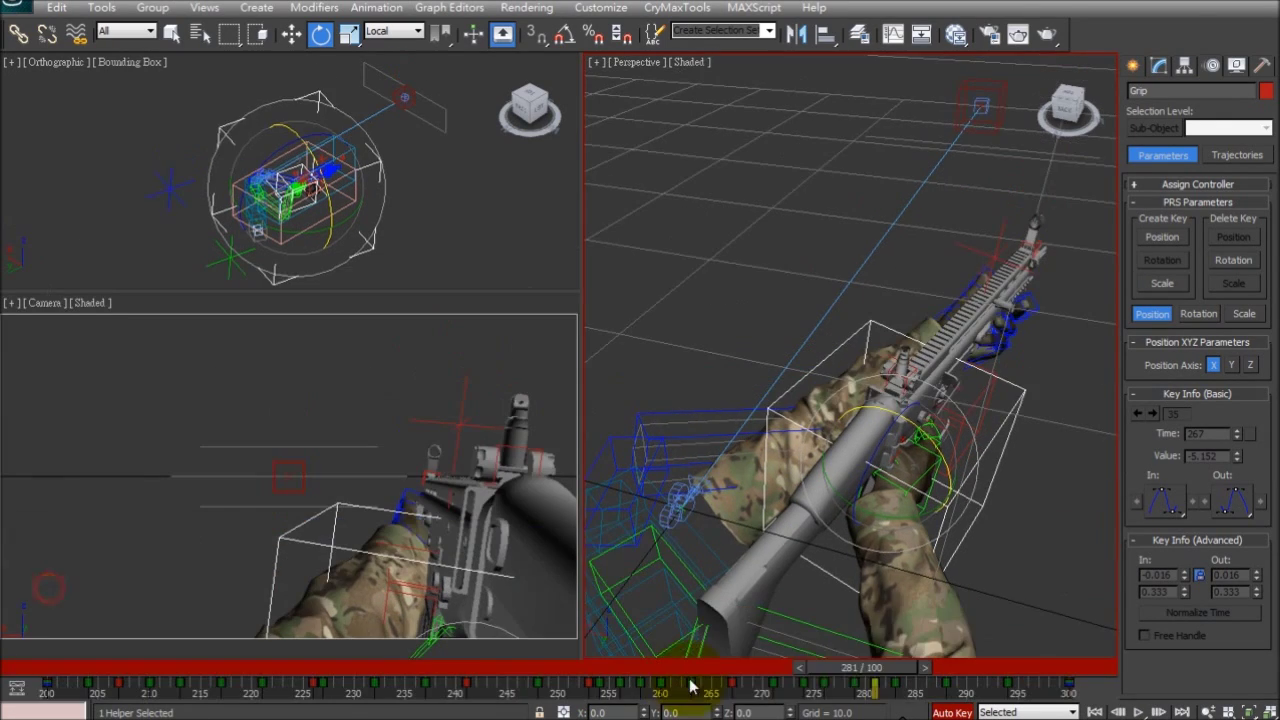
Step: Reposition the Grip helper at frame 281 and play back the motion
{"action": "middle_click_drag", "start_coordinate": [800, 430], "coordinate": [865, 500], "text": "alt"}
{"action": "key", "text": "w"}
{"action": "left_click_drag", "start_coordinate": [818, 485], "coordinate": [850, 488]}
{"action": "mouse_move", "coordinate": [888, 668]}
{"action": "left_mouse_down"}
{"action": "mouse_move", "coordinate": [706, 677]}
{"action": "mouse_move", "coordinate": [1009, 636]}
{"action": "mouse_move", "coordinate": [888, 650]}
{"action": "left_mouse_up"}
{"action": "middle_click_drag", "start_coordinate": [900, 540], "coordinate": [930, 438], "text": "alt"}
{"action": "key", "text": "/"}
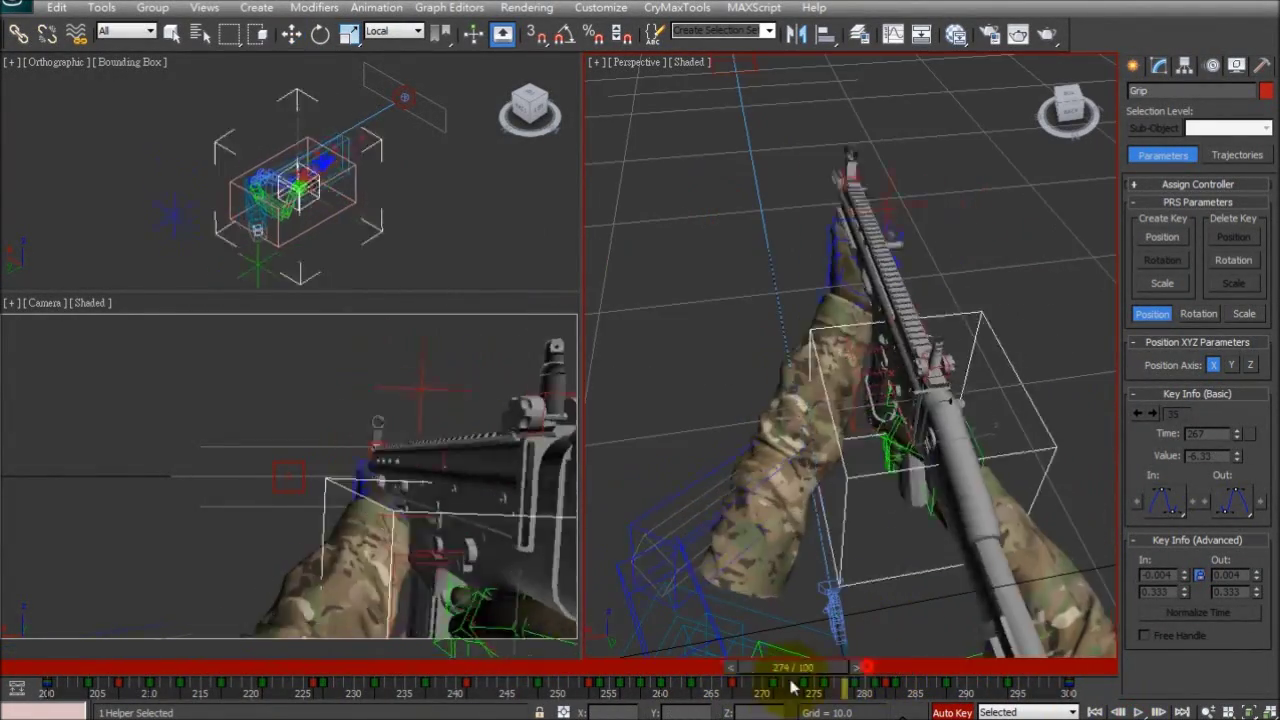
Step: Rotate the Grip helper at frame 276 about its Y axis, and refine its rotation again near frame 279
{"action": "left_click_drag", "start_coordinate": [790, 686], "coordinate": [816, 682]}
{"action": "key", "text": "e"}
{"action": "left_click_drag", "start_coordinate": [938, 462], "coordinate": [857, 484]}
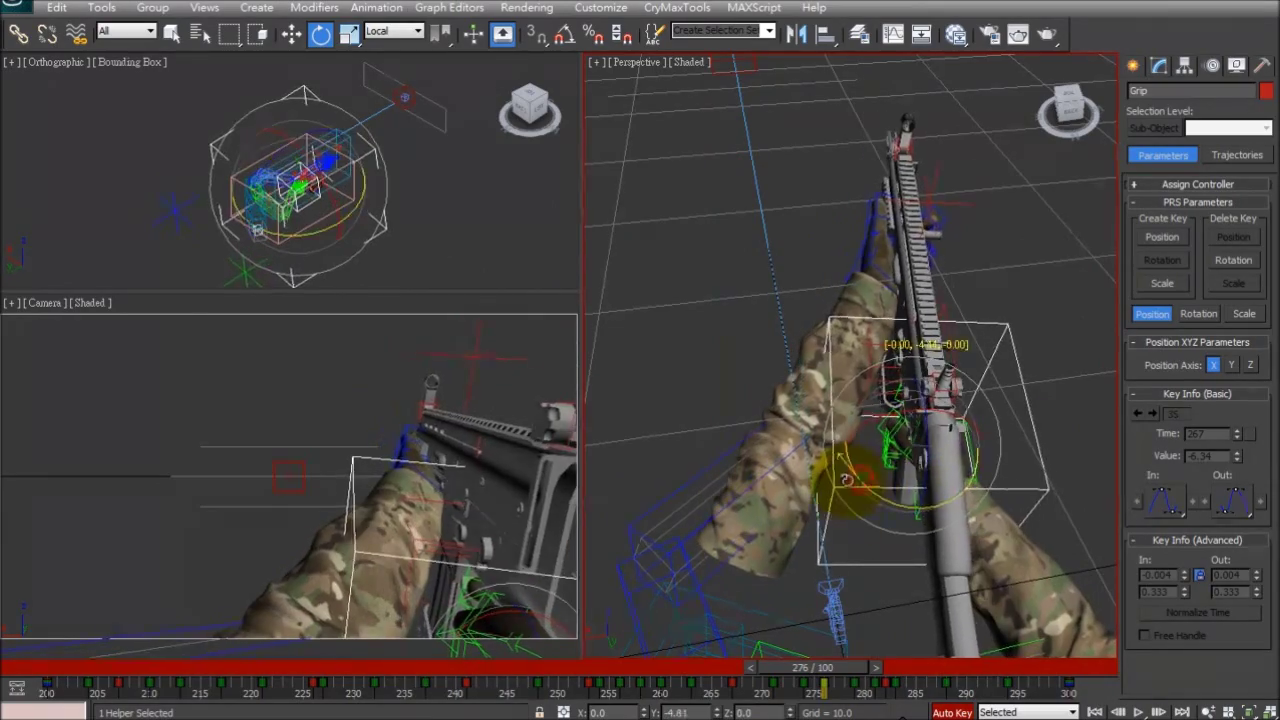
{"action": "key", "text": "r"}
{"action": "left_click_drag", "start_coordinate": [830, 670], "coordinate": [862, 675]}
{"action": "key", "text": "e"}
{"action": "left_click_drag", "start_coordinate": [901, 401], "coordinate": [890, 402]}
{"action": "left_click_drag", "start_coordinate": [868, 480], "coordinate": [857, 475]}
Step: Refine the Grip helper's rotation near frame 283
{"action": "key", "text": "r"}
{"action": "mouse_move", "coordinate": [863, 666]}
{"action": "left_mouse_down"}
{"action": "mouse_move", "coordinate": [846, 674]}
{"action": "mouse_move", "coordinate": [883, 670]}
{"action": "left_mouse_up"}
{"action": "key", "text": "e"}
{"action": "left_click_drag", "start_coordinate": [891, 494], "coordinate": [877, 491]}
{"action": "left_click_drag", "start_coordinate": [896, 407], "coordinate": [932, 470]}
Step: Shift the Grip helper slightly near frame 294 and scrub to the end of the animation
{"action": "left_click_drag", "start_coordinate": [888, 668], "coordinate": [1000, 674]}
{"action": "key", "text": "w"}
{"action": "left_click_drag", "start_coordinate": [866, 491], "coordinate": [854, 478]}
{"action": "key", "text": "r"}
{"action": "left_click_drag", "start_coordinate": [974, 661], "coordinate": [1066, 649]}
Step: Review the motion from the start and nudge the Grip helper's position near frame 288
{"action": "key", "text": "Home"}
{"action": "key", "text": "w"}
{"action": "left_click", "coordinate": [503, 465]}
{"action": "left_click_drag", "start_coordinate": [100, 667], "coordinate": [931, 660]}
{"action": "left_click", "coordinate": [862, 490]}
{"action": "key", "text": "e"}
{"action": "key", "text": "e"}
{"action": "key", "text": "w"}
{"action": "left_click_drag", "start_coordinate": [866, 453], "coordinate": [851, 451]}
Step: Nudge the Grip helper slightly near frame 270 and scrub through the remaining frames
{"action": "left_click_drag", "start_coordinate": [915, 668], "coordinate": [754, 688]}
{"action": "left_click_drag", "start_coordinate": [888, 434], "coordinate": [881, 443]}
{"action": "left_click_drag", "start_coordinate": [778, 669], "coordinate": [1106, 664]}
Step: Select the magazine's Clip helper and create a position key for it at frame 212
{"action": "left_click", "coordinate": [633, 516]}
{"action": "middle_click_drag", "start_coordinate": [633, 516], "coordinate": [1135, 408], "text": "alt"}
{"action": "left_click", "coordinate": [978, 573]}
{"action": "scroll", "coordinate": [990, 580], "scroll_direction": "up", "scroll_amount": 3}
{"action": "middle_click_drag", "start_coordinate": [990, 580], "coordinate": [992, 410]}
{"action": "left_click_drag", "start_coordinate": [1066, 666], "coordinate": [195, 697]}
{"action": "left_click", "coordinate": [352, 483]}
{"action": "left_click", "coordinate": [880, 430]}
{"action": "key", "text": "w"}
{"action": "middle_click_drag", "start_coordinate": [890, 470], "coordinate": [948, 517], "text": "alt"}
{"action": "scroll", "coordinate": [948, 517], "scroll_direction": "down", "scroll_amount": 4}
{"action": "scroll", "coordinate": [948, 517], "scroll_direction": "up", "scroll_amount": 2}
{"action": "left_click", "coordinate": [1162, 237]}
Step: Use the Local coordinate system to move the Clip down out of the rifle at frame 218
{"action": "left_click_drag", "start_coordinate": [185, 667], "coordinate": [246, 667]}
{"action": "left_click_drag", "start_coordinate": [827, 254], "coordinate": [848, 342]}
{"action": "key", "text": "ctrl+z"}
{"action": "middle_click_drag", "start_coordinate": [848, 342], "coordinate": [915, 300], "text": "alt"}
{"action": "left_click", "coordinate": [397, 31]}
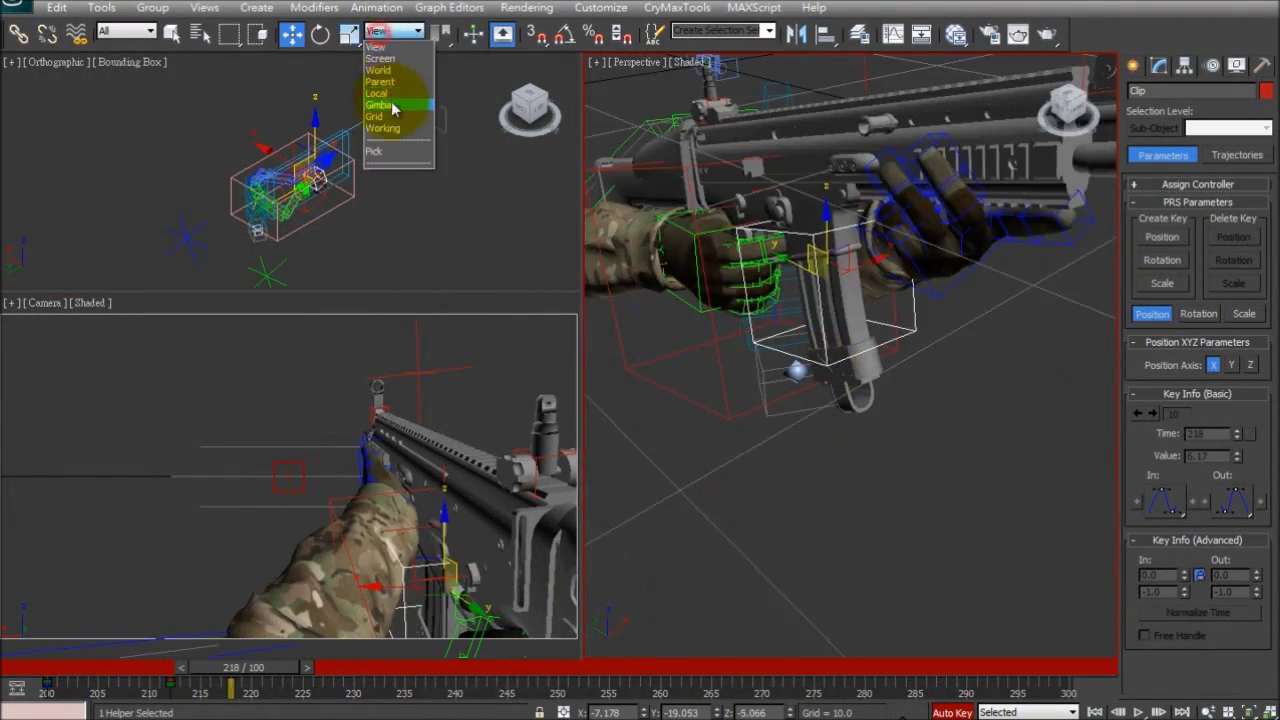
{"action": "left_click", "coordinate": [391, 97]}
{"action": "middle_click_drag", "start_coordinate": [880, 225], "coordinate": [815, 265], "text": "alt"}
{"action": "left_click_drag", "start_coordinate": [850, 245], "coordinate": [909, 368]}
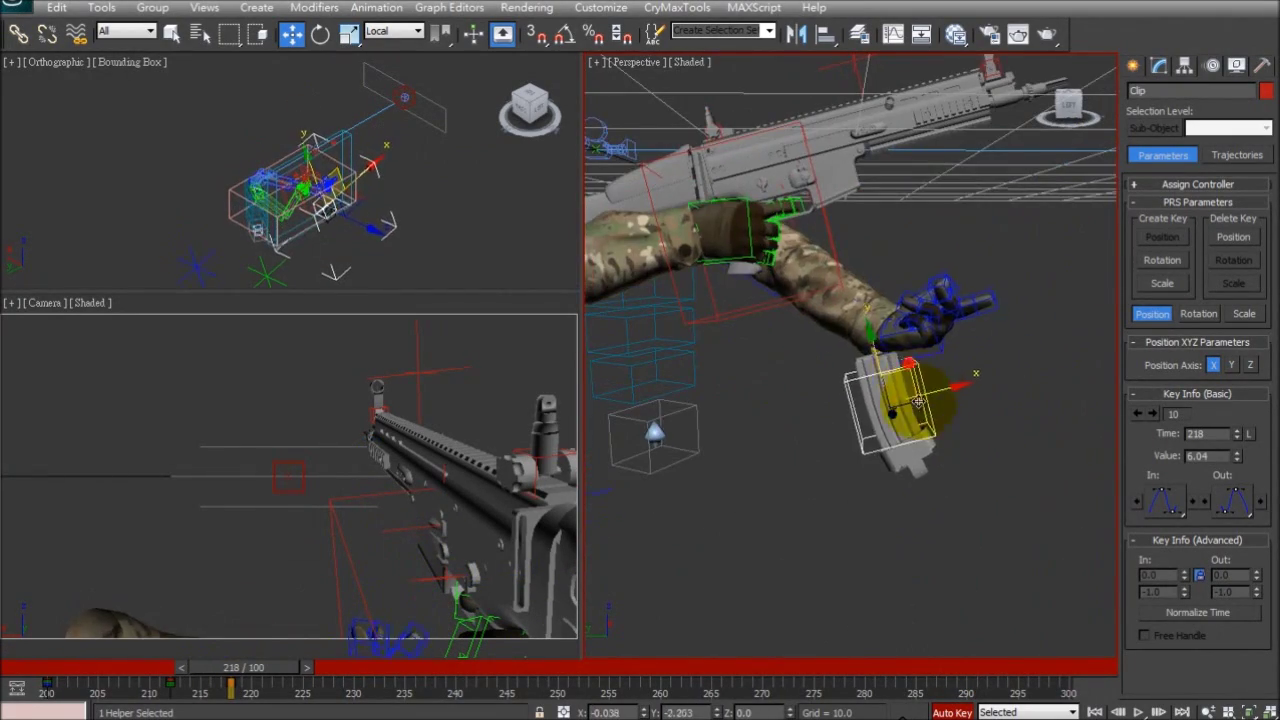
Step: Rotate the Clip about -4.9 degrees around its Z axis at frame 213
{"action": "left_click_drag", "start_coordinate": [277, 669], "coordinate": [195, 668]}
{"action": "scroll", "coordinate": [785, 320], "scroll_direction": "up", "scroll_amount": 3}
{"action": "middle_click_drag", "start_coordinate": [785, 320], "coordinate": [805, 530]}
{"action": "scroll", "coordinate": [805, 530], "scroll_direction": "up", "scroll_amount": 6}
{"action": "middle_click_drag", "start_coordinate": [815, 250], "coordinate": [780, 290]}
{"action": "key", "text": "e"}
{"action": "left_click_drag", "start_coordinate": [814, 329], "coordinate": [816, 345]}
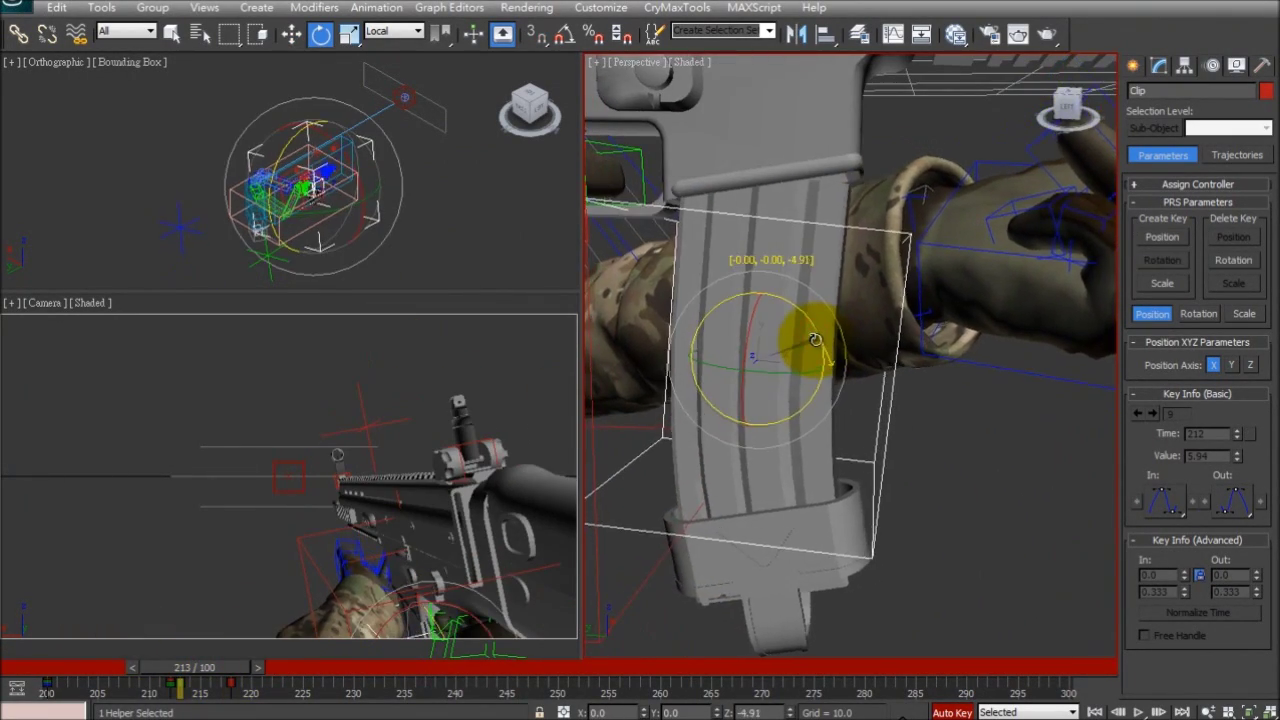
Step: Fine-tune the Clip's position in the magazine well at frame 213
{"action": "scroll", "coordinate": [772, 387], "scroll_direction": "down", "scroll_amount": 5}
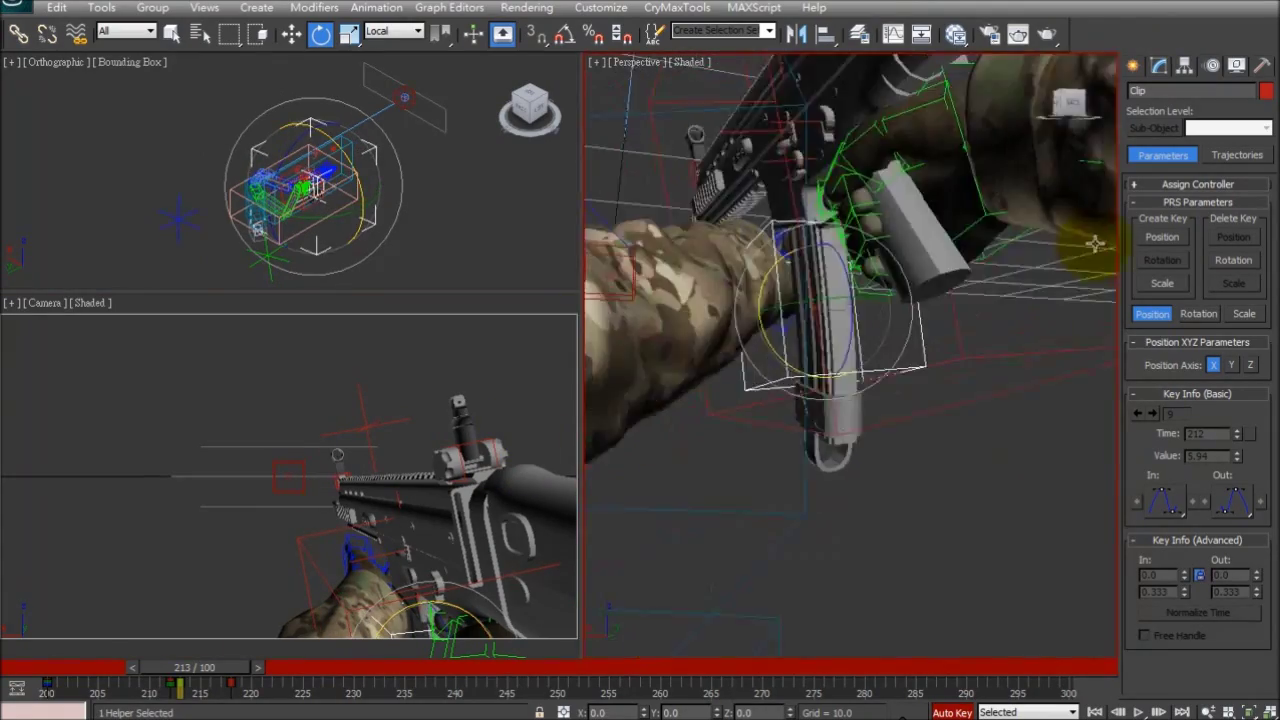
{"action": "middle_click_drag", "start_coordinate": [1095, 244], "coordinate": [880, 300], "text": "alt"}
{"action": "key", "text": "w"}
{"action": "left_click_drag", "start_coordinate": [852, 292], "coordinate": [838, 288]}
{"action": "middle_click_drag", "start_coordinate": [850, 300], "coordinate": [790, 205], "text": "alt"}
Step: Rotate the falling Clip at frame 218 so it tilts away from the rifle
{"action": "left_click_drag", "start_coordinate": [226, 669], "coordinate": [252, 669]}
{"action": "scroll", "coordinate": [850, 440], "scroll_direction": "down", "scroll_amount": 5}
{"action": "middle_click_drag", "start_coordinate": [880, 440], "coordinate": [690, 440], "text": "alt"}
{"action": "mouse_move", "coordinate": [283, 667]}
{"action": "left_mouse_down"}
{"action": "mouse_move", "coordinate": [210, 677]}
{"action": "mouse_move", "coordinate": [271, 663]}
{"action": "mouse_move", "coordinate": [243, 651]}
{"action": "mouse_move", "coordinate": [283, 655]}
{"action": "left_mouse_up"}
{"action": "middle_click_drag", "start_coordinate": [850, 540], "coordinate": [851, 500], "text": "alt"}
{"action": "key", "text": "e"}
{"action": "left_click_drag", "start_coordinate": [905, 440], "coordinate": [860, 343]}
{"action": "middle_click_drag", "start_coordinate": [860, 343], "coordinate": [900, 515], "text": "alt"}
Step: Switch to the View coordinate system and refine the Clip's position and rotation around frame 218
{"action": "key", "text": "w"}
{"action": "left_click", "coordinate": [417, 31]}
{"action": "left_click", "coordinate": [388, 46]}
{"action": "left_click_drag", "start_coordinate": [935, 454], "coordinate": [940, 454]}
{"action": "mouse_move", "coordinate": [263, 673]}
{"action": "left_mouse_down"}
{"action": "mouse_move", "coordinate": [251, 668]}
{"action": "mouse_move", "coordinate": [270, 668]}
{"action": "left_mouse_up"}
{"action": "key", "text": "e"}
{"action": "left_click_drag", "start_coordinate": [943, 466], "coordinate": [938, 488]}
Step: Create position, rotation and scale keys for the Clip at frame 256, using source time 0
{"action": "left_click_drag", "start_coordinate": [263, 668], "coordinate": [608, 637]}
{"action": "right_click", "coordinate": [627, 670]}
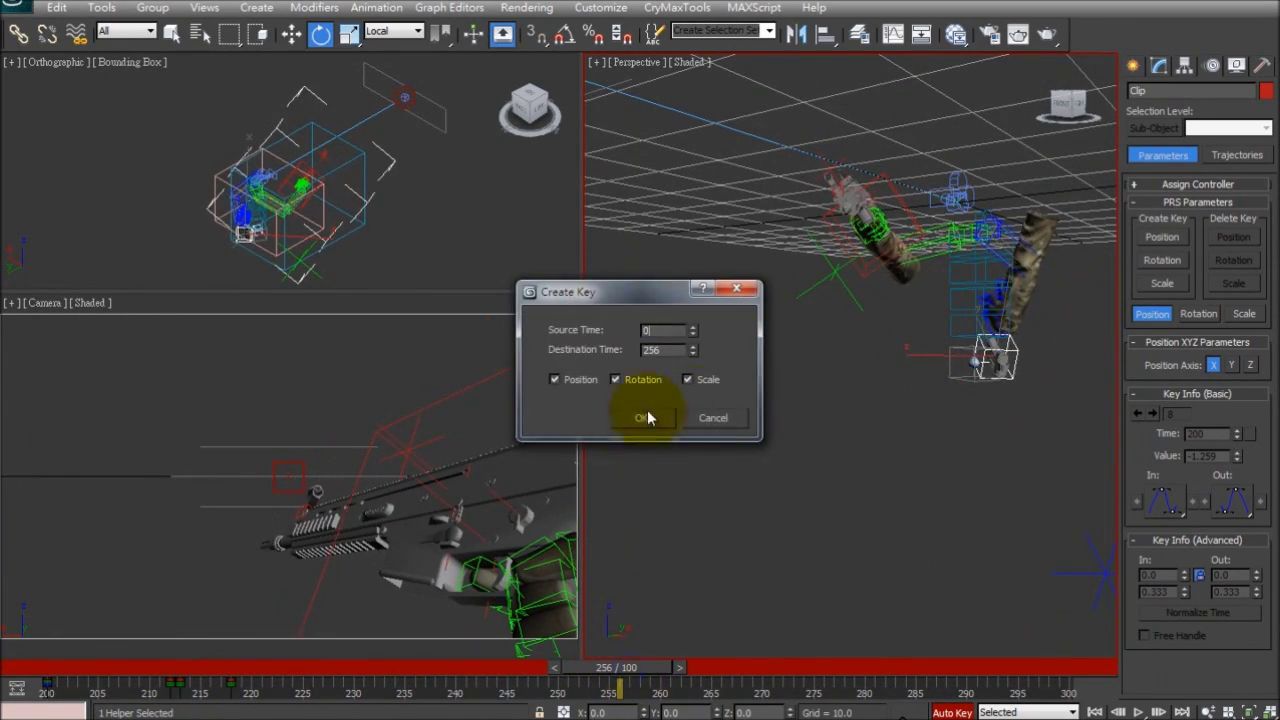
{"action": "left_click", "coordinate": [642, 417]}
Step: Use the Local coordinate system to move the Clip down from the magazine well at frame 254
{"action": "middle_click_drag", "start_coordinate": [780, 400], "coordinate": [926, 391], "text": "alt"}
{"action": "scroll", "coordinate": [915, 385], "scroll_direction": "up", "scroll_amount": 4}
{"action": "key", "text": "w"}
{"action": "left_click_drag", "start_coordinate": [623, 671], "coordinate": [602, 668]}
{"action": "scroll", "coordinate": [870, 350], "scroll_direction": "up", "scroll_amount": 4}
{"action": "mouse_move", "coordinate": [878, 340]}
{"action": "middle_mouse_down"}
{"action": "mouse_move", "coordinate": [838, 464]}
{"action": "mouse_move", "coordinate": [874, 320]}
{"action": "middle_mouse_up"}
{"action": "left_click", "coordinate": [402, 32]}
{"action": "left_click", "coordinate": [398, 104]}
{"action": "scroll", "coordinate": [868, 335], "scroll_direction": "down", "scroll_amount": 5}
{"action": "scroll", "coordinate": [877, 350], "scroll_direction": "up", "scroll_amount": 5}
{"action": "left_click_drag", "start_coordinate": [848, 374], "coordinate": [820, 577]}
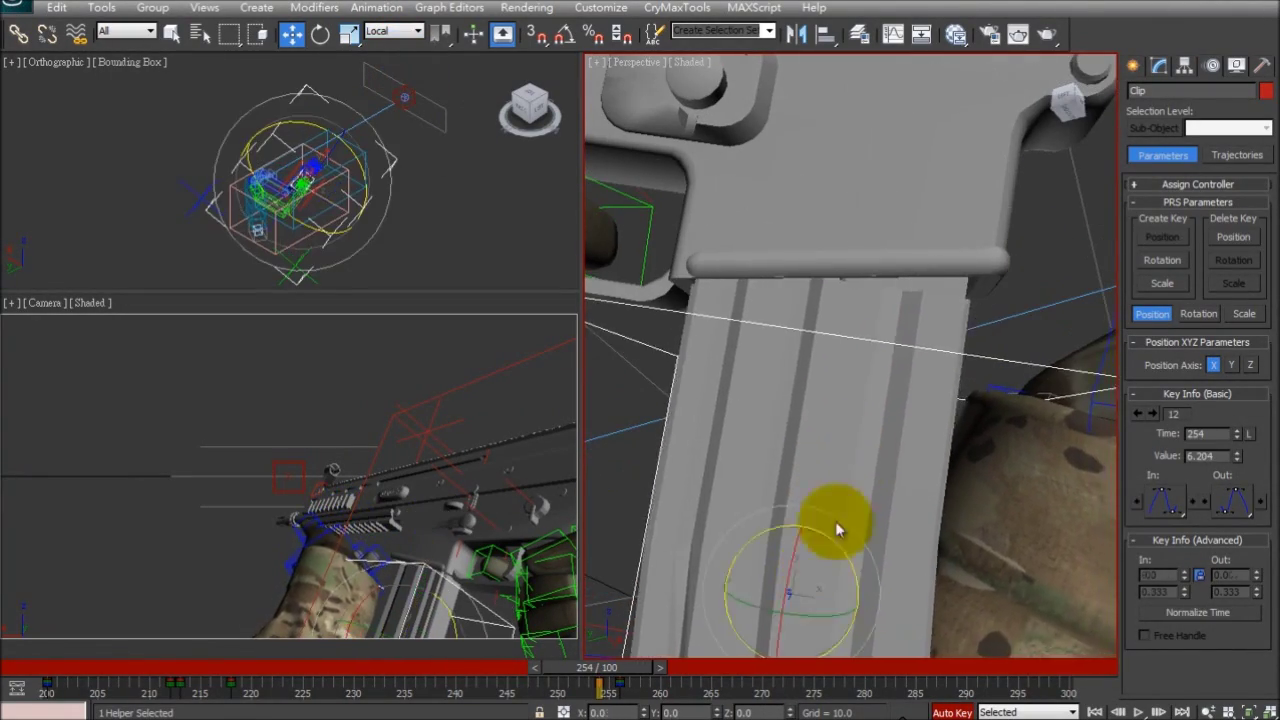
Step: Fine-tune the Clip's position under the magazine well at frame 254
{"action": "middle_click_drag", "start_coordinate": [820, 577], "coordinate": [818, 455], "text": "alt"}
{"action": "key", "text": "e"}
{"action": "key", "text": "w"}
{"action": "left_click_drag", "start_coordinate": [851, 446], "coordinate": [789, 453]}
{"action": "scroll", "coordinate": [789, 453], "scroll_direction": "down", "scroll_amount": 4}
{"action": "middle_click_drag", "start_coordinate": [789, 453], "coordinate": [800, 410], "text": "alt"}
{"action": "scroll", "coordinate": [800, 408], "scroll_direction": "up", "scroll_amount": 4}
{"action": "left_click_drag", "start_coordinate": [803, 406], "coordinate": [798, 404]}
{"action": "scroll", "coordinate": [757, 389], "scroll_direction": "down", "scroll_amount": 5}
{"action": "middle_click_drag", "start_coordinate": [746, 517], "coordinate": [850, 480], "text": "alt"}
{"action": "scroll", "coordinate": [760, 400], "scroll_direction": "up", "scroll_amount": 5}
{"action": "middle_click_drag", "start_coordinate": [760, 400], "coordinate": [755, 362]}
{"action": "scroll", "coordinate": [755, 362], "scroll_direction": "down", "scroll_amount": 5}
Step: Move and rotate the Clip at frame 251 to align it with the magazine well opening
{"action": "left_click_drag", "start_coordinate": [622, 669], "coordinate": [595, 677]}
{"action": "middle_click_drag", "start_coordinate": [640, 570], "coordinate": [663, 480], "text": "alt"}
{"action": "scroll", "coordinate": [780, 480], "scroll_direction": "up", "scroll_amount": 5}
{"action": "left_click_drag", "start_coordinate": [800, 509], "coordinate": [817, 393]}
{"action": "key", "text": "e"}
{"action": "mouse_move", "coordinate": [757, 337]}
{"action": "left_mouse_down"}
{"action": "mouse_move", "coordinate": [786, 343]}
{"action": "mouse_move", "coordinate": [771, 377]}
{"action": "mouse_move", "coordinate": [735, 349]}
{"action": "left_mouse_up"}
{"action": "key", "text": "w"}
{"action": "left_click_drag", "start_coordinate": [797, 385], "coordinate": [866, 394]}
{"action": "scroll", "coordinate": [866, 394], "scroll_direction": "down", "scroll_amount": 5}
{"action": "middle_click_drag", "start_coordinate": [866, 394], "coordinate": [851, 371], "text": "alt"}
{"action": "left_click_drag", "start_coordinate": [836, 362], "coordinate": [825, 356]}
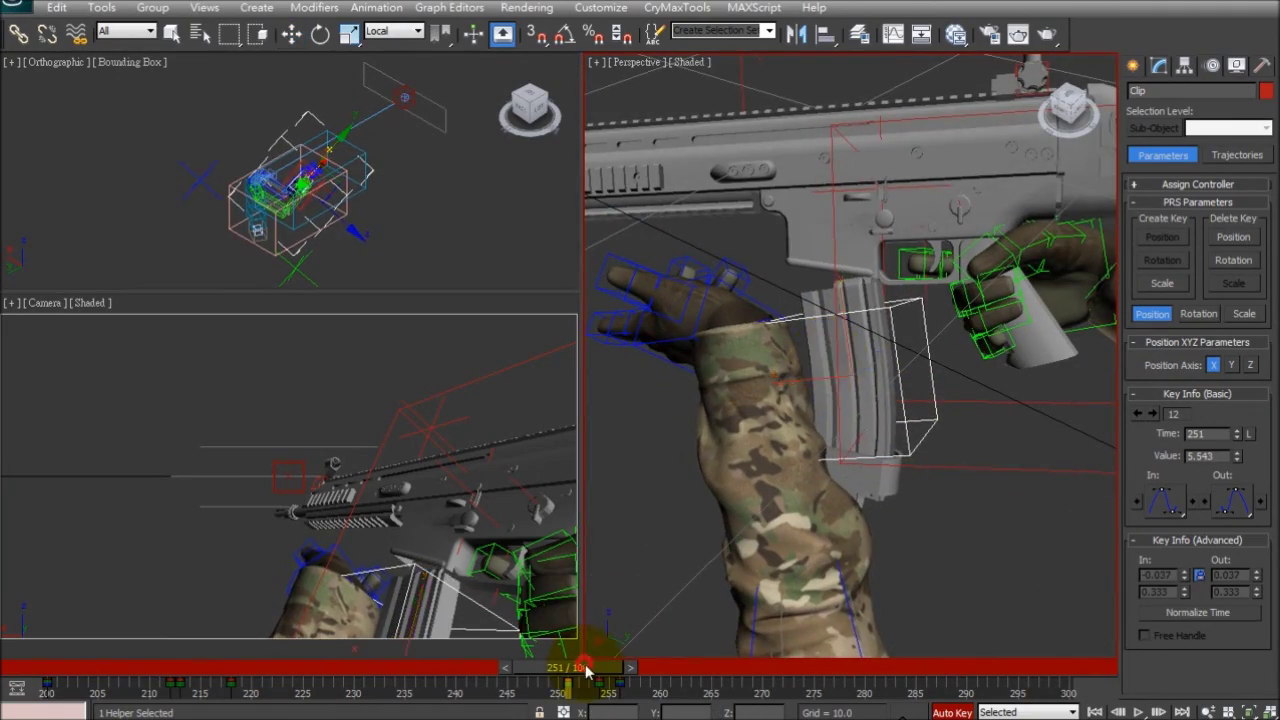
Step: Rotate the Clip and move it away from the magazine well at frame 249
{"action": "left_click_drag", "start_coordinate": [586, 671], "coordinate": [566, 671]}
{"action": "key", "text": "e"}
{"action": "left_click_drag", "start_coordinate": [894, 346], "coordinate": [880, 372]}
{"action": "key", "text": "w"}
{"action": "middle_click_drag", "start_coordinate": [866, 366], "coordinate": [808, 322], "text": "alt"}
{"action": "left_click_drag", "start_coordinate": [808, 322], "coordinate": [790, 338]}
{"action": "mouse_move", "coordinate": [806, 342]}
{"action": "middle_mouse_down", "text": "alt"}
{"action": "mouse_move", "coordinate": [854, 368]}
{"action": "mouse_move", "coordinate": [826, 352]}
{"action": "middle_mouse_up", "text": "alt"}
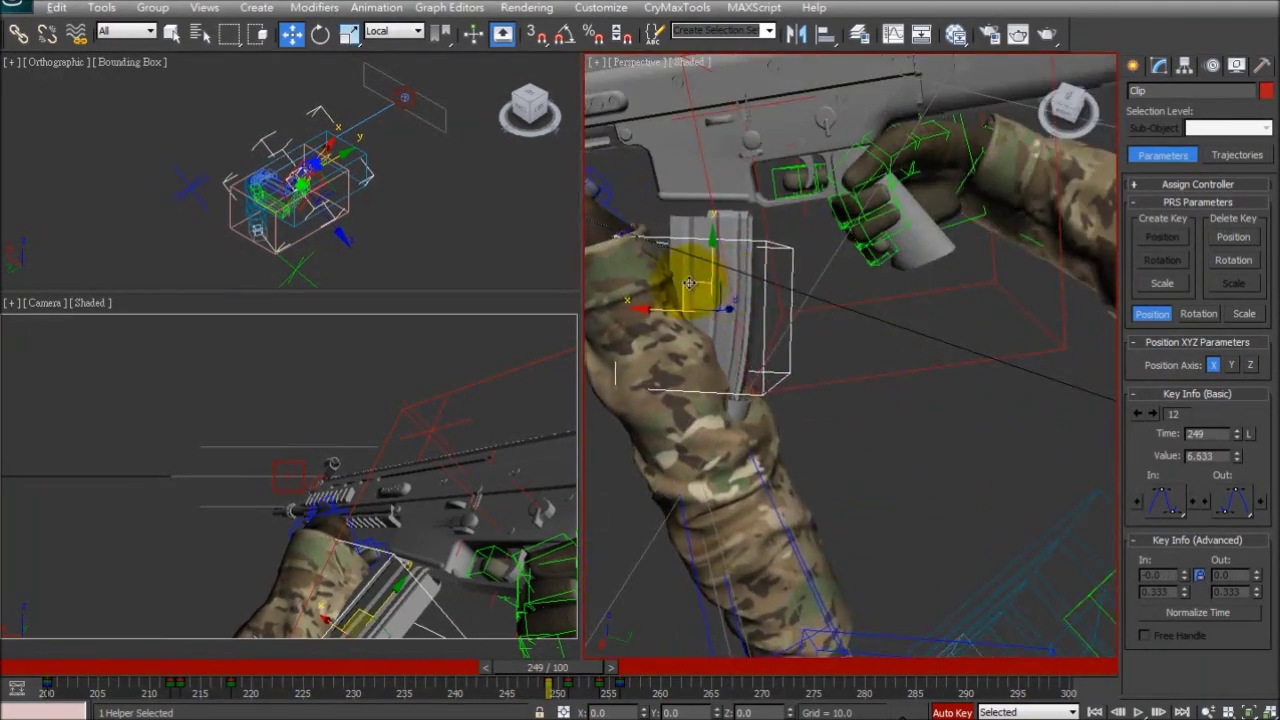
Step: Fine-tune the Clip's position relative to the magazine well at frame 249
{"action": "middle_click_drag", "start_coordinate": [689, 283], "coordinate": [758, 334], "text": "alt"}
{"action": "left_click_drag", "start_coordinate": [758, 334], "coordinate": [749, 326]}
{"action": "middle_click_drag", "start_coordinate": [749, 326], "coordinate": [613, 448], "text": "alt"}
{"action": "scroll", "coordinate": [771, 266], "scroll_direction": "up", "scroll_amount": 5}
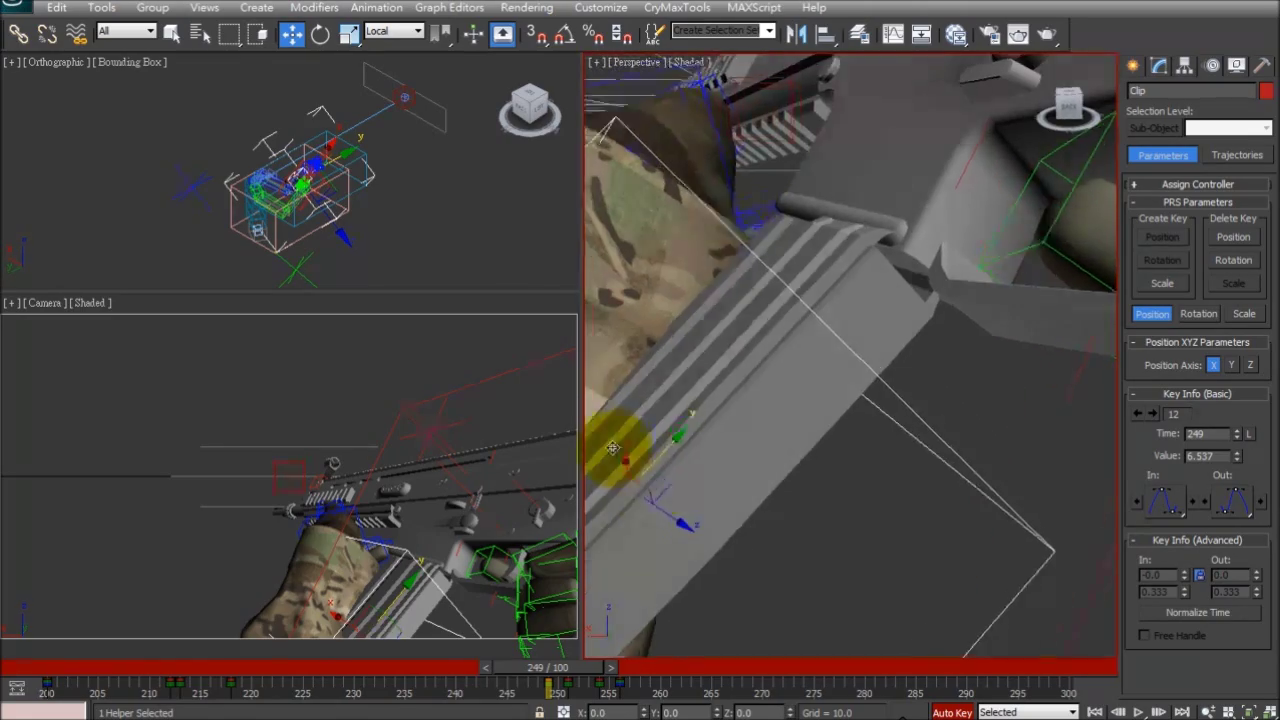
{"action": "left_click_drag", "start_coordinate": [679, 495], "coordinate": [687, 489]}
{"action": "scroll", "coordinate": [687, 489], "scroll_direction": "down", "scroll_amount": 5}
{"action": "middle_click_drag", "start_coordinate": [687, 489], "coordinate": [731, 548], "text": "alt"}
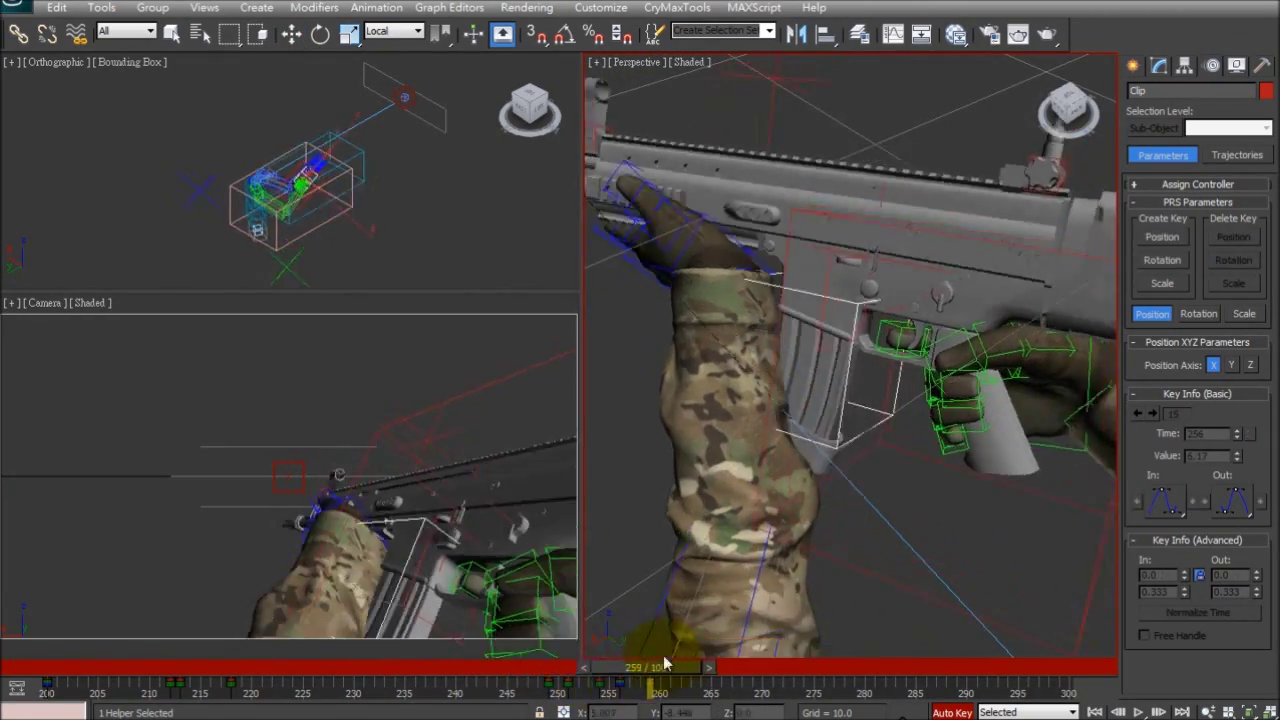
Step: Review the magazine insertion and refine the Clip's rotation and position near frame 254
{"action": "left_click_drag", "start_coordinate": [665, 663], "coordinate": [608, 688]}
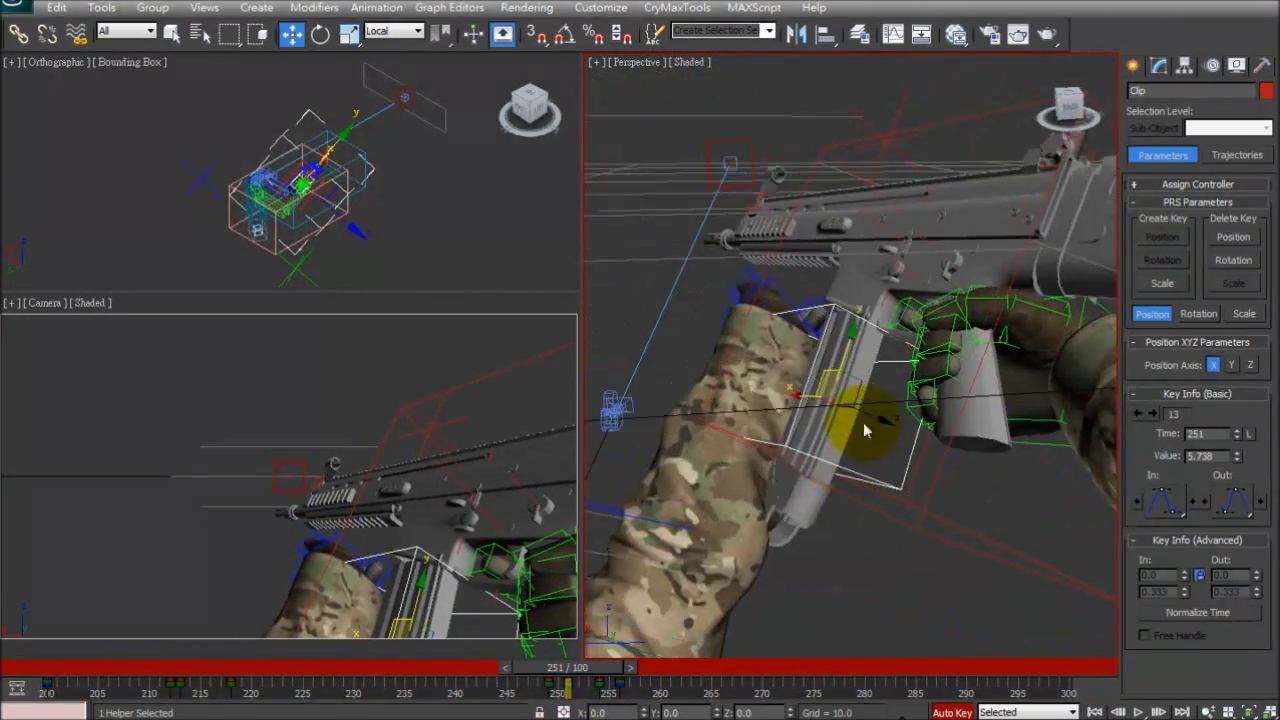
{"action": "left_click_drag", "start_coordinate": [600, 685], "coordinate": [540, 692]}
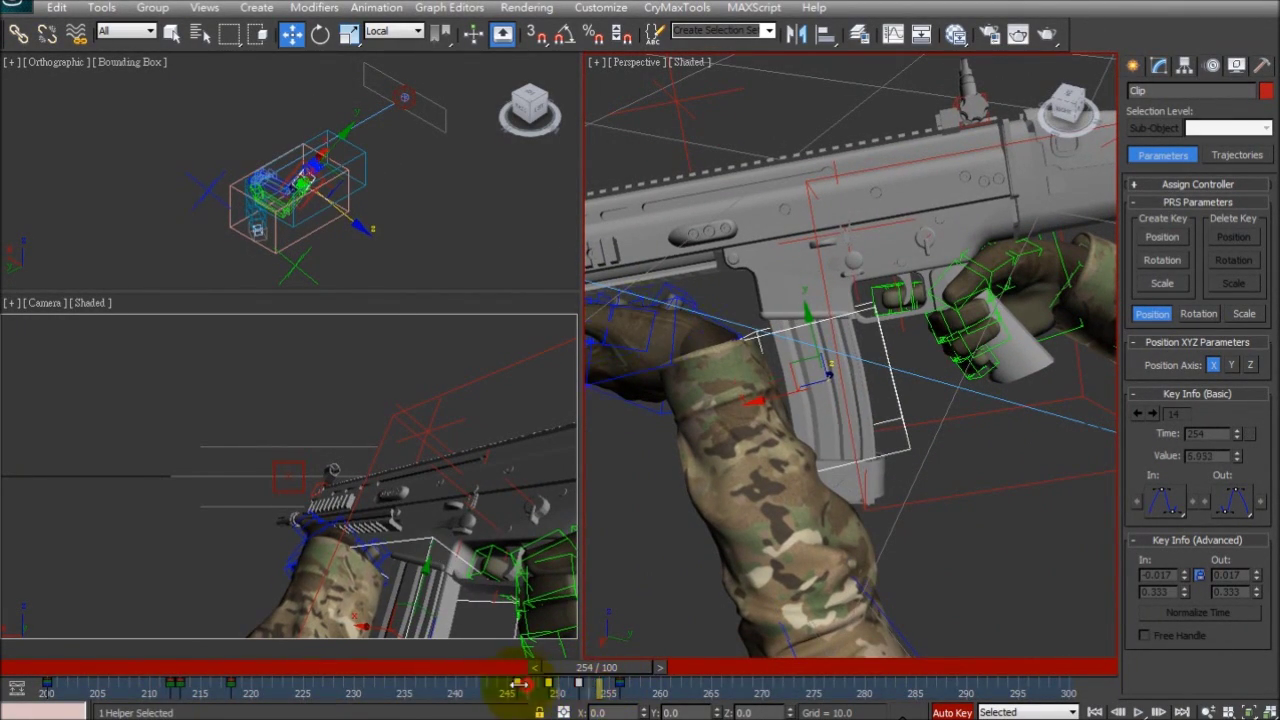
{"action": "key", "text": "e"}
{"action": "mouse_move", "coordinate": [614, 670]}
{"action": "left_mouse_down"}
{"action": "mouse_move", "coordinate": [634, 678]}
{"action": "mouse_move", "coordinate": [603, 678]}
{"action": "left_mouse_up"}
{"action": "left_click_drag", "start_coordinate": [860, 293], "coordinate": [866, 302]}
{"action": "key", "text": "w"}
{"action": "left_click_drag", "start_coordinate": [798, 328], "coordinate": [794, 349]}
{"action": "middle_click_drag", "start_coordinate": [794, 349], "coordinate": [749, 349], "text": "alt"}
Step: Shift the Clip's earlier insertion key to frame 249 and scrub back through the magazine insertion
{"action": "left_click_drag", "start_coordinate": [630, 669], "coordinate": [505, 688]}
{"action": "left_click_drag", "start_coordinate": [518, 688], "coordinate": [549, 690]}
{"action": "left_click_drag", "start_coordinate": [579, 669], "coordinate": [430, 675]}
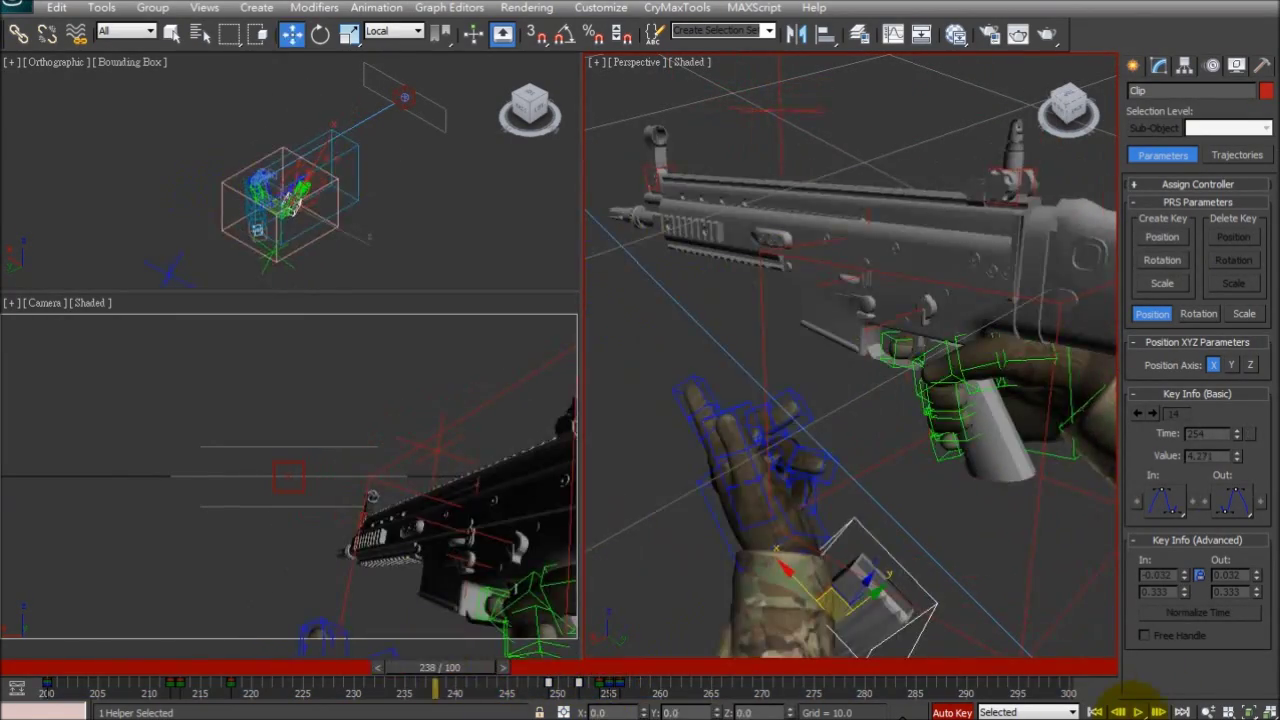
Step: Play back the reload animation and examine the magazine insertion up close around the magazine well
{"action": "left_click", "coordinate": [1137, 712]}
{"action": "left_click_drag", "start_coordinate": [684, 674], "coordinate": [657, 684]}
{"action": "scroll", "coordinate": [814, 520], "scroll_direction": "up", "scroll_amount": 5}
{"action": "left_click_drag", "start_coordinate": [740, 348], "coordinate": [739, 342]}
{"action": "left_click_drag", "start_coordinate": [644, 674], "coordinate": [1072, 686]}
{"action": "left_click", "coordinate": [1138, 712]}
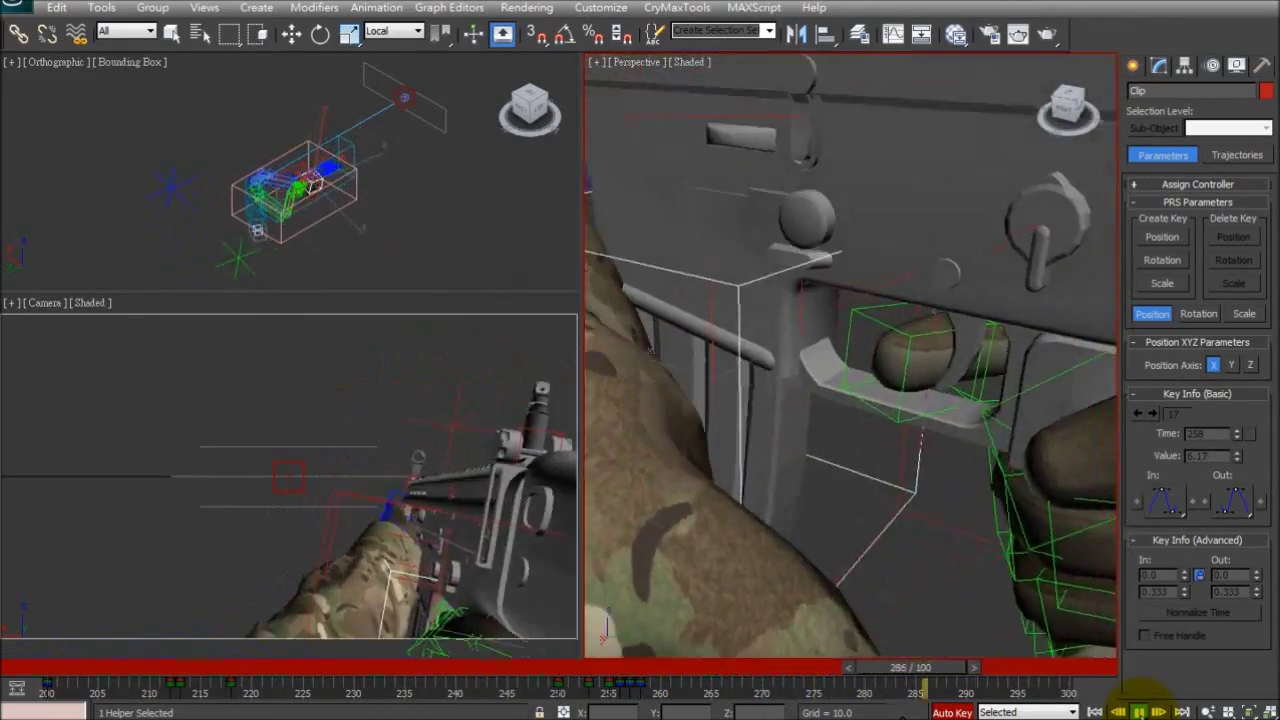
{"action": "left_click", "coordinate": [1140, 712]}
Step: Create a key for the Clip at frame 229, before the magazine is carried back to the rifle
{"action": "left_click_drag", "start_coordinate": [945, 668], "coordinate": [652, 660]}
{"action": "scroll", "coordinate": [731, 476], "scroll_direction": "down", "scroll_amount": 5}
{"action": "middle_click_drag", "start_coordinate": [731, 476], "coordinate": [876, 466], "text": "alt"}
{"action": "scroll", "coordinate": [876, 466], "scroll_direction": "up", "scroll_amount": 3}
{"action": "left_click_drag", "start_coordinate": [582, 678], "coordinate": [343, 670]}
{"action": "scroll", "coordinate": [860, 430], "scroll_direction": "down", "scroll_amount": 5}
{"action": "middle_click_drag", "start_coordinate": [860, 430], "coordinate": [1000, 371], "text": "alt"}
{"action": "key", "text": "w"}
{"action": "mouse_move", "coordinate": [343, 670]}
{"action": "left_mouse_down"}
{"action": "mouse_move", "coordinate": [266, 677]}
{"action": "mouse_move", "coordinate": [345, 671]}
{"action": "left_mouse_up"}
{"action": "right_click", "coordinate": [345, 669]}
{"action": "left_click", "coordinate": [642, 418]}
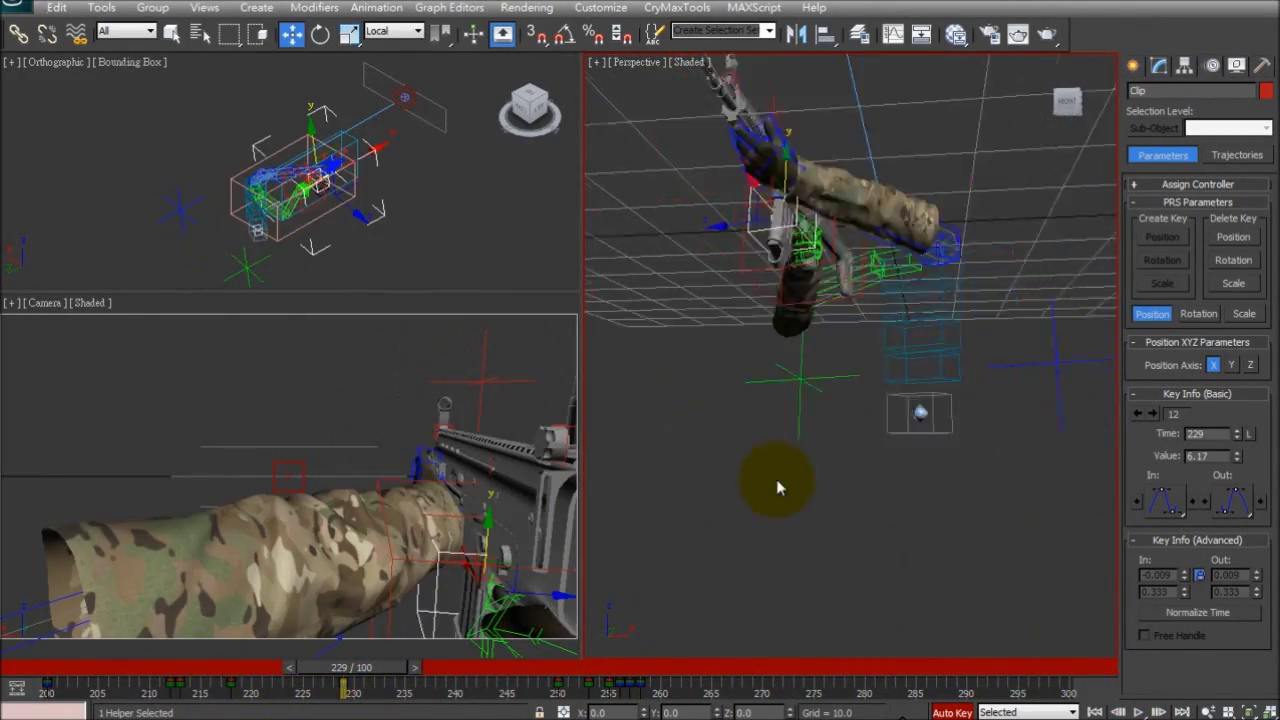
Step: Move the Clip away from the rifle to sit beside the left forearm at frame 229
{"action": "left_click_drag", "start_coordinate": [835, 263], "coordinate": [877, 286]}
{"action": "scroll", "coordinate": [877, 286], "scroll_direction": "up", "scroll_amount": 8}
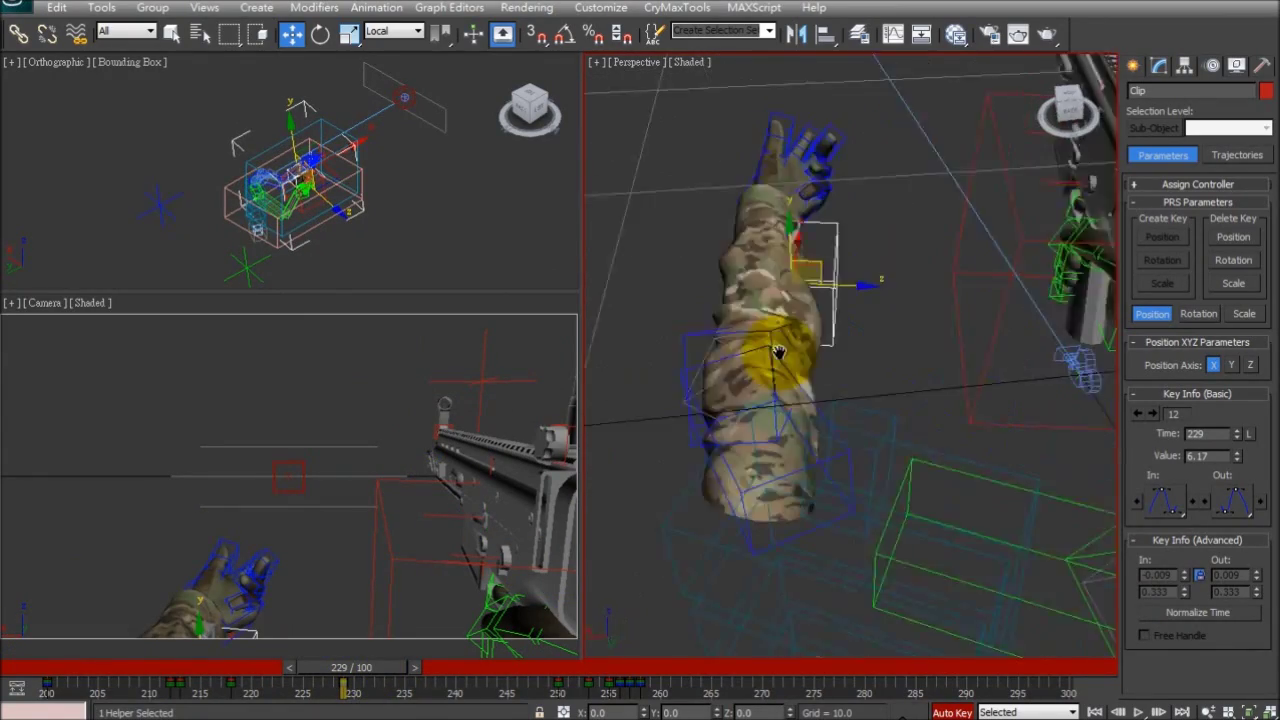
{"action": "left_click_drag", "start_coordinate": [805, 375], "coordinate": [803, 348]}
{"action": "middle_click_drag", "start_coordinate": [803, 348], "coordinate": [1037, 414], "text": "alt"}
{"action": "key", "text": "e"}
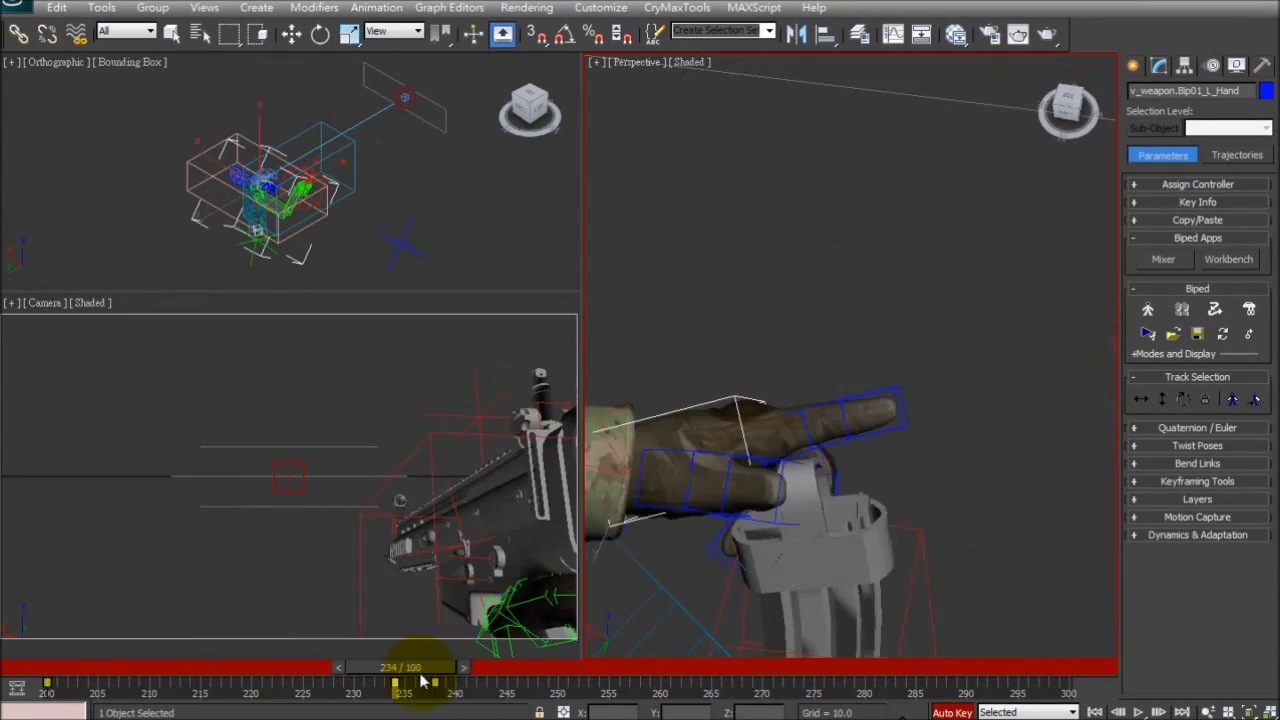
Step: Move the Clip to follow the left hand at frames 234 and 241
{"action": "key", "text": "w"}
{"action": "left_click", "coordinate": [912, 585]}
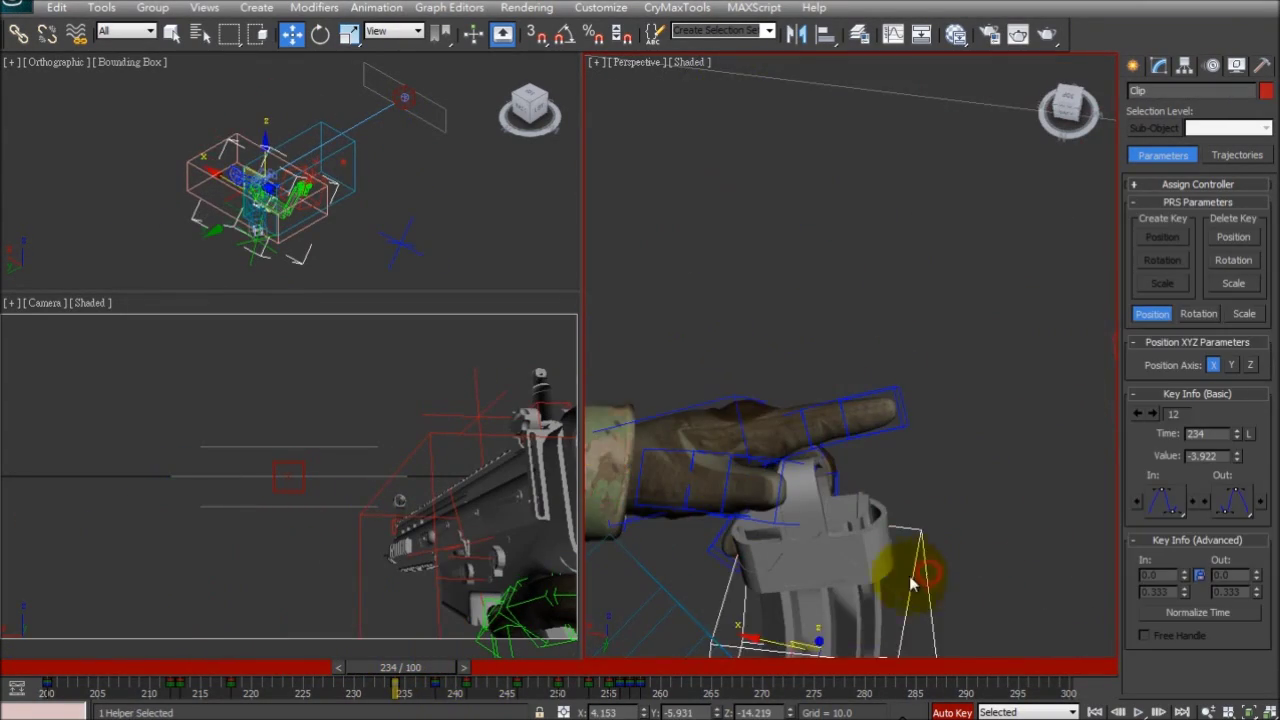
{"action": "scroll", "coordinate": [912, 585], "scroll_direction": "up", "scroll_amount": 6}
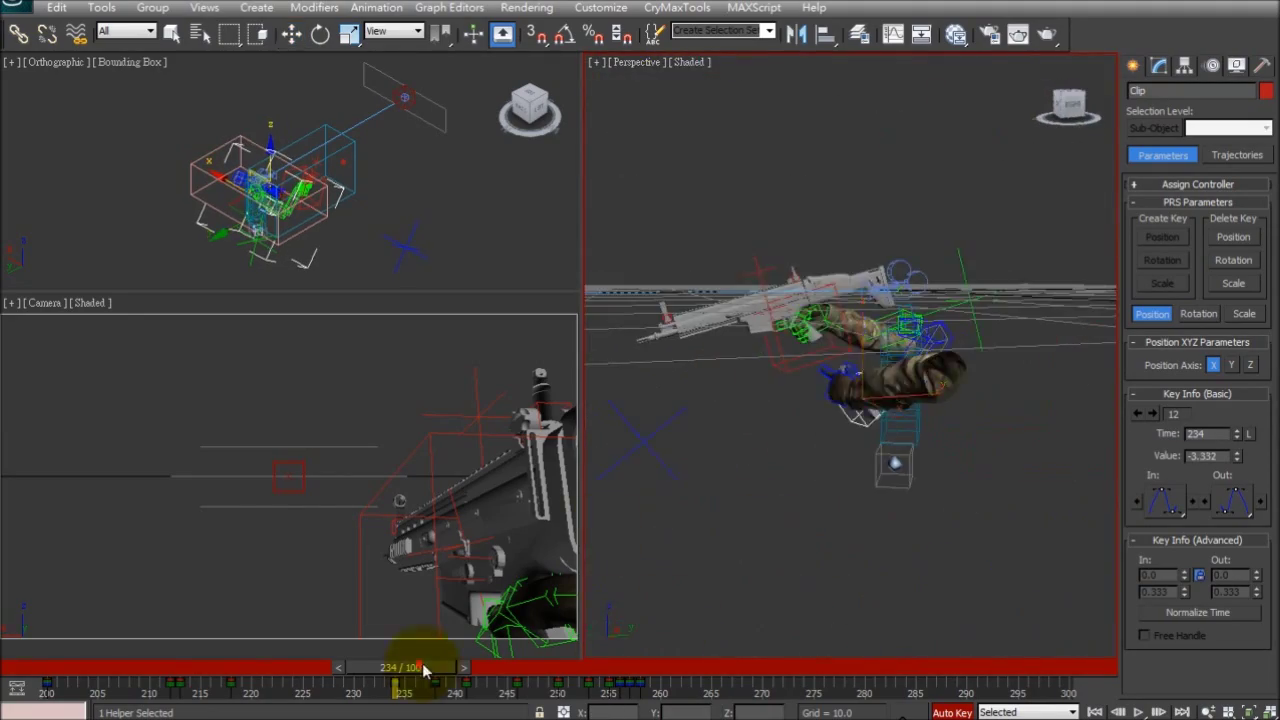
{"action": "left_click_drag", "start_coordinate": [423, 668], "coordinate": [488, 668]}
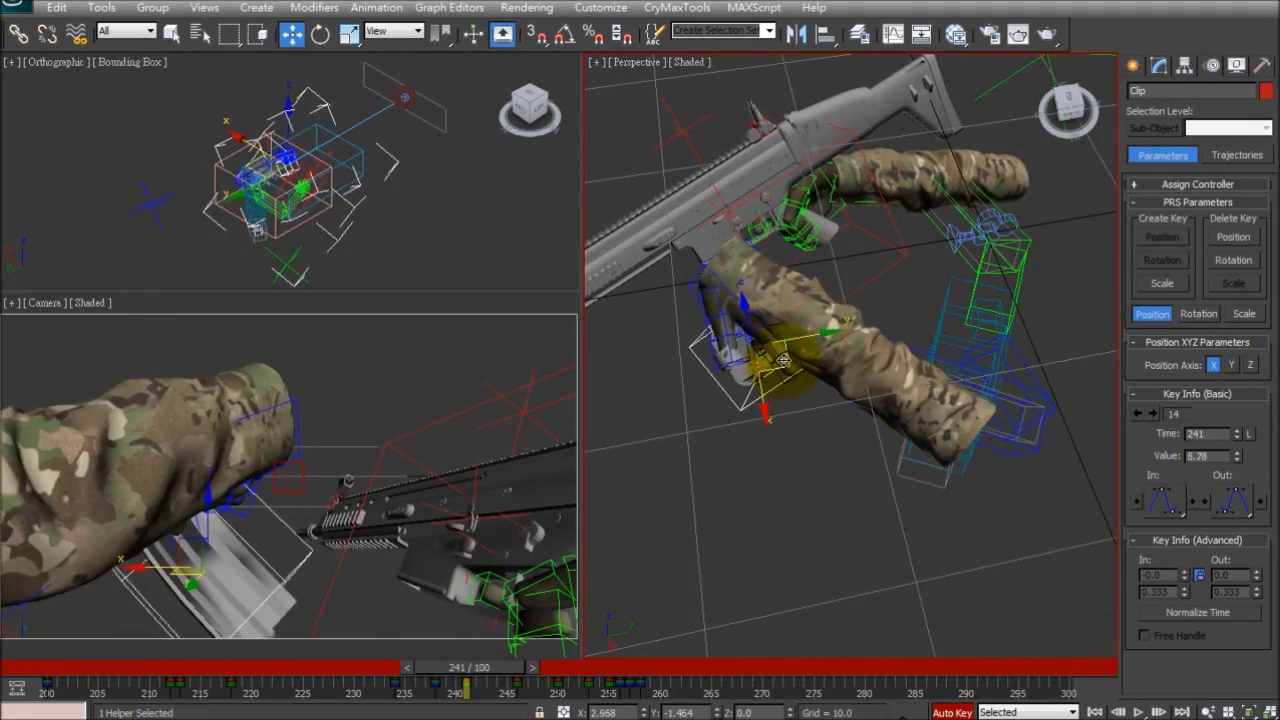
{"action": "left_click_drag", "start_coordinate": [819, 385], "coordinate": [802, 440]}
Step: Rotate the left hand toward the magazine's pull loop at frame 238
{"action": "left_click", "coordinate": [680, 383]}
{"action": "middle_click_drag", "start_coordinate": [850, 400], "coordinate": [649, 451], "text": "alt"}
{"action": "key", "text": "e"}
{"action": "scroll", "coordinate": [700, 370], "scroll_direction": "up", "scroll_amount": 5}
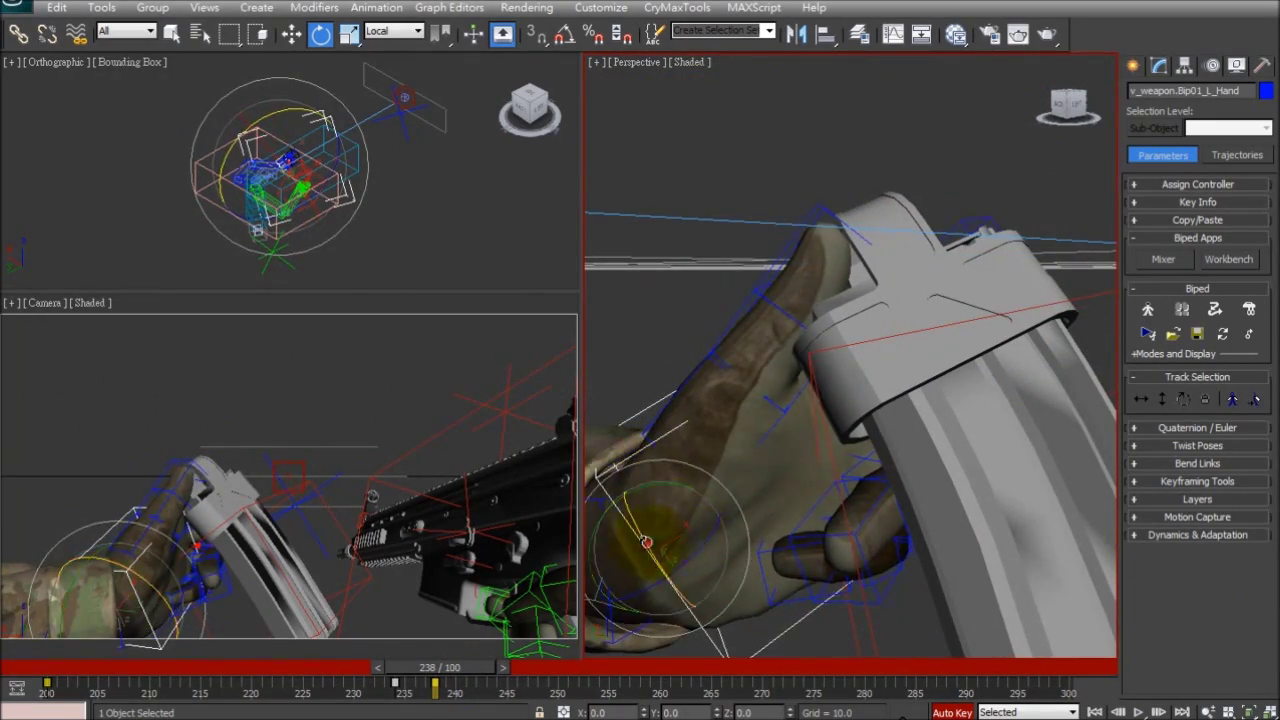
{"action": "middle_click_drag", "start_coordinate": [650, 520], "coordinate": [849, 600], "text": "alt"}
Step: Adjust the left finger bones' rotation around the magazine's pull loop at frame 238
{"action": "left_click", "coordinate": [838, 348]}
{"action": "key", "text": "e"}
{"action": "middle_click_drag", "start_coordinate": [838, 348], "coordinate": [800, 320], "text": "alt"}
{"action": "left_click_drag", "start_coordinate": [809, 341], "coordinate": [822, 342]}
{"action": "middle_click_drag", "start_coordinate": [767, 408], "coordinate": [775, 440], "text": "alt"}
{"action": "left_click", "coordinate": [790, 350]}
{"action": "left_click_drag", "start_coordinate": [788, 342], "coordinate": [820, 340]}
Step: Rotate the left hand about 16 degrees on its Z axis and nudge it toward the magazine at frame 238
{"action": "middle_click_drag", "start_coordinate": [820, 400], "coordinate": [1008, 535], "text": "alt"}
{"action": "left_click", "coordinate": [960, 560]}
{"action": "left_click_drag", "start_coordinate": [922, 545], "coordinate": [967, 541]}
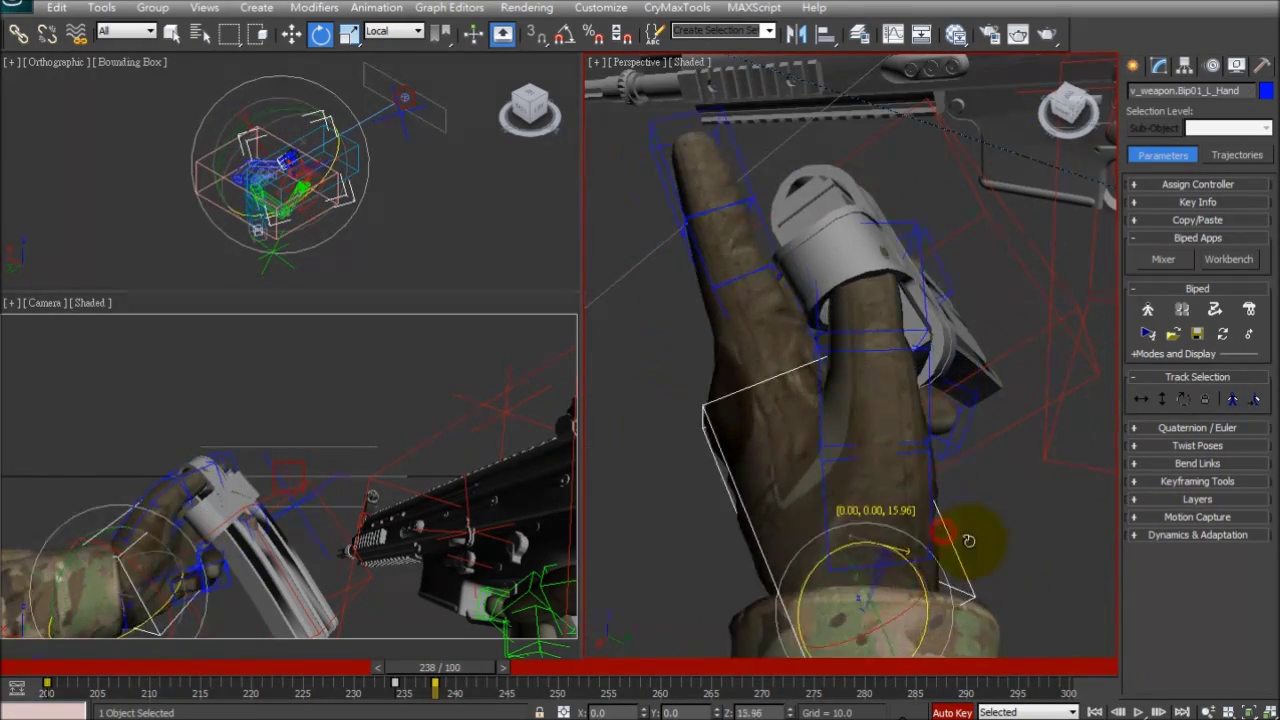
{"action": "middle_click_drag", "start_coordinate": [878, 610], "coordinate": [760, 540], "text": "alt"}
{"action": "left_click_drag", "start_coordinate": [742, 514], "coordinate": [760, 508]}
{"action": "mouse_move", "coordinate": [780, 515]}
{"action": "middle_mouse_down", "text": "alt"}
{"action": "mouse_move", "coordinate": [911, 540]}
{"action": "mouse_move", "coordinate": [800, 523]}
{"action": "middle_mouse_up", "text": "alt"}
{"action": "key", "text": "w"}
{"action": "left_click_drag", "start_coordinate": [800, 523], "coordinate": [815, 520]}
Step: Rotate the left forearm on its X axis to line it up with the hand at frame 238
{"action": "middle_click_drag", "start_coordinate": [815, 520], "coordinate": [789, 467], "text": "alt"}
{"action": "left_click", "coordinate": [789, 467]}
{"action": "key", "text": "e"}
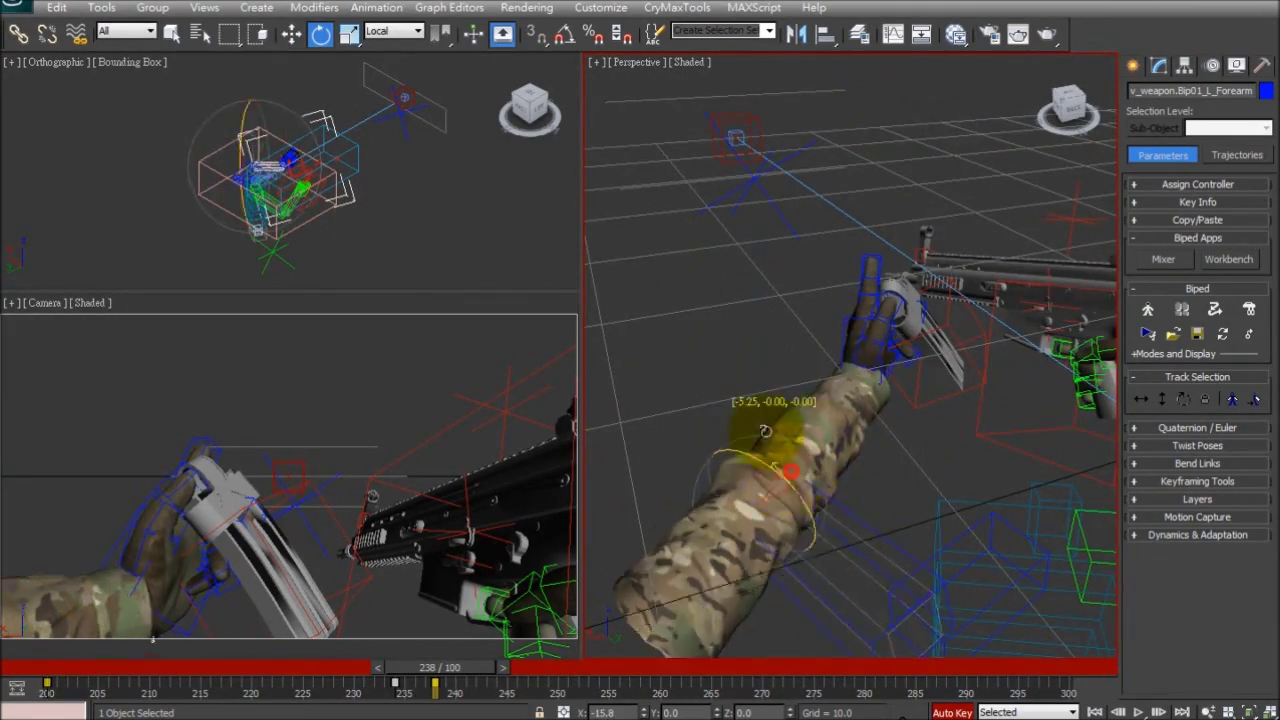
{"action": "left_click_drag", "start_coordinate": [914, 395], "coordinate": [916, 390]}
{"action": "middle_click_drag", "start_coordinate": [916, 390], "coordinate": [787, 428], "text": "alt"}
Step: Move the left hand closer to the magazine's pull loop at frame 238
{"action": "key", "text": "w"}
{"action": "left_click_drag", "start_coordinate": [787, 428], "coordinate": [789, 417]}
{"action": "middle_click_drag", "start_coordinate": [790, 420], "coordinate": [722, 497], "text": "alt"}
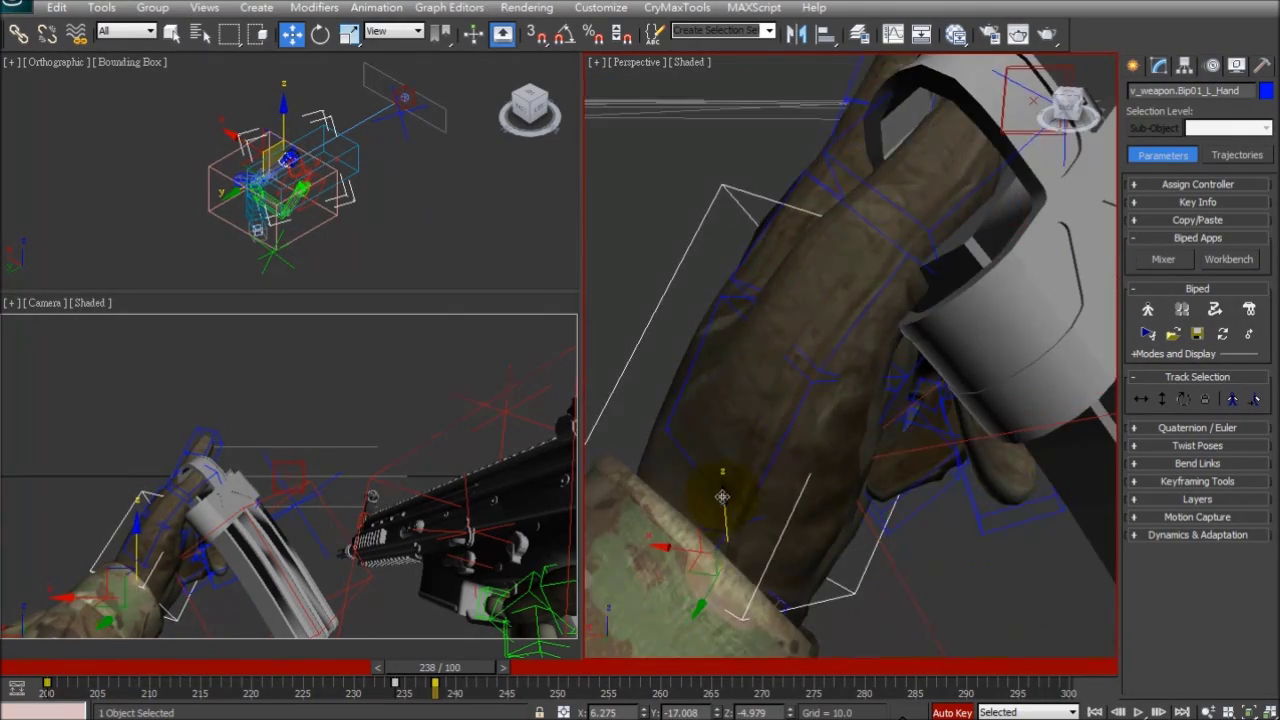
{"action": "left_click_drag", "start_coordinate": [680, 537], "coordinate": [670, 536]}
{"action": "middle_click_drag", "start_coordinate": [670, 536], "coordinate": [880, 400], "text": "alt"}
Step: Rotate the left thumb's tip bone (Finger02) against the magazine loop at frame 238
{"action": "left_click", "coordinate": [931, 138]}
{"action": "key", "text": "e"}
{"action": "middle_click_drag", "start_coordinate": [935, 200], "coordinate": [957, 277], "text": "alt"}
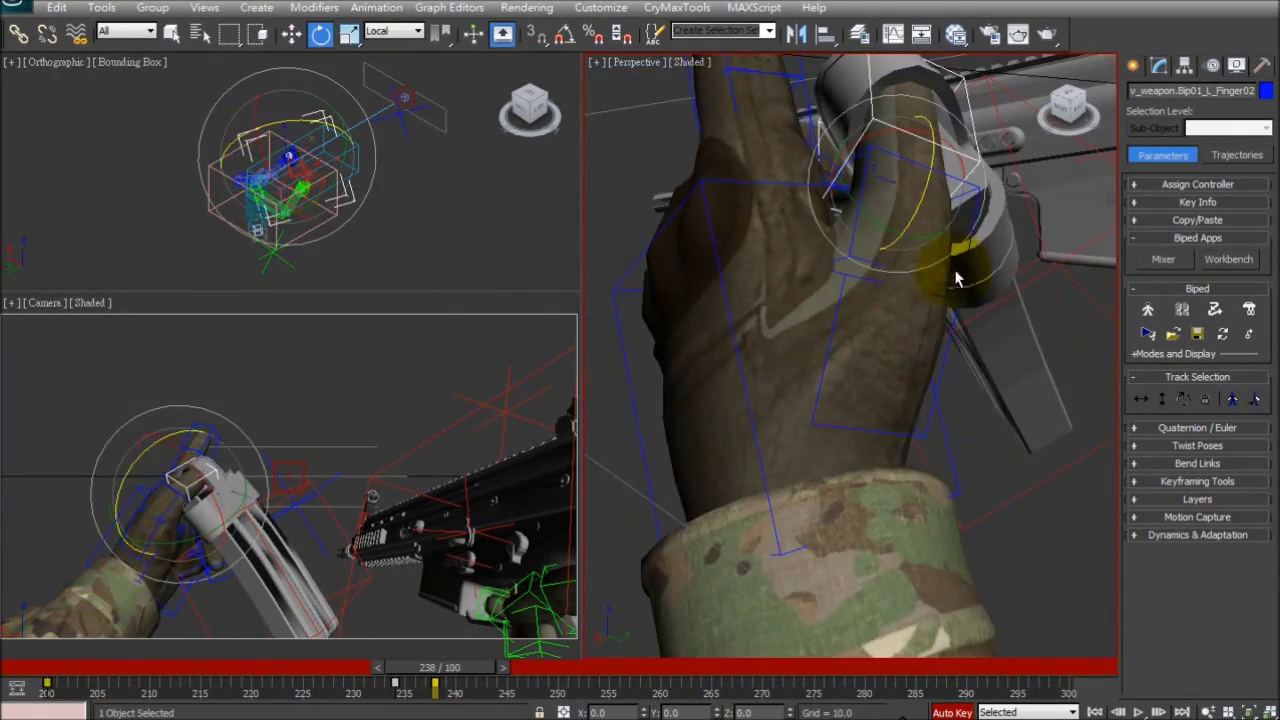
Step: Reposition the left hand so the thumb passes through the magazine's pull loop at frame 238
{"action": "left_click", "coordinate": [770, 420]}
{"action": "key", "text": "w"}
{"action": "middle_click_drag", "start_coordinate": [726, 553], "coordinate": [790, 335], "text": "alt"}
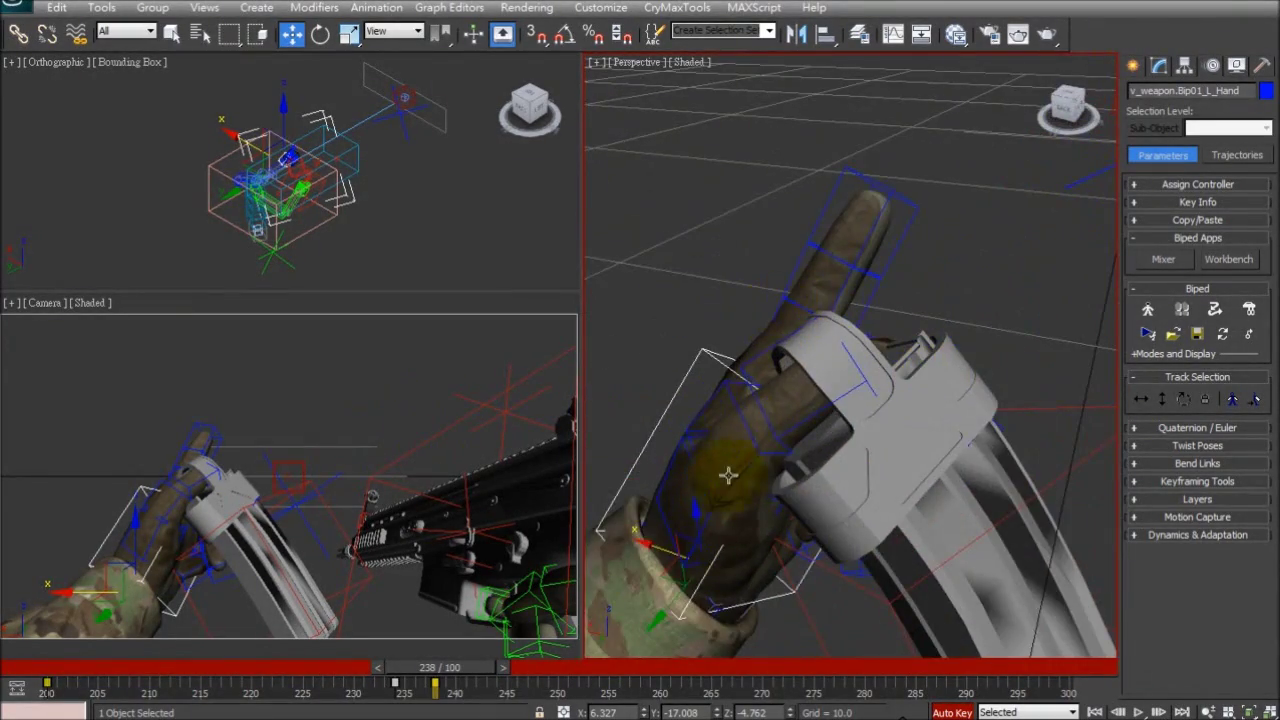
{"action": "middle_click_drag", "start_coordinate": [728, 475], "coordinate": [749, 509], "text": "alt"}
{"action": "left_click_drag", "start_coordinate": [789, 607], "coordinate": [771, 549]}
{"action": "middle_click_drag", "start_coordinate": [771, 549], "coordinate": [708, 502], "text": "alt"}
{"action": "left_click_drag", "start_coordinate": [708, 502], "coordinate": [706, 471]}
{"action": "middle_click_drag", "start_coordinate": [706, 471], "coordinate": [788, 500], "text": "alt"}
Step: Rotate the left hand around the magazine and bend the thumb tip (Finger02) about 5 degrees on Z
{"action": "key", "text": "e"}
{"action": "left_click_drag", "start_coordinate": [792, 453], "coordinate": [702, 474]}
{"action": "middle_click_drag", "start_coordinate": [702, 474], "coordinate": [640, 494], "text": "alt"}
{"action": "left_click_drag", "start_coordinate": [640, 494], "coordinate": [623, 491]}
{"action": "middle_click_drag", "start_coordinate": [623, 491], "coordinate": [744, 366], "text": "alt"}
{"action": "middle_click_drag", "start_coordinate": [868, 333], "coordinate": [761, 507], "text": "alt"}
{"action": "key", "text": "w"}
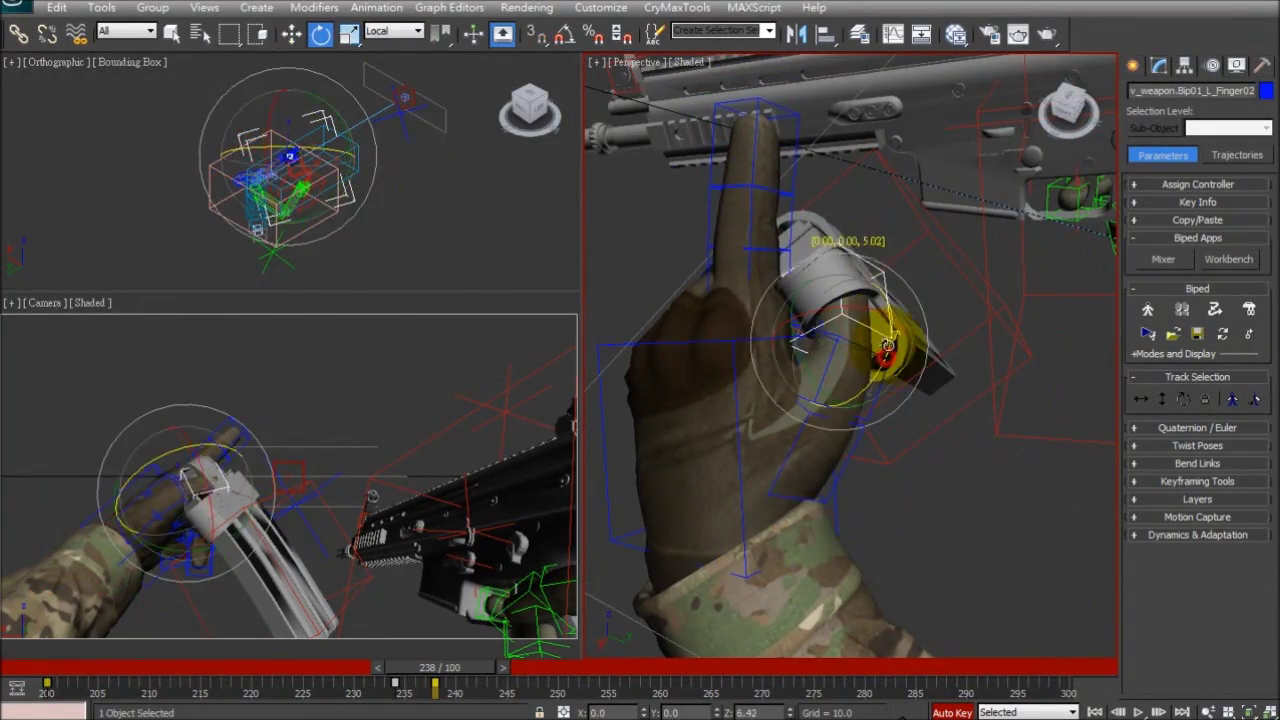
Step: Curl the left index finger's joints over the magazine's pull loop at frame 238
{"action": "left_click_drag", "start_coordinate": [709, 290], "coordinate": [712, 268]}
{"action": "middle_click_drag", "start_coordinate": [712, 268], "coordinate": [768, 330], "text": "alt"}
{"action": "left_click", "coordinate": [766, 243]}
{"action": "middle_click_drag", "start_coordinate": [848, 312], "coordinate": [885, 283], "text": "alt"}
{"action": "left_click", "coordinate": [803, 286]}
{"action": "middle_click_drag", "start_coordinate": [803, 286], "coordinate": [754, 298], "text": "alt"}
{"action": "left_click_drag", "start_coordinate": [748, 290], "coordinate": [744, 296]}
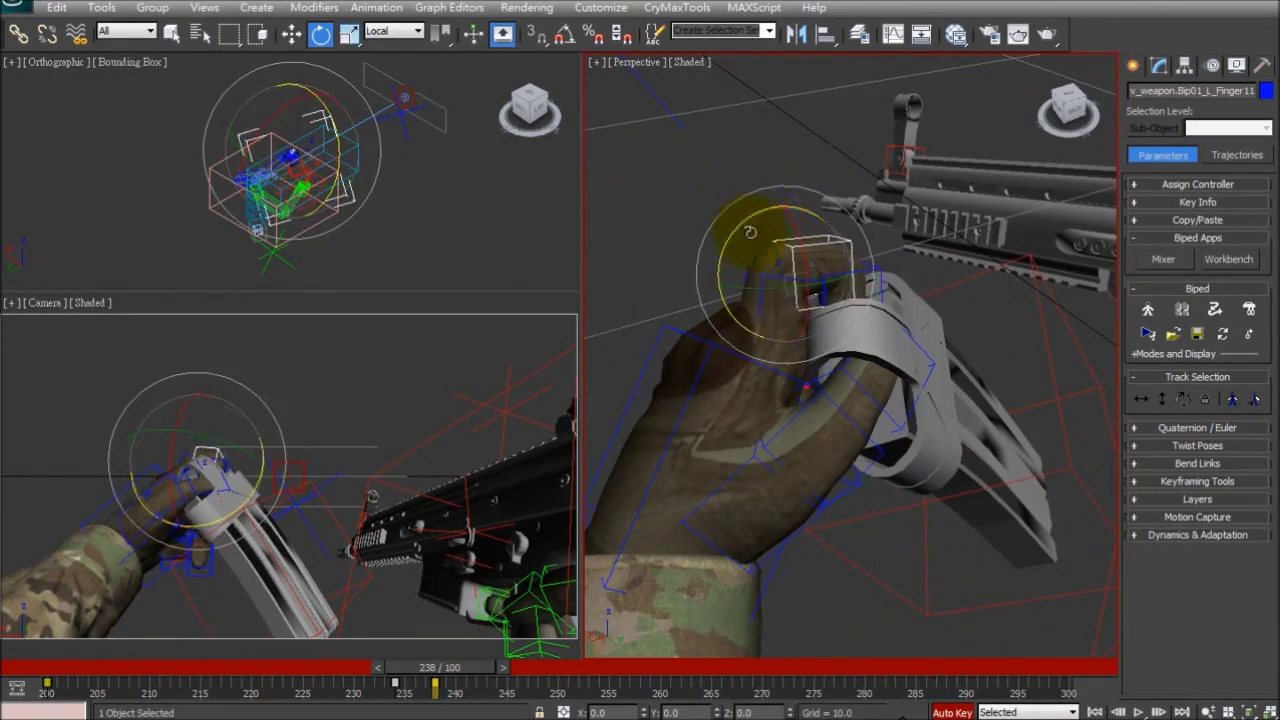
{"action": "key", "text": "Page_Up"}
{"action": "middle_click_drag", "start_coordinate": [736, 206], "coordinate": [873, 306], "text": "alt"}
{"action": "left_click_drag", "start_coordinate": [806, 363], "coordinate": [808, 364]}
Step: Fine-tune the left hand's rotation and position behind the curled index finger at frame 238
{"action": "middle_click_drag", "start_coordinate": [808, 364], "coordinate": [728, 452], "text": "alt"}
{"action": "left_click", "coordinate": [692, 503]}
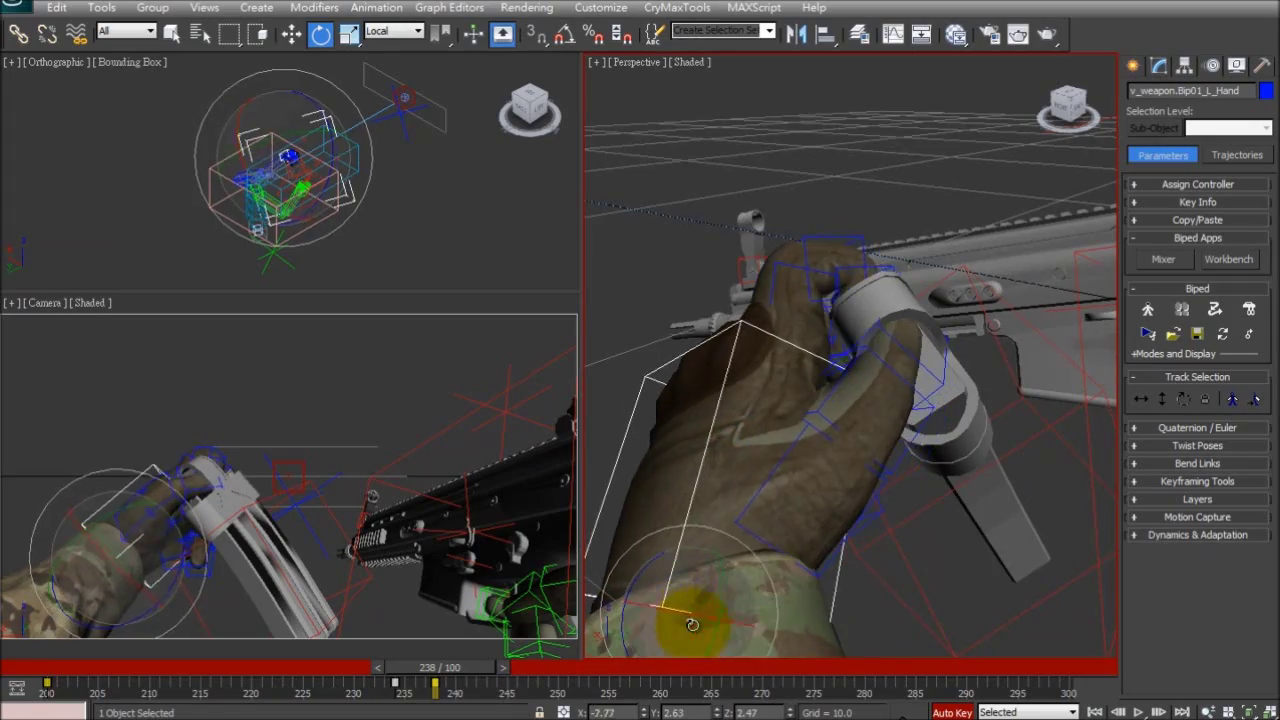
{"action": "key", "text": "w"}
{"action": "middle_click_drag", "start_coordinate": [717, 593], "coordinate": [811, 630], "text": "alt"}
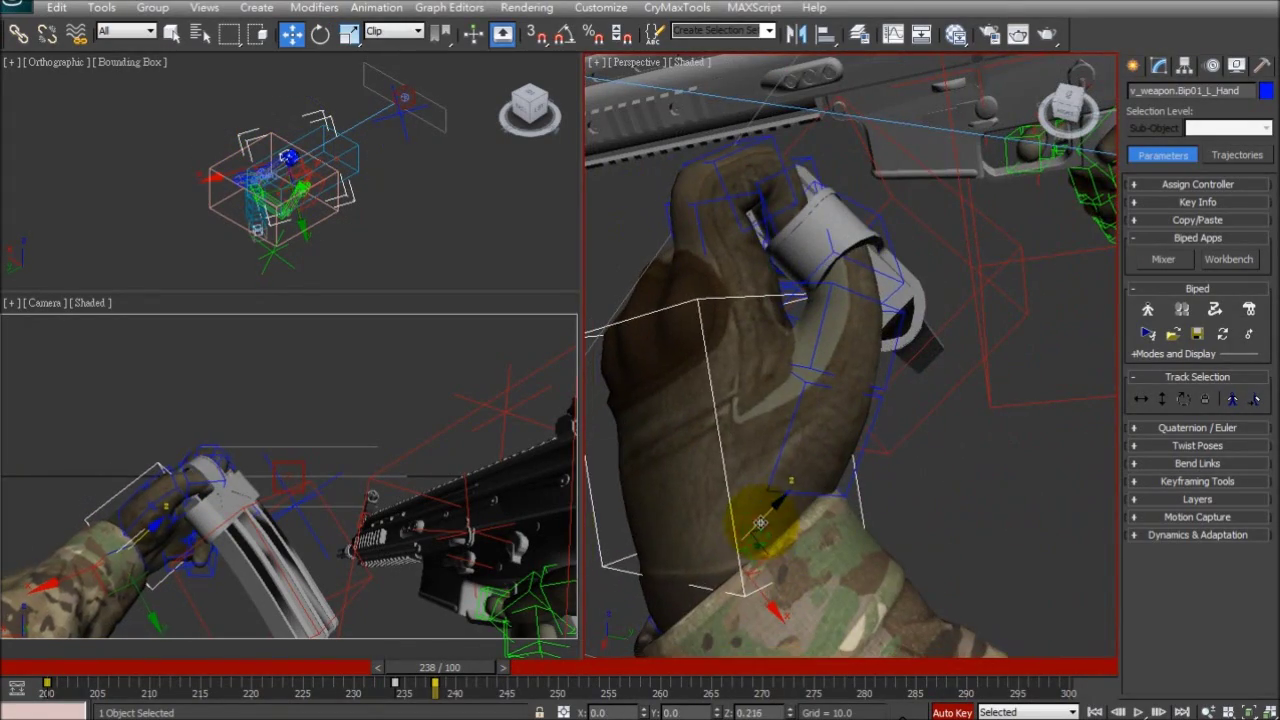
{"action": "middle_click_drag", "start_coordinate": [769, 564], "coordinate": [930, 364], "text": "alt"}
{"action": "key", "text": "e"}
Step: Curl the left middle finger (Finger2) over the end of the magazine at frame 238
{"action": "left_click", "coordinate": [767, 409]}
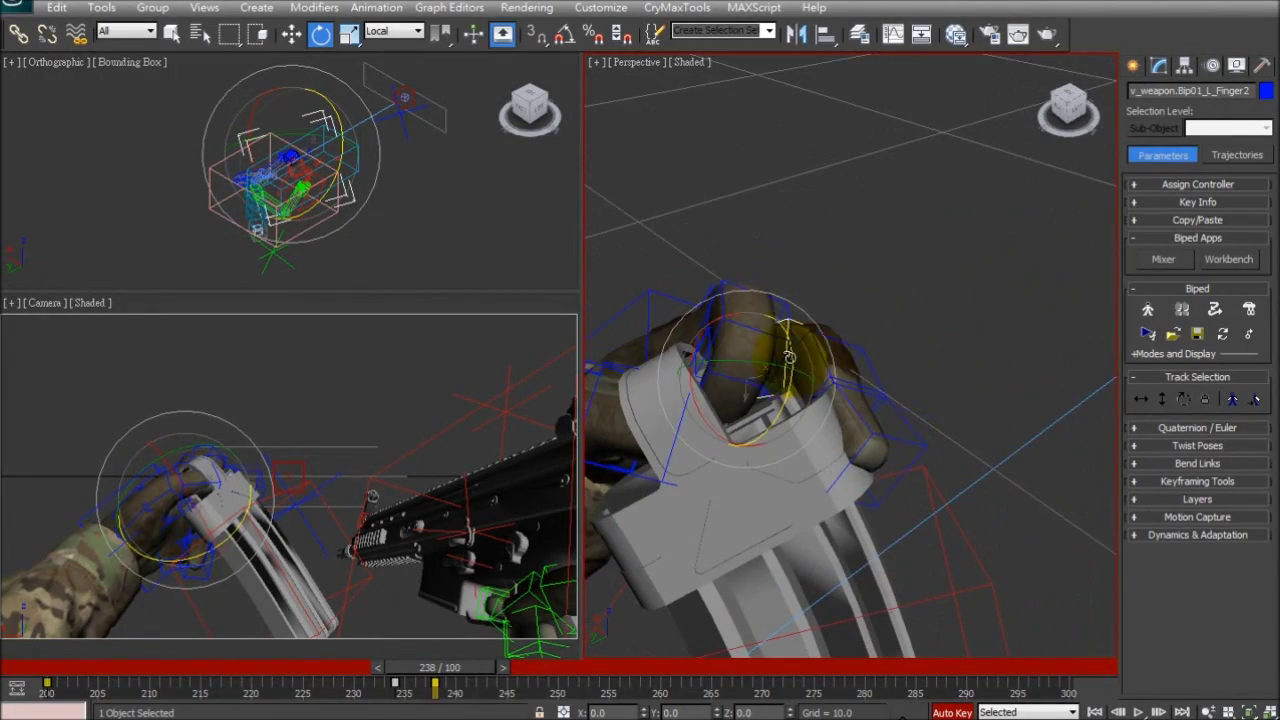
{"action": "left_click", "coordinate": [808, 350]}
{"action": "middle_click_drag", "start_coordinate": [808, 350], "coordinate": [608, 255], "text": "alt"}
{"action": "left_click_drag", "start_coordinate": [758, 279], "coordinate": [790, 262]}
{"action": "middle_click_drag", "start_coordinate": [790, 262], "coordinate": [760, 249], "text": "alt"}
{"action": "left_click_drag", "start_coordinate": [665, 285], "coordinate": [735, 300]}
{"action": "middle_click_drag", "start_coordinate": [735, 300], "coordinate": [748, 453], "text": "alt"}
Step: Refine the remaining left finger joints so they wrap around the magazine at frame 238
{"action": "left_click_drag", "start_coordinate": [748, 453], "coordinate": [1003, 378]}
{"action": "left_click_drag", "start_coordinate": [735, 312], "coordinate": [752, 318]}
{"action": "middle_click_drag", "start_coordinate": [752, 318], "coordinate": [694, 286], "text": "alt"}
{"action": "left_click", "coordinate": [694, 286]}
{"action": "left_click", "coordinate": [663, 340]}
{"action": "middle_click_drag", "start_coordinate": [663, 340], "coordinate": [818, 430], "text": "alt"}
{"action": "left_click_drag", "start_coordinate": [840, 353], "coordinate": [843, 350]}
{"action": "middle_click_drag", "start_coordinate": [843, 350], "coordinate": [705, 543], "text": "alt"}
Step: Rotate the left hand about 10.66 degrees on its Y axis and shift it against the magazine at frame 238
{"action": "left_click", "coordinate": [812, 398]}
{"action": "middle_click_drag", "start_coordinate": [812, 398], "coordinate": [1024, 471], "text": "alt"}
{"action": "left_click_drag", "start_coordinate": [1024, 471], "coordinate": [1029, 494]}
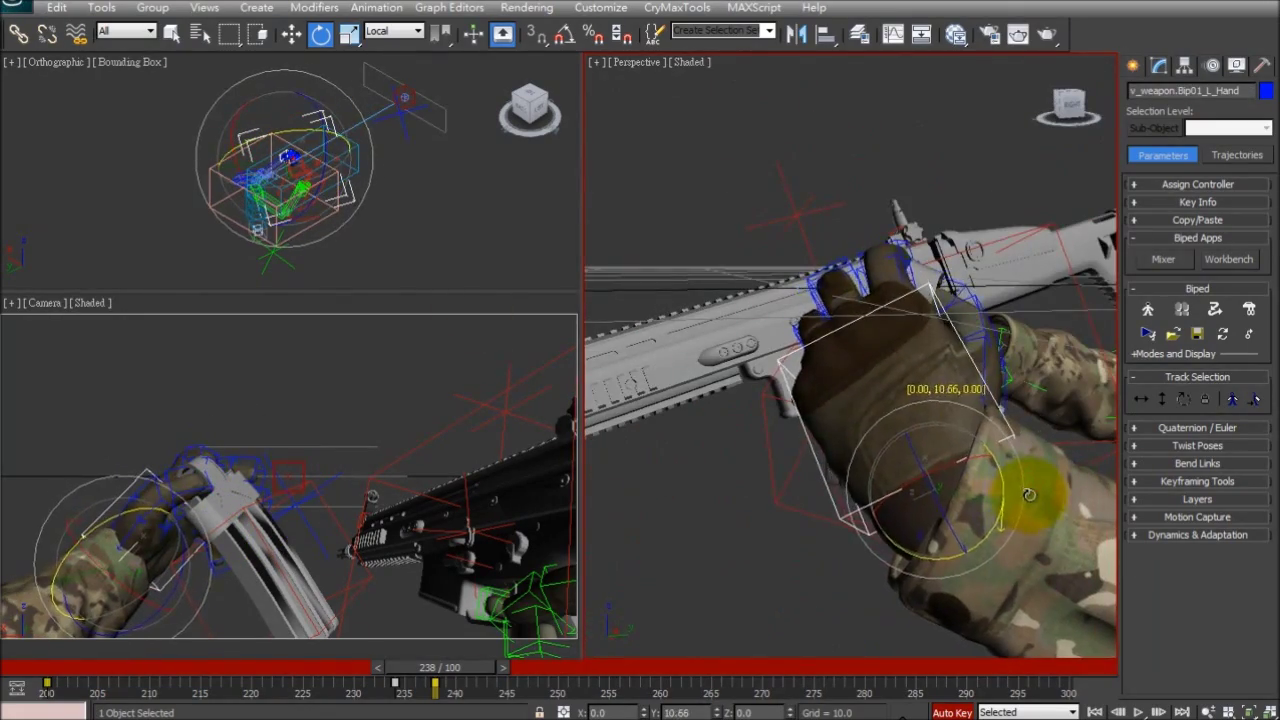
{"action": "key", "text": "w"}
{"action": "middle_click_drag", "start_coordinate": [1029, 494], "coordinate": [957, 500], "text": "alt"}
{"action": "left_click_drag", "start_coordinate": [957, 500], "coordinate": [950, 492]}
{"action": "mouse_move", "coordinate": [950, 492]}
{"action": "middle_mouse_down", "text": "alt"}
{"action": "mouse_move", "coordinate": [809, 443]}
{"action": "mouse_move", "coordinate": [910, 402]}
{"action": "mouse_move", "coordinate": [950, 485]}
{"action": "middle_mouse_up", "text": "alt"}
Step: Nudge the left hand's position to tighten its grip on the magazine at frame 238
{"action": "key", "text": "e"}
{"action": "key", "text": "w"}
{"action": "left_click_drag", "start_coordinate": [851, 526], "coordinate": [848, 522]}
{"action": "middle_click_drag", "start_coordinate": [848, 522], "coordinate": [800, 512], "text": "alt"}
{"action": "left_click_drag", "start_coordinate": [804, 515], "coordinate": [814, 529]}
{"action": "scroll", "coordinate": [737, 480], "scroll_direction": "down", "scroll_amount": 3}
Step: Rotate the left forearm beneath the gripping hand at frame 238
{"action": "key", "text": "e"}
{"action": "left_click", "coordinate": [745, 478]}
{"action": "mouse_move", "coordinate": [745, 478]}
{"action": "middle_mouse_down", "text": "alt"}
{"action": "mouse_move", "coordinate": [921, 484]}
{"action": "mouse_move", "coordinate": [760, 490]}
{"action": "middle_mouse_up", "text": "alt"}
{"action": "left_click", "coordinate": [884, 496]}
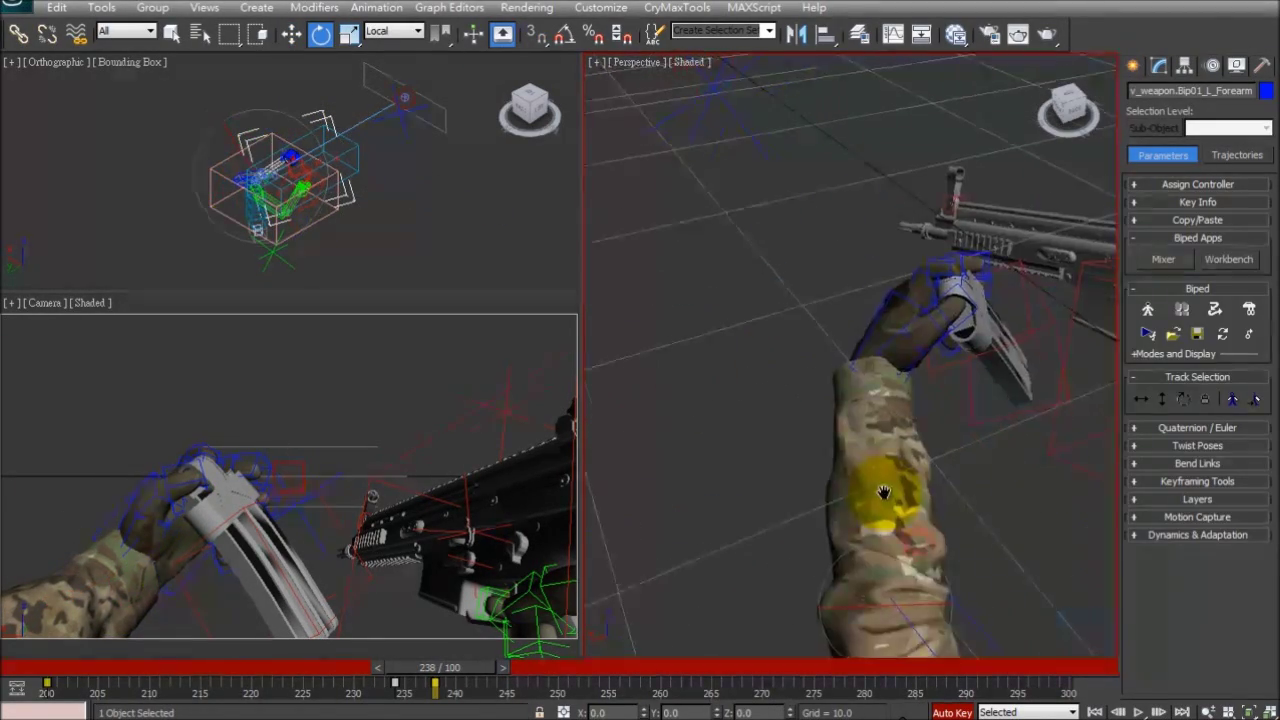
{"action": "middle_click_drag", "start_coordinate": [886, 497], "coordinate": [896, 540], "text": "alt"}
{"action": "left_click_drag", "start_coordinate": [896, 555], "coordinate": [934, 549]}
Step: Refine the left forearm's rotation so the sleeve follows the wrist naturally at frame 238
{"action": "middle_click_drag", "start_coordinate": [934, 549], "coordinate": [1045, 480], "text": "alt"}
{"action": "left_click", "coordinate": [1060, 438]}
{"action": "left_click", "coordinate": [1076, 440]}
{"action": "left_click_drag", "start_coordinate": [1070, 422], "coordinate": [949, 411]}
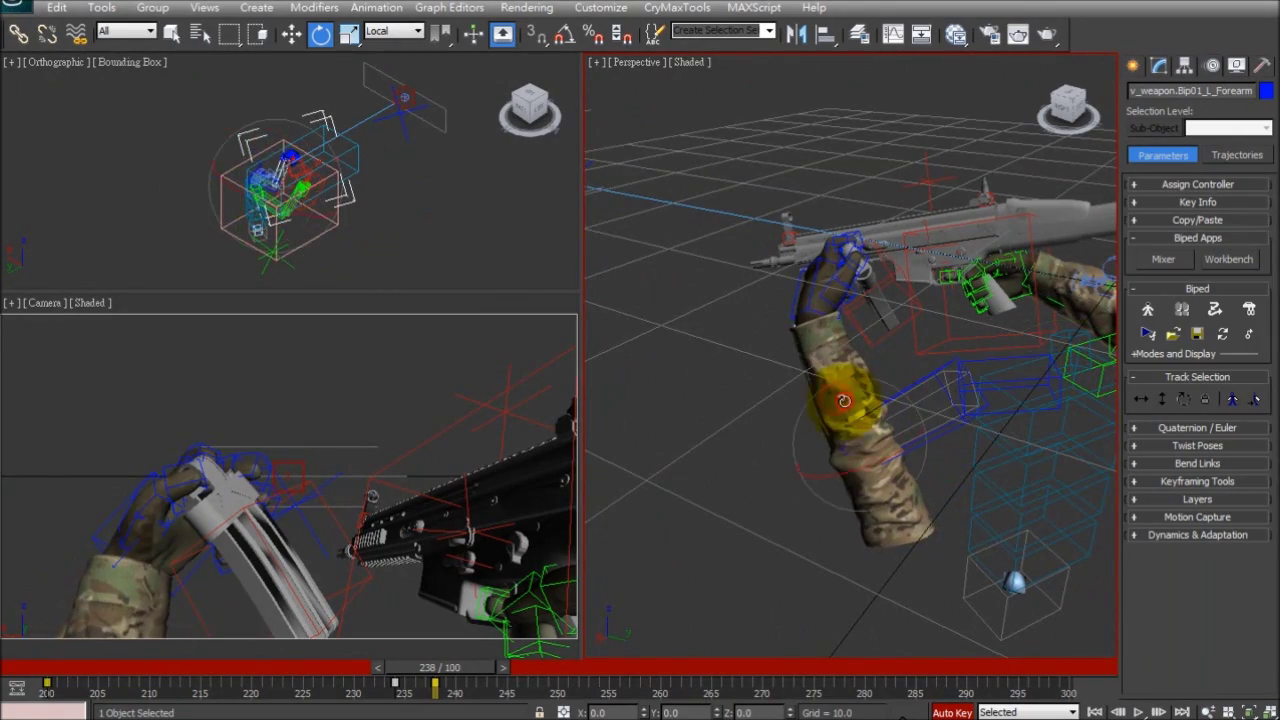
{"action": "left_click_drag", "start_coordinate": [929, 470], "coordinate": [934, 471]}
{"action": "middle_click_drag", "start_coordinate": [934, 471], "coordinate": [758, 447], "text": "alt"}
{"action": "left_click_drag", "start_coordinate": [757, 436], "coordinate": [764, 446]}
{"action": "middle_click_drag", "start_coordinate": [764, 446], "coordinate": [915, 415], "text": "alt"}
Step: Readjust the left middle finger (Finger2) and its neighbour on the magazine's pull loop at frame 238
{"action": "left_click", "coordinate": [851, 371]}
{"action": "left_click", "coordinate": [698, 300]}
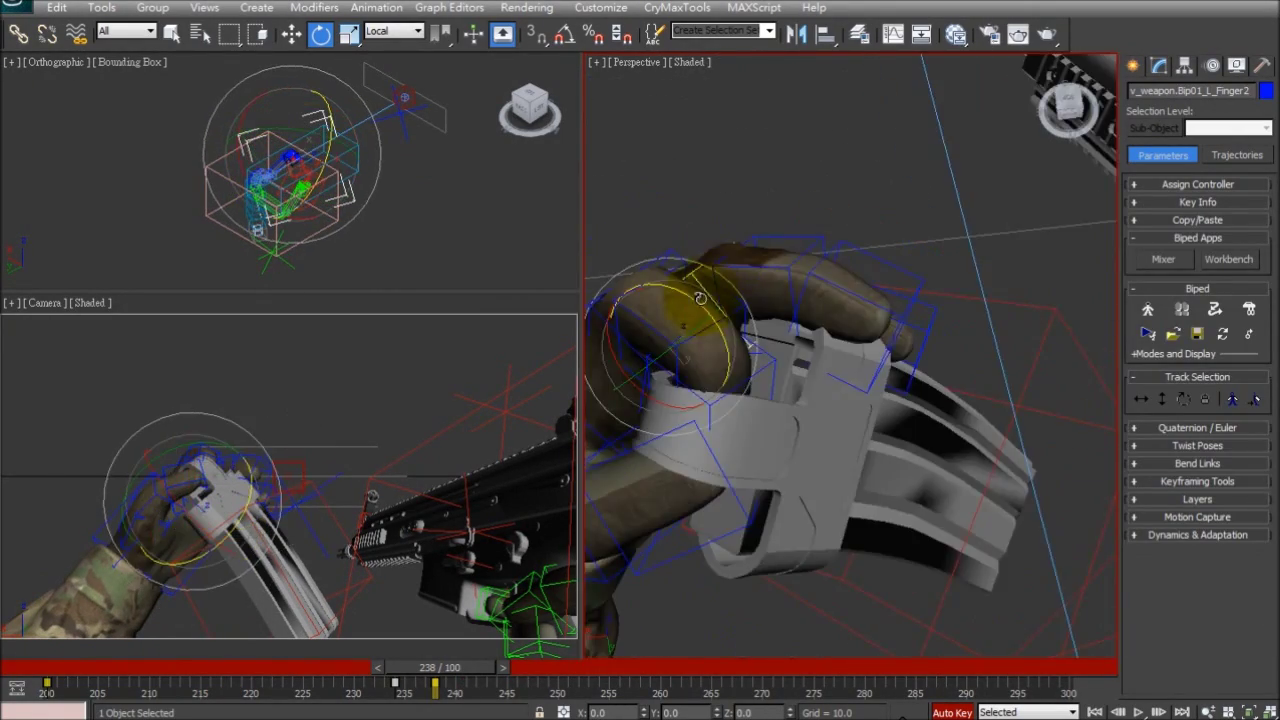
{"action": "middle_click_drag", "start_coordinate": [866, 302], "coordinate": [798, 252], "text": "alt"}
{"action": "left_click", "coordinate": [790, 239]}
Step: Shift the left hand to sit closer to the magazine at frame 238
{"action": "middle_click_drag", "start_coordinate": [895, 271], "coordinate": [927, 432], "text": "alt"}
{"action": "middle_click_drag", "start_coordinate": [1030, 496], "coordinate": [917, 528], "text": "alt"}
{"action": "key", "text": "w"}
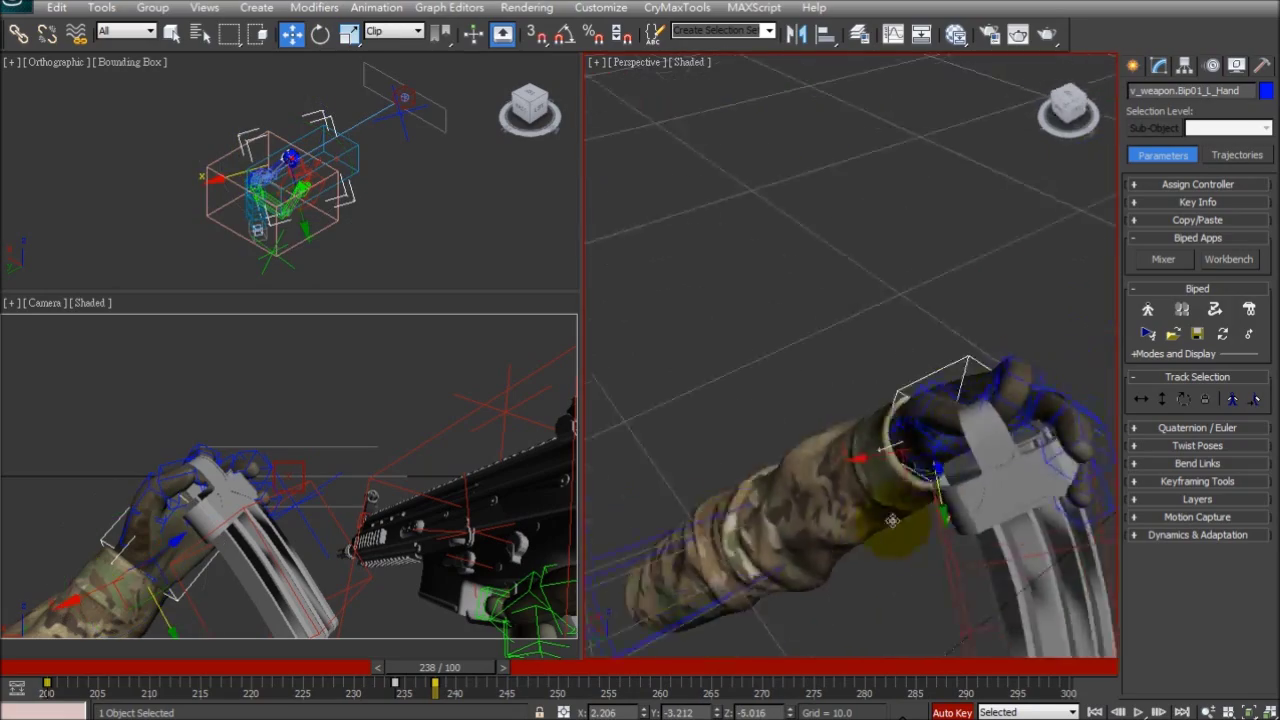
{"action": "middle_click_drag", "start_coordinate": [985, 474], "coordinate": [841, 407], "text": "alt"}
{"action": "middle_click_drag", "start_coordinate": [953, 512], "coordinate": [1030, 525], "text": "alt"}
Step: Rotate the left outer finger joints, including Finger32, to close around the magazine at frame 238
{"action": "left_click", "coordinate": [930, 368]}
{"action": "key", "text": "e"}
{"action": "mouse_move", "coordinate": [943, 371]}
{"action": "middle_mouse_down", "text": "alt"}
{"action": "mouse_move", "coordinate": [669, 283]}
{"action": "mouse_move", "coordinate": [942, 394]}
{"action": "middle_mouse_up", "text": "alt"}
{"action": "middle_click_drag", "start_coordinate": [1077, 436], "coordinate": [889, 314], "text": "alt"}
{"action": "left_click", "coordinate": [803, 322]}
{"action": "middle_click_drag", "start_coordinate": [812, 325], "coordinate": [905, 423], "text": "alt"}
Step: Adjust the rotation of the left outer fingertip (Finger32) against the magazine at frame 234
{"action": "left_click_drag", "start_coordinate": [438, 668], "coordinate": [399, 677]}
{"action": "scroll", "coordinate": [763, 504], "scroll_direction": "down", "scroll_amount": 5}
{"action": "middle_click_drag", "start_coordinate": [763, 504], "coordinate": [763, 531], "text": "alt"}
{"action": "scroll", "coordinate": [820, 477], "scroll_direction": "up", "scroll_amount": 5}
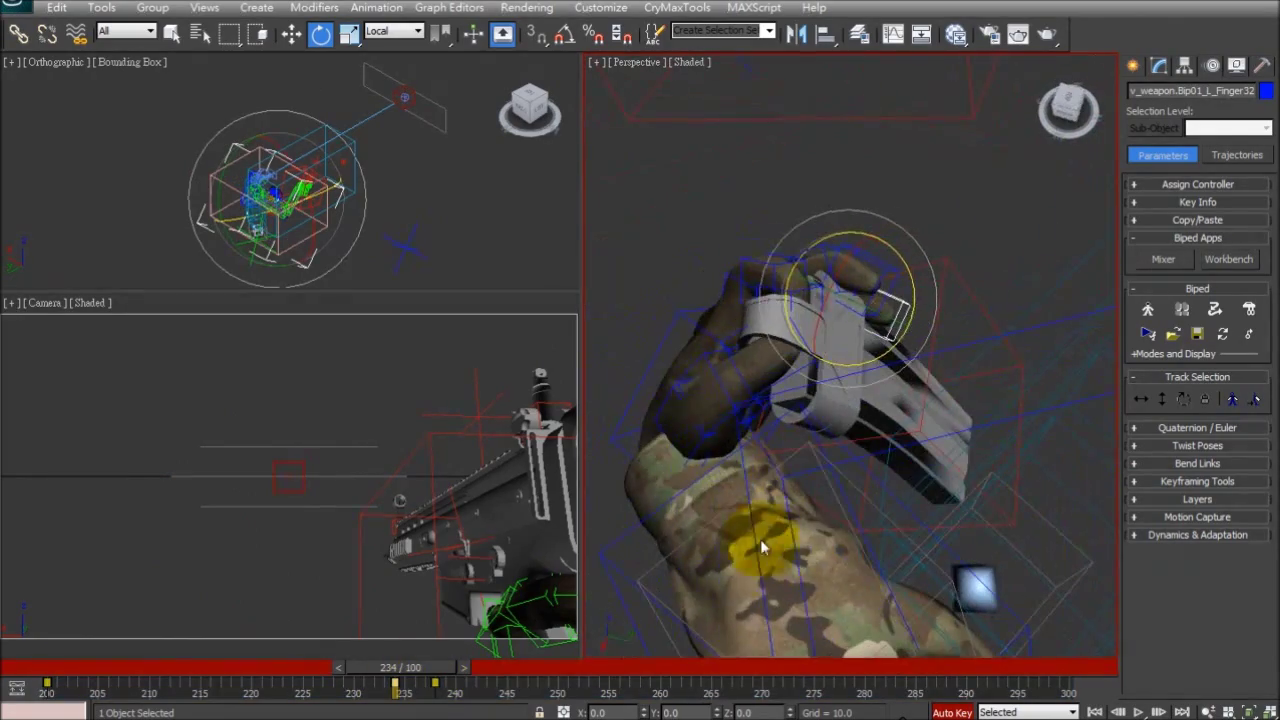
{"action": "mouse_move", "coordinate": [417, 678]}
{"action": "left_mouse_down"}
{"action": "mouse_move", "coordinate": [428, 684]}
{"action": "mouse_move", "coordinate": [415, 683]}
{"action": "left_mouse_up"}
{"action": "middle_click_drag", "start_coordinate": [840, 420], "coordinate": [900, 370], "text": "alt"}
{"action": "left_click", "coordinate": [957, 274]}
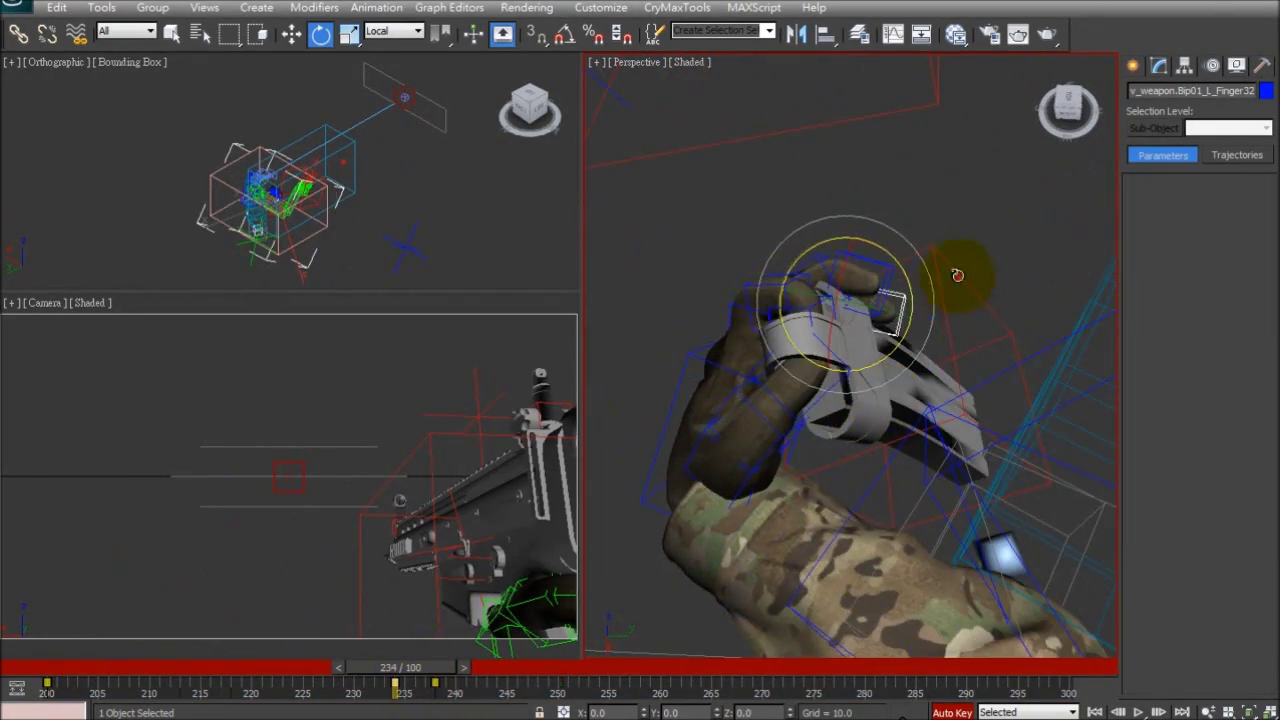
{"action": "left_click_drag", "start_coordinate": [973, 400], "coordinate": [991, 326]}
Step: Compare the grip at frames 238 and 234, and select the left index fingertip (Finger12) for rotation at frame 234
{"action": "left_click_drag", "start_coordinate": [420, 668], "coordinate": [460, 680]}
{"action": "scroll", "coordinate": [712, 430], "scroll_direction": "down", "scroll_amount": 4}
{"action": "left_click_drag", "start_coordinate": [696, 314], "coordinate": [704, 297]}
{"action": "left_click_drag", "start_coordinate": [455, 670], "coordinate": [424, 676]}
{"action": "middle_click_drag", "start_coordinate": [860, 420], "coordinate": [825, 462], "text": "alt"}
{"action": "scroll", "coordinate": [826, 455], "scroll_direction": "up", "scroll_amount": 4}
{"action": "middle_click_drag", "start_coordinate": [838, 547], "coordinate": [779, 490], "text": "alt"}
{"action": "key", "text": "w"}
{"action": "key", "text": "e"}
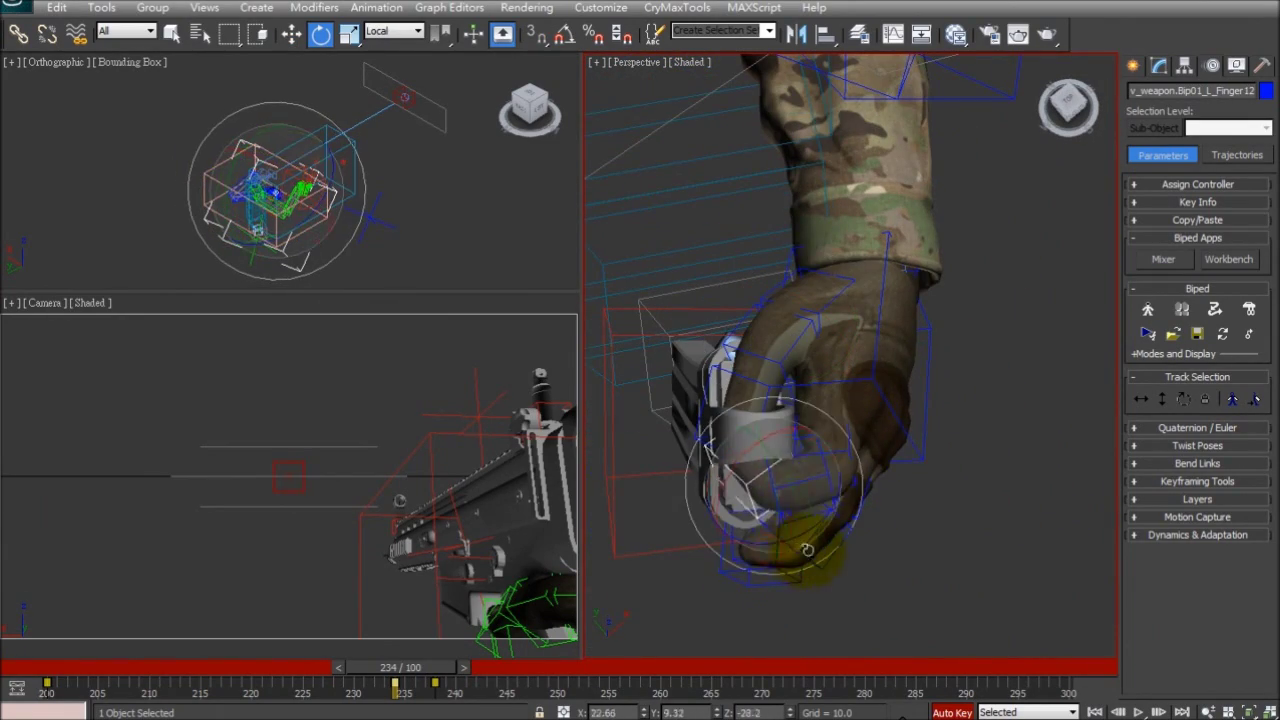
Step: Rotate a left finger's three-joint chain slightly so it rests on the magazine at frame 234
{"action": "middle_click_drag", "start_coordinate": [848, 467], "coordinate": [703, 443], "text": "alt"}
{"action": "middle_click_drag", "start_coordinate": [640, 476], "coordinate": [850, 384], "text": "alt"}
{"action": "double_click", "coordinate": [812, 394]}
{"action": "key", "text": "e"}
{"action": "left_click_drag", "start_coordinate": [806, 298], "coordinate": [794, 286]}
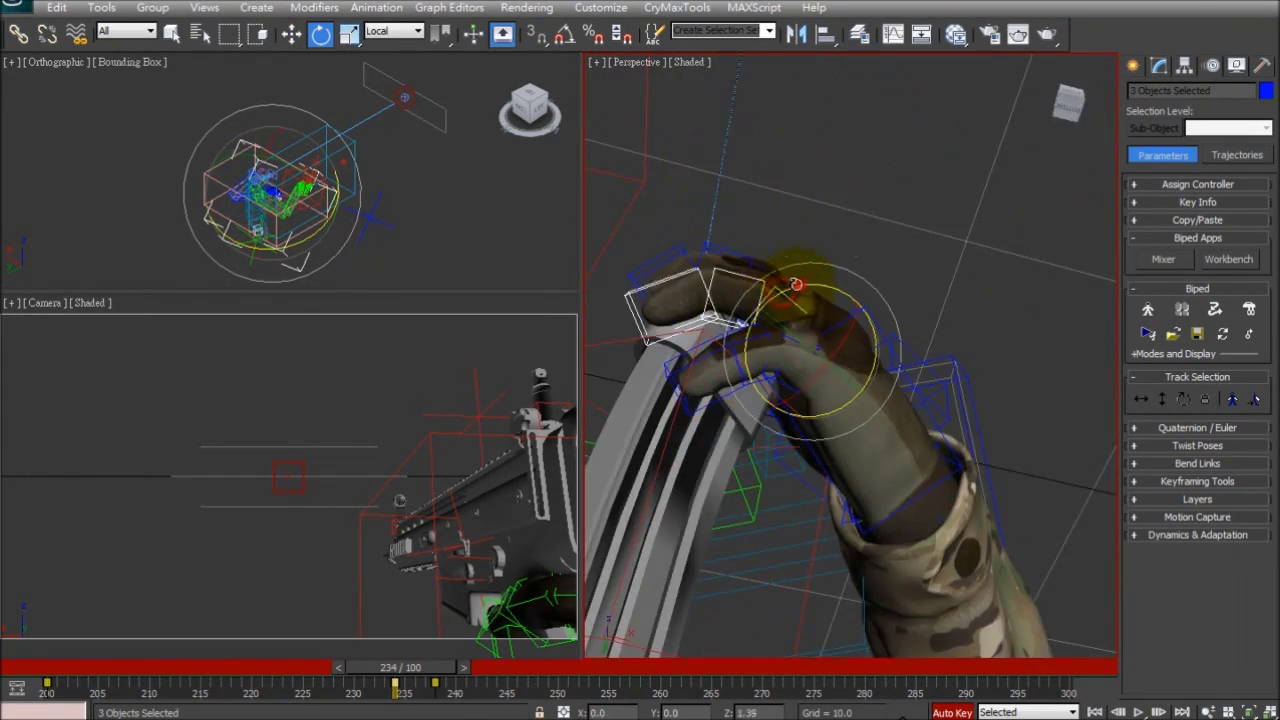
Step: Rotate the neighbouring finger's two outer joints about 9 degrees around the magazine's edge at frame 234
{"action": "middle_click_drag", "start_coordinate": [796, 288], "coordinate": [738, 312], "text": "alt"}
{"action": "left_click", "coordinate": [688, 280]}
{"action": "double_click", "coordinate": [736, 314]}
{"action": "left_click_drag", "start_coordinate": [736, 306], "coordinate": [746, 297]}
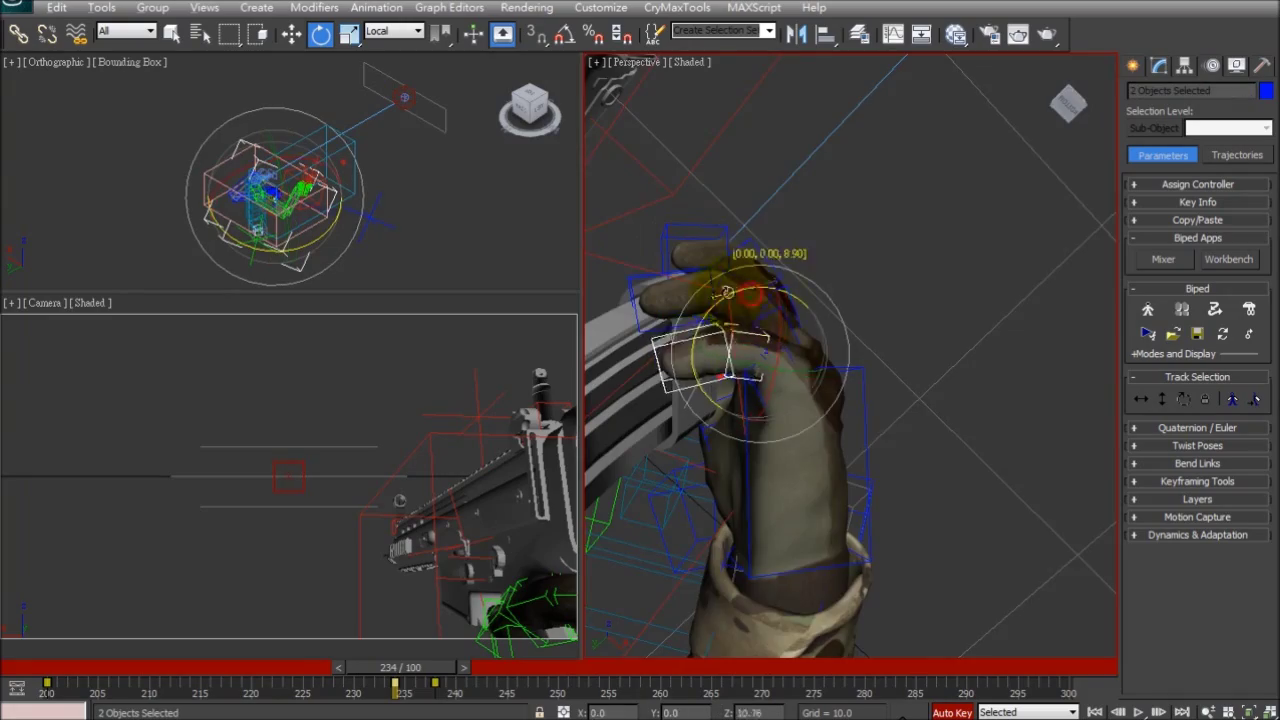
{"action": "middle_click_drag", "start_coordinate": [746, 297], "coordinate": [400, 529], "text": "alt"}
Step: Rotate the Clip to a more level angle at frame 241
{"action": "scroll", "coordinate": [402, 532], "scroll_direction": "down", "scroll_amount": 5}
{"action": "left_click_drag", "start_coordinate": [438, 669], "coordinate": [510, 645]}
{"action": "key", "text": "e"}
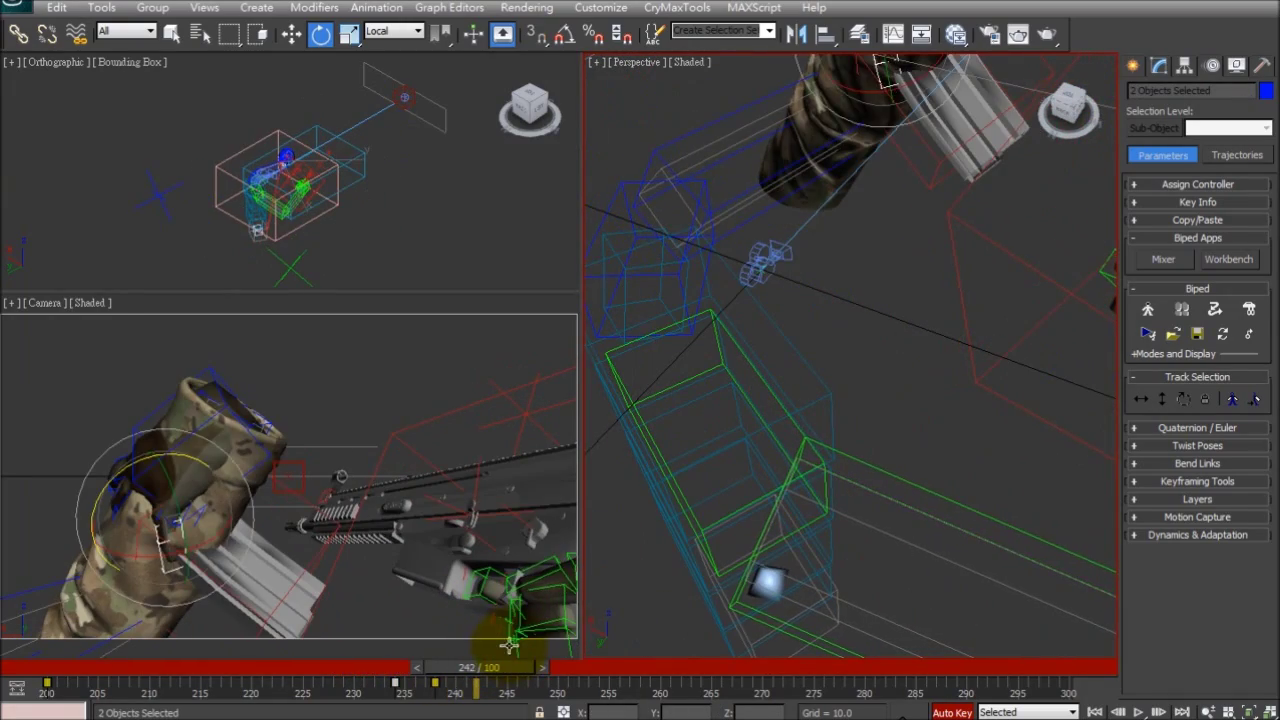
{"action": "middle_click_drag", "start_coordinate": [972, 130], "coordinate": [955, 214]}
{"action": "left_click", "coordinate": [956, 218]}
{"action": "left_click_drag", "start_coordinate": [488, 667], "coordinate": [477, 667]}
{"action": "left_click_drag", "start_coordinate": [991, 143], "coordinate": [978, 92]}
Step: Adjust the Clip's angle and position at frame 246 on its way to the rifle
{"action": "left_click_drag", "start_coordinate": [484, 667], "coordinate": [534, 651]}
{"action": "left_click_drag", "start_coordinate": [1034, 224], "coordinate": [1020, 277]}
{"action": "middle_click_drag", "start_coordinate": [1020, 277], "coordinate": [985, 218], "text": "alt"}
{"action": "key", "text": "w"}
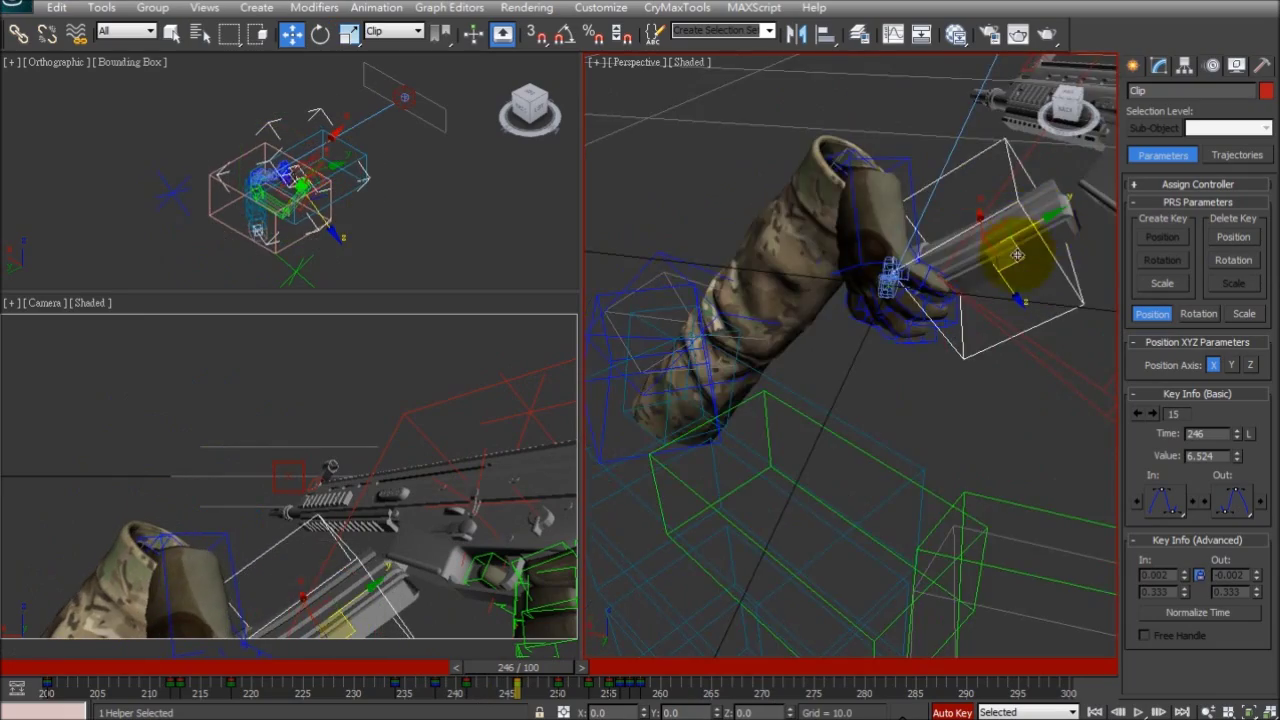
{"action": "left_click_drag", "start_coordinate": [1006, 263], "coordinate": [993, 308]}
Step: Rotate and move the left hand (L_Hand) onto the base of the magazine at frame 241
{"action": "left_click_drag", "start_coordinate": [559, 667], "coordinate": [507, 668]}
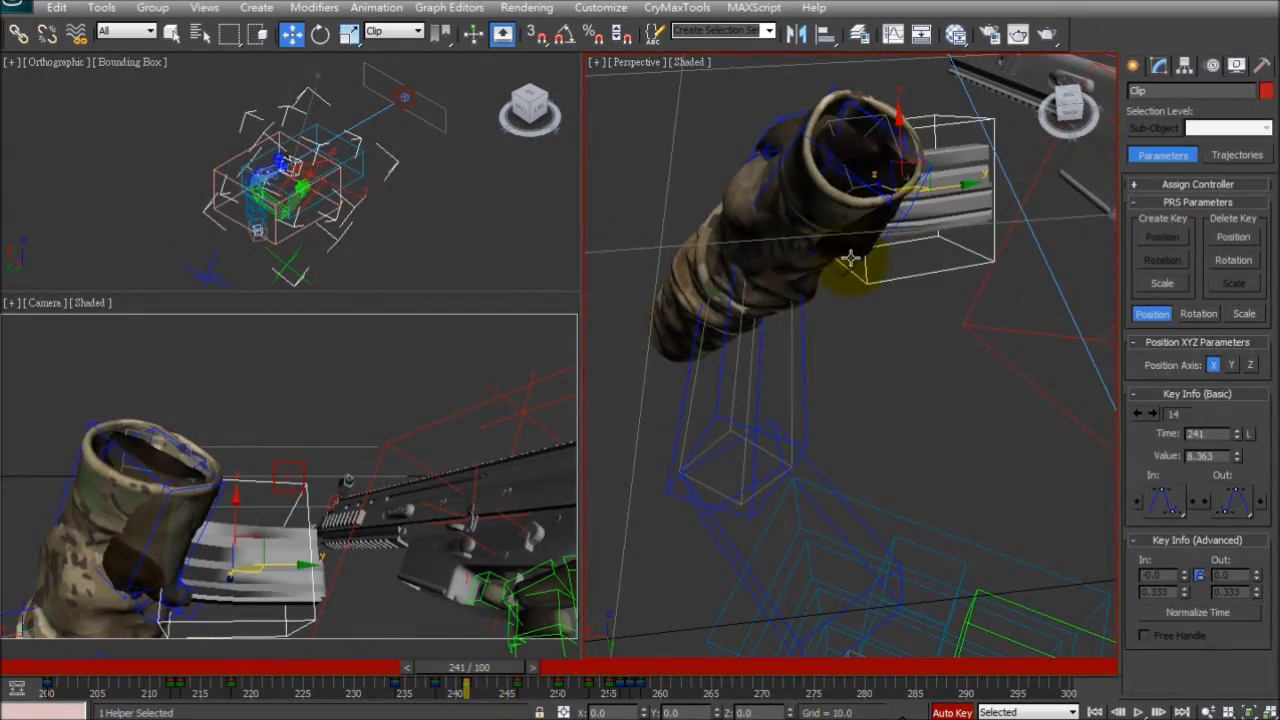
{"action": "left_click", "coordinate": [851, 260]}
{"action": "key", "text": "e"}
{"action": "middle_click_drag", "start_coordinate": [901, 346], "coordinate": [893, 228], "text": "alt"}
{"action": "left_click_drag", "start_coordinate": [891, 209], "coordinate": [801, 350]}
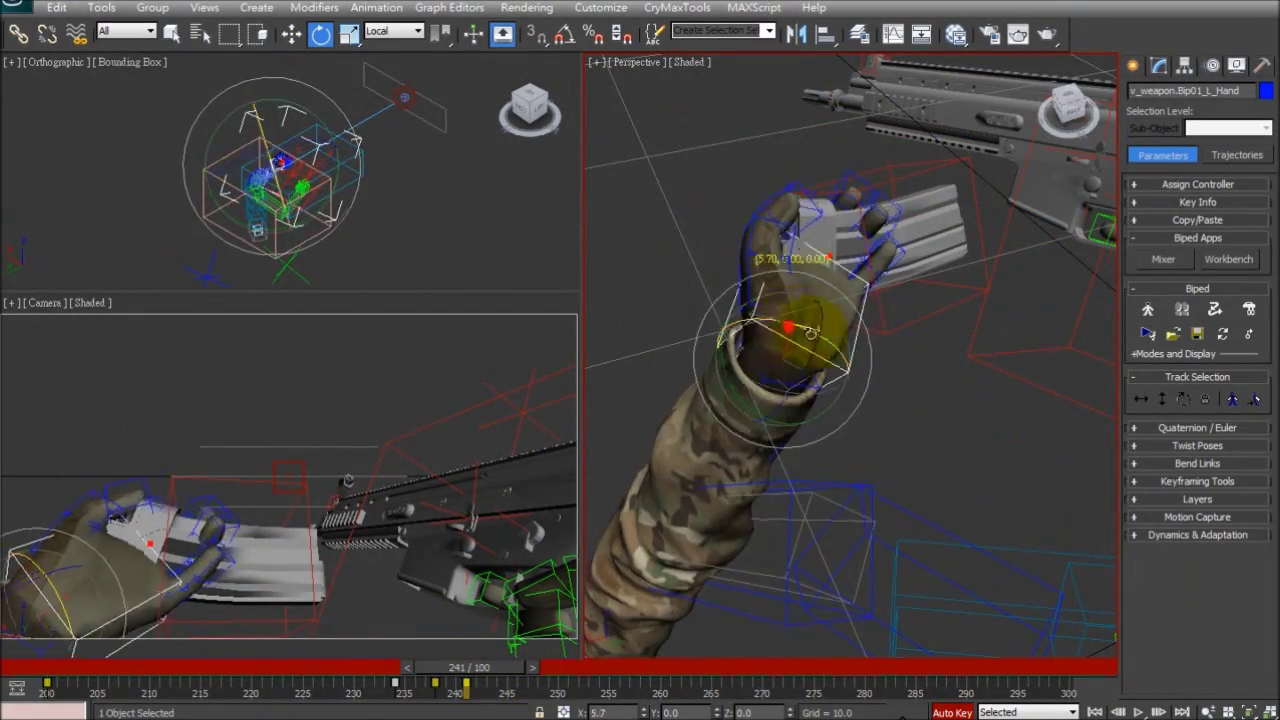
{"action": "key", "text": "w"}
{"action": "middle_click_drag", "start_coordinate": [770, 400], "coordinate": [853, 297], "text": "alt"}
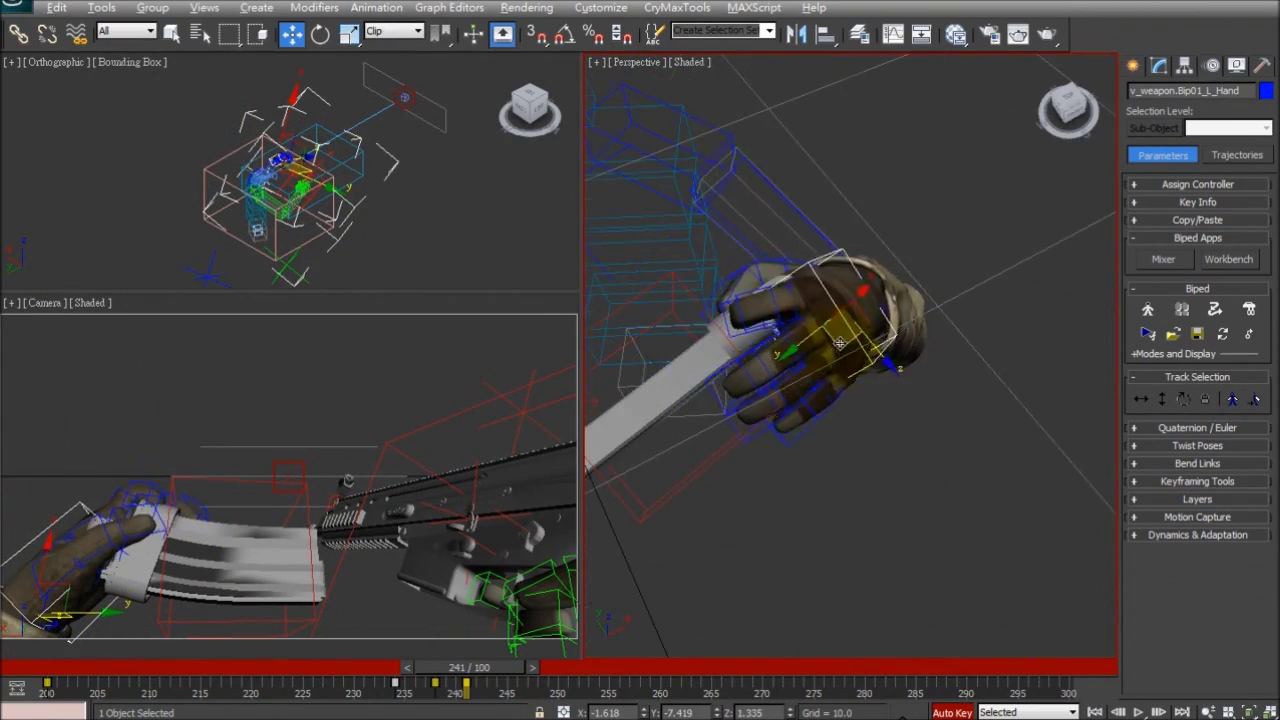
{"action": "middle_click_drag", "start_coordinate": [838, 346], "coordinate": [820, 403], "text": "alt"}
Step: Undo the last change and delete the Clip's position key at frame 241
{"action": "mouse_move", "coordinate": [487, 669]}
{"action": "left_mouse_down"}
{"action": "mouse_move", "coordinate": [451, 677]}
{"action": "mouse_move", "coordinate": [510, 667]}
{"action": "left_mouse_up"}
{"action": "key", "text": "w"}
{"action": "key", "text": "ctrl+z"}
{"action": "key", "text": "w"}
{"action": "left_click", "coordinate": [1234, 238]}
Step: Rotate and move the Clip into a level pose in front of the left hand at frame 242
{"action": "middle_click_drag", "start_coordinate": [933, 348], "coordinate": [915, 440], "text": "alt"}
{"action": "key", "text": "e"}
{"action": "left_click_drag", "start_coordinate": [912, 428], "coordinate": [908, 443]}
{"action": "key", "text": "w"}
{"action": "left_click_drag", "start_coordinate": [921, 350], "coordinate": [920, 337]}
{"action": "middle_click_drag", "start_coordinate": [920, 337], "coordinate": [950, 207], "text": "alt"}
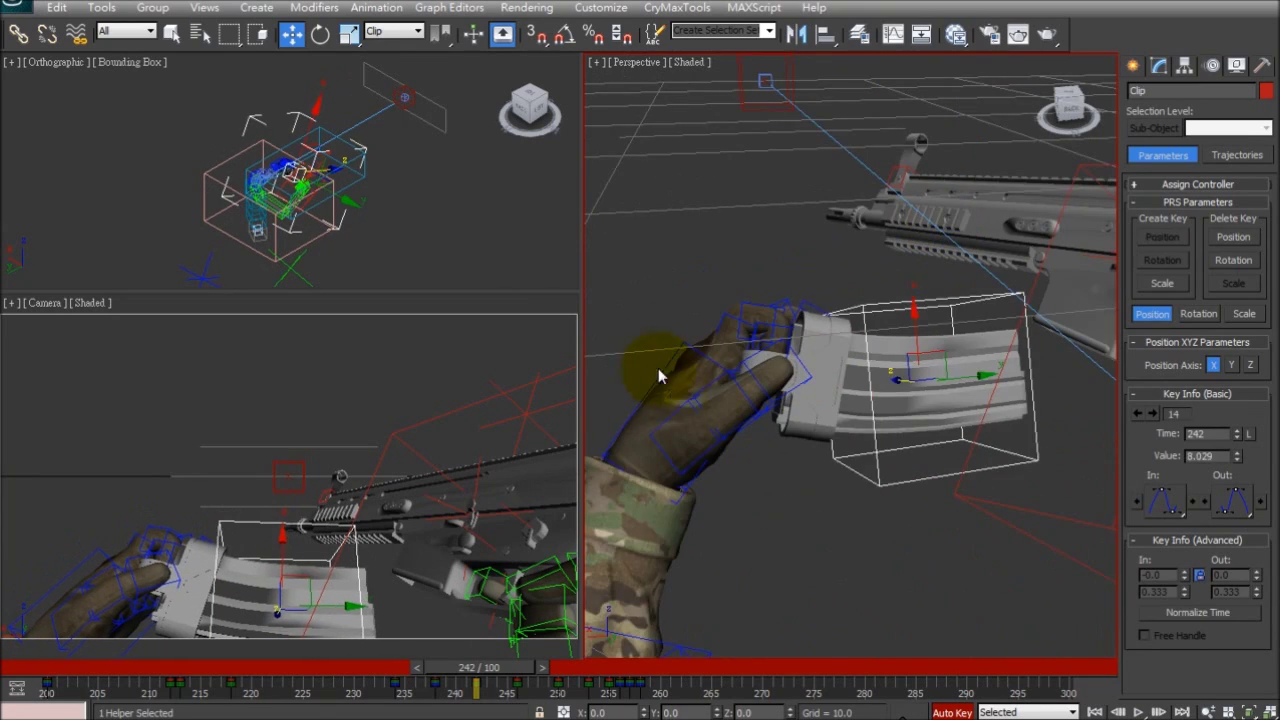
Step: Try to rotate the left hand about 50 degrees around its local Y axis at frame 242
{"action": "left_click", "coordinate": [660, 398]}
{"action": "key", "text": "e"}
{"action": "middle_click_drag", "start_coordinate": [639, 363], "coordinate": [646, 370], "text": "alt"}
{"action": "left_click_drag", "start_coordinate": [695, 460], "coordinate": [709, 378]}
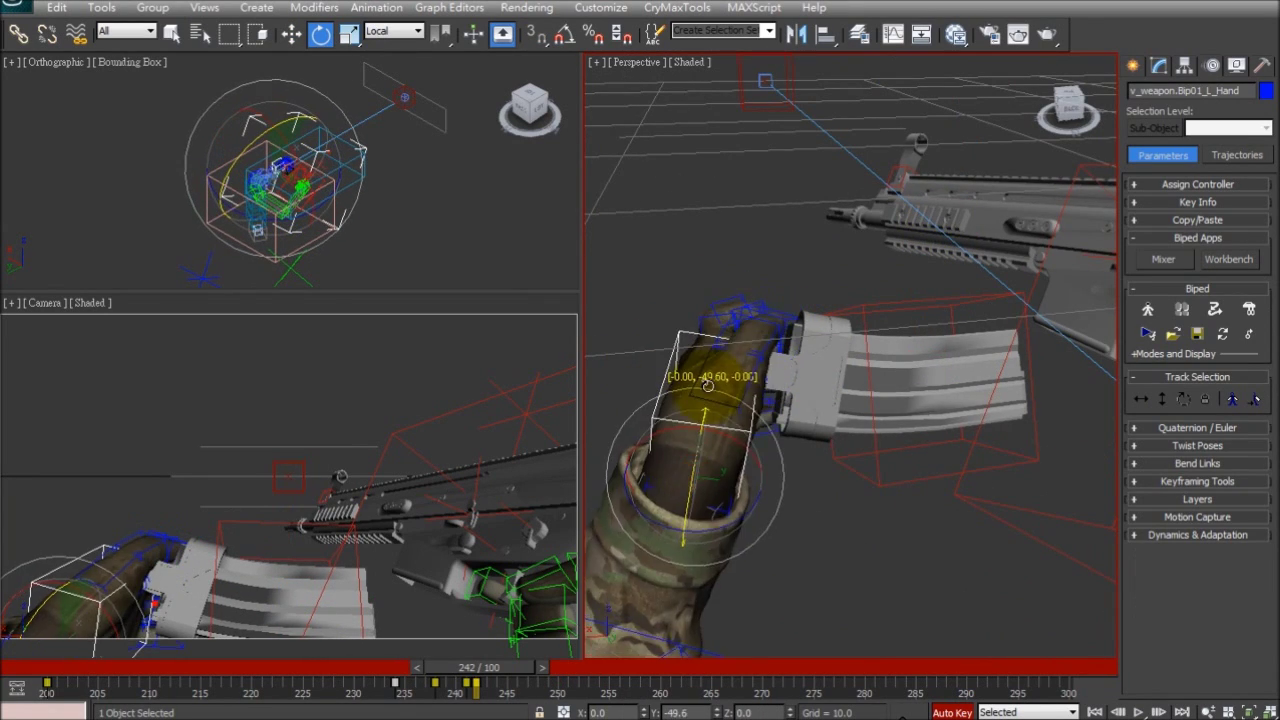
{"action": "middle_click_drag", "start_coordinate": [830, 300], "coordinate": [877, 373], "text": "alt"}
Step: Rotate the left hand at frame 241 to align the palm with the tilted magazine
{"action": "left_click_drag", "start_coordinate": [511, 677], "coordinate": [478, 685]}
{"action": "key", "text": "e"}
{"action": "key", "text": "e"}
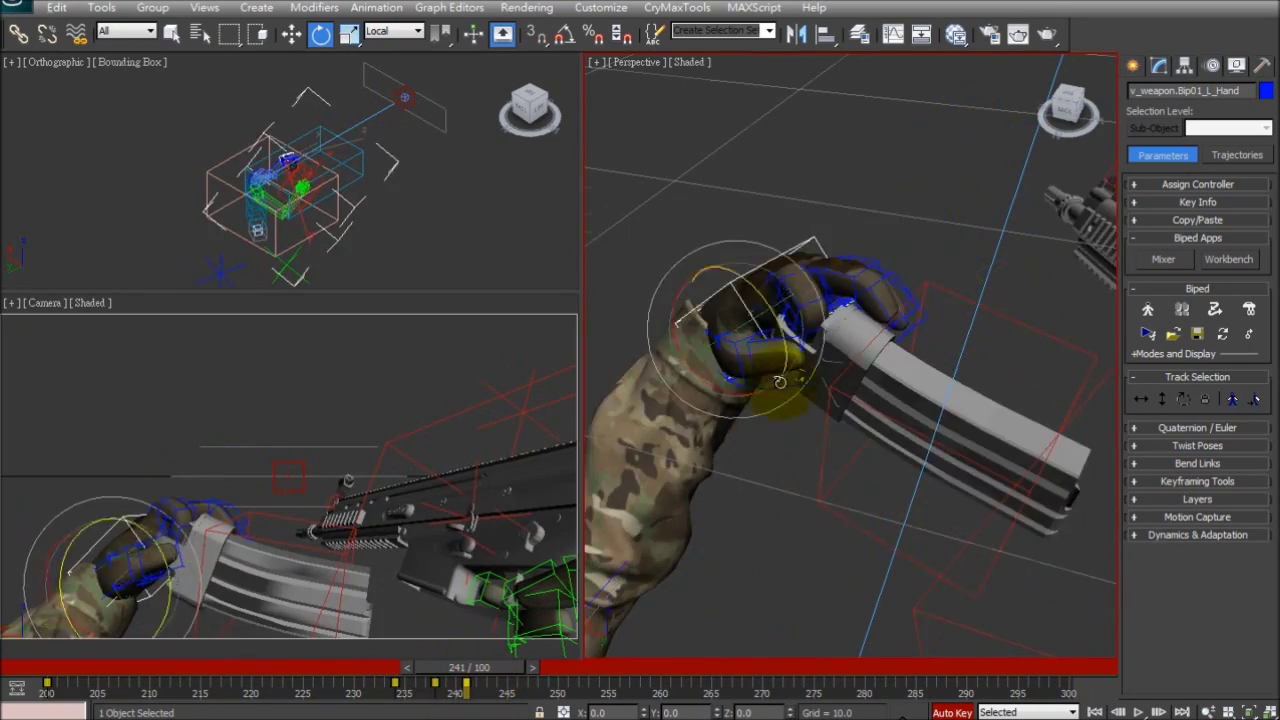
{"action": "middle_click_drag", "start_coordinate": [780, 369], "coordinate": [772, 310], "text": "alt"}
{"action": "left_click_drag", "start_coordinate": [768, 335], "coordinate": [791, 291]}
{"action": "middle_click_drag", "start_coordinate": [791, 291], "coordinate": [830, 300], "text": "alt"}
{"action": "left_click_drag", "start_coordinate": [762, 320], "coordinate": [771, 357]}
{"action": "middle_click_drag", "start_coordinate": [771, 357], "coordinate": [745, 362], "text": "alt"}
Step: Fine-tune the left hand's position and rotation against the magazine's base at frame 241
{"action": "key", "text": "w"}
{"action": "left_click_drag", "start_coordinate": [742, 357], "coordinate": [738, 348]}
{"action": "mouse_move", "coordinate": [738, 348]}
{"action": "middle_mouse_down", "text": "alt"}
{"action": "mouse_move", "coordinate": [735, 285]}
{"action": "mouse_move", "coordinate": [748, 375]}
{"action": "mouse_move", "coordinate": [740, 345]}
{"action": "middle_mouse_up", "text": "alt"}
{"action": "key", "text": "e"}
{"action": "left_click_drag", "start_coordinate": [740, 335], "coordinate": [755, 308]}
{"action": "key", "text": "w"}
{"action": "middle_click_drag", "start_coordinate": [755, 308], "coordinate": [766, 346], "text": "alt"}
{"action": "left_click_drag", "start_coordinate": [762, 347], "coordinate": [748, 359]}
{"action": "middle_click_drag", "start_coordinate": [748, 359], "coordinate": [588, 608], "text": "alt"}
Step: Try rotating and moving the left hand to follow the magazine at frame 243
{"action": "left_click_drag", "start_coordinate": [512, 667], "coordinate": [532, 667]}
{"action": "left_click_drag", "start_coordinate": [706, 500], "coordinate": [710, 507]}
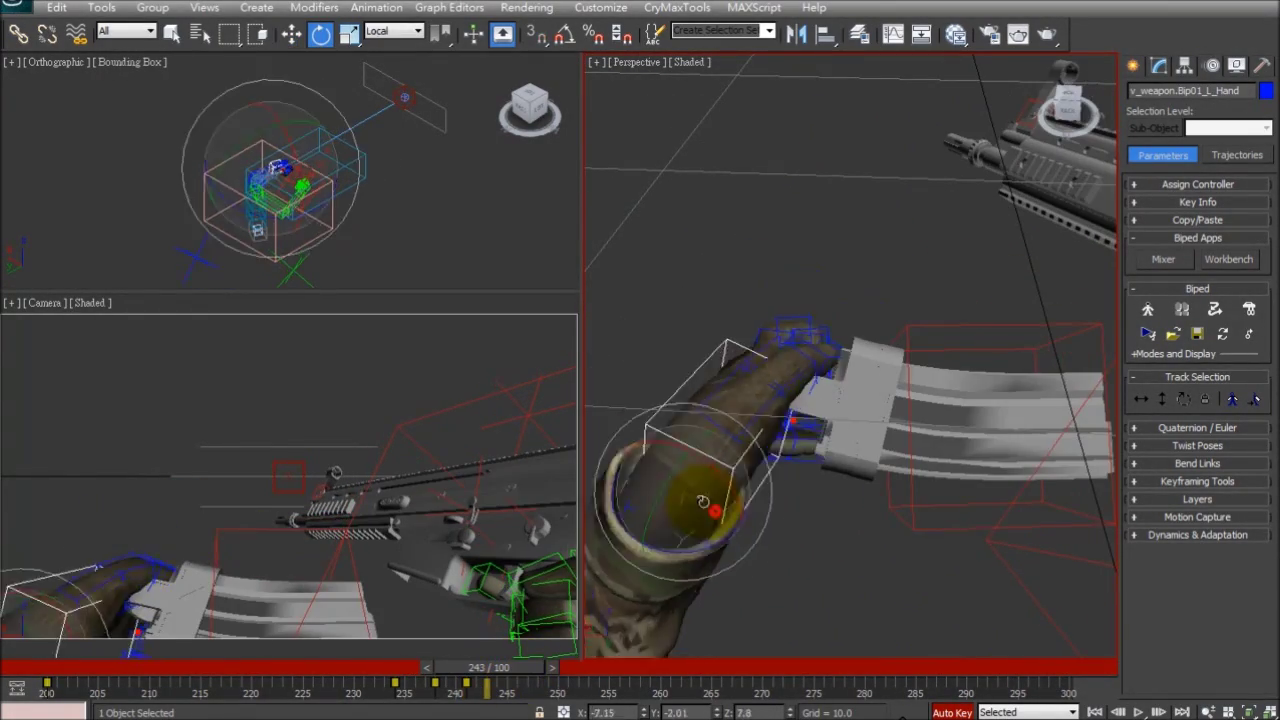
{"action": "key", "text": "w"}
{"action": "middle_click_drag", "start_coordinate": [678, 514], "coordinate": [708, 405], "text": "alt"}
{"action": "middle_click_drag", "start_coordinate": [714, 468], "coordinate": [902, 496], "text": "alt"}
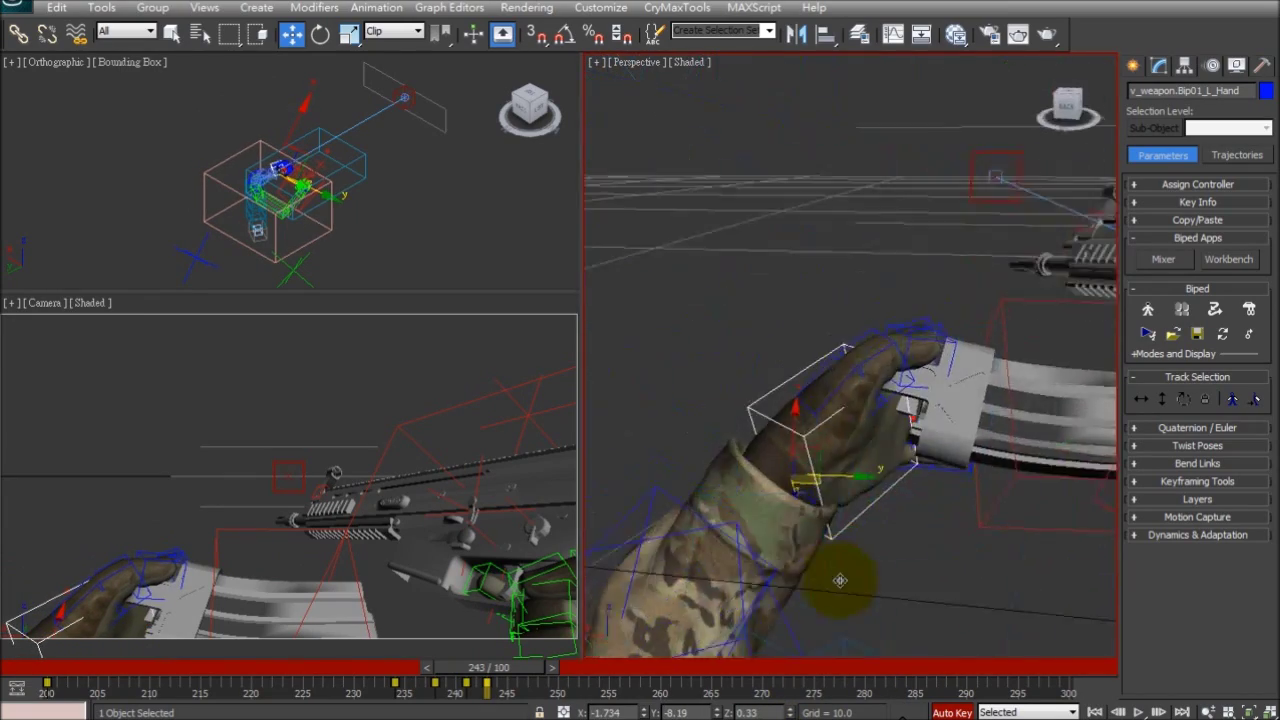
{"action": "middle_click_drag", "start_coordinate": [846, 418], "coordinate": [808, 437], "text": "alt"}
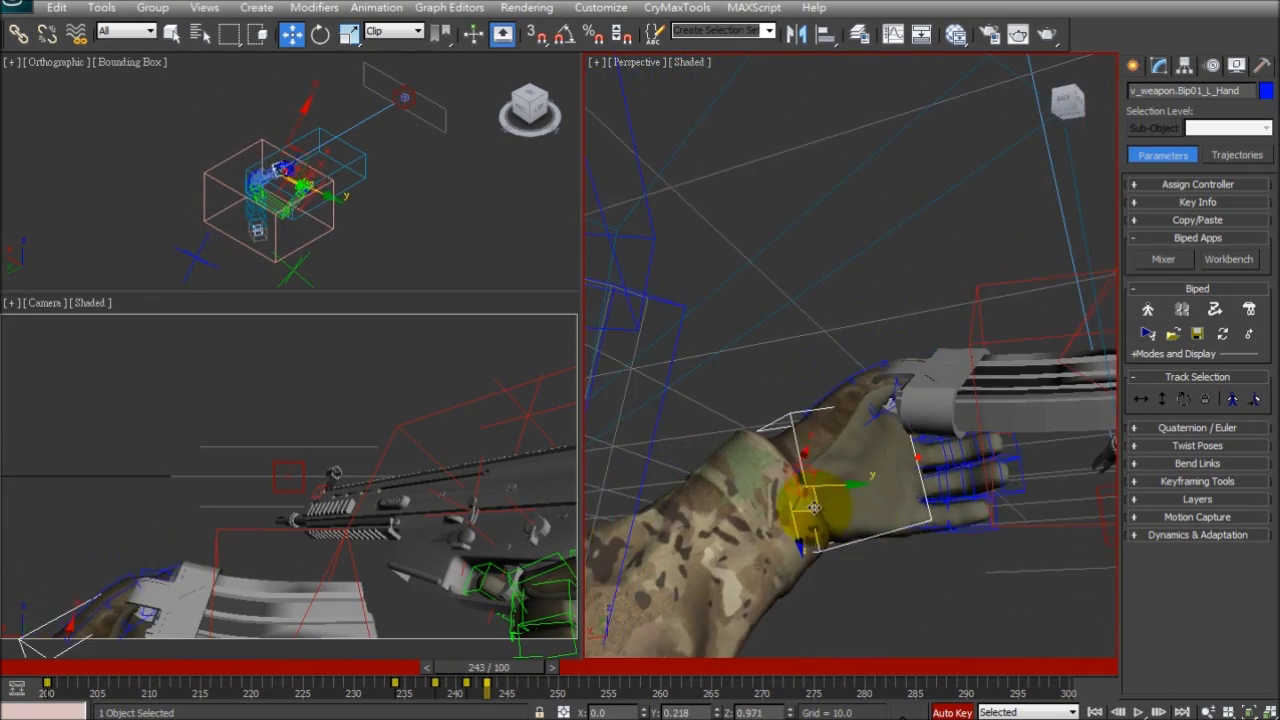
{"action": "middle_click_drag", "start_coordinate": [892, 370], "coordinate": [816, 424], "text": "alt"}
Step: Move the left hand (L_Hand) so the palm meets the tilted magazine at frame 242
{"action": "mouse_move", "coordinate": [500, 680]}
{"action": "left_mouse_down"}
{"action": "mouse_move", "coordinate": [460, 677]}
{"action": "mouse_move", "coordinate": [517, 678]}
{"action": "mouse_move", "coordinate": [449, 671]}
{"action": "mouse_move", "coordinate": [484, 673]}
{"action": "left_mouse_up"}
{"action": "key", "text": "q"}
{"action": "left_click", "coordinate": [350, 565]}
{"action": "key", "text": "e"}
{"action": "left_click", "coordinate": [900, 215]}
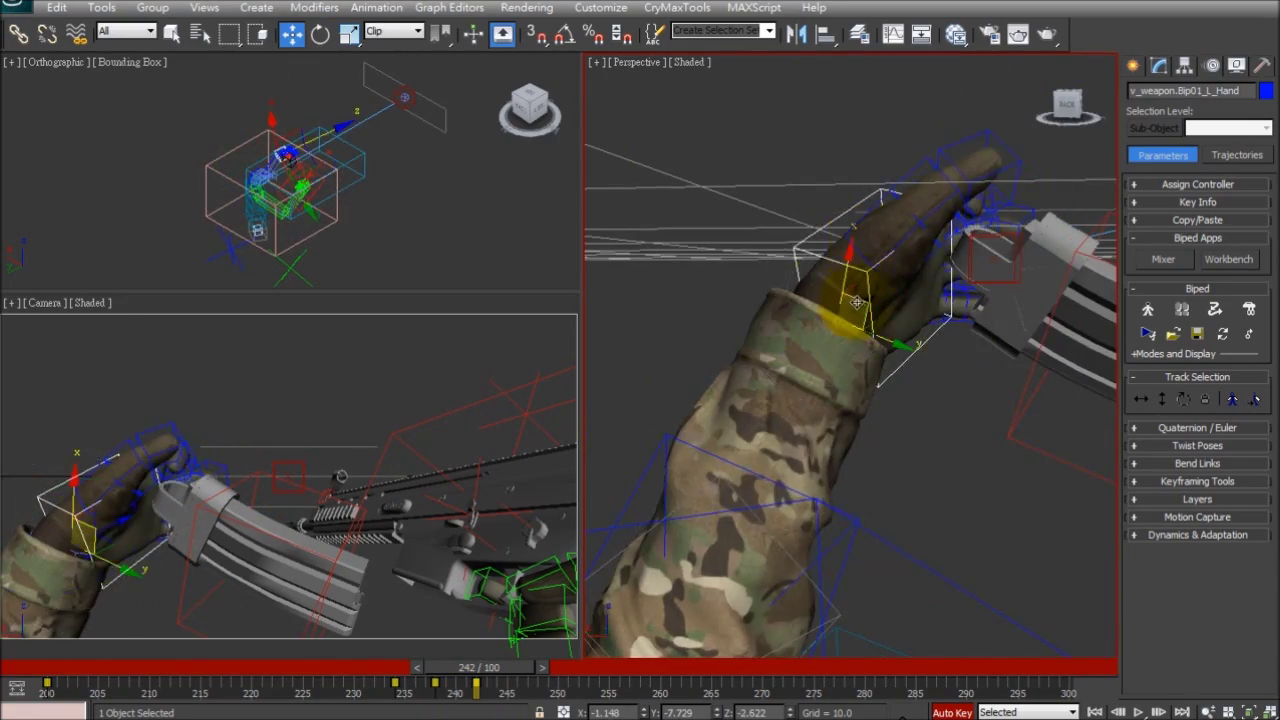
{"action": "key", "text": "w"}
{"action": "middle_click_drag", "start_coordinate": [793, 352], "coordinate": [1000, 340], "text": "alt"}
{"action": "left_click_drag", "start_coordinate": [988, 332], "coordinate": [980, 349]}
{"action": "middle_click_drag", "start_coordinate": [980, 349], "coordinate": [1003, 358], "text": "alt"}
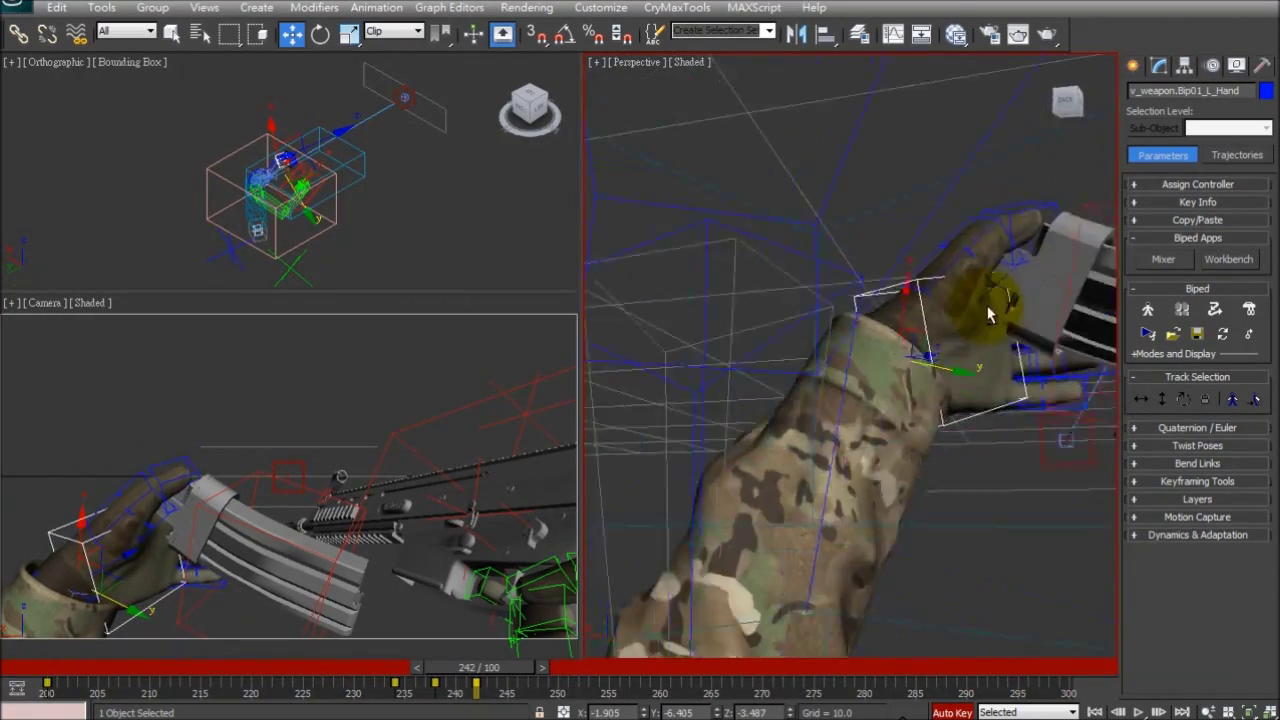
Step: Bend the left outer finger joints, including Finger31, toward the magazine at frame 242
{"action": "middle_click_drag", "start_coordinate": [1044, 379], "coordinate": [937, 367], "text": "alt"}
{"action": "left_click", "coordinate": [1053, 343]}
{"action": "left_click", "coordinate": [877, 371]}
{"action": "left_click_drag", "start_coordinate": [937, 367], "coordinate": [887, 381]}
{"action": "middle_click_drag", "start_coordinate": [887, 381], "coordinate": [862, 235], "text": "alt"}
{"action": "left_click", "coordinate": [873, 408]}
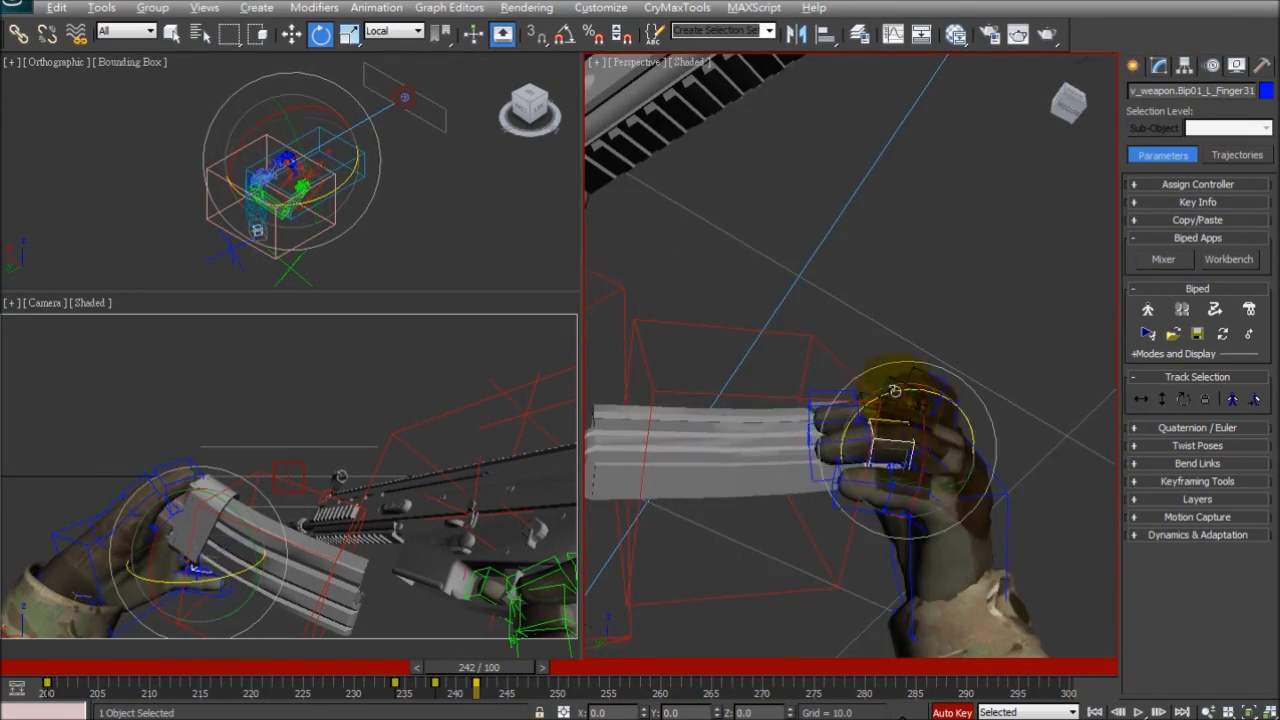
Step: Refine the Finger31 bend and rotate the left middle finger joint (Finger21) around the pull loop at frame 242
{"action": "middle_click_drag", "start_coordinate": [884, 391], "coordinate": [937, 423], "text": "alt"}
{"action": "left_click_drag", "start_coordinate": [937, 423], "coordinate": [951, 426]}
{"action": "mouse_move", "coordinate": [951, 426]}
{"action": "middle_mouse_down", "text": "alt"}
{"action": "mouse_move", "coordinate": [909, 414]}
{"action": "mouse_move", "coordinate": [931, 534]}
{"action": "mouse_move", "coordinate": [939, 415]}
{"action": "middle_mouse_up", "text": "alt"}
{"action": "left_click", "coordinate": [909, 416]}
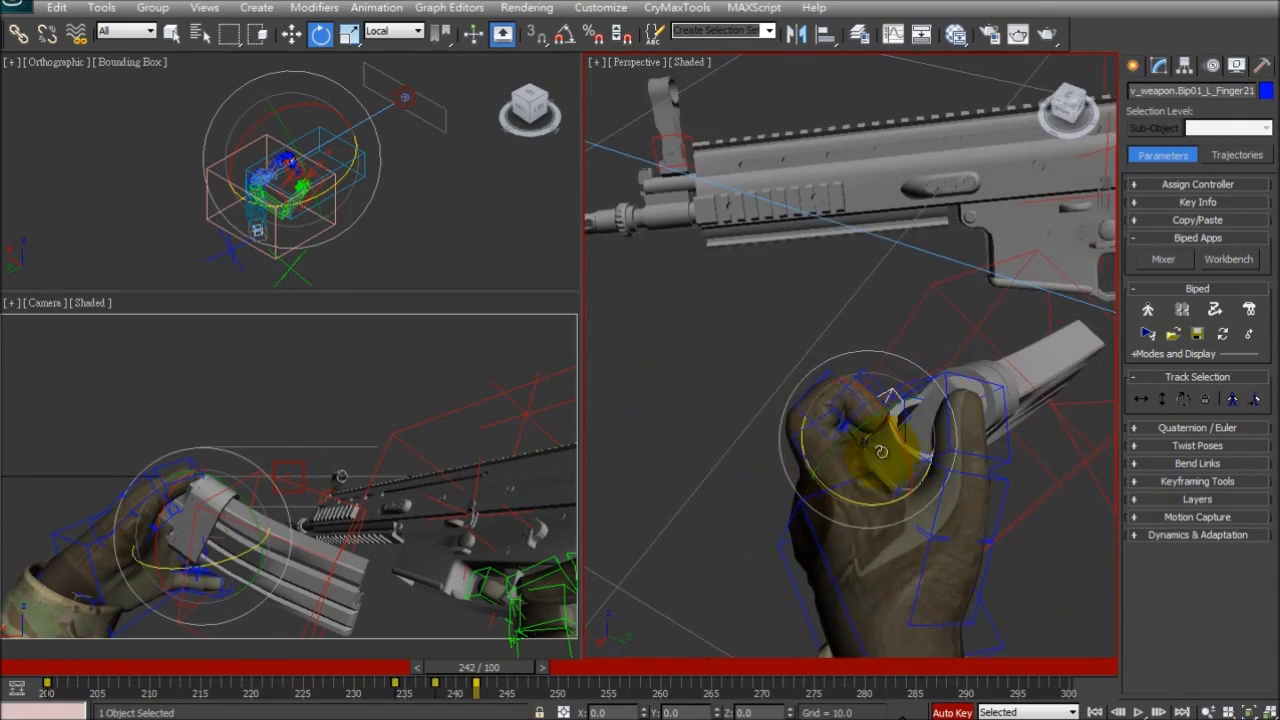
{"action": "middle_click_drag", "start_coordinate": [780, 478], "coordinate": [789, 320], "text": "alt"}
Step: Rotate a left finger joint to close the grip on the magazine at frame 240
{"action": "mouse_move", "coordinate": [479, 667]}
{"action": "left_mouse_down"}
{"action": "mouse_move", "coordinate": [443, 677]}
{"action": "mouse_move", "coordinate": [503, 678]}
{"action": "mouse_move", "coordinate": [490, 678]}
{"action": "left_mouse_up"}
{"action": "key", "text": "e"}
{"action": "middle_click_drag", "start_coordinate": [790, 420], "coordinate": [950, 465], "text": "alt"}
{"action": "left_click", "coordinate": [950, 465]}
{"action": "left_click_drag", "start_coordinate": [968, 478], "coordinate": [950, 489]}
{"action": "middle_click_drag", "start_coordinate": [957, 493], "coordinate": [986, 396], "text": "alt"}
Step: Rotate the left outer finger joints Finger32 and Finger41 against the magazine's side at frame 240
{"action": "left_click", "coordinate": [955, 272]}
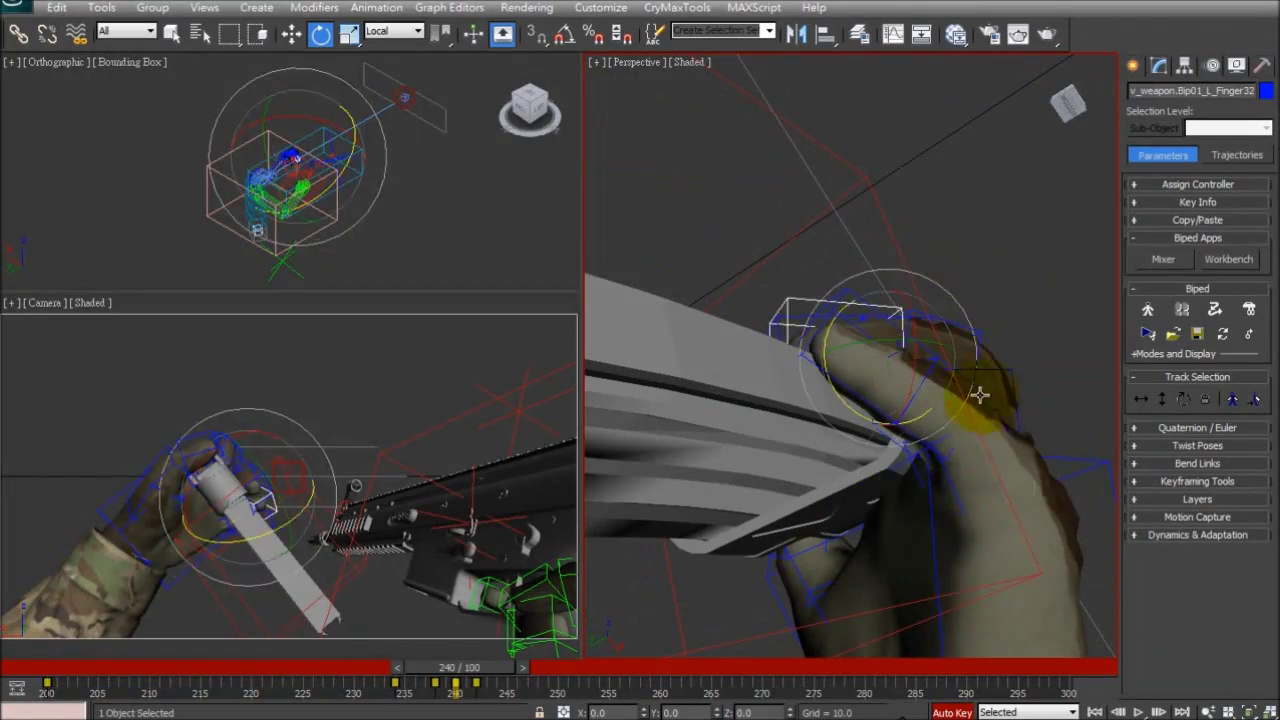
{"action": "left_click_drag", "start_coordinate": [992, 361], "coordinate": [975, 357]}
{"action": "middle_click_drag", "start_coordinate": [975, 357], "coordinate": [1057, 470], "text": "alt"}
{"action": "scroll", "coordinate": [997, 463], "scroll_direction": "down", "scroll_amount": 5}
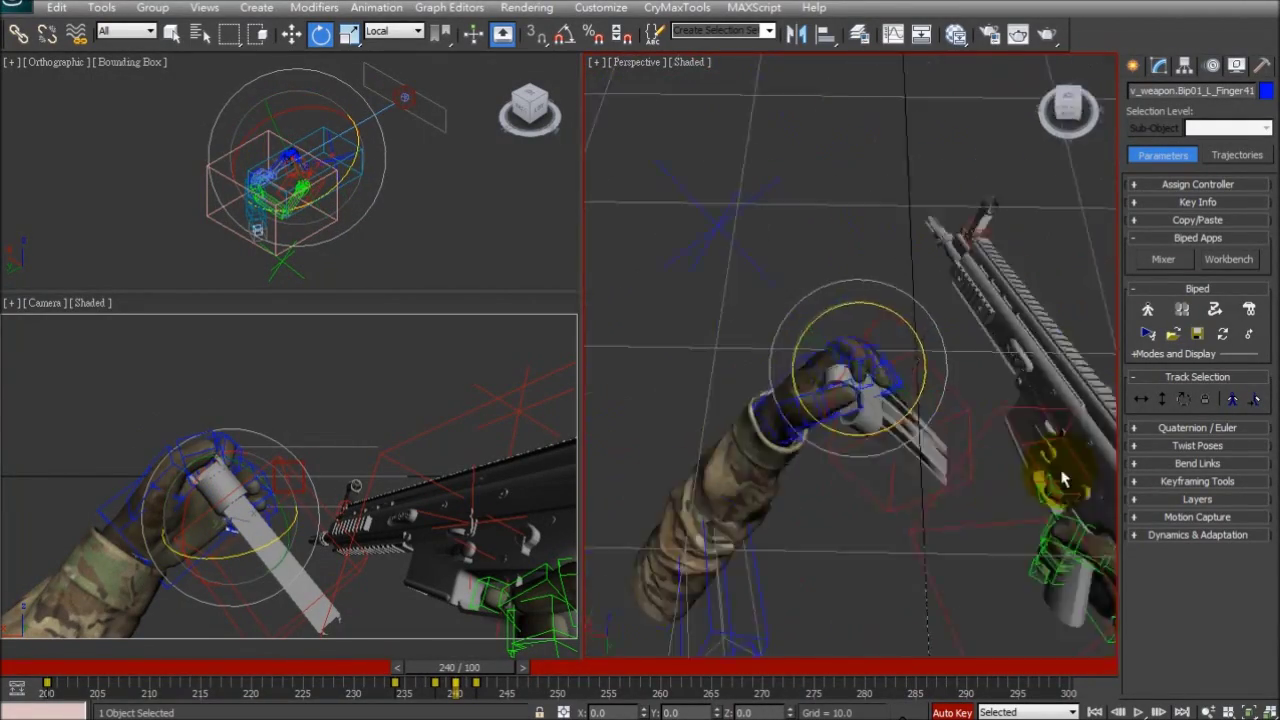
Step: Rotate the left index finger joint (Finger11) at frame 240 and check its pose at frame 242
{"action": "scroll", "coordinate": [862, 408], "scroll_direction": "up", "scroll_amount": 5}
{"action": "left_click", "coordinate": [845, 410]}
{"action": "left_click_drag", "start_coordinate": [868, 415], "coordinate": [829, 361]}
{"action": "left_click_drag", "start_coordinate": [478, 680], "coordinate": [499, 680]}
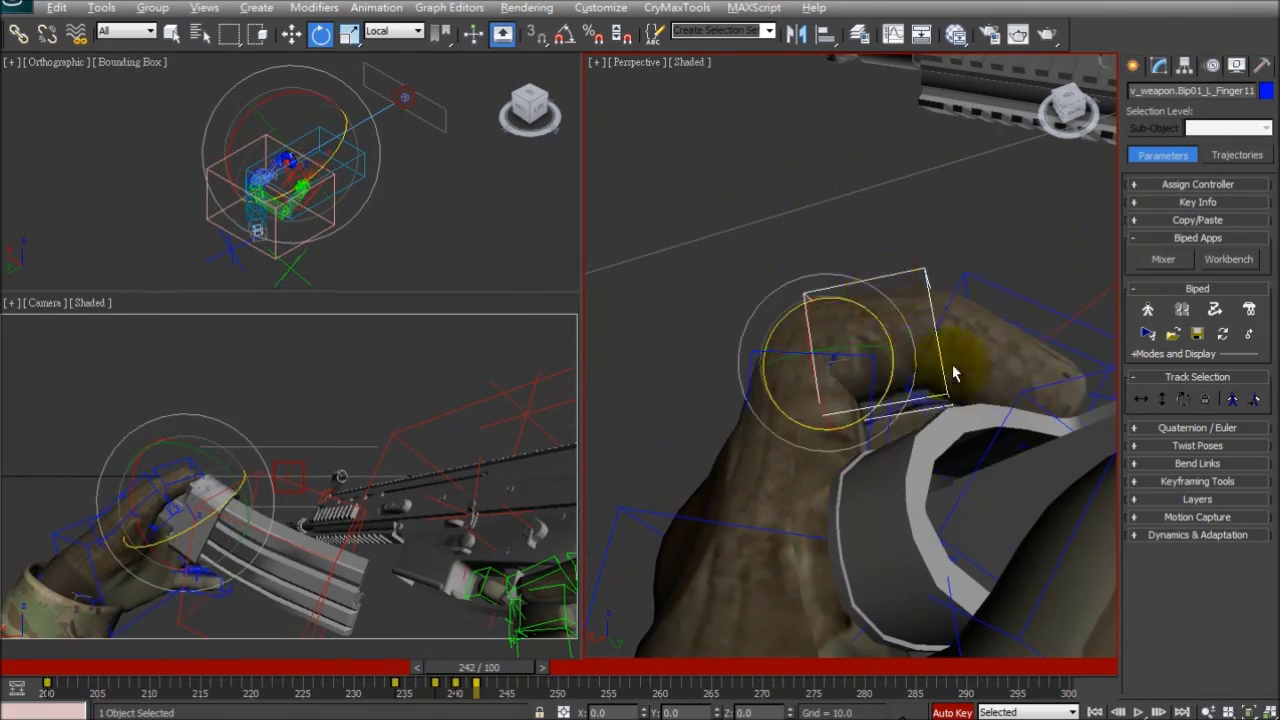
{"action": "middle_click_drag", "start_coordinate": [953, 372], "coordinate": [975, 262], "text": "alt"}
{"action": "scroll", "coordinate": [953, 330], "scroll_direction": "down", "scroll_amount": 5}
Step: Rotate the left hand at frame 247 to turn it toward the magazine
{"action": "left_click_drag", "start_coordinate": [503, 670], "coordinate": [565, 672]}
{"action": "middle_click_drag", "start_coordinate": [840, 460], "coordinate": [810, 410], "text": "alt"}
{"action": "key", "text": "e"}
{"action": "left_click", "coordinate": [932, 450]}
{"action": "left_click_drag", "start_coordinate": [905, 500], "coordinate": [1000, 525]}
{"action": "middle_click_drag", "start_coordinate": [1000, 500], "coordinate": [900, 450], "text": "alt"}
Step: Move the left hand up to the magazine's base at frame 247
{"action": "key", "text": "w"}
{"action": "middle_click_drag", "start_coordinate": [848, 540], "coordinate": [834, 571], "text": "alt"}
{"action": "left_click_drag", "start_coordinate": [834, 571], "coordinate": [828, 540]}
{"action": "middle_click_drag", "start_coordinate": [828, 540], "coordinate": [820, 425], "text": "alt"}
{"action": "left_click_drag", "start_coordinate": [820, 425], "coordinate": [812, 415]}
{"action": "middle_click_drag", "start_coordinate": [812, 415], "coordinate": [875, 403], "text": "alt"}
Step: Rotate the left hand about 21 degrees around its local Y axis at frame 247
{"action": "middle_click_drag", "start_coordinate": [765, 447], "coordinate": [727, 473], "text": "alt"}
{"action": "middle_click_drag", "start_coordinate": [795, 420], "coordinate": [812, 350], "text": "alt"}
{"action": "key", "text": "e"}
{"action": "left_click_drag", "start_coordinate": [830, 347], "coordinate": [793, 349]}
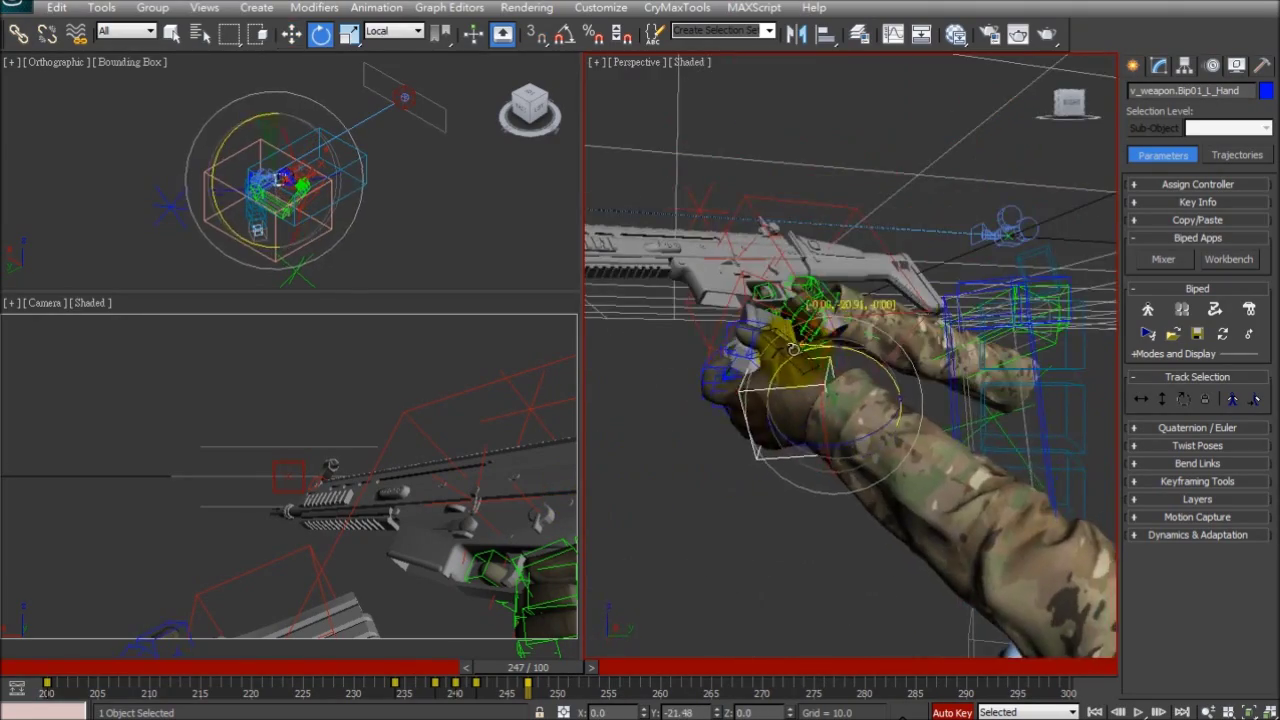
{"action": "middle_click_drag", "start_coordinate": [697, 454], "coordinate": [752, 346], "text": "alt"}
Step: Rotate the left thumb joints Finger02 and Finger0 to wrap the thumb around the magazine at frame 247
{"action": "middle_click_drag", "start_coordinate": [613, 279], "coordinate": [1024, 401], "text": "alt"}
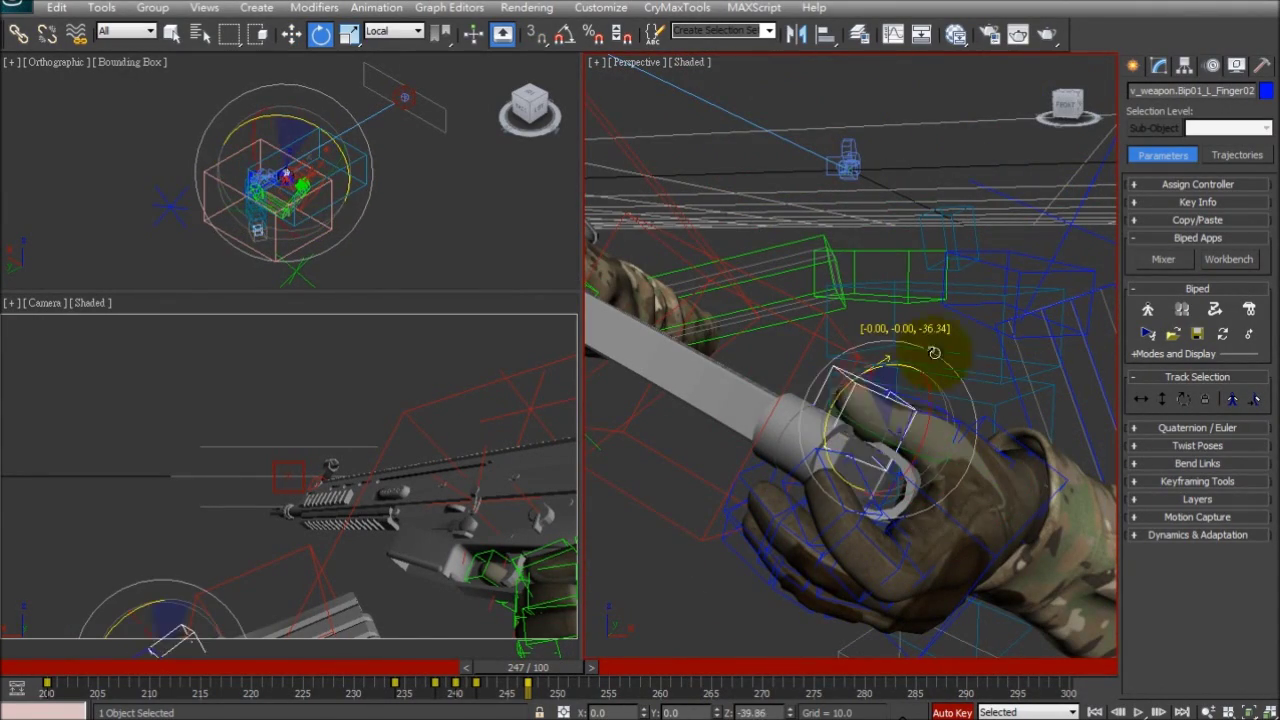
{"action": "middle_click_drag", "start_coordinate": [968, 422], "coordinate": [640, 421], "text": "alt"}
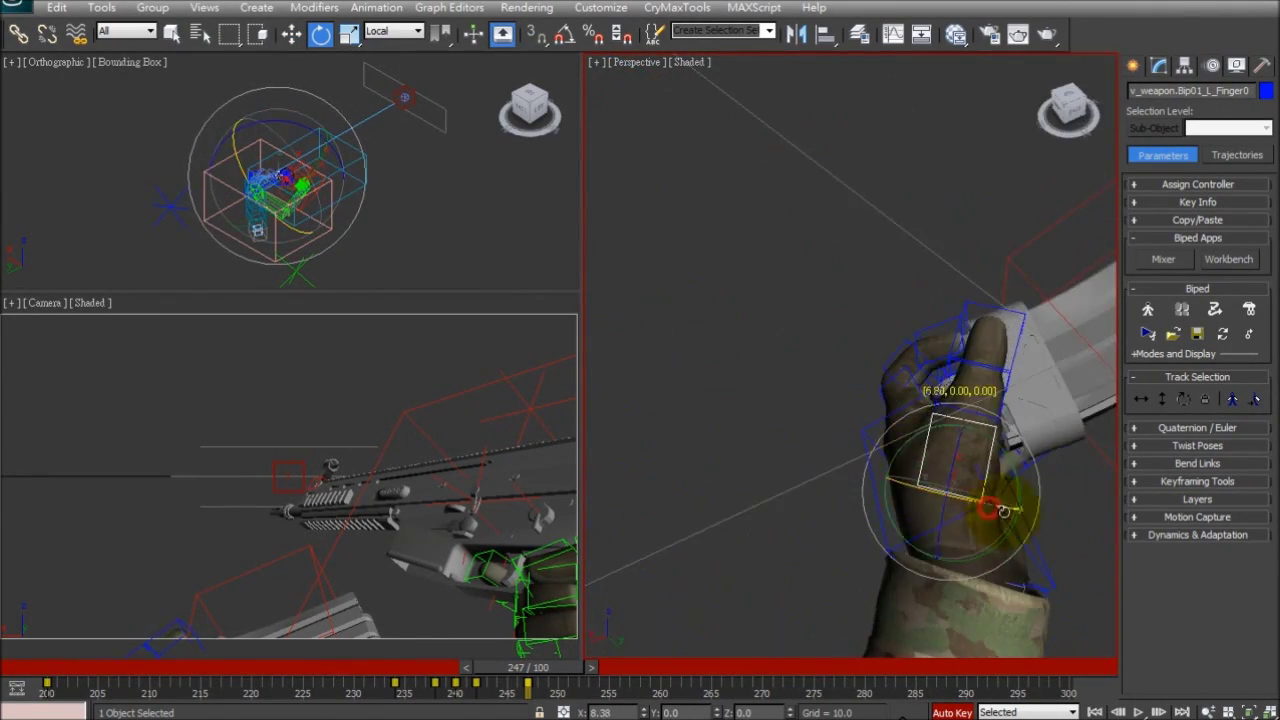
{"action": "middle_click_drag", "start_coordinate": [1001, 510], "coordinate": [986, 514], "text": "alt"}
{"action": "left_click_drag", "start_coordinate": [986, 514], "coordinate": [998, 490]}
Step: Rotate the left little finger's base joint (Finger4) and shift the left hand against the magazine at frame 247
{"action": "middle_click_drag", "start_coordinate": [998, 490], "coordinate": [757, 267], "text": "alt"}
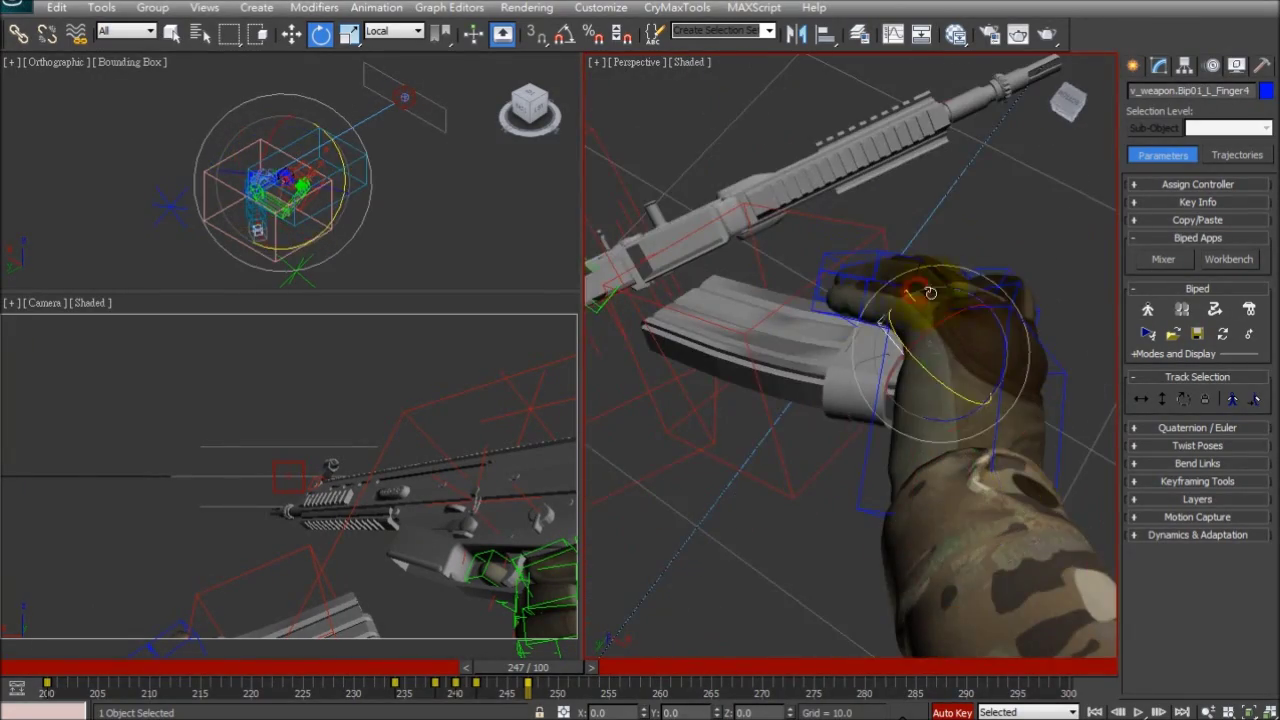
{"action": "middle_click_drag", "start_coordinate": [1115, 460], "coordinate": [815, 425], "text": "alt"}
{"action": "left_click", "coordinate": [788, 431]}
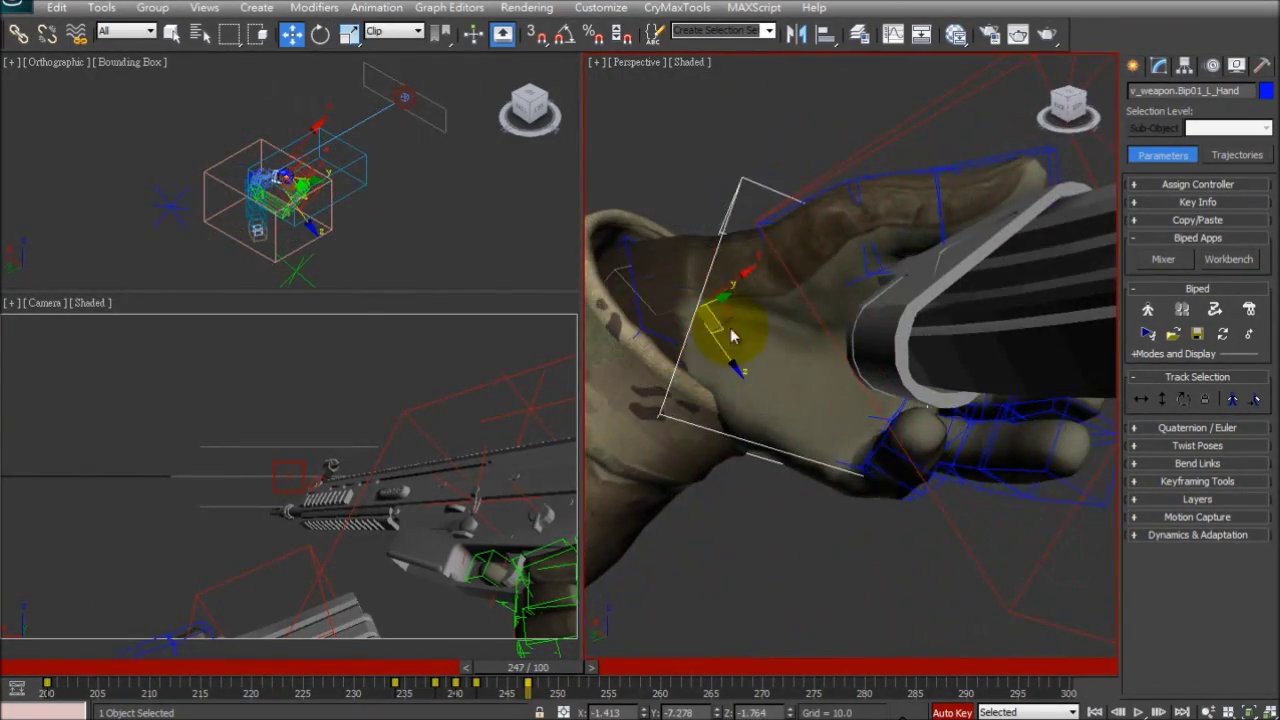
{"action": "middle_click_drag", "start_coordinate": [723, 304], "coordinate": [822, 328], "text": "alt"}
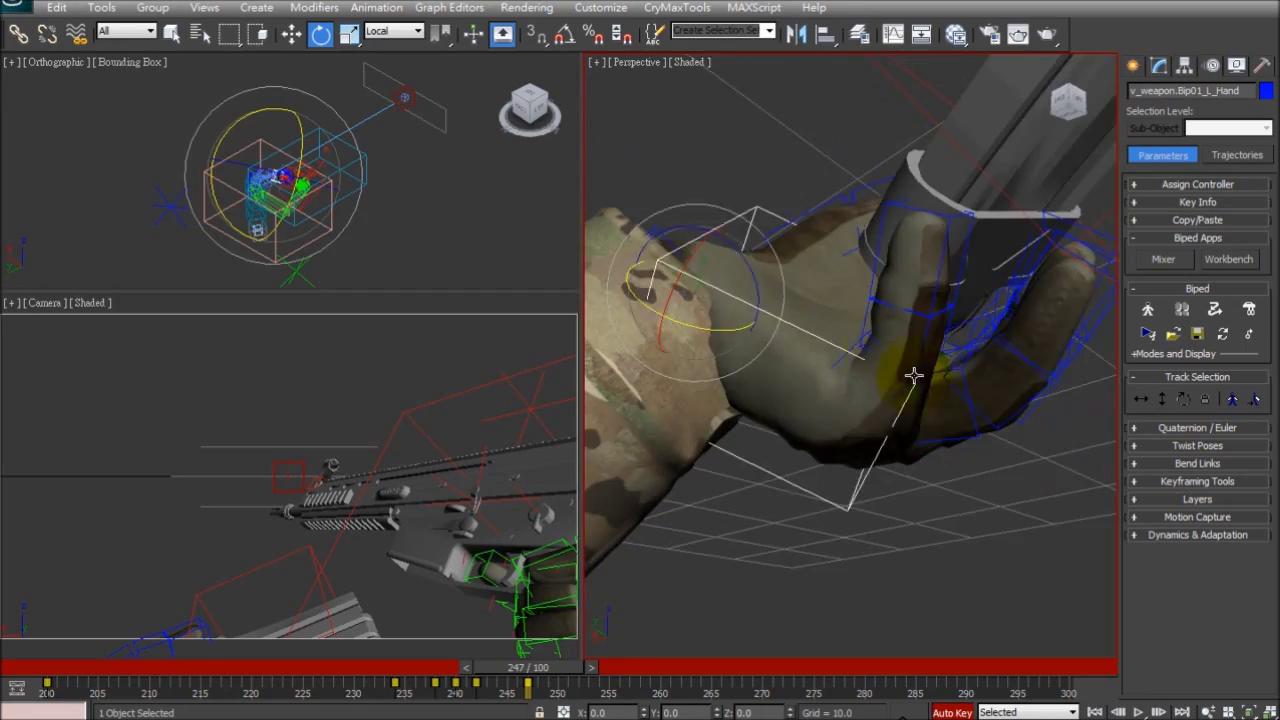
Step: Rotate the selected left finger joints to close them around the magazine at frame 247
{"action": "left_click", "coordinate": [886, 290]}
{"action": "left_click", "coordinate": [878, 226], "text": "ctrl"}
{"action": "middle_click_drag", "start_coordinate": [878, 226], "coordinate": [1007, 404], "text": "alt"}
{"action": "left_click", "coordinate": [1077, 346]}
{"action": "left_click_drag", "start_coordinate": [1007, 404], "coordinate": [996, 382]}
{"action": "middle_click_drag", "start_coordinate": [996, 382], "coordinate": [1006, 373], "text": "alt"}
{"action": "left_click", "coordinate": [1006, 373]}
Step: Rotate the left middle finger's tip joint (Finger22) against the magazine at frame 247
{"action": "middle_click_drag", "start_coordinate": [1040, 321], "coordinate": [906, 441], "text": "alt"}
{"action": "left_click", "coordinate": [906, 441]}
{"action": "middle_click_drag", "start_coordinate": [921, 368], "coordinate": [1036, 422], "text": "alt"}
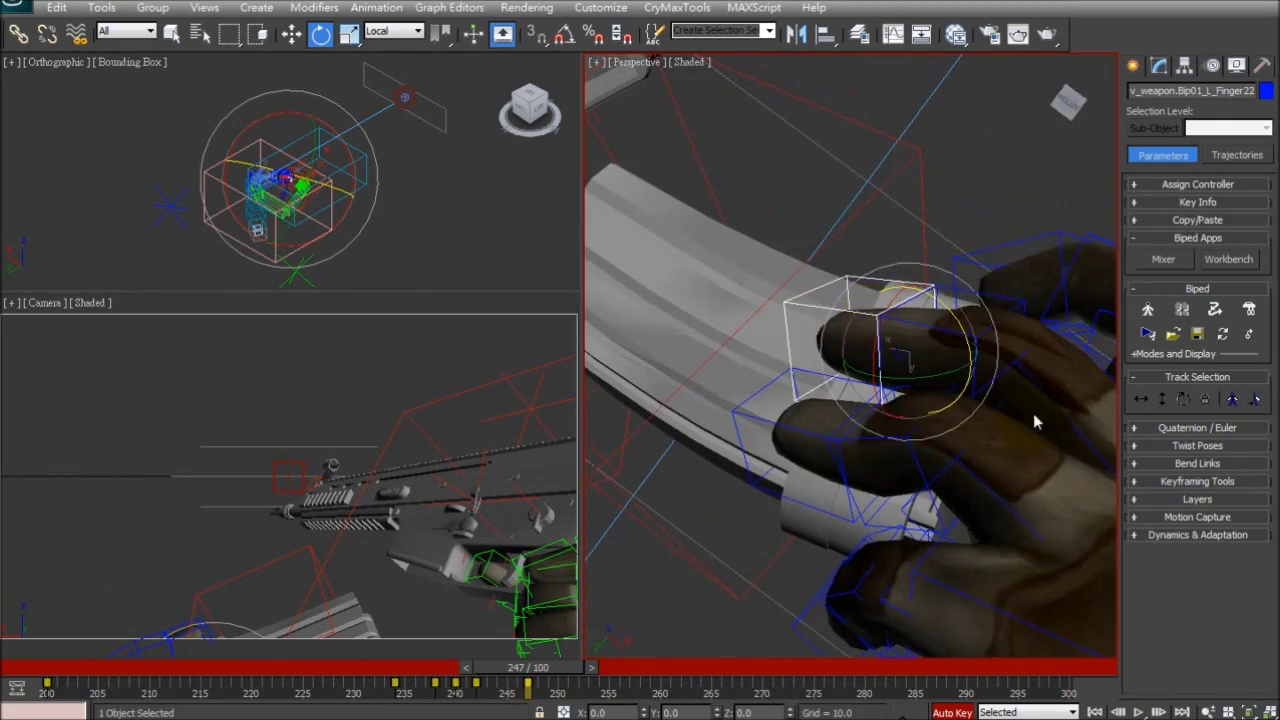
{"action": "left_click_drag", "start_coordinate": [1013, 302], "coordinate": [1010, 305]}
{"action": "middle_click_drag", "start_coordinate": [1010, 305], "coordinate": [937, 421], "text": "alt"}
{"action": "left_click_drag", "start_coordinate": [867, 371], "coordinate": [868, 378]}
Step: Rotate the left index finger's base joint (Finger1) to fit the magazine's base at frame 247
{"action": "middle_click_drag", "start_coordinate": [868, 378], "coordinate": [945, 508], "text": "alt"}
{"action": "left_click", "coordinate": [967, 523]}
{"action": "left_click_drag", "start_coordinate": [757, 455], "coordinate": [758, 458]}
{"action": "middle_click_drag", "start_coordinate": [758, 458], "coordinate": [890, 485], "text": "alt"}
{"action": "left_click", "coordinate": [907, 500]}
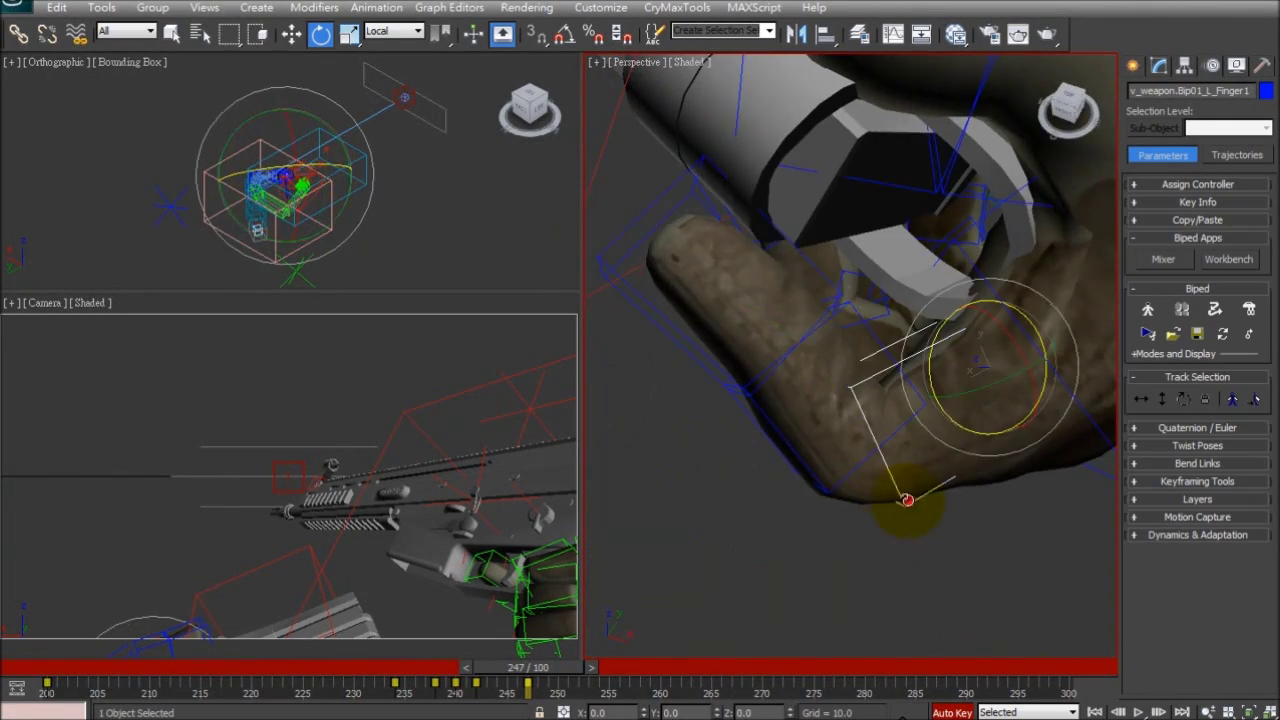
{"action": "left_click_drag", "start_coordinate": [959, 427], "coordinate": [957, 429]}
{"action": "scroll", "coordinate": [957, 429], "scroll_direction": "down", "scroll_amount": 5}
{"action": "middle_click_drag", "start_coordinate": [957, 429], "coordinate": [294, 666], "text": "alt"}
{"action": "mouse_move", "coordinate": [528, 667]}
{"action": "left_mouse_down"}
{"action": "mouse_move", "coordinate": [683, 666]}
{"action": "mouse_move", "coordinate": [528, 666]}
{"action": "left_mouse_up"}
Step: Adjust the rotation of the left arm bones behind the gripping hand
{"action": "middle_click_drag", "start_coordinate": [712, 555], "coordinate": [742, 460]}
{"action": "scroll", "coordinate": [742, 460], "scroll_direction": "down", "scroll_amount": 4}
{"action": "left_click", "coordinate": [854, 489]}
{"action": "left_click_drag", "start_coordinate": [789, 611], "coordinate": [848, 620]}
{"action": "middle_click_drag", "start_coordinate": [848, 620], "coordinate": [946, 384], "text": "alt"}
{"action": "left_click_drag", "start_coordinate": [982, 407], "coordinate": [976, 403]}
{"action": "middle_click_drag", "start_coordinate": [976, 403], "coordinate": [884, 450], "text": "alt"}
{"action": "left_click_drag", "start_coordinate": [984, 250], "coordinate": [1000, 310]}
Step: Rotate the left forearm and adjust the arm's pose at frame 242
{"action": "left_click_drag", "start_coordinate": [560, 668], "coordinate": [507, 679]}
{"action": "middle_click_drag", "start_coordinate": [850, 270], "coordinate": [865, 321], "text": "alt"}
{"action": "left_click", "coordinate": [865, 321]}
{"action": "left_click", "coordinate": [745, 367]}
{"action": "middle_click_drag", "start_coordinate": [760, 372], "coordinate": [884, 340], "text": "alt"}
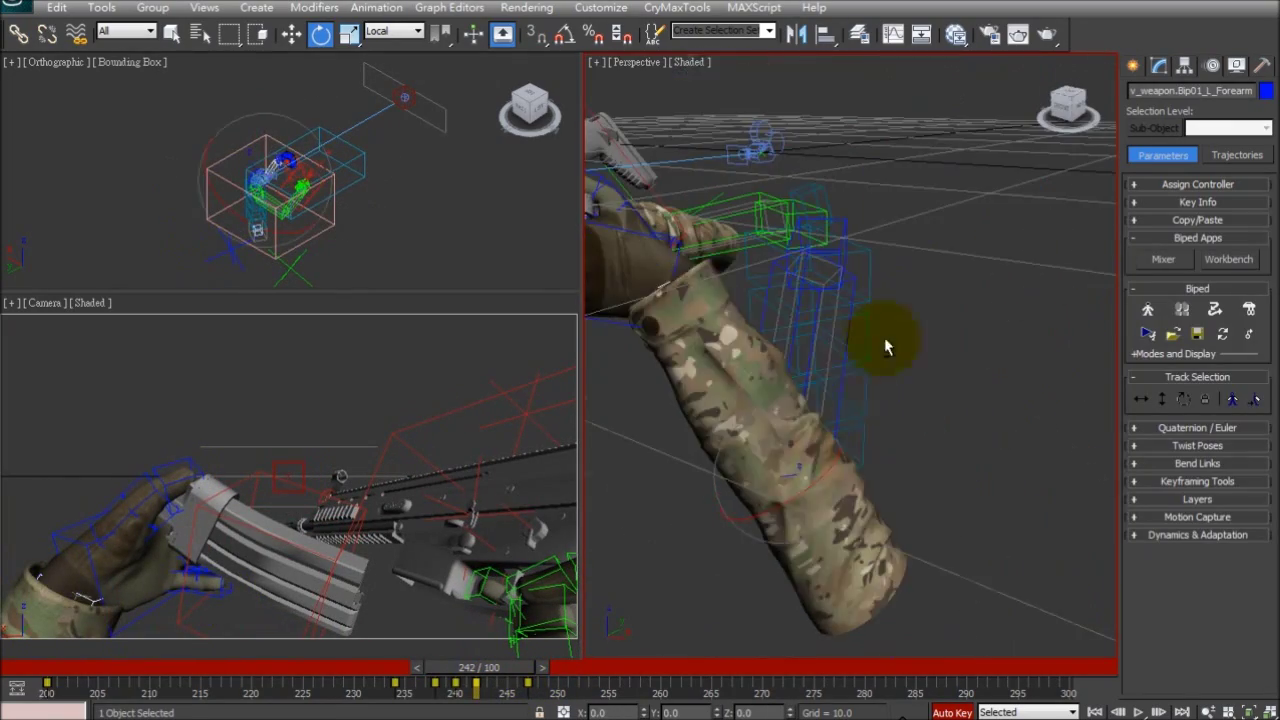
{"action": "left_click_drag", "start_coordinate": [880, 350], "coordinate": [866, 443]}
{"action": "middle_click_drag", "start_coordinate": [866, 443], "coordinate": [950, 340], "text": "alt"}
{"action": "left_click", "coordinate": [991, 251]}
{"action": "left_click_drag", "start_coordinate": [1020, 218], "coordinate": [1158, 240]}
Step: Rotate the left forearm to correct the sleeve's twist at frame 240
{"action": "left_click_drag", "start_coordinate": [510, 670], "coordinate": [489, 680]}
{"action": "middle_click_drag", "start_coordinate": [780, 330], "coordinate": [815, 225], "text": "alt"}
{"action": "left_click", "coordinate": [815, 225]}
{"action": "left_click_drag", "start_coordinate": [826, 206], "coordinate": [835, 250]}
{"action": "mouse_move", "coordinate": [465, 672]}
{"action": "left_mouse_down"}
{"action": "mouse_move", "coordinate": [497, 668]}
{"action": "mouse_move", "coordinate": [467, 671]}
{"action": "left_mouse_up"}
{"action": "left_click_drag", "start_coordinate": [796, 406], "coordinate": [766, 429]}
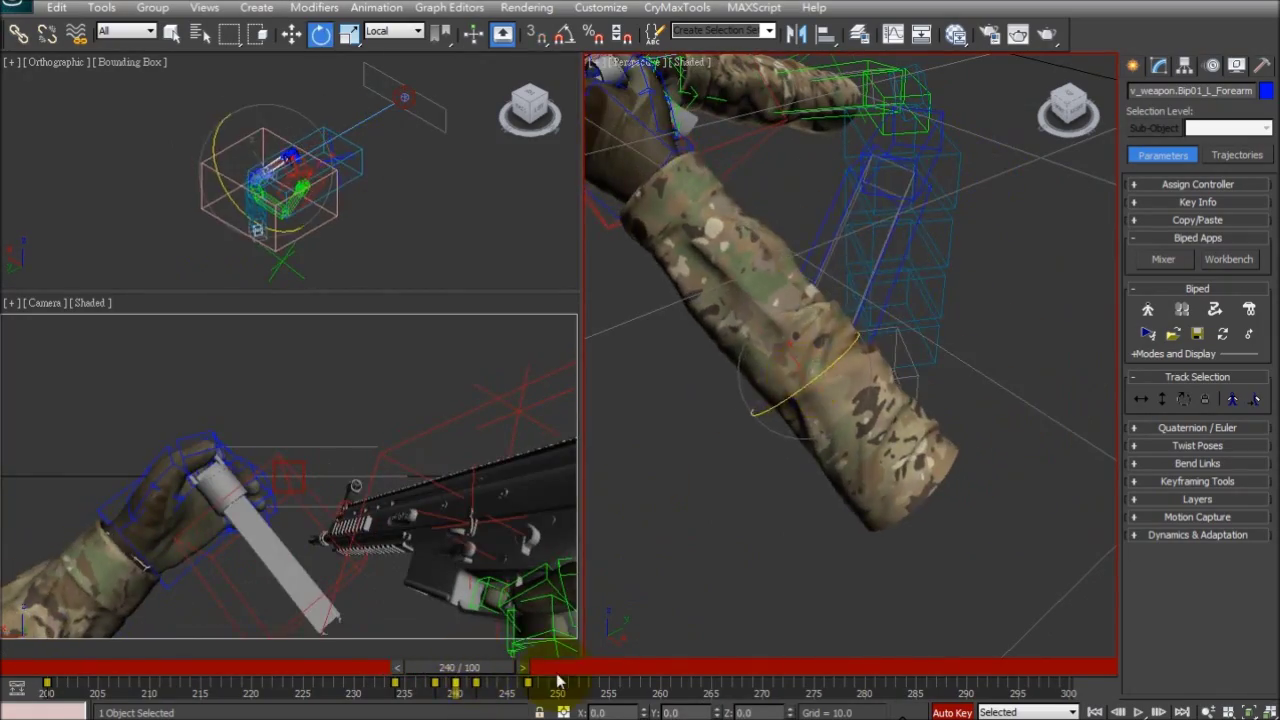
Step: Refine the left arm's rotation at frame 242 to match the corrected pose at frame 240
{"action": "left_click_drag", "start_coordinate": [467, 670], "coordinate": [488, 670]}
{"action": "left_click_drag", "start_coordinate": [894, 336], "coordinate": [882, 360]}
{"action": "middle_click_drag", "start_coordinate": [882, 330], "coordinate": [960, 370], "text": "alt"}
{"action": "left_click", "coordinate": [1014, 294]}
{"action": "left_click_drag", "start_coordinate": [1016, 296], "coordinate": [1040, 290]}
{"action": "left_click_drag", "start_coordinate": [505, 664], "coordinate": [488, 673]}
{"action": "middle_click_drag", "start_coordinate": [950, 310], "coordinate": [930, 335], "text": "alt"}
{"action": "key", "text": "e"}
{"action": "left_click_drag", "start_coordinate": [1008, 304], "coordinate": [1042, 272]}
{"action": "key", "text": "r"}
{"action": "left_click_drag", "start_coordinate": [480, 676], "coordinate": [496, 651]}
{"action": "key", "text": "e"}
Step: Rotate the left finger joints to fit the hand's grip on the magazine at frame 242
{"action": "scroll", "coordinate": [740, 350], "scroll_direction": "up", "scroll_amount": 3}
{"action": "middle_click_drag", "start_coordinate": [740, 300], "coordinate": [840, 470], "text": "alt"}
{"action": "left_click", "coordinate": [862, 487]}
{"action": "middle_click_drag", "start_coordinate": [878, 421], "coordinate": [834, 577], "text": "alt"}
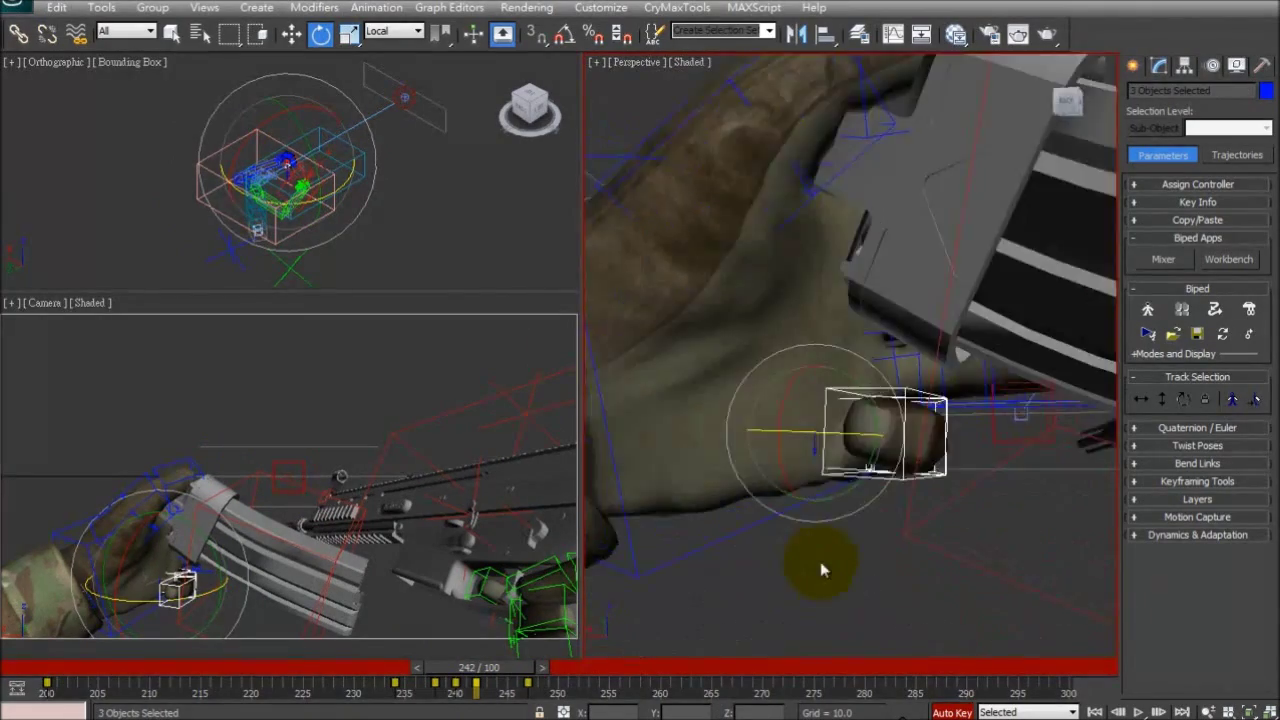
{"action": "scroll", "coordinate": [820, 540], "scroll_direction": "down", "scroll_amount": 4}
{"action": "left_click", "coordinate": [733, 322]}
{"action": "left_click_drag", "start_coordinate": [750, 352], "coordinate": [747, 336]}
{"action": "left_click_drag", "start_coordinate": [733, 383], "coordinate": [756, 360]}
{"action": "key", "text": "w"}
{"action": "middle_click_drag", "start_coordinate": [766, 363], "coordinate": [772, 385], "text": "alt"}
{"action": "left_click", "coordinate": [806, 267]}
{"action": "key", "text": "e"}
{"action": "middle_click_drag", "start_coordinate": [808, 263], "coordinate": [716, 310], "text": "alt"}
{"action": "left_click", "coordinate": [752, 374]}
Step: Play back the magazine removal and insertion to check the motion
{"action": "left_click_drag", "start_coordinate": [497, 668], "coordinate": [359, 655]}
{"action": "left_click", "coordinate": [1136, 711]}
{"action": "left_click", "coordinate": [1136, 711]}
Step: Adjust the left hand below the inserted magazine around frame 256 and go to frame 259
{"action": "left_click_drag", "start_coordinate": [715, 668], "coordinate": [680, 667]}
{"action": "left_click", "coordinate": [889, 417]}
{"action": "middle_click_drag", "start_coordinate": [889, 417], "coordinate": [970, 450], "text": "alt"}
{"action": "left_click", "coordinate": [975, 460]}
{"action": "left_click_drag", "start_coordinate": [980, 475], "coordinate": [986, 491]}
{"action": "scroll", "coordinate": [888, 400], "scroll_direction": "up", "scroll_amount": 3}
{"action": "middle_click_drag", "start_coordinate": [986, 491], "coordinate": [917, 335], "text": "alt"}
{"action": "mouse_move", "coordinate": [668, 667]}
{"action": "left_mouse_down"}
{"action": "mouse_move", "coordinate": [655, 668]}
{"action": "mouse_move", "coordinate": [672, 668]}
{"action": "left_mouse_up"}
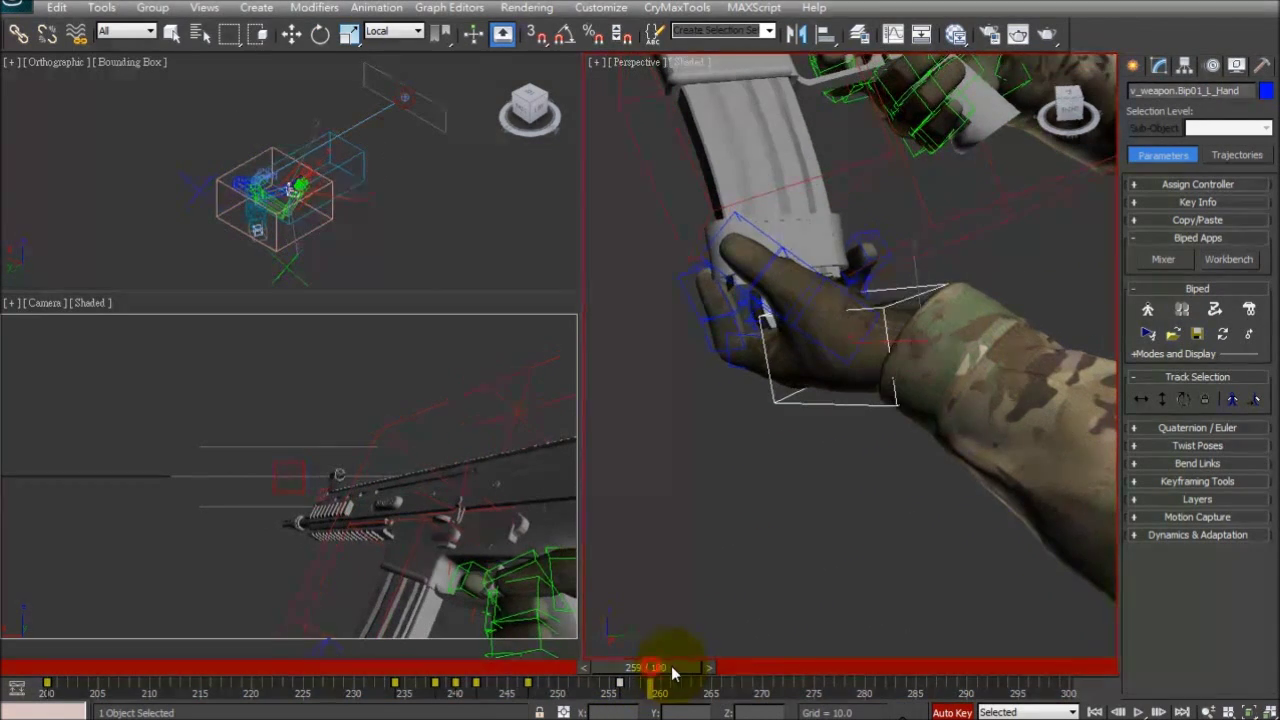
Step: Move the left hand away from the magazine base and paste the open posture onto it at frame 259
{"action": "key", "text": "w"}
{"action": "middle_click_drag", "start_coordinate": [952, 308], "coordinate": [950, 420], "text": "alt"}
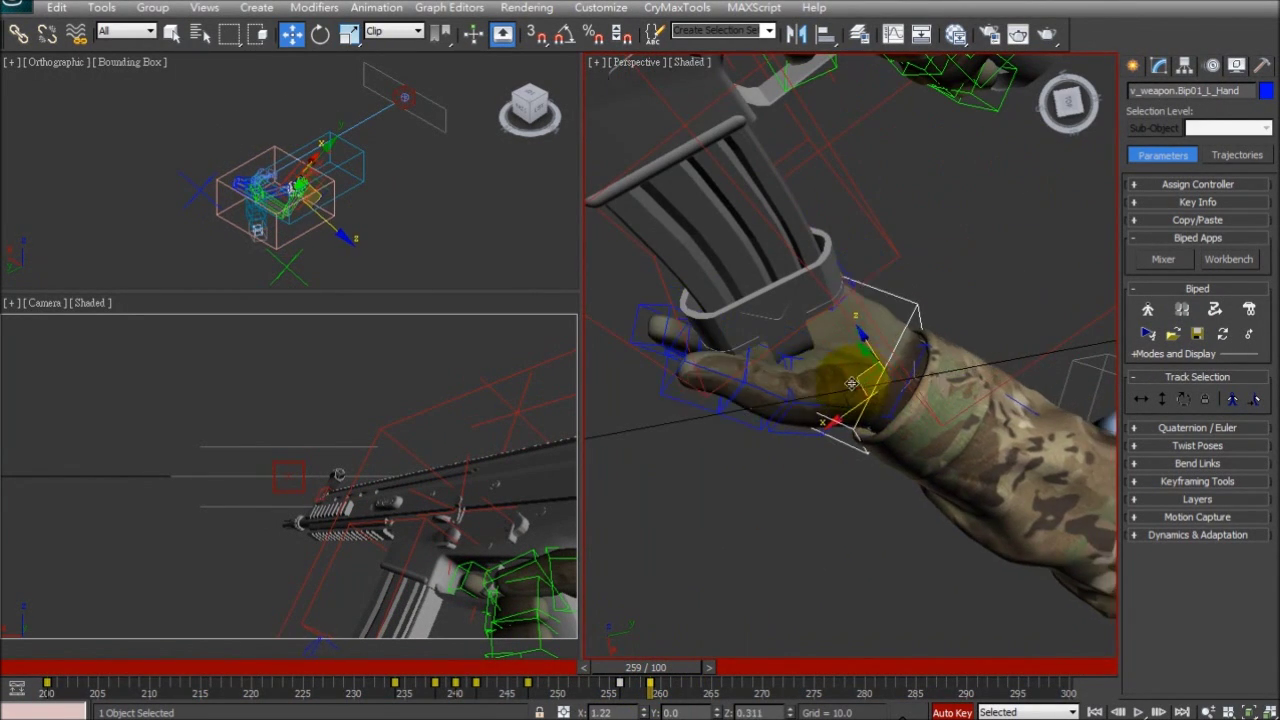
{"action": "middle_click_drag", "start_coordinate": [851, 383], "coordinate": [905, 360], "text": "alt"}
{"action": "left_click", "coordinate": [1197, 220]}
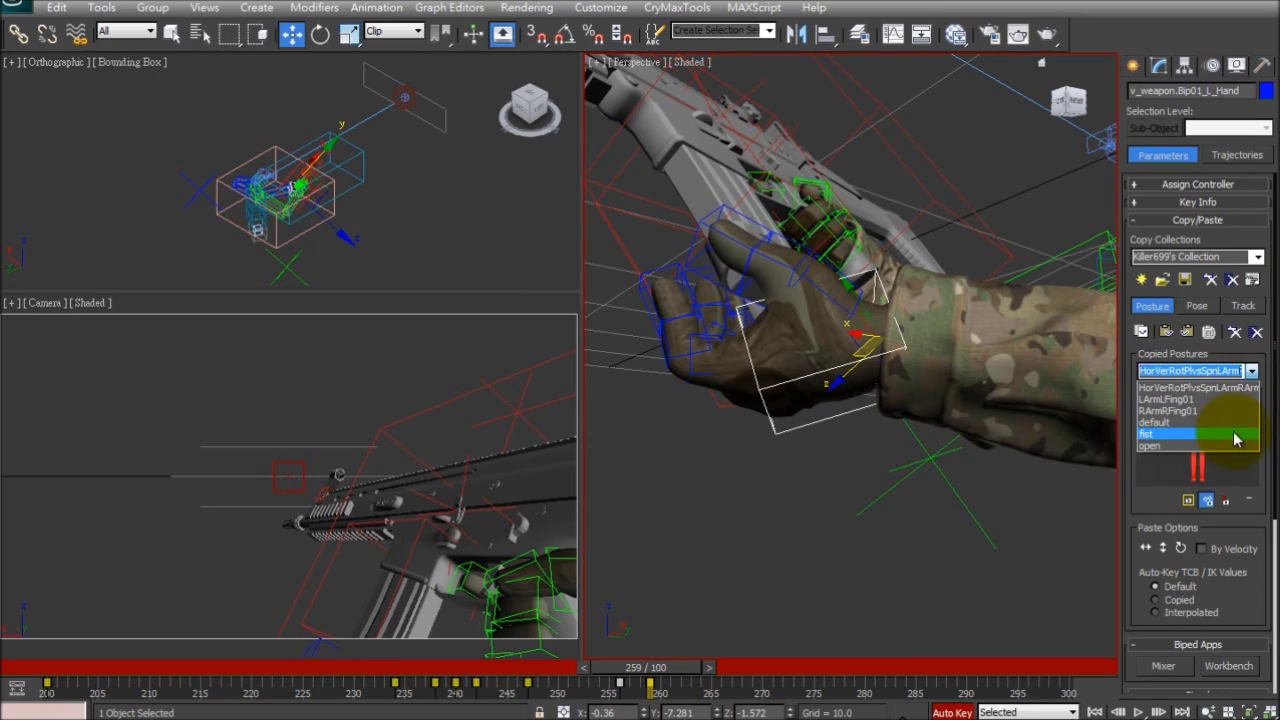
{"action": "left_click", "coordinate": [1168, 338]}
Step: Rotate the two selected left finger joints about 33 degrees around their local Z axis at frame 259
{"action": "middle_click_drag", "start_coordinate": [905, 350], "coordinate": [832, 343], "text": "alt"}
{"action": "left_click", "coordinate": [784, 303]}
{"action": "middle_click_drag", "start_coordinate": [784, 303], "coordinate": [657, 432], "text": "alt"}
{"action": "double_click", "coordinate": [667, 409]}
{"action": "left_click_drag", "start_coordinate": [655, 443], "coordinate": [600, 420]}
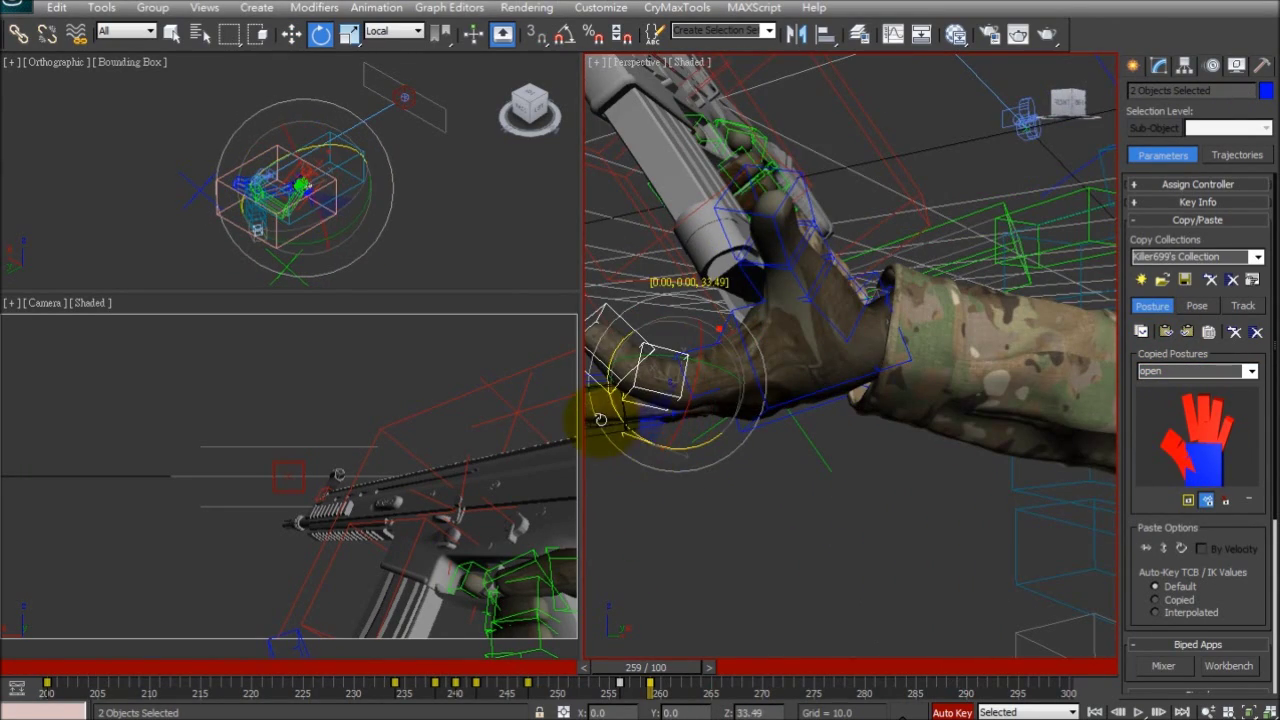
Step: Curl the remaining opened left finger joints inward at frame 259
{"action": "middle_click_drag", "start_coordinate": [598, 384], "coordinate": [905, 255], "text": "alt"}
{"action": "double_click", "coordinate": [791, 381]}
{"action": "double_click", "coordinate": [663, 249]}
{"action": "left_click_drag", "start_coordinate": [912, 262], "coordinate": [938, 184]}
{"action": "middle_click_drag", "start_coordinate": [938, 184], "coordinate": [858, 145], "text": "alt"}
{"action": "left_click", "coordinate": [817, 149]}
{"action": "left_click_drag", "start_coordinate": [858, 145], "coordinate": [846, 51]}
Step: Rotate the left little finger's tip joint (Finger42) and a neighbouring finger joint at frame 259
{"action": "middle_click_drag", "start_coordinate": [846, 51], "coordinate": [777, 256], "text": "alt"}
{"action": "left_click", "coordinate": [783, 252]}
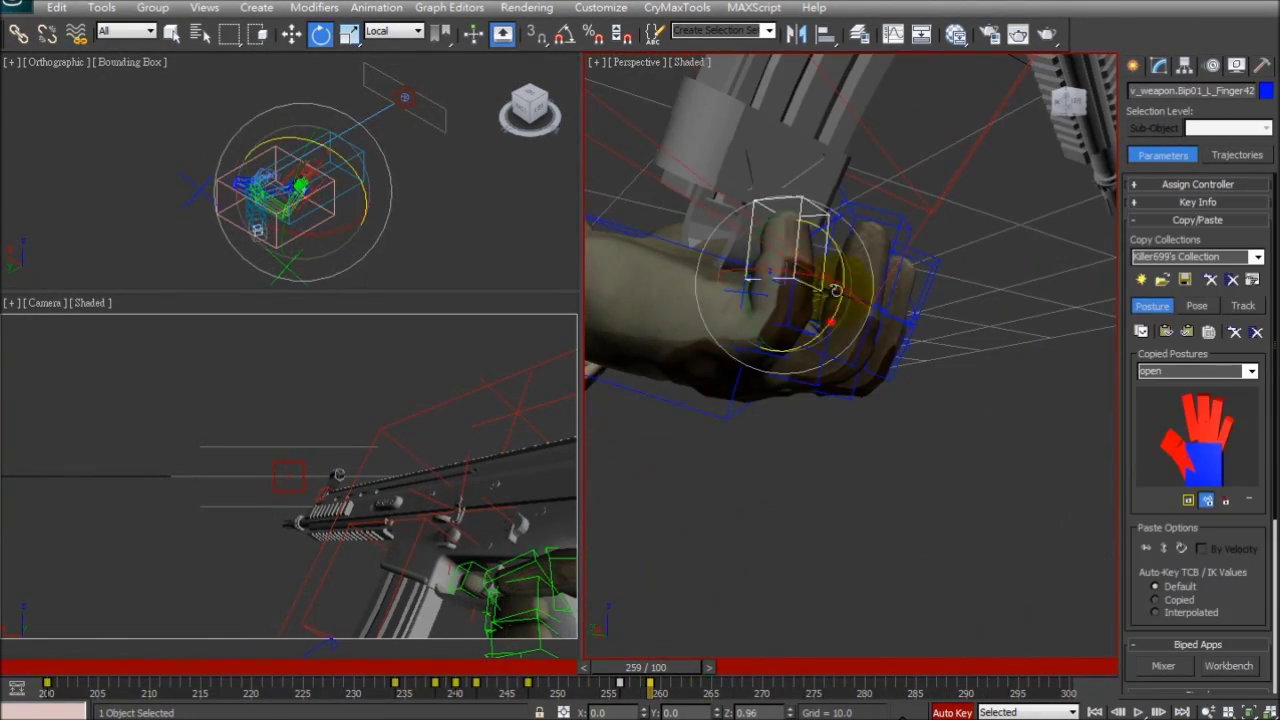
{"action": "left_click_drag", "start_coordinate": [772, 319], "coordinate": [755, 355]}
{"action": "middle_click_drag", "start_coordinate": [755, 355], "coordinate": [811, 377], "text": "alt"}
{"action": "left_click", "coordinate": [811, 377]}
{"action": "left_click_drag", "start_coordinate": [811, 377], "coordinate": [803, 350]}
Step: Rotate the left middle finger's tip joint (Finger22) at frame 259
{"action": "middle_click_drag", "start_coordinate": [803, 350], "coordinate": [1040, 385], "text": "alt"}
{"action": "left_click", "coordinate": [857, 337]}
{"action": "left_click", "coordinate": [745, 220]}
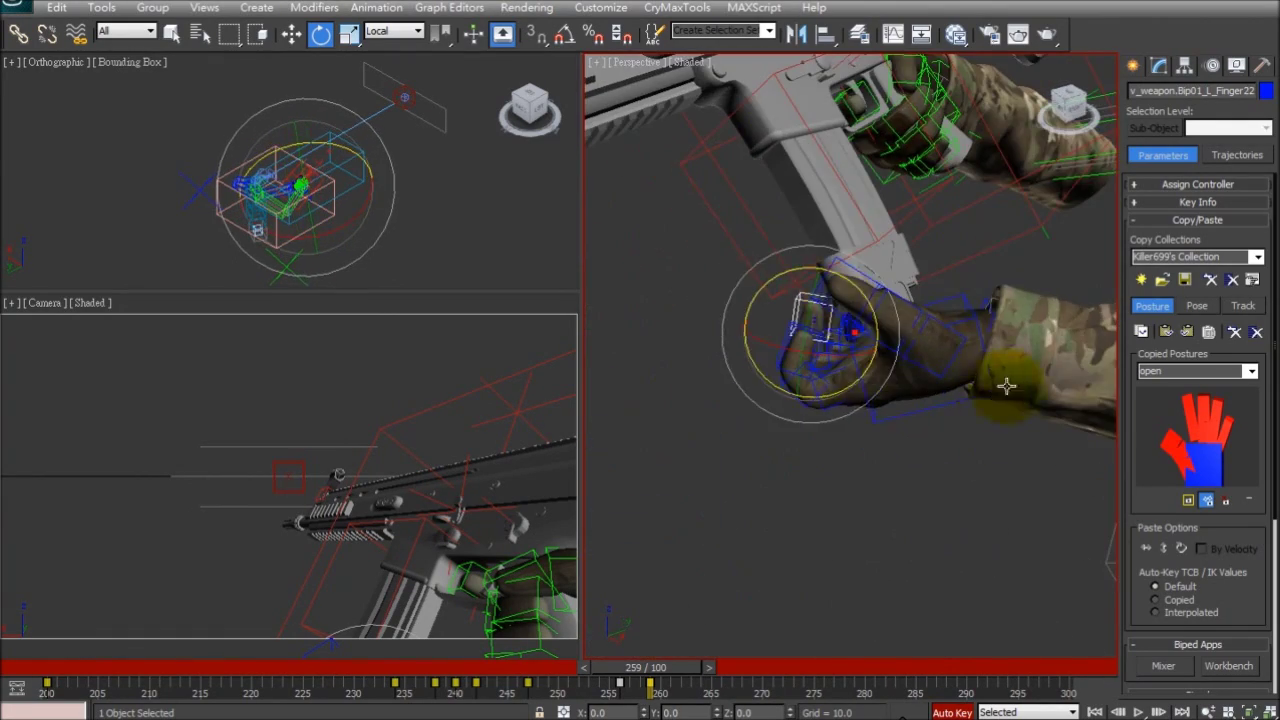
{"action": "left_click_drag", "start_coordinate": [1047, 312], "coordinate": [1045, 316]}
Step: Shift the left hand below the magazine and rotate it at the wrist at frame 259
{"action": "key", "text": "w"}
{"action": "middle_click_drag", "start_coordinate": [1045, 316], "coordinate": [866, 371], "text": "alt"}
{"action": "left_click_drag", "start_coordinate": [866, 371], "coordinate": [872, 376]}
{"action": "middle_click_drag", "start_coordinate": [872, 376], "coordinate": [1040, 497], "text": "alt"}
{"action": "left_click", "coordinate": [975, 350]}
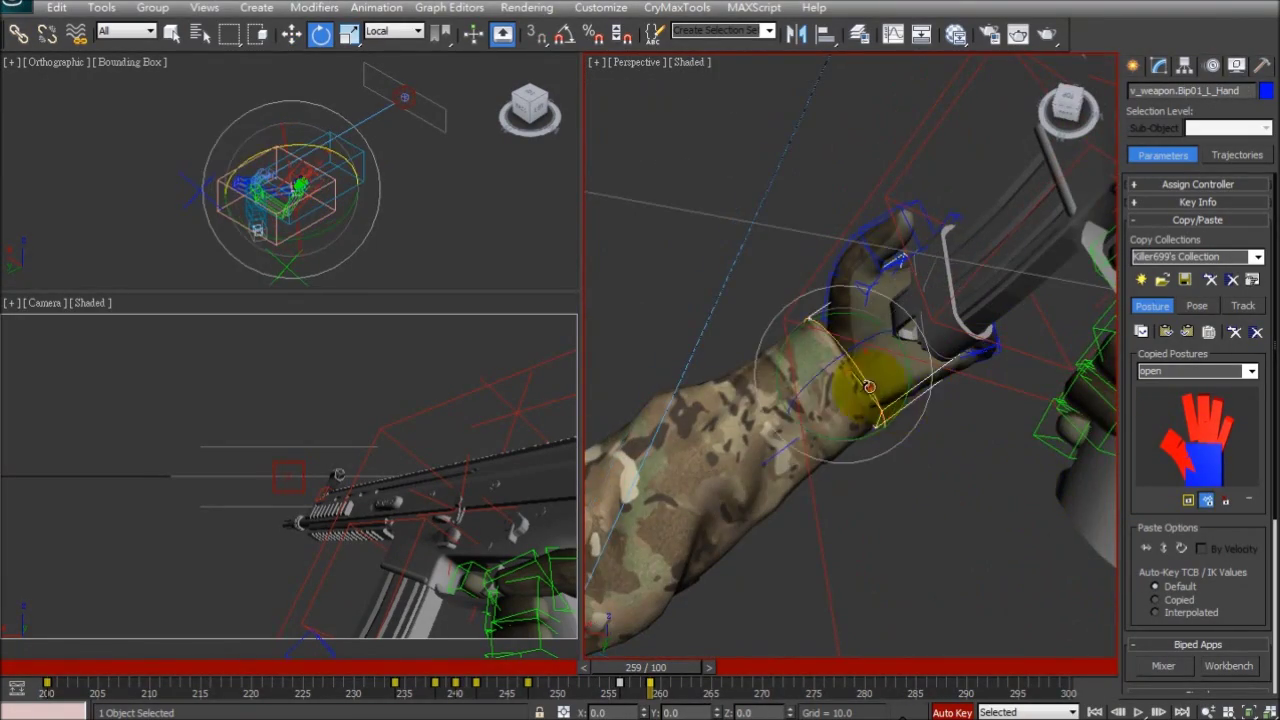
{"action": "middle_click_drag", "start_coordinate": [872, 387], "coordinate": [856, 341], "text": "alt"}
{"action": "key", "text": "w"}
Step: Move the left hand up beside the rifle at frame 279
{"action": "left_click_drag", "start_coordinate": [640, 672], "coordinate": [838, 622]}
{"action": "key", "text": "w"}
{"action": "middle_click_drag", "start_coordinate": [1022, 417], "coordinate": [972, 368], "text": "alt"}
{"action": "middle_click_drag", "start_coordinate": [969, 296], "coordinate": [955, 337], "text": "alt"}
{"action": "key", "text": "w"}
{"action": "left_click_drag", "start_coordinate": [952, 297], "coordinate": [975, 235]}
Step: Rotate the left hand to point the fingers upward beside the rifle at frame 279
{"action": "middle_click_drag", "start_coordinate": [975, 235], "coordinate": [989, 257], "text": "alt"}
{"action": "key", "text": "e"}
{"action": "left_click", "coordinate": [943, 422]}
{"action": "middle_click_drag", "start_coordinate": [882, 341], "coordinate": [826, 305], "text": "alt"}
{"action": "left_click_drag", "start_coordinate": [826, 325], "coordinate": [868, 425]}
Step: Refine the left arm and hand rotation alongside the rifle at frame 279
{"action": "middle_click_drag", "start_coordinate": [860, 300], "coordinate": [895, 385], "text": "alt"}
{"action": "left_click", "coordinate": [897, 240]}
{"action": "left_click", "coordinate": [877, 218]}
{"action": "left_click_drag", "start_coordinate": [889, 216], "coordinate": [900, 255]}
{"action": "middle_click_drag", "start_coordinate": [900, 255], "coordinate": [786, 326], "text": "alt"}
{"action": "scroll", "coordinate": [913, 225], "scroll_direction": "up", "scroll_amount": 5}
{"action": "key", "text": "w"}
{"action": "key", "text": "e"}
{"action": "left_click_drag", "start_coordinate": [775, 385], "coordinate": [760, 408]}
Step: Move the left hand closer to the rifle's side and adjust its wrist rotation at frame 279
{"action": "middle_click_drag", "start_coordinate": [760, 408], "coordinate": [749, 371], "text": "alt"}
{"action": "key", "text": "w"}
{"action": "left_click_drag", "start_coordinate": [792, 333], "coordinate": [850, 290]}
{"action": "middle_click_drag", "start_coordinate": [850, 290], "coordinate": [706, 610], "text": "alt"}
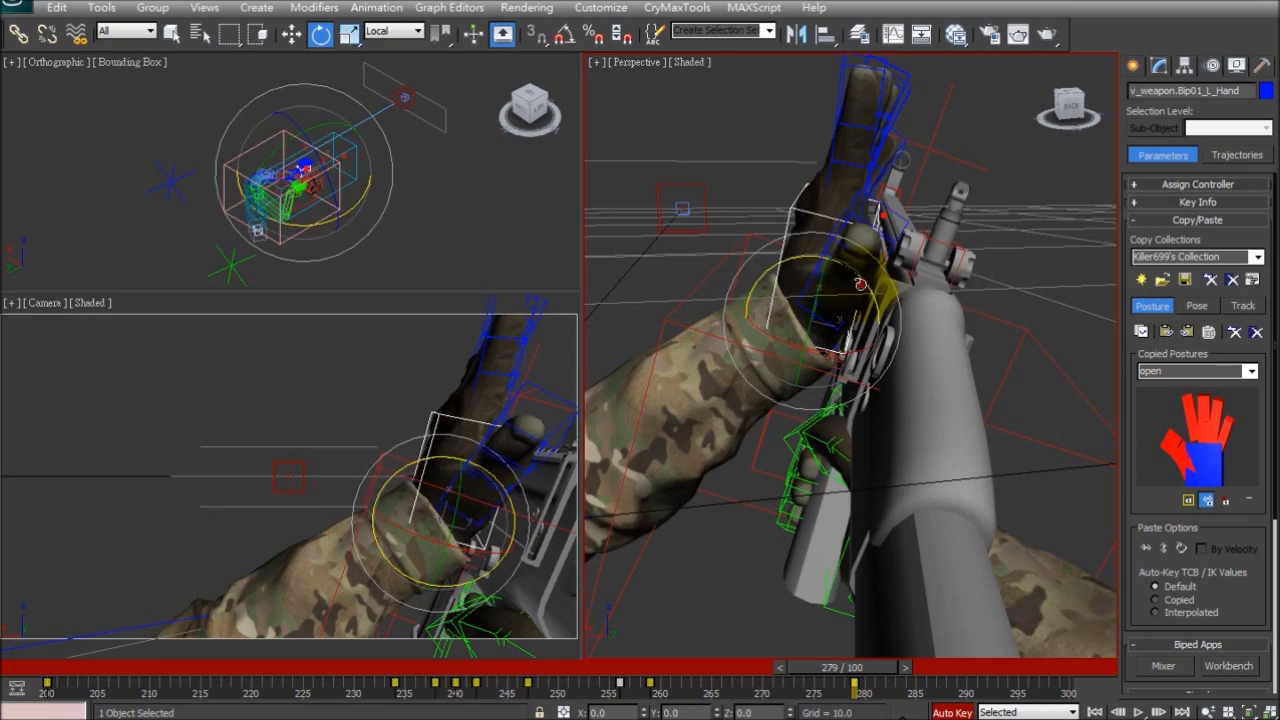
{"action": "left_click_drag", "start_coordinate": [860, 285], "coordinate": [850, 320]}
Step: Rotate the left arm and clavicle to support the raised hand at frame 279
{"action": "scroll", "coordinate": [800, 370], "scroll_direction": "down", "scroll_amount": 5}
{"action": "left_click", "coordinate": [720, 377]}
{"action": "mouse_move", "coordinate": [734, 409]}
{"action": "middle_mouse_down", "text": "alt"}
{"action": "mouse_move", "coordinate": [720, 377]}
{"action": "mouse_move", "coordinate": [745, 400]}
{"action": "middle_mouse_up", "text": "alt"}
{"action": "left_click", "coordinate": [735, 420]}
{"action": "left_click_drag", "start_coordinate": [675, 445], "coordinate": [646, 411]}
{"action": "middle_click_drag", "start_coordinate": [646, 411], "coordinate": [945, 530], "text": "alt"}
{"action": "left_click", "coordinate": [968, 467]}
{"action": "left_click_drag", "start_coordinate": [967, 491], "coordinate": [966, 483]}
Step: Rotate the left index finger joints Finger11 and Finger12 to bend the finger at frame 279
{"action": "scroll", "coordinate": [943, 219], "scroll_direction": "up", "scroll_amount": 5}
{"action": "middle_click_drag", "start_coordinate": [943, 219], "coordinate": [797, 249]}
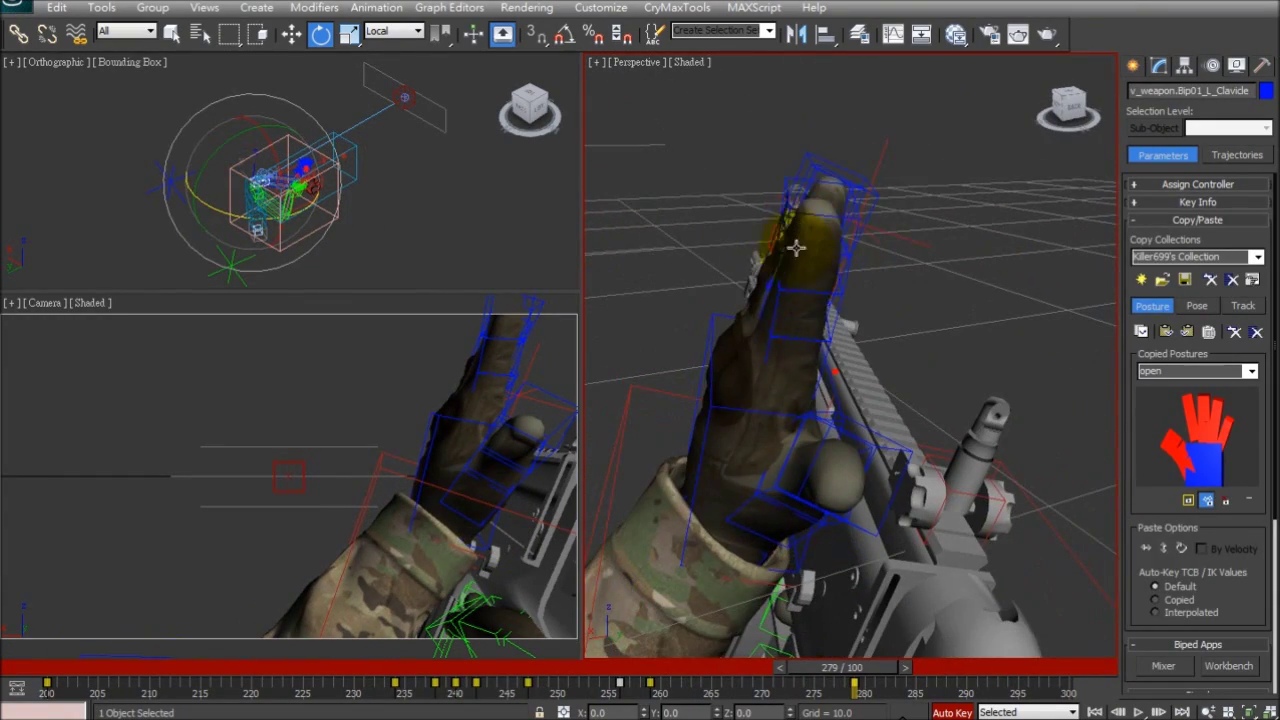
{"action": "double_click", "coordinate": [788, 347]}
{"action": "left_click_drag", "start_coordinate": [784, 327], "coordinate": [779, 329]}
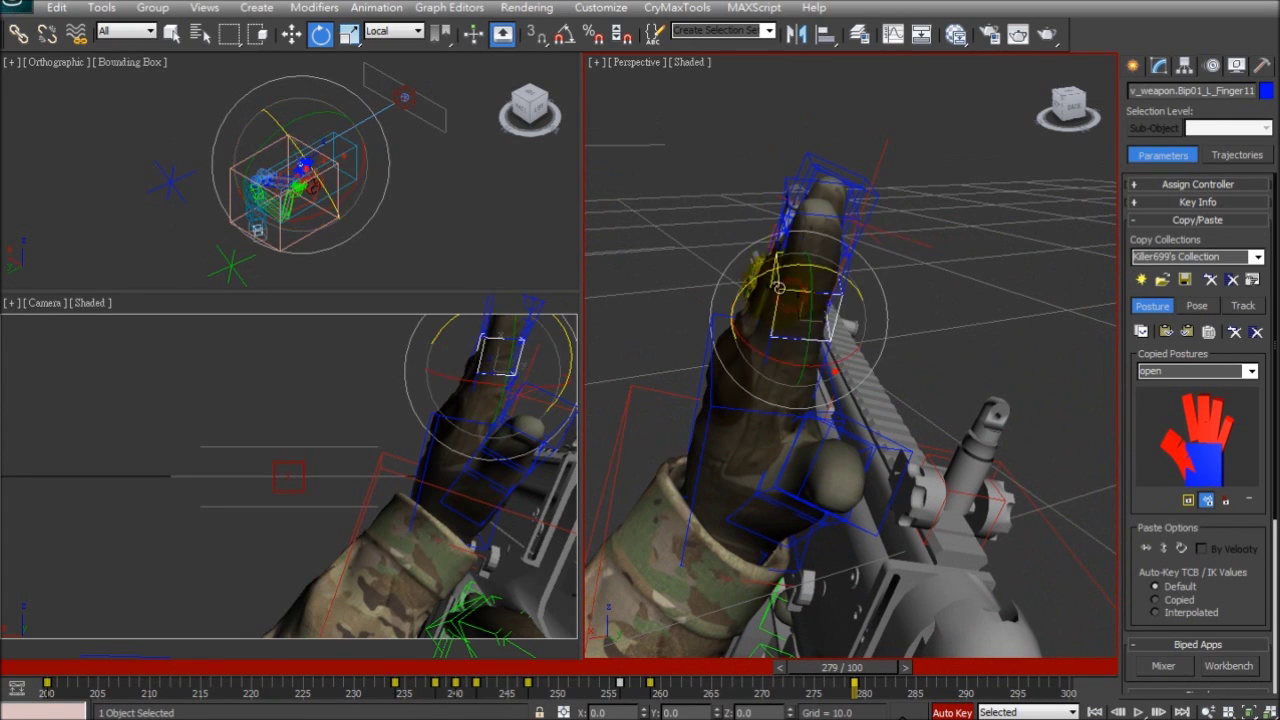
{"action": "left_click", "coordinate": [757, 341]}
{"action": "left_click_drag", "start_coordinate": [757, 341], "coordinate": [741, 335]}
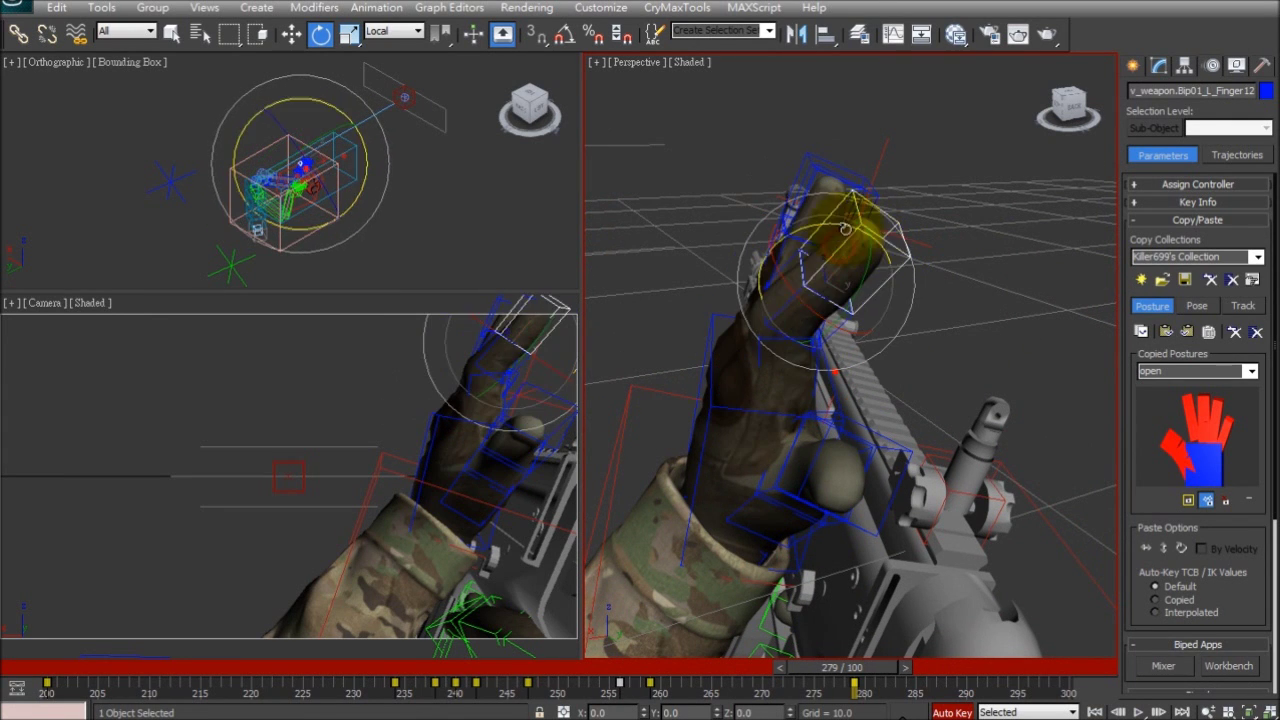
Step: Adjust the rotation of the left thumb and finger joints at frame 279 to bend them naturally
{"action": "middle_click_drag", "start_coordinate": [865, 318], "coordinate": [935, 285], "text": "alt"}
{"action": "left_click", "coordinate": [784, 582]}
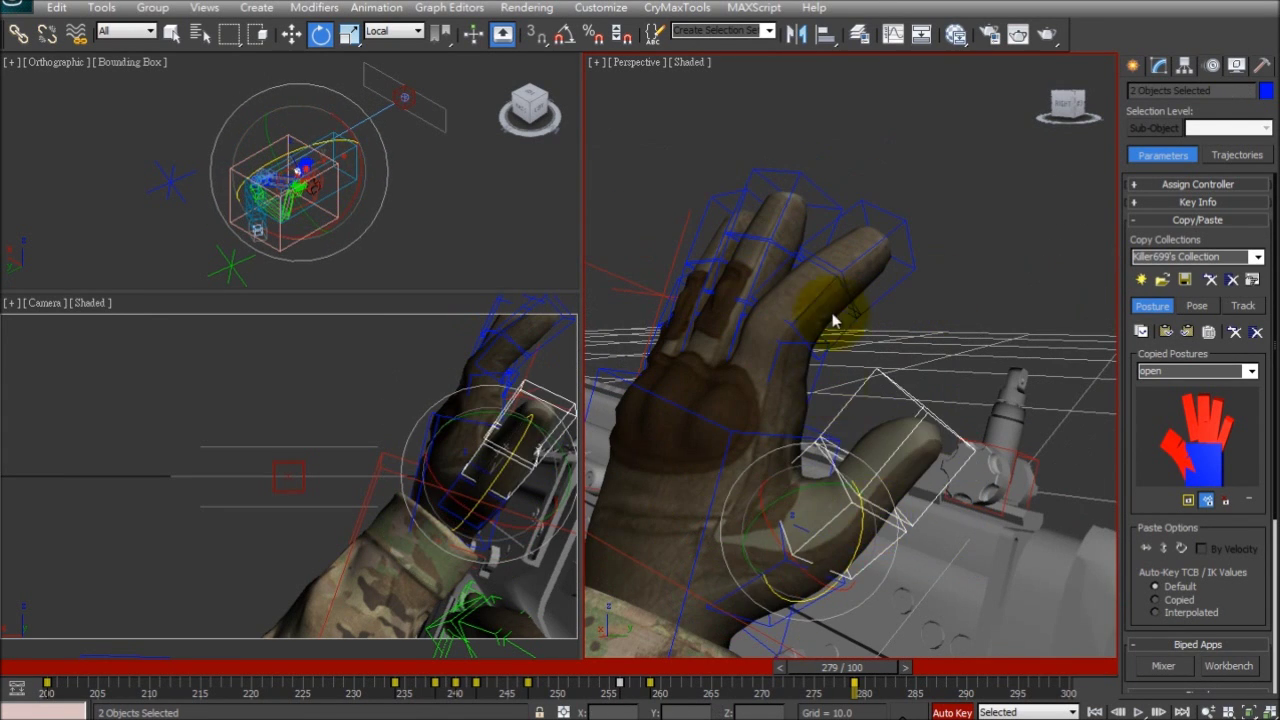
{"action": "middle_click_drag", "start_coordinate": [759, 231], "coordinate": [687, 276], "text": "alt"}
{"action": "middle_click_drag", "start_coordinate": [848, 370], "coordinate": [939, 401], "text": "alt"}
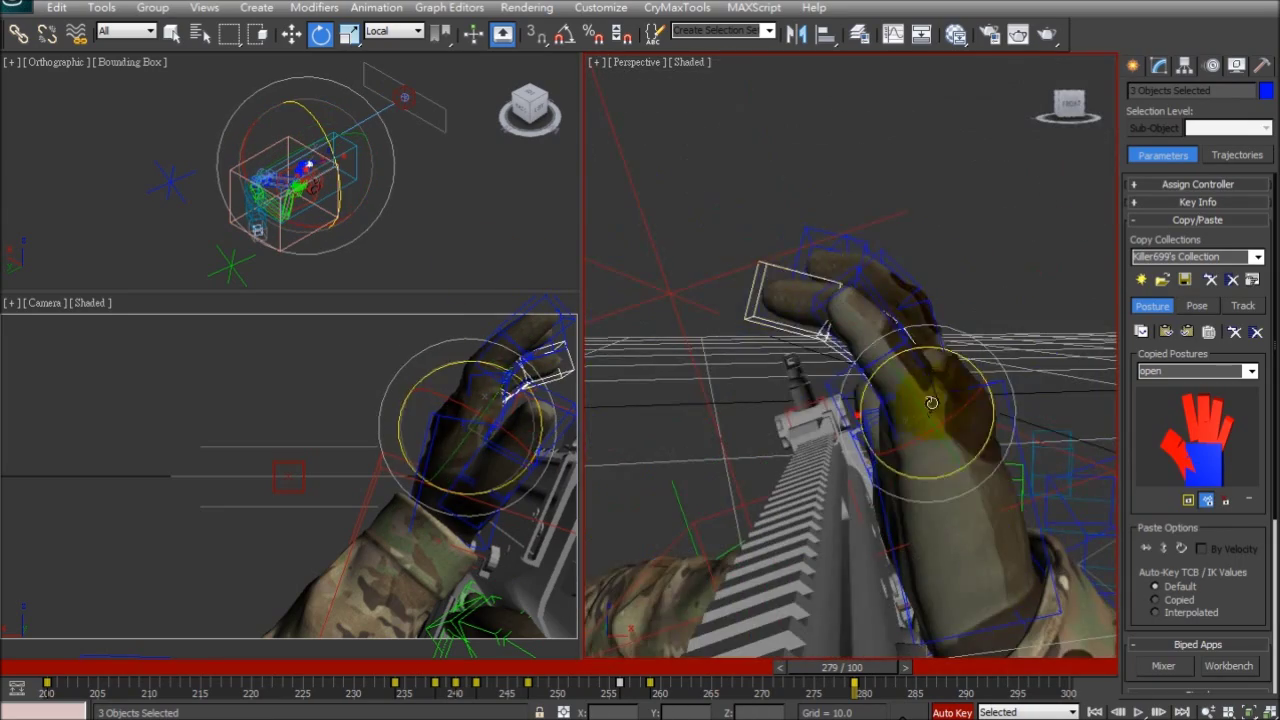
{"action": "middle_click_drag", "start_coordinate": [902, 362], "coordinate": [635, 369], "text": "alt"}
Step: Move the left hand out to the side of the rifle at frame 271 and paste the open posture
{"action": "left_click_drag", "start_coordinate": [887, 669], "coordinate": [835, 682]}
{"action": "left_click_drag", "start_coordinate": [854, 669], "coordinate": [787, 669]}
{"action": "middle_click_drag", "start_coordinate": [737, 554], "coordinate": [793, 514], "text": "alt"}
{"action": "left_click", "coordinate": [702, 572]}
{"action": "key", "text": "w"}
{"action": "left_click_drag", "start_coordinate": [794, 670], "coordinate": [804, 670]}
{"action": "left_click_drag", "start_coordinate": [703, 560], "coordinate": [470, 452]}
{"action": "left_click", "coordinate": [1168, 335]}
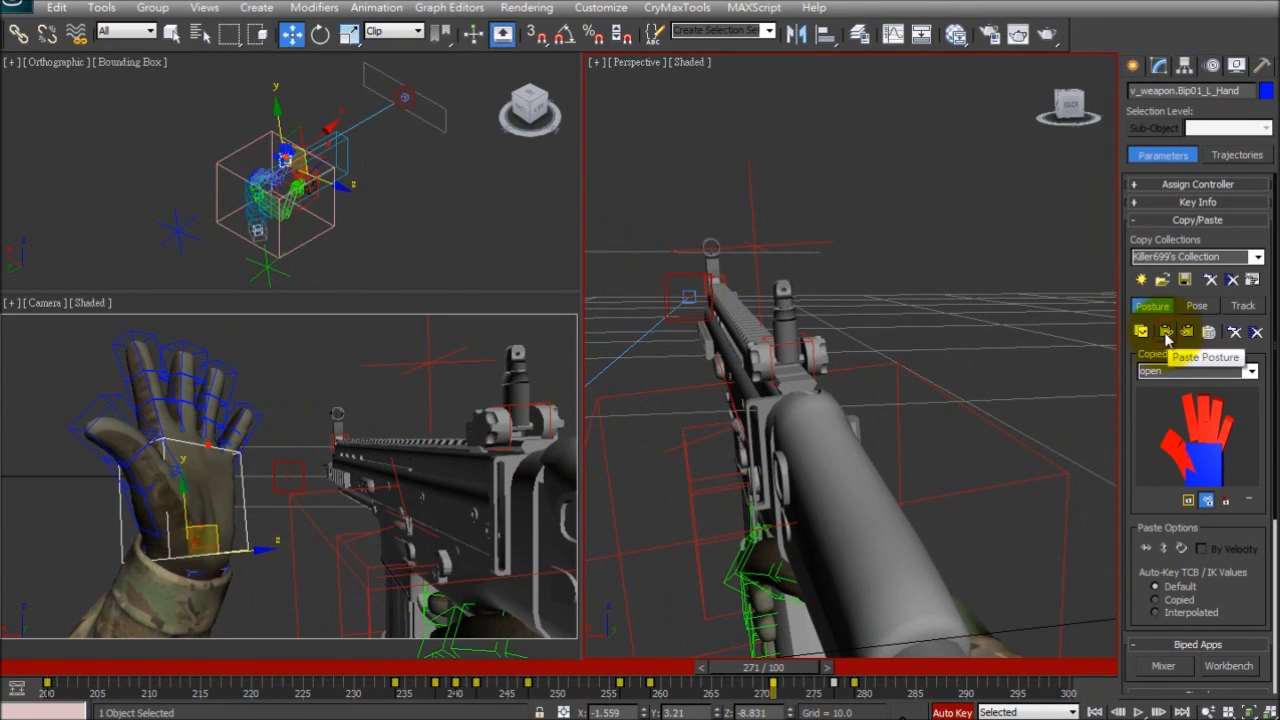
Step: Refine the left hand's rotation and position beside the rifle at frame 271
{"action": "middle_click_drag", "start_coordinate": [749, 527], "coordinate": [700, 470], "text": "alt"}
{"action": "key", "text": "e"}
{"action": "left_click_drag", "start_coordinate": [682, 446], "coordinate": [700, 428]}
{"action": "key", "text": "w"}
{"action": "left_click_drag", "start_coordinate": [712, 432], "coordinate": [664, 424]}
{"action": "scroll", "coordinate": [672, 420], "scroll_direction": "down", "scroll_amount": 4}
{"action": "middle_click_drag", "start_coordinate": [690, 400], "coordinate": [795, 372], "text": "alt"}
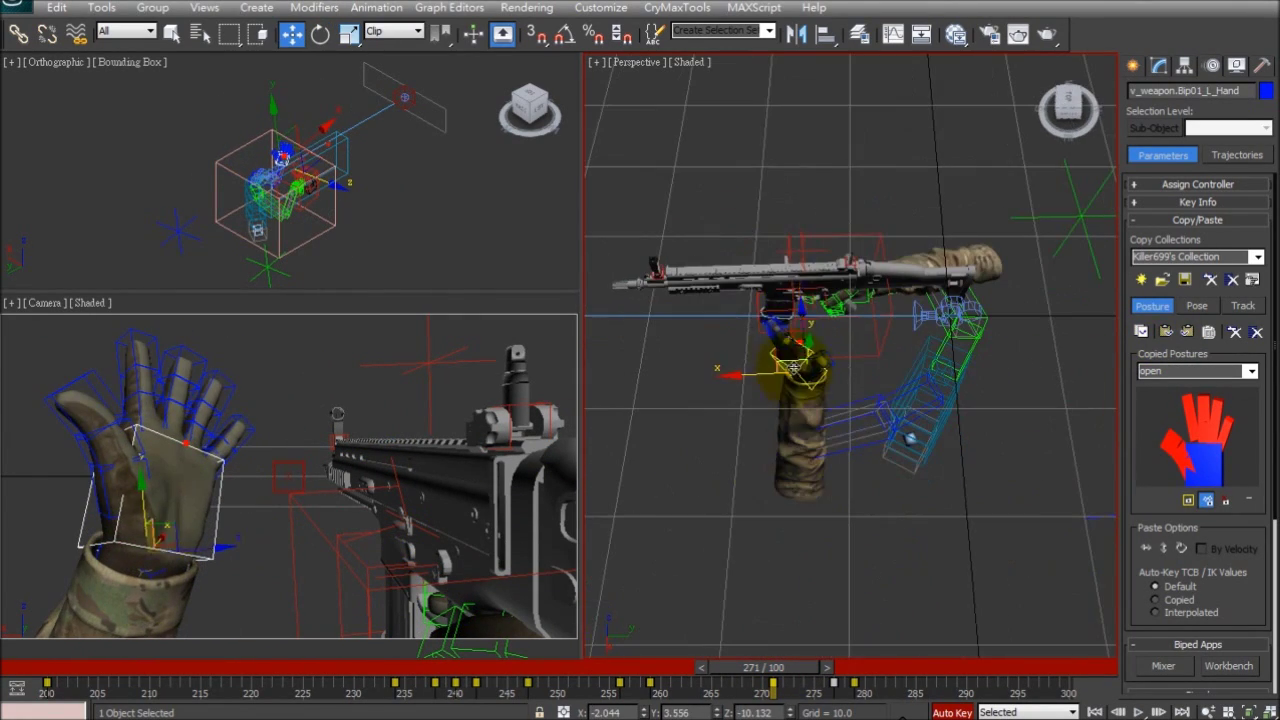
{"action": "left_click", "coordinate": [840, 428]}
{"action": "middle_click_drag", "start_coordinate": [840, 428], "coordinate": [716, 378], "text": "alt"}
{"action": "scroll", "coordinate": [795, 430], "scroll_direction": "up", "scroll_amount": 4}
{"action": "mouse_move", "coordinate": [812, 421]}
{"action": "middle_mouse_down", "text": "alt"}
{"action": "mouse_move", "coordinate": [795, 430]}
{"action": "mouse_move", "coordinate": [870, 330]}
{"action": "mouse_move", "coordinate": [800, 430]}
{"action": "middle_mouse_up", "text": "alt"}
Step: Paste the open posture onto the left hand at frame 277 and rotate the hand at the wrist
{"action": "left_click", "coordinate": [806, 312], "text": "ctrl"}
{"action": "left_click_drag", "start_coordinate": [802, 667], "coordinate": [862, 662]}
{"action": "left_click", "coordinate": [1166, 331]}
{"action": "middle_click_drag", "start_coordinate": [940, 400], "coordinate": [886, 391], "text": "alt"}
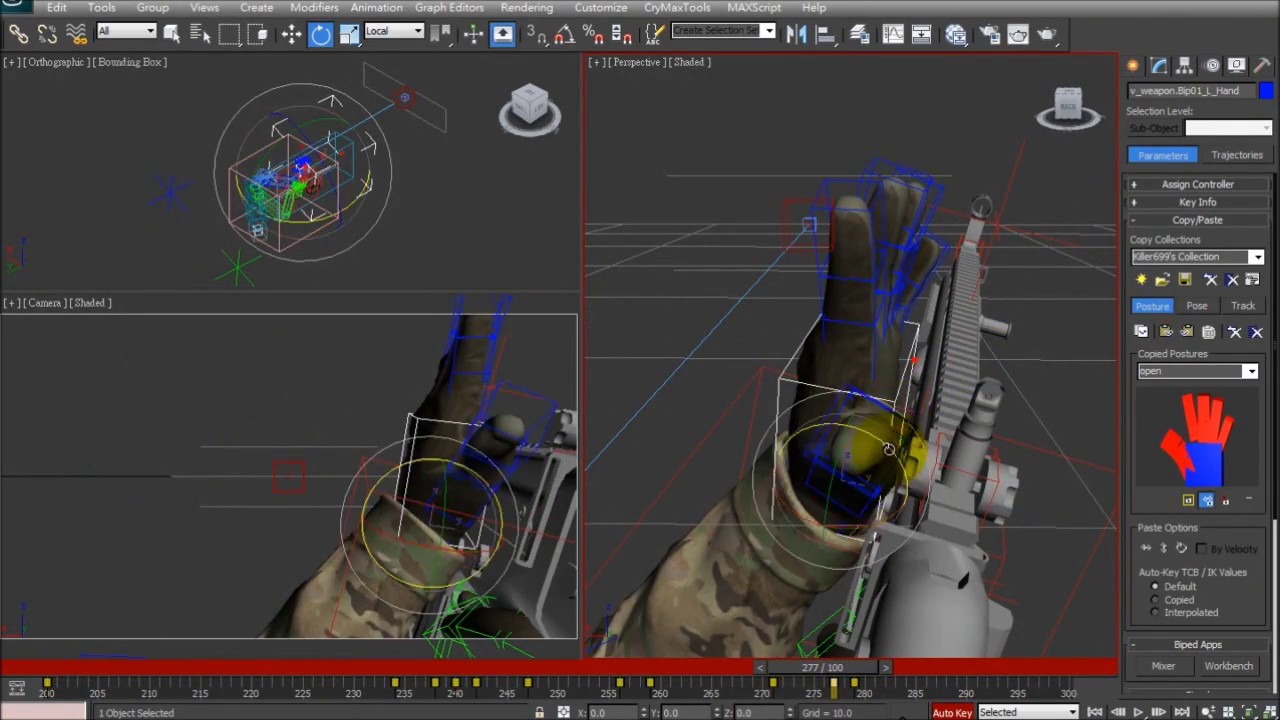
{"action": "left_click_drag", "start_coordinate": [851, 453], "coordinate": [878, 461]}
{"action": "scroll", "coordinate": [890, 420], "scroll_direction": "down", "scroll_amount": 5}
{"action": "middle_click_drag", "start_coordinate": [894, 418], "coordinate": [884, 398], "text": "alt"}
Step: Shift the left hand keys at frames 277, 279 and 271 to frames 280, 282 and 274
{"action": "left_click_drag", "start_coordinate": [834, 667], "coordinate": [866, 690]}
{"action": "left_click_drag", "start_coordinate": [854, 686], "coordinate": [885, 687]}
{"action": "left_click", "coordinate": [774, 687]}
{"action": "left_click_drag", "start_coordinate": [774, 687], "coordinate": [804, 687]}
Step: Try a rotated left hand pose at frame 278 and delete that key
{"action": "mouse_move", "coordinate": [834, 668]}
{"action": "left_mouse_down"}
{"action": "mouse_move", "coordinate": [824, 674]}
{"action": "mouse_move", "coordinate": [846, 667]}
{"action": "left_mouse_up"}
{"action": "key", "text": "e"}
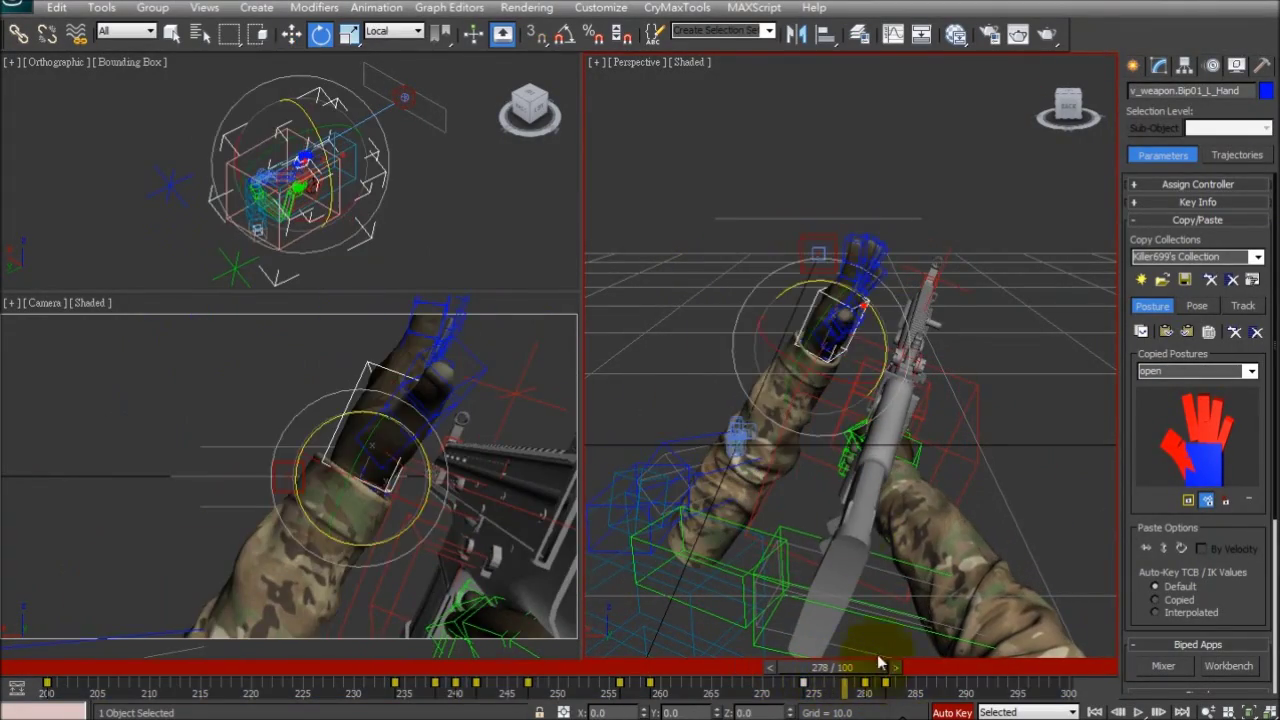
{"action": "left_click_drag", "start_coordinate": [861, 287], "coordinate": [861, 284]}
{"action": "left_click_drag", "start_coordinate": [856, 668], "coordinate": [894, 666]}
{"action": "middle_click_drag", "start_coordinate": [886, 420], "coordinate": [868, 450], "text": "alt"}
{"action": "scroll", "coordinate": [914, 508], "scroll_direction": "up", "scroll_amount": 5}
{"action": "left_click_drag", "start_coordinate": [884, 667], "coordinate": [812, 669]}
{"action": "left_click", "coordinate": [845, 684]}
{"action": "key", "text": "Delete"}
Step: Rotate the left hand around frame 278 to refine its approach to the rifle
{"action": "scroll", "coordinate": [768, 530], "scroll_direction": "down", "scroll_amount": 3}
{"action": "middle_click_drag", "start_coordinate": [768, 530], "coordinate": [812, 528]}
{"action": "key", "text": "e"}
{"action": "left_click_drag", "start_coordinate": [712, 350], "coordinate": [640, 403]}
{"action": "middle_click_drag", "start_coordinate": [715, 450], "coordinate": [860, 415], "text": "alt"}
{"action": "key", "text": "e"}
{"action": "left_click_drag", "start_coordinate": [706, 385], "coordinate": [737, 402]}
{"action": "key", "text": "q"}
Step: Shift the left hand keys at frames 274 and 282 to frames 275 and 283
{"action": "left_click_drag", "start_coordinate": [830, 668], "coordinate": [948, 667]}
{"action": "left_click_drag", "start_coordinate": [803, 685], "coordinate": [814, 687]}
{"action": "left_click_drag", "start_coordinate": [848, 670], "coordinate": [884, 680]}
{"action": "middle_click_drag", "start_coordinate": [775, 455], "coordinate": [880, 610], "text": "alt"}
{"action": "scroll", "coordinate": [808, 537], "scroll_direction": "up", "scroll_amount": 3}
{"action": "left_click_drag", "start_coordinate": [885, 688], "coordinate": [893, 691]}
Step: Rotate the left hand at frame 283 and scrub through the timeline to check the motion
{"action": "middle_click_drag", "start_coordinate": [880, 600], "coordinate": [815, 520], "text": "alt"}
{"action": "left_click_drag", "start_coordinate": [750, 350], "coordinate": [777, 371]}
{"action": "key", "text": "q"}
{"action": "mouse_move", "coordinate": [898, 667]}
{"action": "left_mouse_down"}
{"action": "mouse_move", "coordinate": [825, 677]}
{"action": "mouse_move", "coordinate": [920, 660]}
{"action": "mouse_move", "coordinate": [884, 683]}
{"action": "left_mouse_up"}
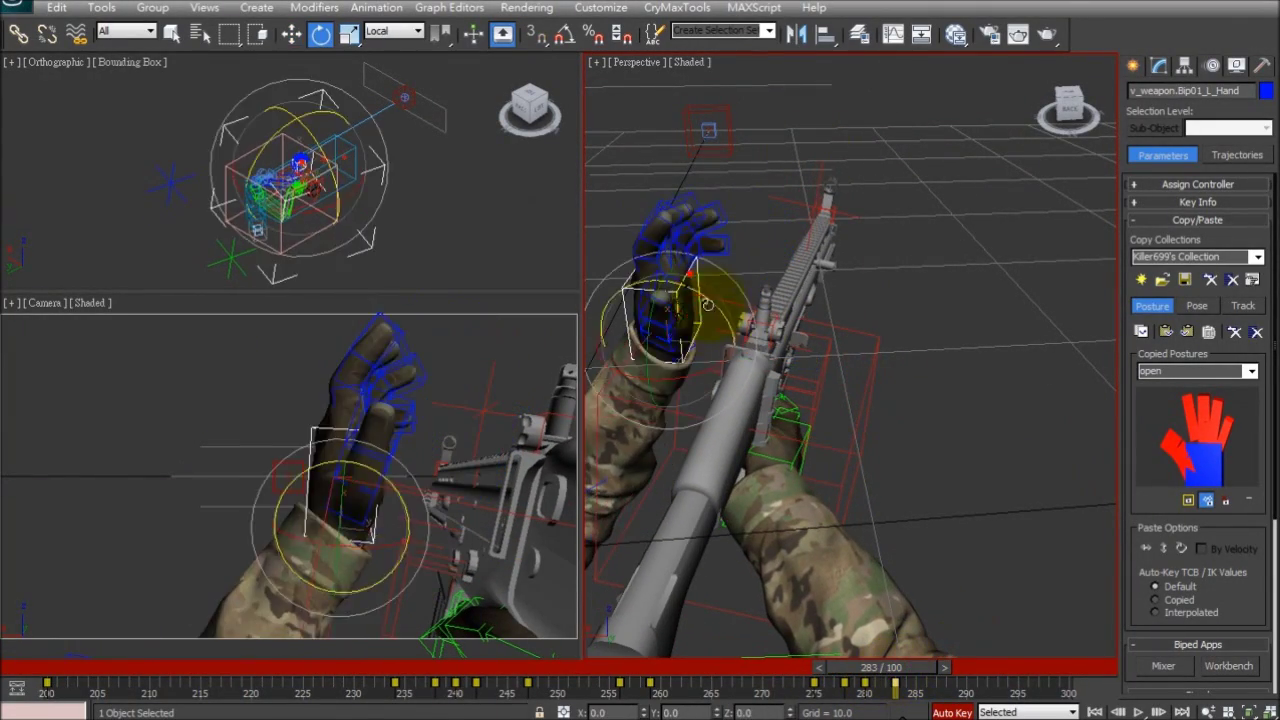
{"action": "left_click_drag", "start_coordinate": [838, 667], "coordinate": [1075, 656]}
Step: Copy the left arm and finger posture at frame 200 and paste it at frame 300
{"action": "middle_click_drag", "start_coordinate": [760, 470], "coordinate": [868, 445], "text": "alt"}
{"action": "double_click", "coordinate": [862, 412]}
{"action": "left_click_drag", "start_coordinate": [1047, 667], "coordinate": [171, 660]}
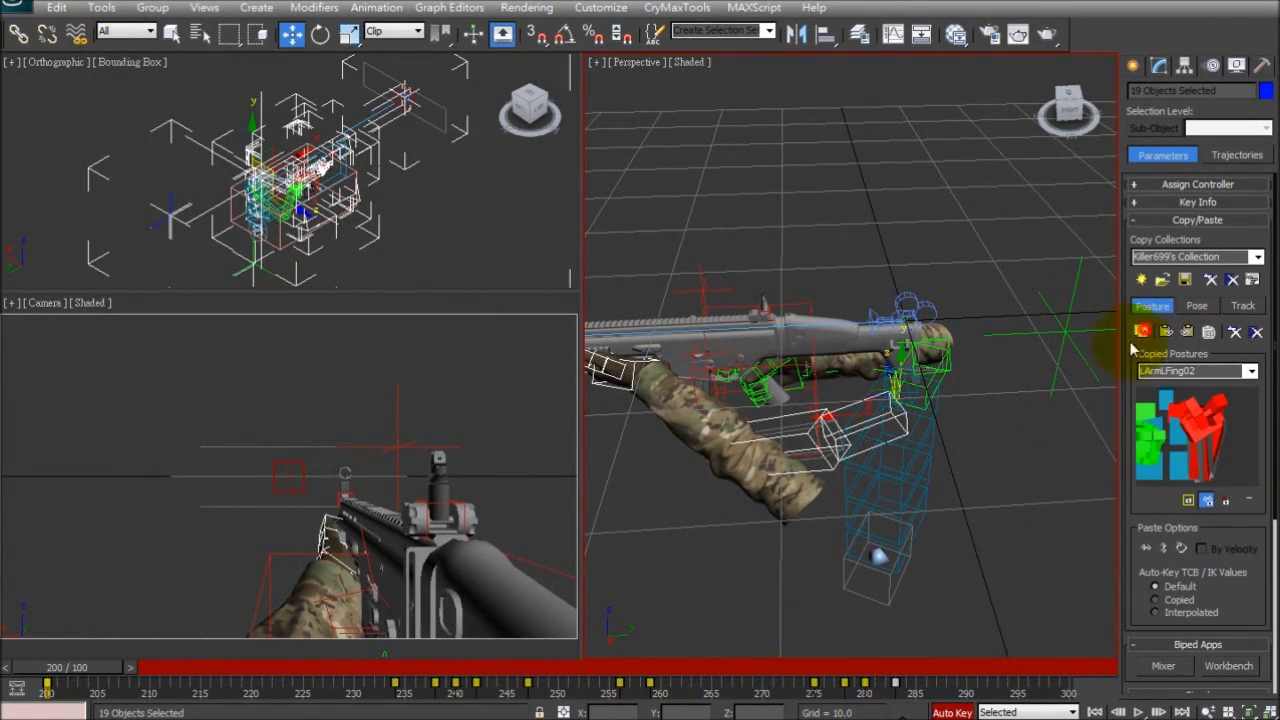
{"action": "left_click_drag", "start_coordinate": [1015, 677], "coordinate": [938, 668]}
Step: Lower the left hand below the rifle at frame 289 and adjust its position around frame 295
{"action": "key", "text": "w"}
{"action": "left_click", "coordinate": [908, 307]}
{"action": "left_click_drag", "start_coordinate": [645, 325], "coordinate": [615, 385]}
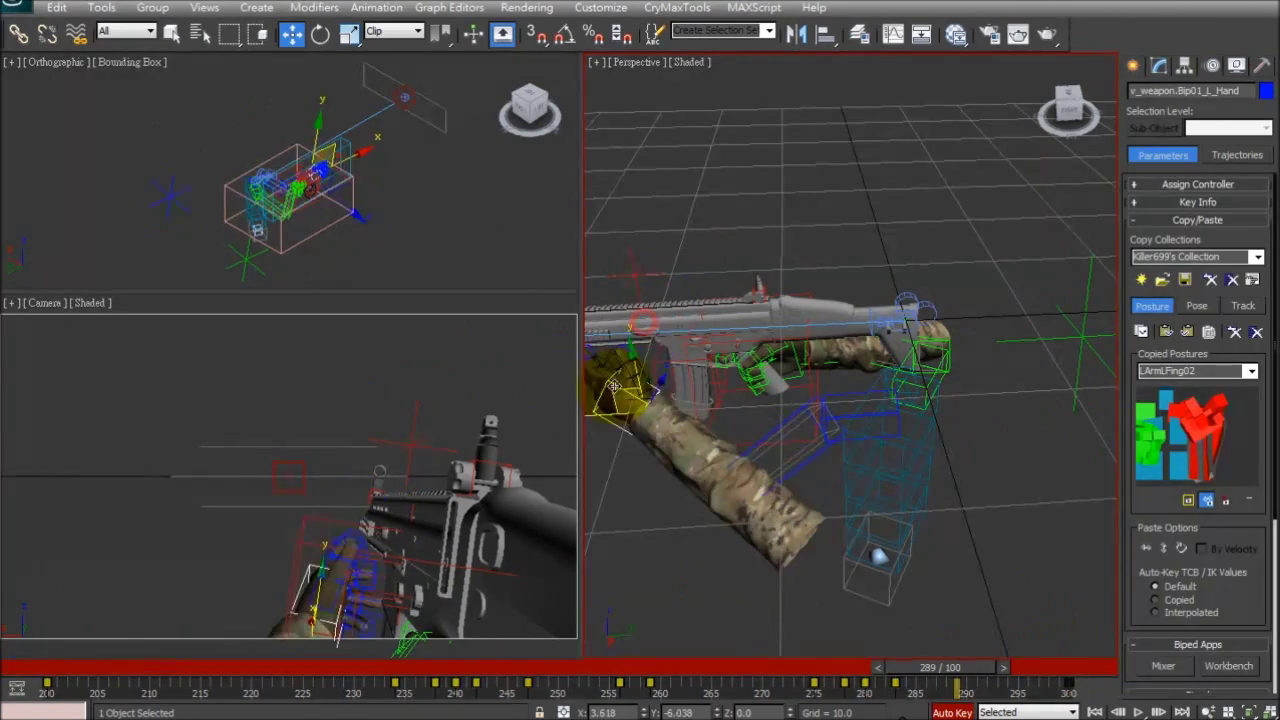
{"action": "left_click", "coordinate": [1200, 203]}
{"action": "left_click_drag", "start_coordinate": [1087, 676], "coordinate": [994, 664]}
{"action": "left_click_drag", "start_coordinate": [660, 378], "coordinate": [664, 432]}
{"action": "middle_click_drag", "start_coordinate": [780, 420], "coordinate": [930, 398], "text": "alt"}
Step: Rotate the left hand at frame 215 and set a free key for it
{"action": "left_click_drag", "start_coordinate": [980, 667], "coordinate": [240, 670]}
{"action": "key", "text": "w"}
{"action": "key", "text": "e"}
{"action": "middle_click_drag", "start_coordinate": [860, 440], "coordinate": [865, 480], "text": "alt"}
{"action": "left_click", "coordinate": [1230, 245]}
{"action": "middle_click_drag", "start_coordinate": [900, 430], "coordinate": [940, 490], "text": "alt"}
{"action": "left_click_drag", "start_coordinate": [928, 480], "coordinate": [870, 461]}
{"action": "left_click", "coordinate": [1190, 585]}
{"action": "middle_click_drag", "start_coordinate": [934, 551], "coordinate": [866, 460], "text": "alt"}
{"action": "key", "text": "w"}
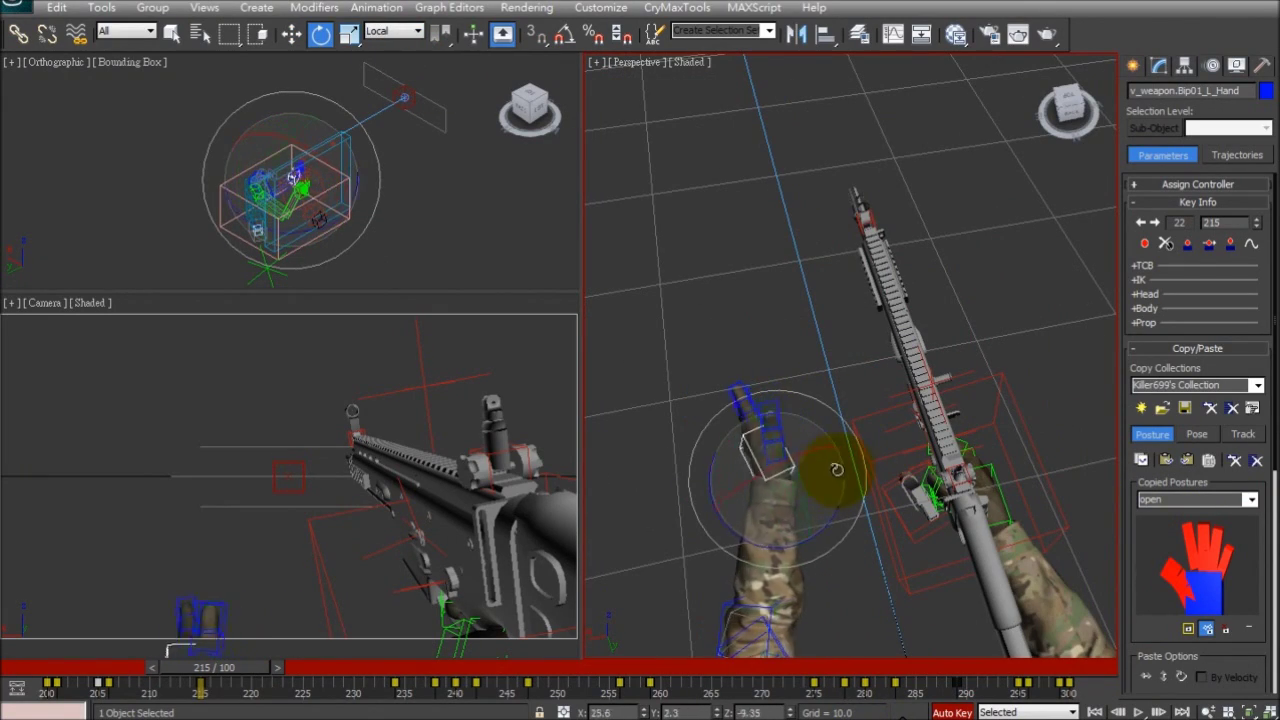
Step: Adjust the left hand's position slightly around frame 215
{"action": "mouse_move", "coordinate": [243, 670]}
{"action": "left_mouse_down"}
{"action": "mouse_move", "coordinate": [189, 677]}
{"action": "mouse_move", "coordinate": [245, 678]}
{"action": "left_mouse_up"}
{"action": "left_click_drag", "start_coordinate": [740, 528], "coordinate": [750, 525]}
{"action": "middle_click_drag", "start_coordinate": [800, 522], "coordinate": [925, 450], "text": "alt"}
{"action": "left_click", "coordinate": [943, 388]}
{"action": "middle_click_drag", "start_coordinate": [794, 497], "coordinate": [775, 560], "text": "alt"}
{"action": "scroll", "coordinate": [775, 560], "scroll_direction": "up", "scroll_amount": 3}
Step: Rotate the left hand in the frames just before 215 and check its motion away from the rifle
{"action": "left_click_drag", "start_coordinate": [254, 677], "coordinate": [224, 675]}
{"action": "key", "text": "e"}
{"action": "middle_click_drag", "start_coordinate": [800, 520], "coordinate": [880, 470], "text": "alt"}
{"action": "middle_click_drag", "start_coordinate": [860, 540], "coordinate": [792, 491], "text": "alt"}
{"action": "left_click_drag", "start_coordinate": [620, 400], "coordinate": [700, 540]}
{"action": "left_click_drag", "start_coordinate": [185, 667], "coordinate": [140, 670]}
{"action": "middle_click_drag", "start_coordinate": [886, 543], "coordinate": [840, 560], "text": "alt"}
{"action": "left_click_drag", "start_coordinate": [126, 670], "coordinate": [140, 677]}
{"action": "middle_click_drag", "start_coordinate": [820, 520], "coordinate": [760, 500], "text": "alt"}
{"action": "scroll", "coordinate": [755, 500], "scroll_direction": "up", "scroll_amount": 3}
{"action": "middle_click_drag", "start_coordinate": [780, 480], "coordinate": [810, 560]}
{"action": "key", "text": "q"}
Step: Reposition the left hand beside the rifle at frame 275 and set a free key for it
{"action": "left_click_drag", "start_coordinate": [142, 667], "coordinate": [831, 678]}
{"action": "key", "text": "e"}
{"action": "key", "text": "comma"}
{"action": "key", "text": "comma"}
{"action": "scroll", "coordinate": [760, 480], "scroll_direction": "down", "scroll_amount": 3}
{"action": "middle_click_drag", "start_coordinate": [760, 480], "coordinate": [700, 450], "text": "alt"}
{"action": "left_click", "coordinate": [672, 505]}
{"action": "left_click_drag", "start_coordinate": [662, 492], "coordinate": [652, 520]}
{"action": "key", "text": "w"}
{"action": "middle_click_drag", "start_coordinate": [655, 570], "coordinate": [681, 543], "text": "alt"}
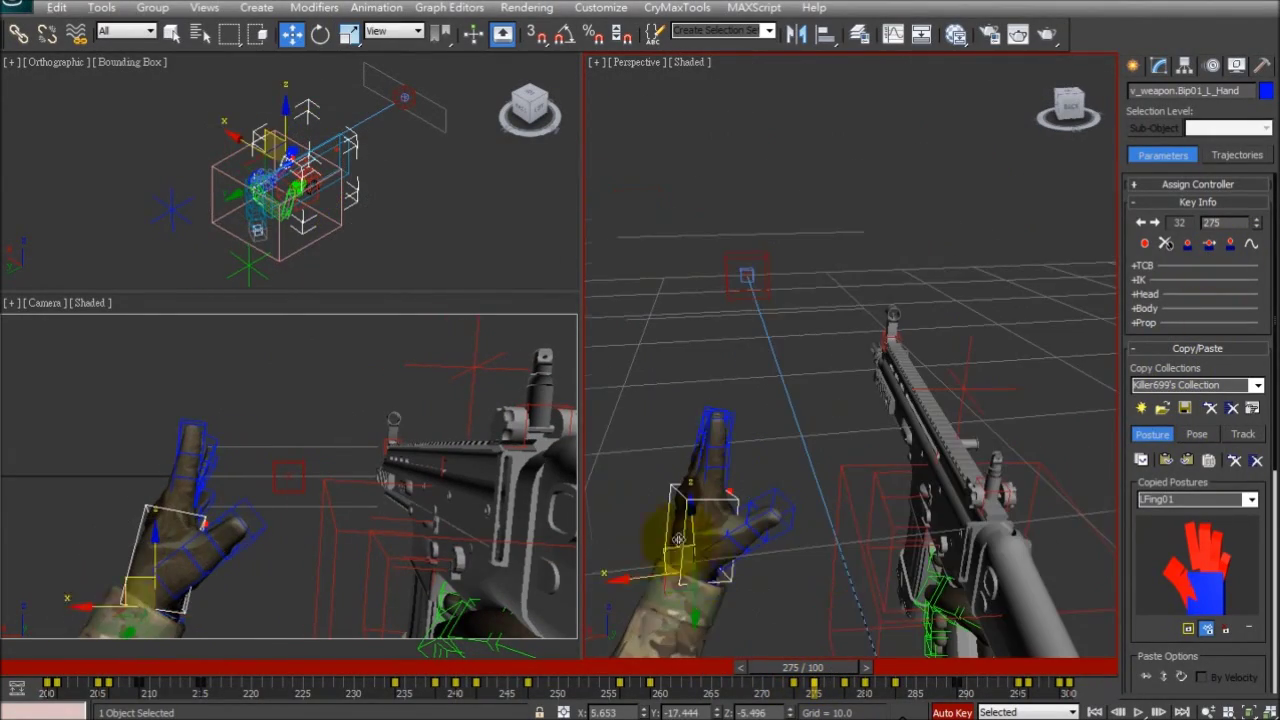
{"action": "left_click", "coordinate": [1232, 246]}
Step: Rotate the left hand at frame 280 to line it up with the rifle's side
{"action": "mouse_move", "coordinate": [811, 670]}
{"action": "left_mouse_down"}
{"action": "mouse_move", "coordinate": [720, 678]}
{"action": "mouse_move", "coordinate": [888, 664]}
{"action": "mouse_move", "coordinate": [871, 684]}
{"action": "mouse_move", "coordinate": [905, 684]}
{"action": "mouse_move", "coordinate": [777, 680]}
{"action": "mouse_move", "coordinate": [866, 680]}
{"action": "mouse_move", "coordinate": [914, 658]}
{"action": "mouse_move", "coordinate": [797, 655]}
{"action": "mouse_move", "coordinate": [889, 649]}
{"action": "mouse_move", "coordinate": [826, 683]}
{"action": "left_mouse_up"}
{"action": "key", "text": "e"}
{"action": "key", "text": "e"}
{"action": "key", "text": "q"}
{"action": "key", "text": "z"}
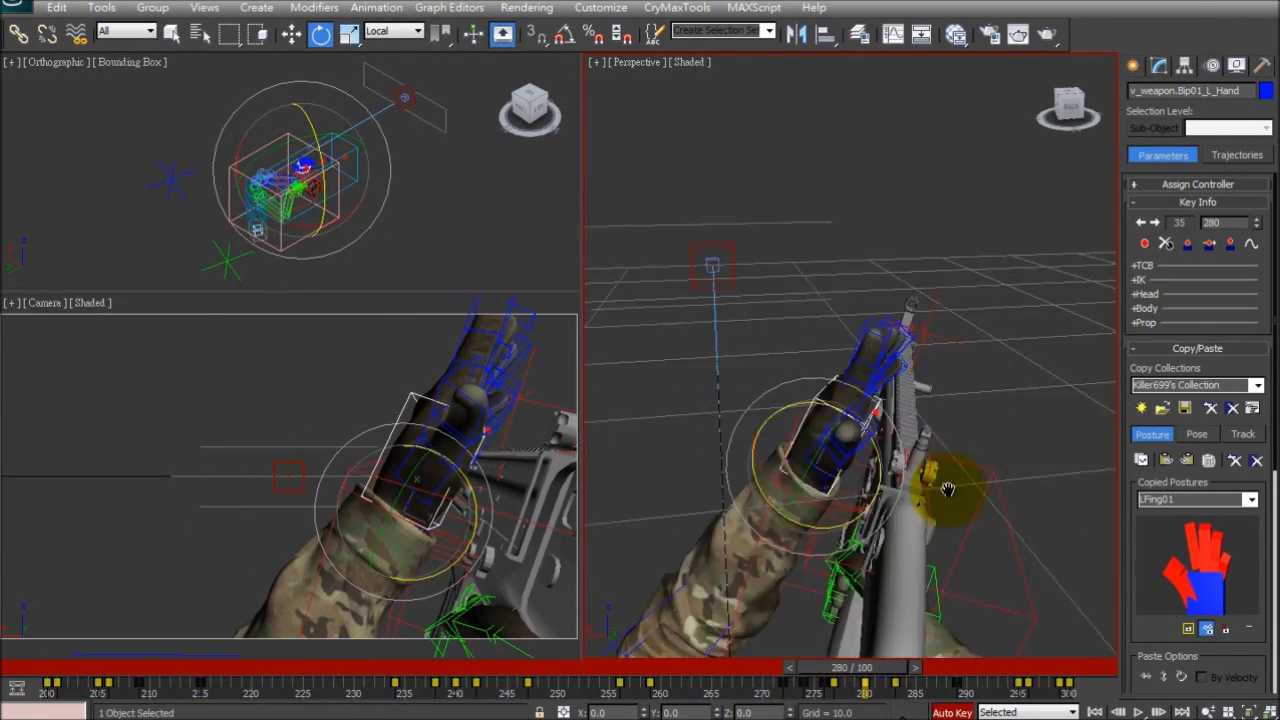
{"action": "key", "text": "w"}
{"action": "key", "text": "e"}
{"action": "left_click_drag", "start_coordinate": [808, 452], "coordinate": [846, 496]}
Step: Rotate the left index finger from its base joint at frame 280
{"action": "left_click", "coordinate": [928, 297]}
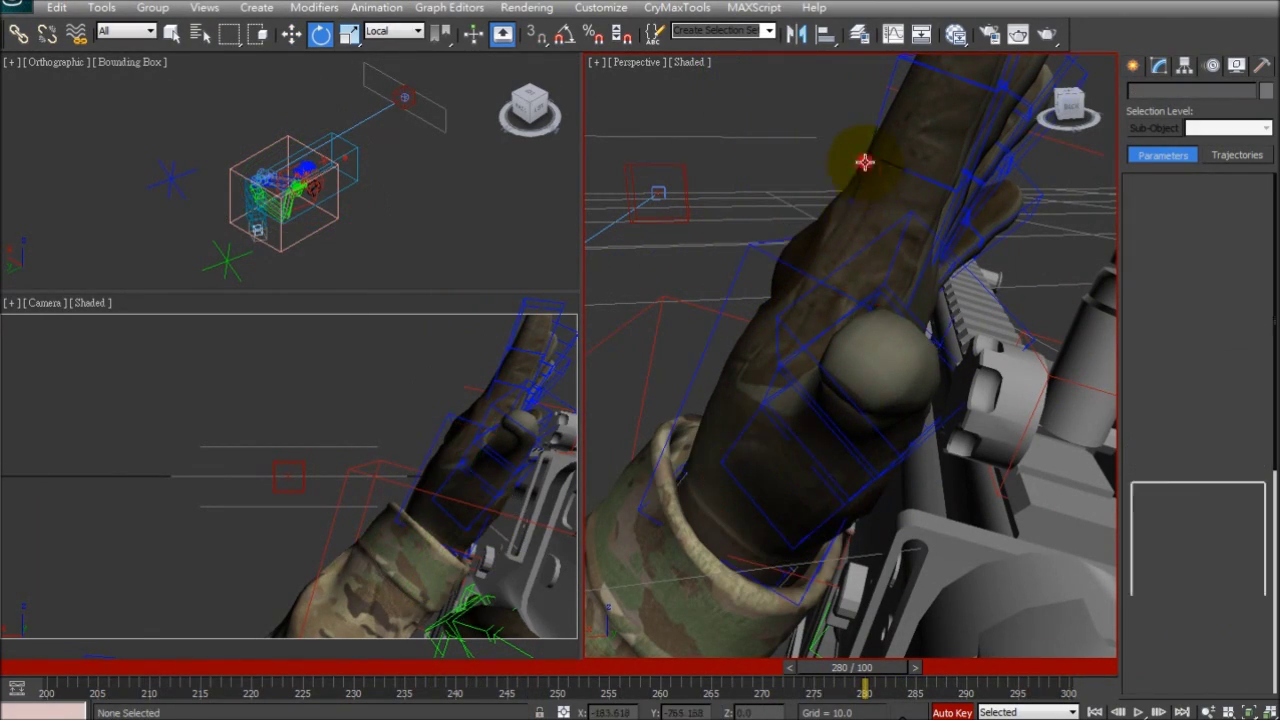
{"action": "double_click", "coordinate": [863, 163]}
{"action": "middle_click_drag", "start_coordinate": [863, 163], "coordinate": [872, 205], "text": "alt"}
{"action": "left_click_drag", "start_coordinate": [874, 217], "coordinate": [915, 232]}
{"action": "middle_click_drag", "start_coordinate": [915, 232], "coordinate": [912, 222], "text": "alt"}
{"action": "left_click", "coordinate": [985, 105]}
{"action": "middle_click_drag", "start_coordinate": [985, 105], "coordinate": [880, 160], "text": "alt"}
Step: Bend the remaining joints of the left hand's fingers at frame 280
{"action": "double_click", "coordinate": [870, 165]}
{"action": "left_click_drag", "start_coordinate": [843, 212], "coordinate": [806, 217]}
{"action": "middle_click_drag", "start_coordinate": [806, 217], "coordinate": [880, 200], "text": "alt"}
{"action": "left_click_drag", "start_coordinate": [852, 279], "coordinate": [880, 272]}
{"action": "middle_click_drag", "start_coordinate": [880, 272], "coordinate": [860, 290], "text": "alt"}
{"action": "left_click", "coordinate": [903, 234]}
{"action": "scroll", "coordinate": [834, 238], "scroll_direction": "down", "scroll_amount": 4}
{"action": "left_click", "coordinate": [872, 313]}
{"action": "double_click", "coordinate": [872, 313]}
Step: Play back the reload animation to check the left hand's motion
{"action": "left_click_drag", "start_coordinate": [868, 663], "coordinate": [956, 647]}
{"action": "left_click", "coordinate": [1138, 712]}
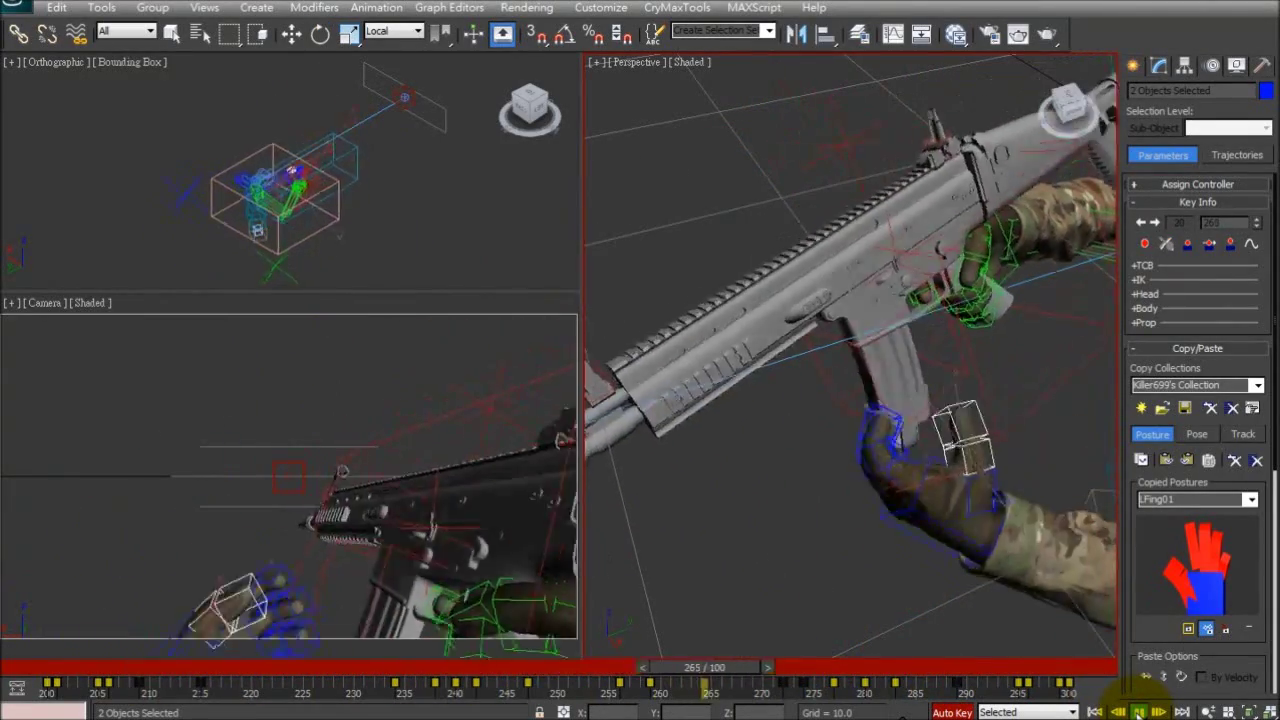
{"action": "left_click", "coordinate": [1138, 712]}
{"action": "key", "text": "e"}
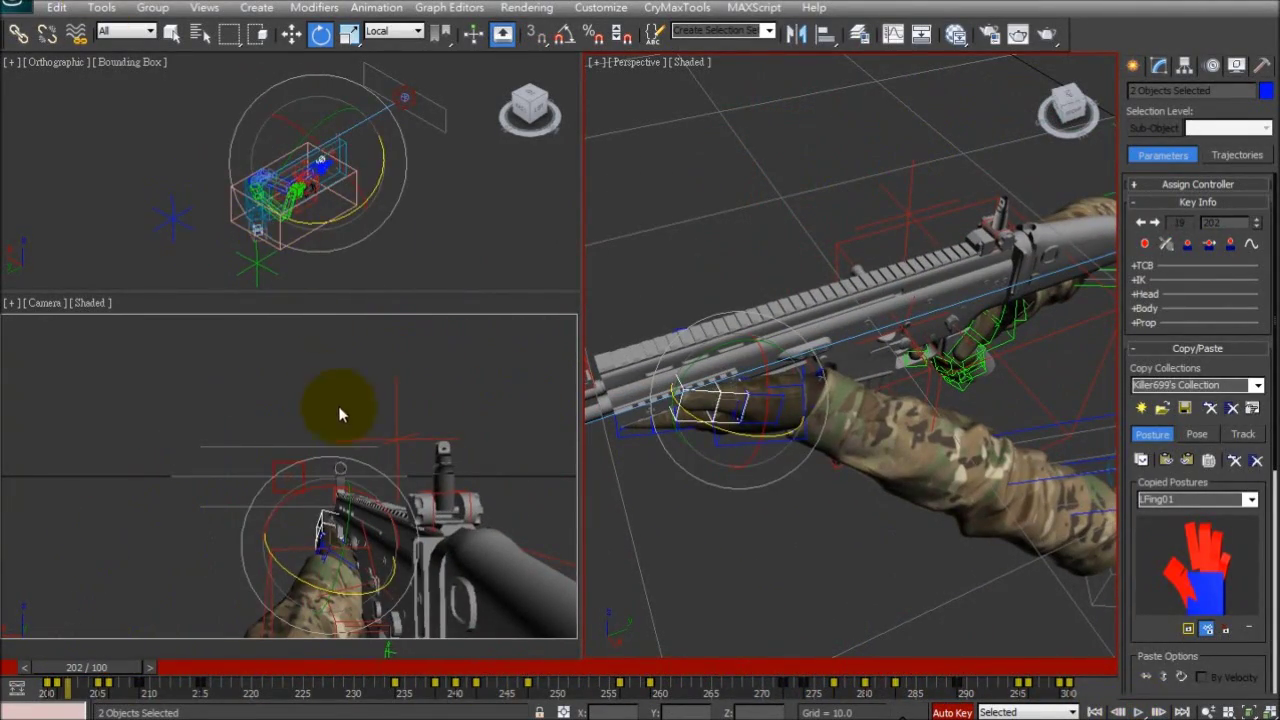
Step: Curl several finger joints of the left hand at frame 274
{"action": "left_click", "coordinate": [362, 394]}
{"action": "middle_click_drag", "start_coordinate": [775, 345], "coordinate": [663, 329], "text": "alt"}
{"action": "left_click", "coordinate": [658, 330]}
{"action": "left_click_drag", "start_coordinate": [772, 668], "coordinate": [803, 672]}
{"action": "key", "text": "e"}
{"action": "middle_click_drag", "start_coordinate": [800, 480], "coordinate": [800, 430], "text": "alt"}
{"action": "left_click", "coordinate": [822, 394]}
{"action": "middle_click_drag", "start_coordinate": [955, 449], "coordinate": [858, 305], "text": "alt"}
{"action": "left_click", "coordinate": [825, 312], "text": "ctrl"}
{"action": "left_click", "coordinate": [797, 318], "text": "ctrl"}
{"action": "key", "text": "Page_Down"}
{"action": "left_click_drag", "start_coordinate": [858, 305], "coordinate": [809, 232]}
Step: Bend the remaining finger segments of the left hand at frame 274 to even out the pose
{"action": "mouse_move", "coordinate": [809, 232]}
{"action": "middle_mouse_down", "text": "alt"}
{"action": "mouse_move", "coordinate": [777, 300]}
{"action": "mouse_move", "coordinate": [850, 330]}
{"action": "mouse_move", "coordinate": [800, 275]}
{"action": "mouse_move", "coordinate": [777, 286]}
{"action": "mouse_move", "coordinate": [820, 255]}
{"action": "middle_mouse_up", "text": "alt"}
{"action": "left_click", "coordinate": [843, 292]}
{"action": "left_click", "coordinate": [826, 290], "text": "ctrl"}
{"action": "left_click", "coordinate": [800, 262], "text": "ctrl"}
{"action": "left_click_drag", "start_coordinate": [838, 245], "coordinate": [863, 277]}
{"action": "middle_click_drag", "start_coordinate": [868, 310], "coordinate": [878, 450], "text": "alt"}
{"action": "left_click", "coordinate": [876, 400]}
{"action": "left_click", "coordinate": [853, 412], "text": "ctrl"}
{"action": "left_click_drag", "start_coordinate": [880, 456], "coordinate": [890, 415]}
Step: Rotate the left hand's fingers at frame 277, including the base joint of Finger3, so they curl separately
{"action": "left_click_drag", "start_coordinate": [808, 668], "coordinate": [837, 668]}
{"action": "middle_click_drag", "start_coordinate": [850, 500], "coordinate": [824, 385], "text": "alt"}
{"action": "left_click", "coordinate": [821, 373]}
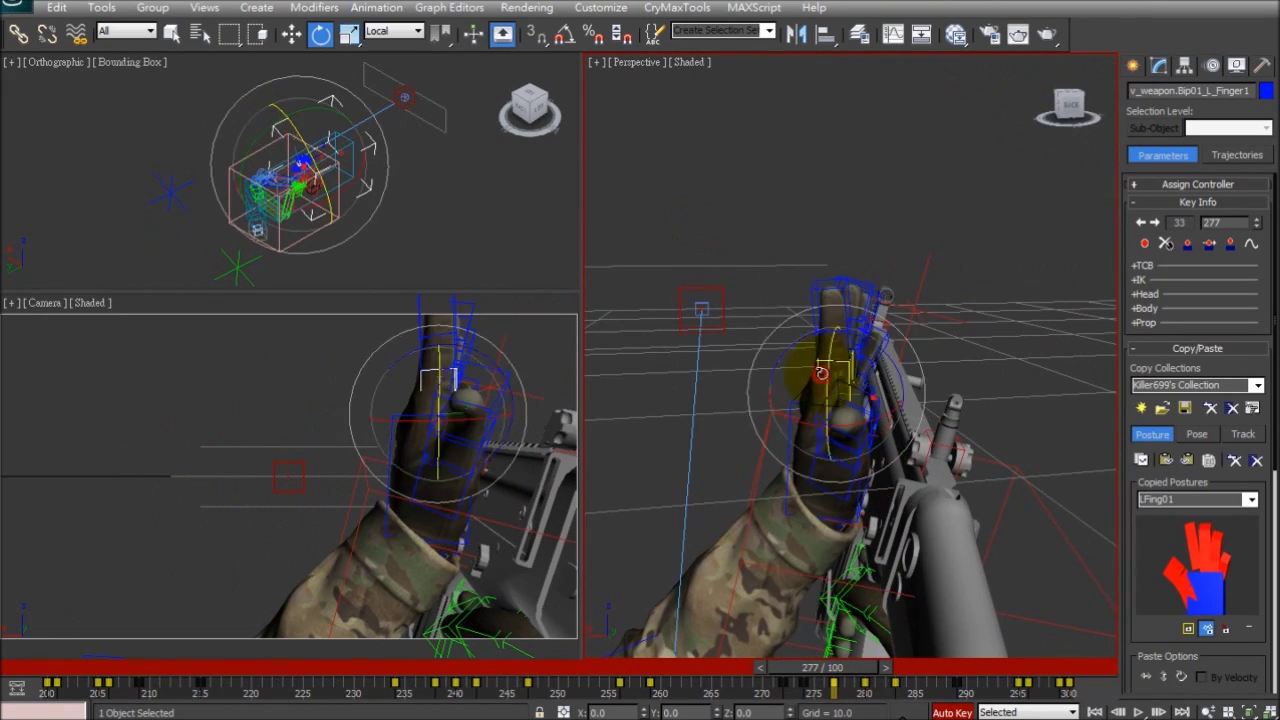
{"action": "left_click_drag", "start_coordinate": [869, 270], "coordinate": [875, 268]}
{"action": "middle_click_drag", "start_coordinate": [875, 268], "coordinate": [828, 375], "text": "alt"}
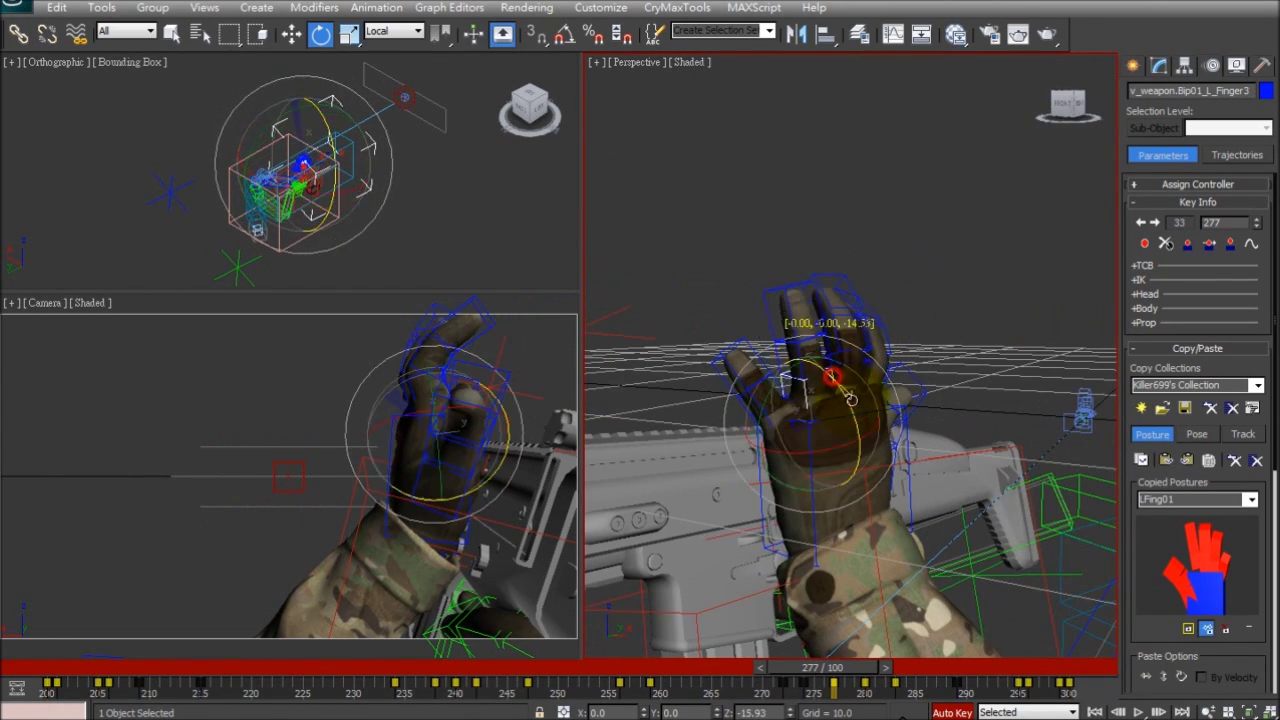
{"action": "left_click_drag", "start_coordinate": [809, 290], "coordinate": [812, 296]}
{"action": "middle_click_drag", "start_coordinate": [815, 304], "coordinate": [808, 400], "text": "alt"}
{"action": "left_click", "coordinate": [798, 418]}
{"action": "left_click_drag", "start_coordinate": [820, 402], "coordinate": [829, 411]}
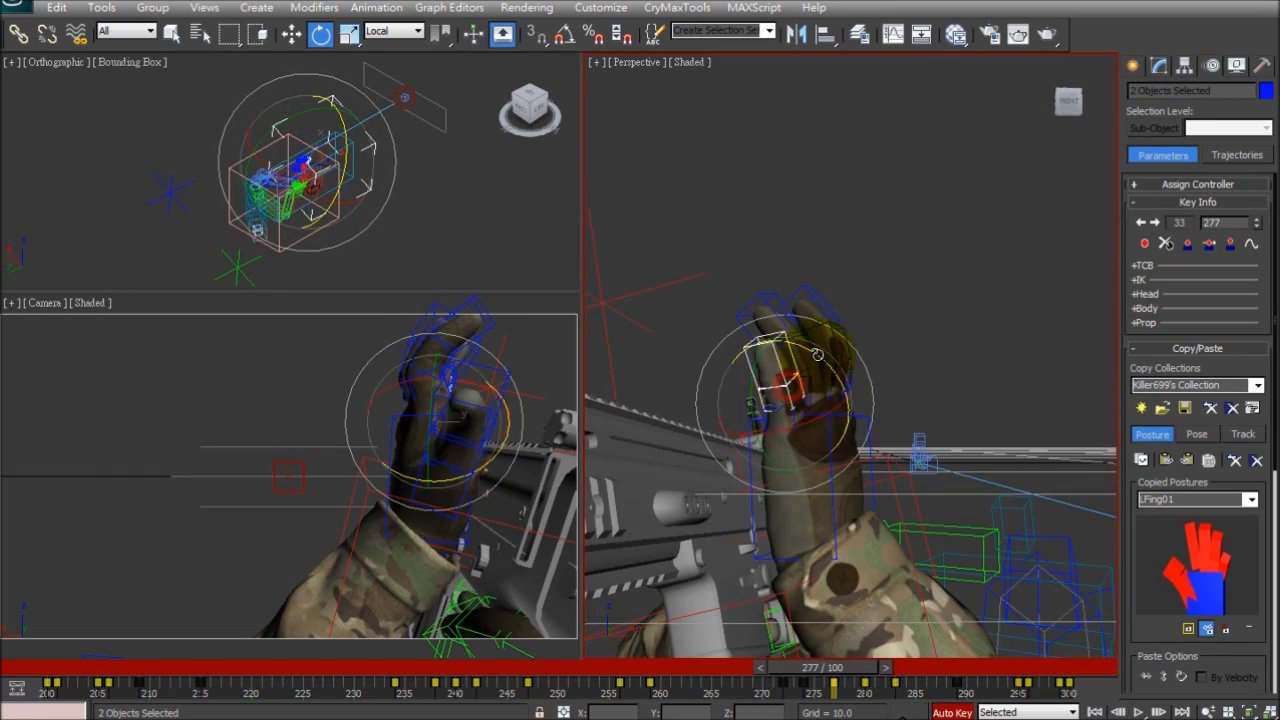
Step: Rotate the left thumb at frame 277 to bring it closer to the palm
{"action": "middle_click_drag", "start_coordinate": [812, 358], "coordinate": [571, 371], "text": "alt"}
{"action": "left_click", "coordinate": [785, 567]}
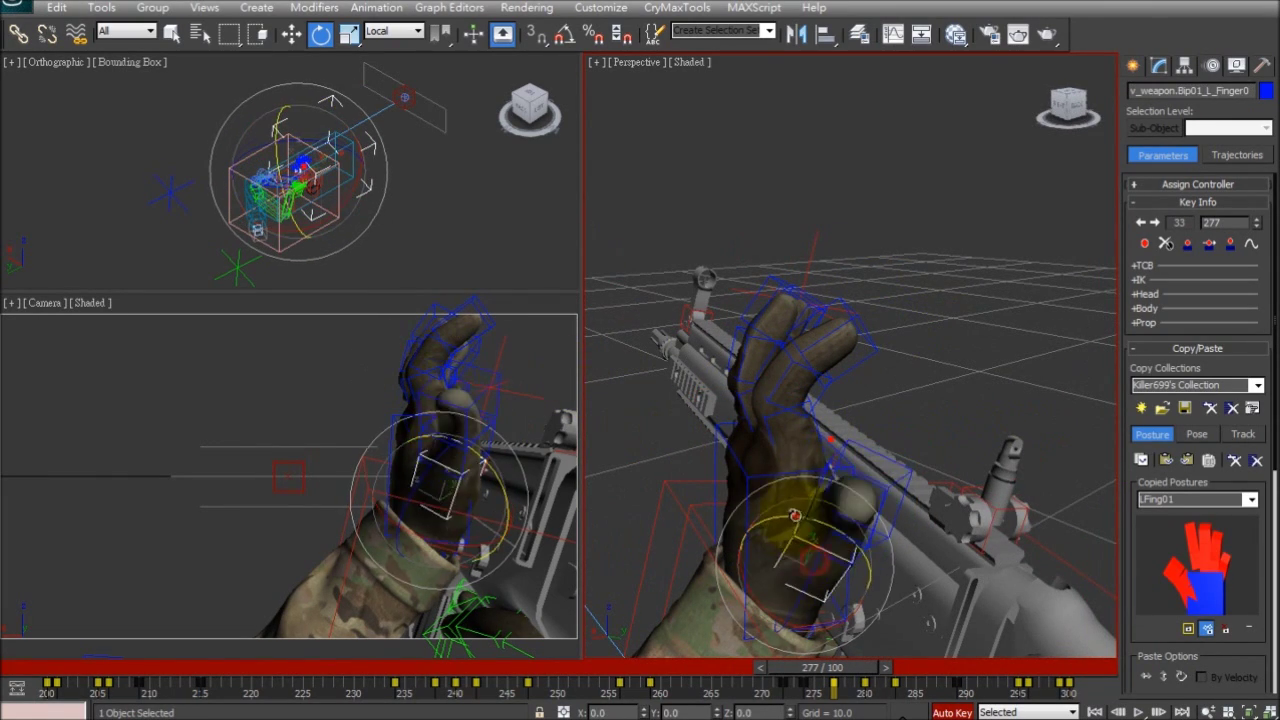
{"action": "middle_click_drag", "start_coordinate": [799, 543], "coordinate": [735, 484], "text": "alt"}
{"action": "double_click", "coordinate": [730, 494]}
{"action": "left_click_drag", "start_coordinate": [738, 498], "coordinate": [766, 512]}
Step: Scrub between frames 280 and 283 to check the left hand's pose against the rifle
{"action": "left_click_drag", "start_coordinate": [828, 667], "coordinate": [864, 668]}
{"action": "middle_click_drag", "start_coordinate": [962, 508], "coordinate": [984, 588], "text": "alt"}
{"action": "left_click", "coordinate": [785, 505]}
{"action": "key", "text": "w"}
{"action": "key", "text": "q"}
{"action": "left_click_drag", "start_coordinate": [887, 668], "coordinate": [919, 645]}
{"action": "left_click_drag", "start_coordinate": [677, 512], "coordinate": [676, 511]}
{"action": "key", "text": "w"}
{"action": "mouse_move", "coordinate": [914, 665]}
{"action": "left_mouse_down"}
{"action": "mouse_move", "coordinate": [846, 674]}
{"action": "mouse_move", "coordinate": [890, 667]}
{"action": "left_mouse_up"}
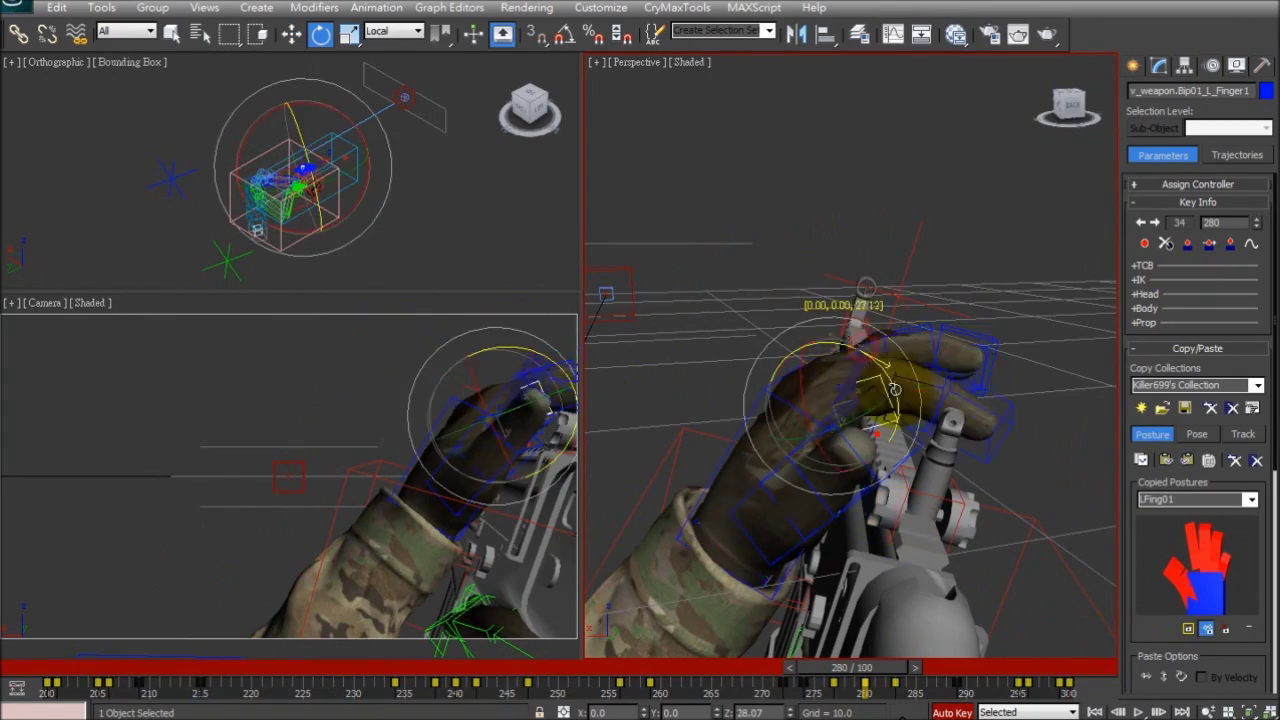
Step: Rotate the left hand's fingers from Finger1 onward at frame 280 so they curl over the rifle
{"action": "middle_click_drag", "start_coordinate": [894, 387], "coordinate": [896, 440], "text": "alt"}
{"action": "left_click_drag", "start_coordinate": [880, 345], "coordinate": [894, 362]}
{"action": "middle_click_drag", "start_coordinate": [894, 362], "coordinate": [880, 372], "text": "alt"}
{"action": "left_click_drag", "start_coordinate": [866, 316], "coordinate": [870, 328]}
{"action": "middle_click_drag", "start_coordinate": [870, 328], "coordinate": [790, 350], "text": "alt"}
Step: Move the left hand slightly lower beside the rifle at frame 280
{"action": "left_click", "coordinate": [932, 308], "text": "ctrl"}
{"action": "left_click", "coordinate": [757, 337]}
{"action": "left_click", "coordinate": [757, 337]}
{"action": "key", "text": "w"}
{"action": "middle_click_drag", "start_coordinate": [760, 431], "coordinate": [735, 385], "text": "alt"}
{"action": "left_click_drag", "start_coordinate": [674, 405], "coordinate": [674, 420]}
{"action": "key", "text": "e"}
{"action": "middle_click_drag", "start_coordinate": [690, 350], "coordinate": [722, 460], "text": "alt"}
{"action": "key", "text": "q"}
Step: Raise the left hand beside the handguard at frame 289 and delete the selected hand key
{"action": "left_click_drag", "start_coordinate": [868, 668], "coordinate": [957, 663]}
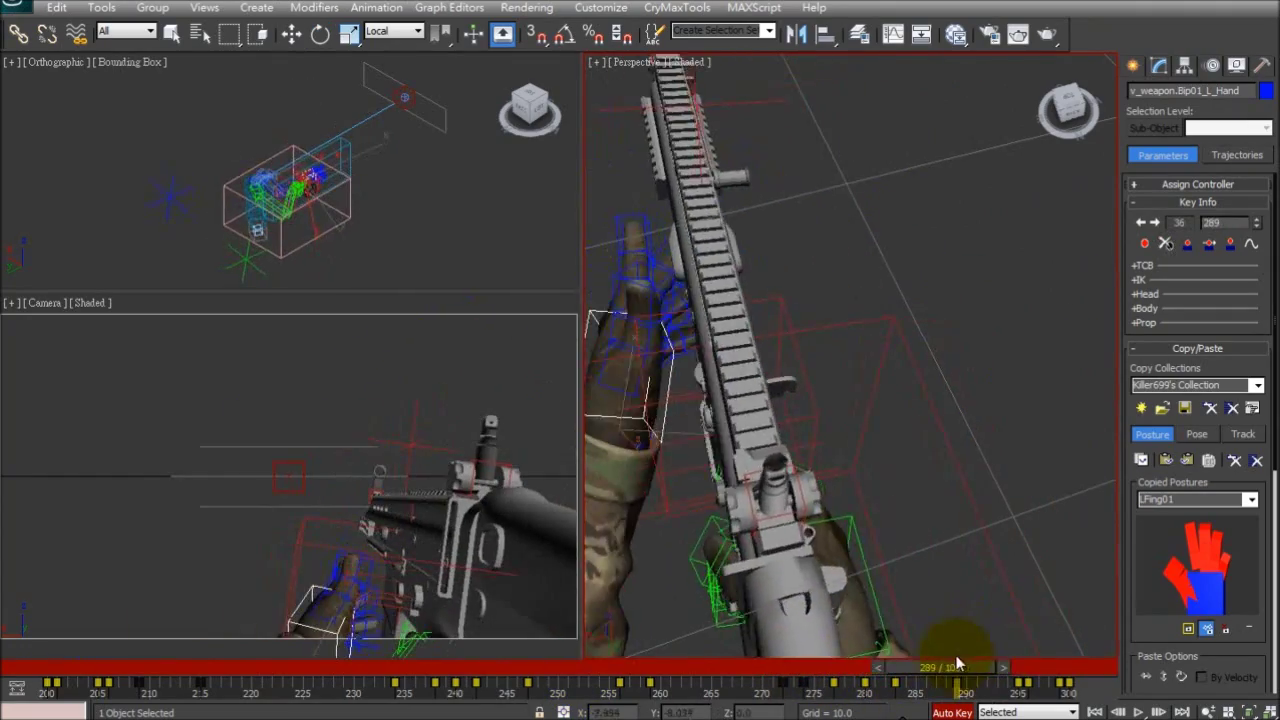
{"action": "middle_click_drag", "start_coordinate": [775, 425], "coordinate": [850, 335], "text": "alt"}
{"action": "key", "text": "w"}
{"action": "left_click_drag", "start_coordinate": [791, 323], "coordinate": [791, 290]}
{"action": "middle_click_drag", "start_coordinate": [800, 310], "coordinate": [941, 314], "text": "alt"}
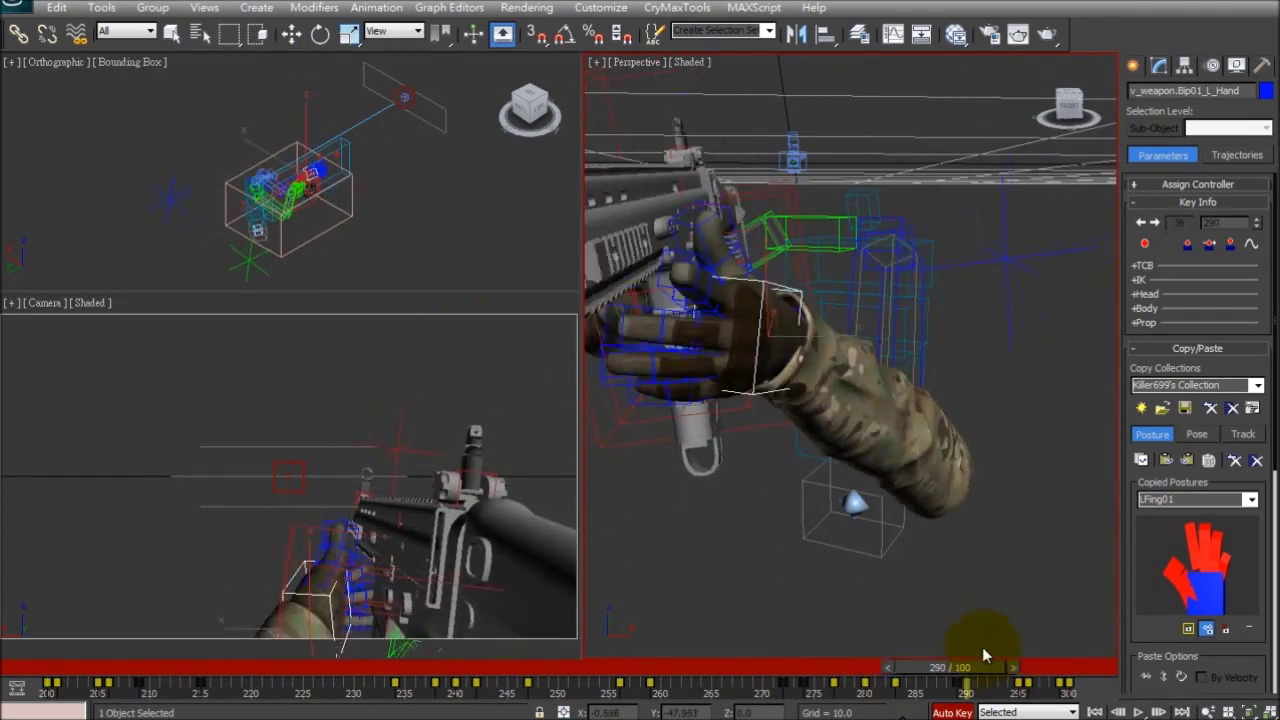
{"action": "mouse_move", "coordinate": [1010, 667]}
{"action": "left_mouse_down"}
{"action": "mouse_move", "coordinate": [950, 680]}
{"action": "mouse_move", "coordinate": [996, 663]}
{"action": "left_mouse_up"}
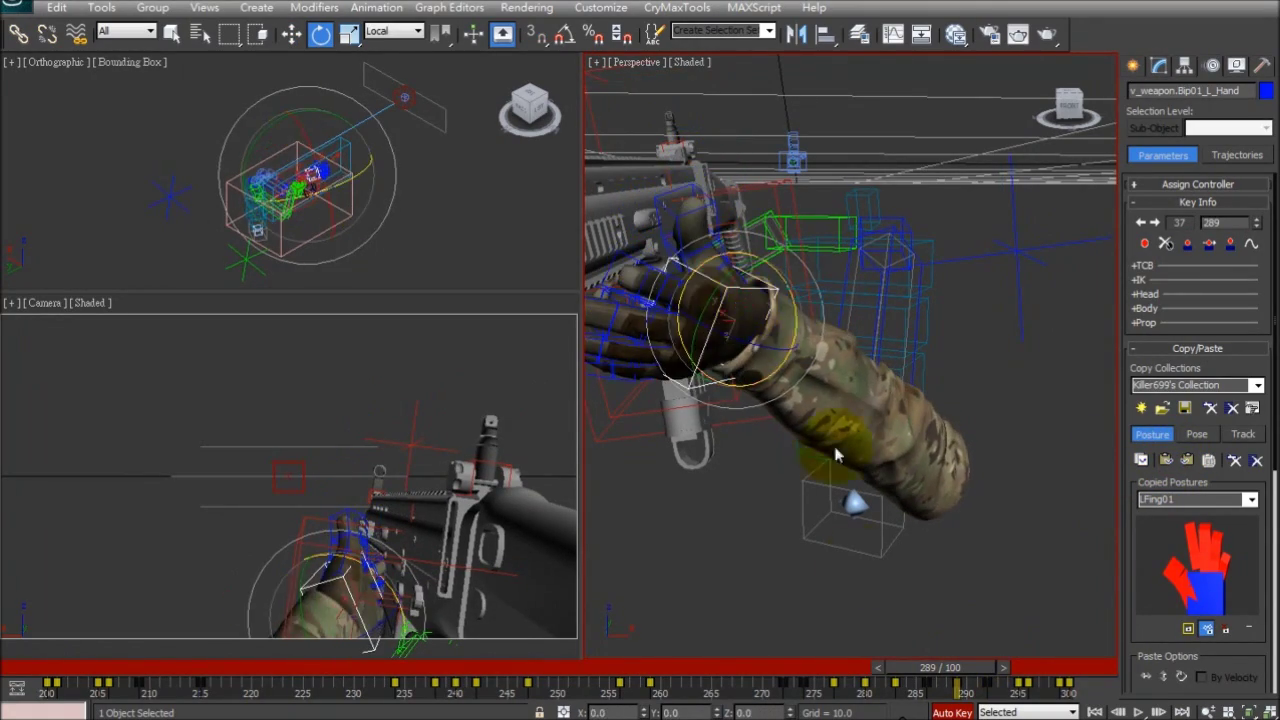
{"action": "left_click_drag", "start_coordinate": [1010, 683], "coordinate": [970, 665]}
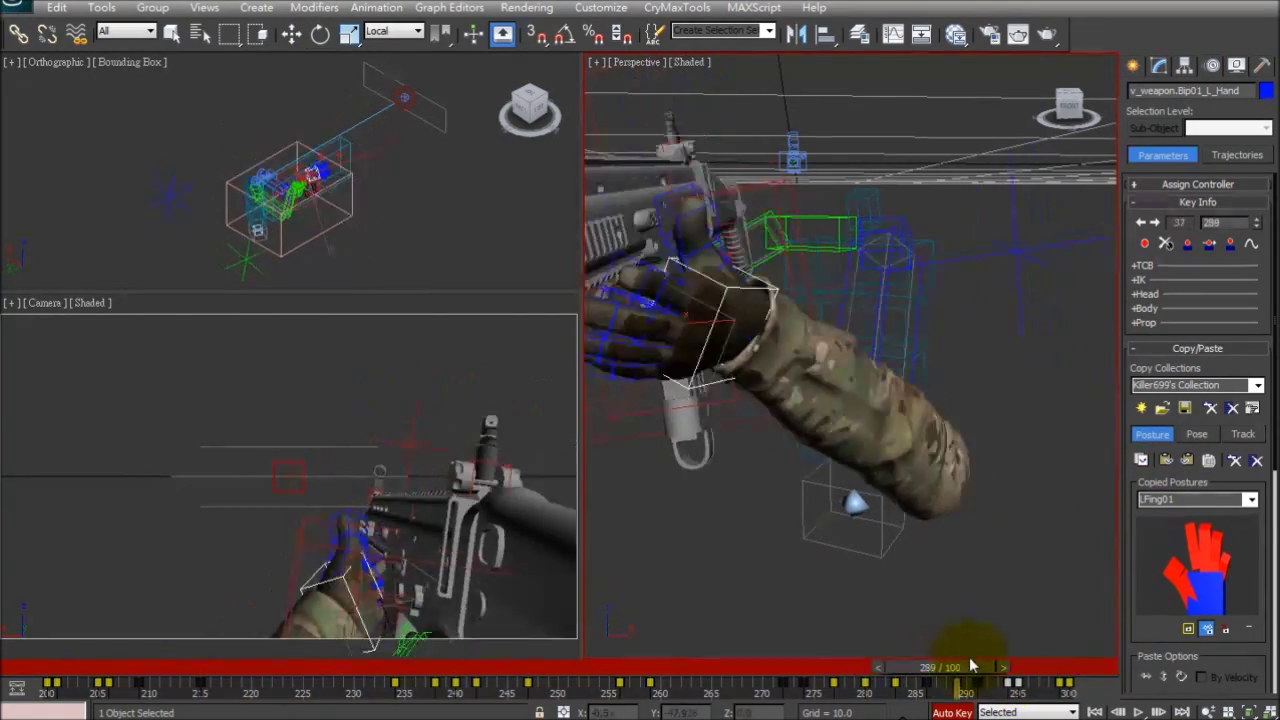
{"action": "key", "text": "Delete"}
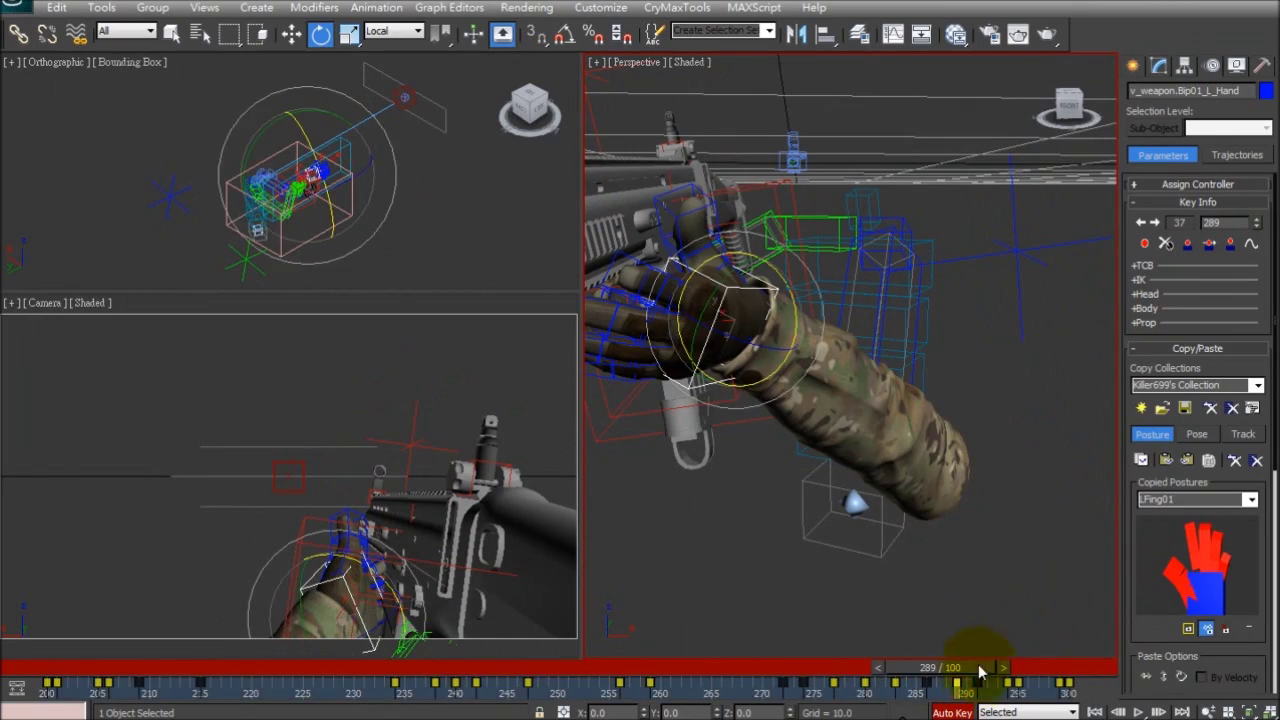
Step: Paste the saved "open" posture onto the left hand at frame 289 and rotate the hand beside the rifle
{"action": "key", "text": "w"}
{"action": "middle_click_drag", "start_coordinate": [783, 302], "coordinate": [515, 356], "text": "alt"}
{"action": "left_click", "coordinate": [1250, 500]}
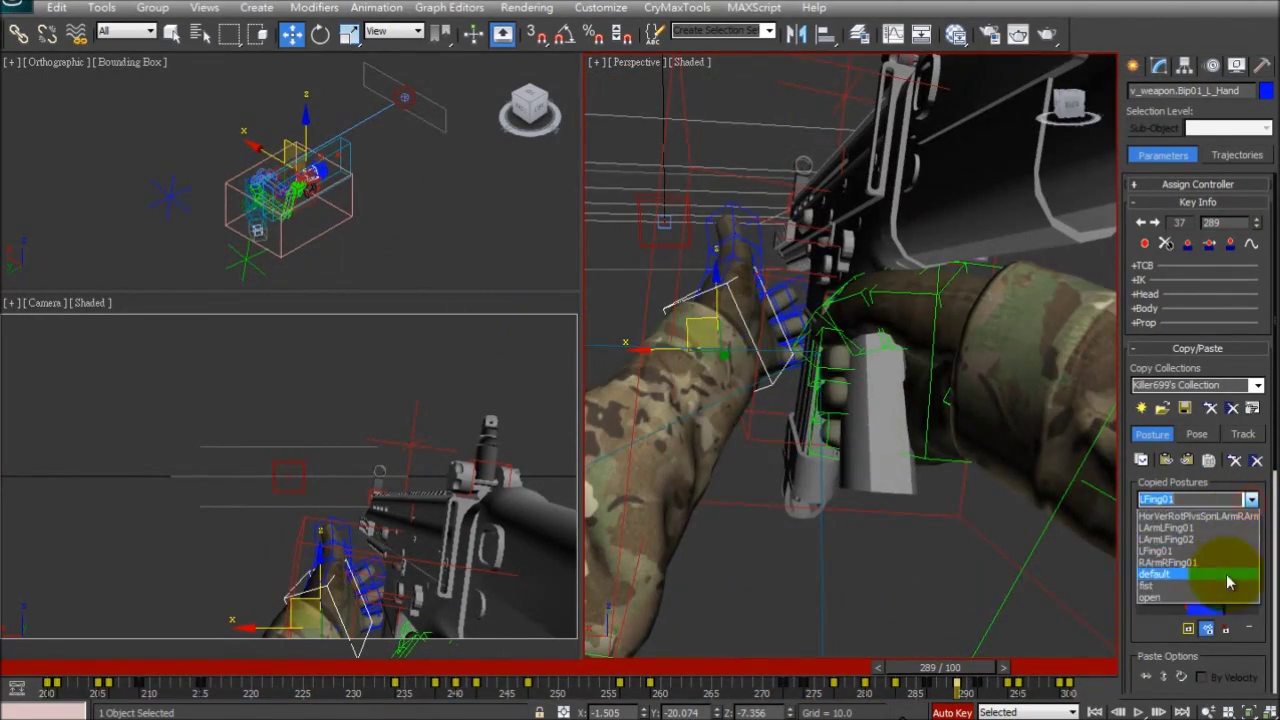
{"action": "left_click", "coordinate": [1222, 597]}
{"action": "left_click", "coordinate": [1166, 460]}
{"action": "middle_click_drag", "start_coordinate": [925, 405], "coordinate": [1000, 449], "text": "alt"}
{"action": "key", "text": "e"}
{"action": "left_click_drag", "start_coordinate": [728, 323], "coordinate": [702, 322]}
{"action": "key", "text": "w"}
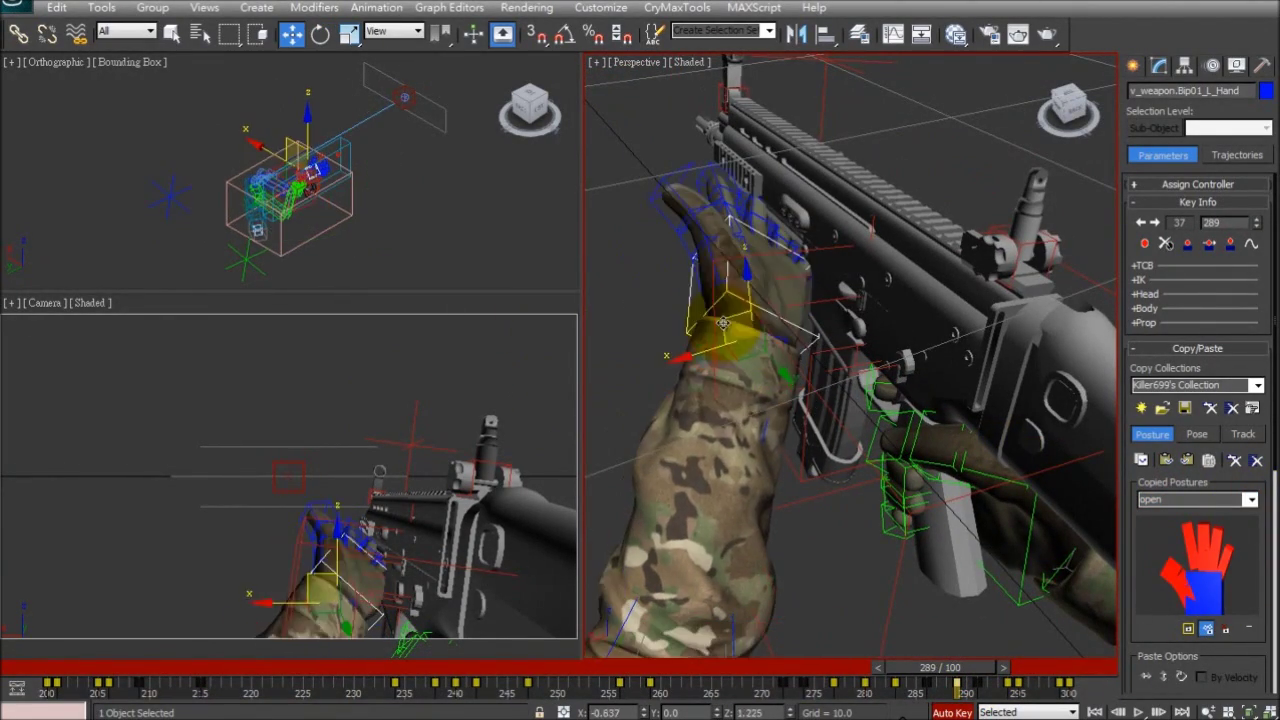
Step: Shift the mid-reload keys of the rifle grip, left arm and magazine about two frames earlier
{"action": "left_click_drag", "start_coordinate": [938, 678], "coordinate": [669, 588]}
{"action": "left_click", "coordinate": [322, 525]}
{"action": "right_click", "coordinate": [926, 535]}
{"action": "left_click_drag", "start_coordinate": [675, 669], "coordinate": [640, 683]}
{"action": "key", "text": "w"}
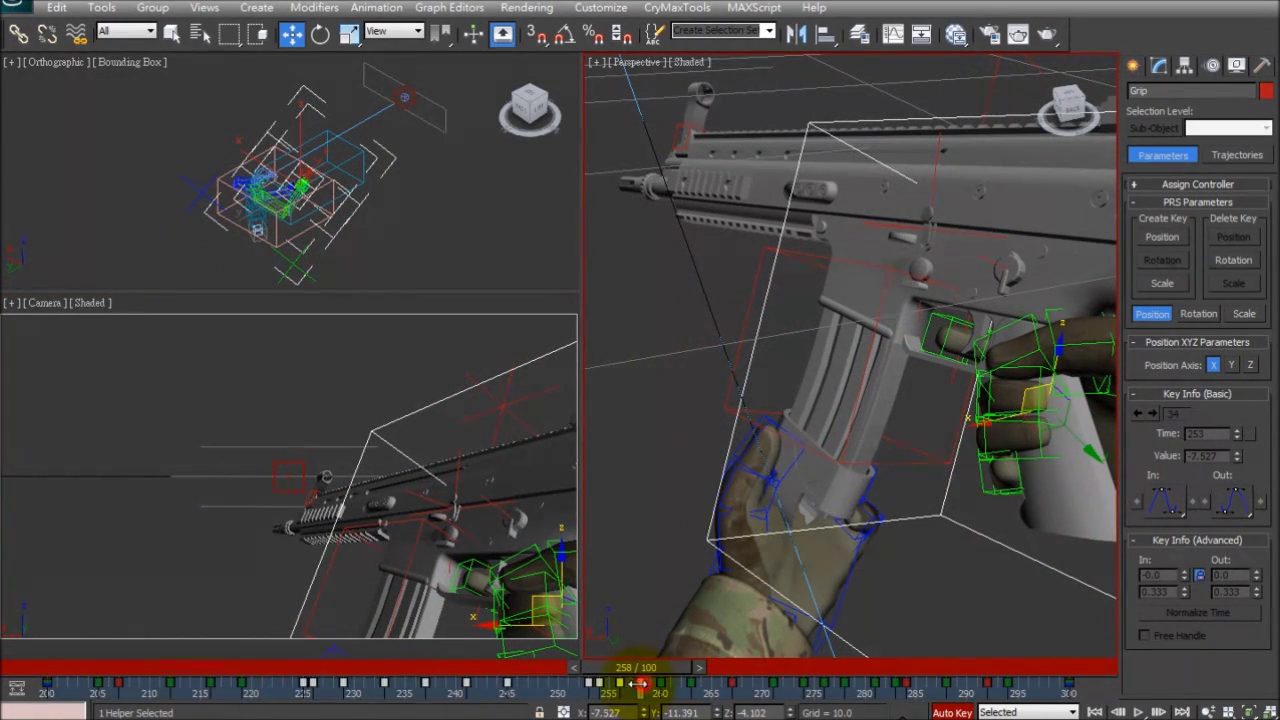
{"action": "left_click", "coordinate": [697, 549]}
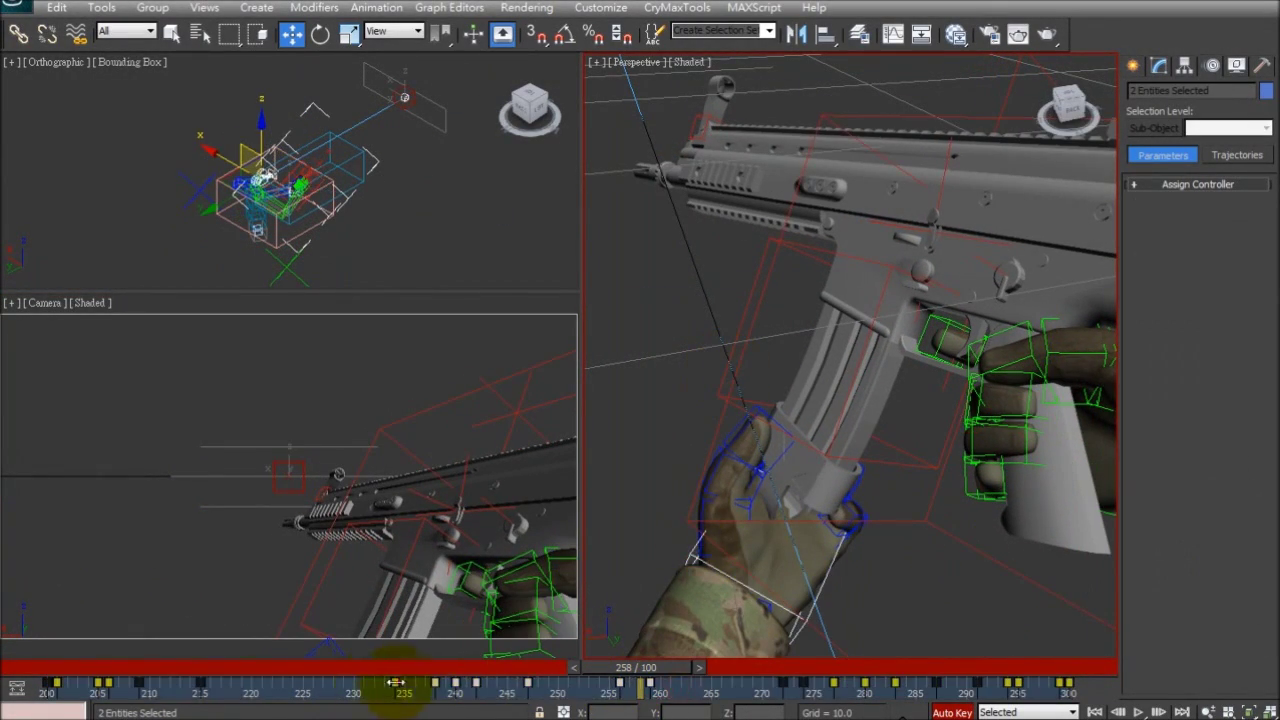
{"action": "left_click", "coordinate": [730, 350]}
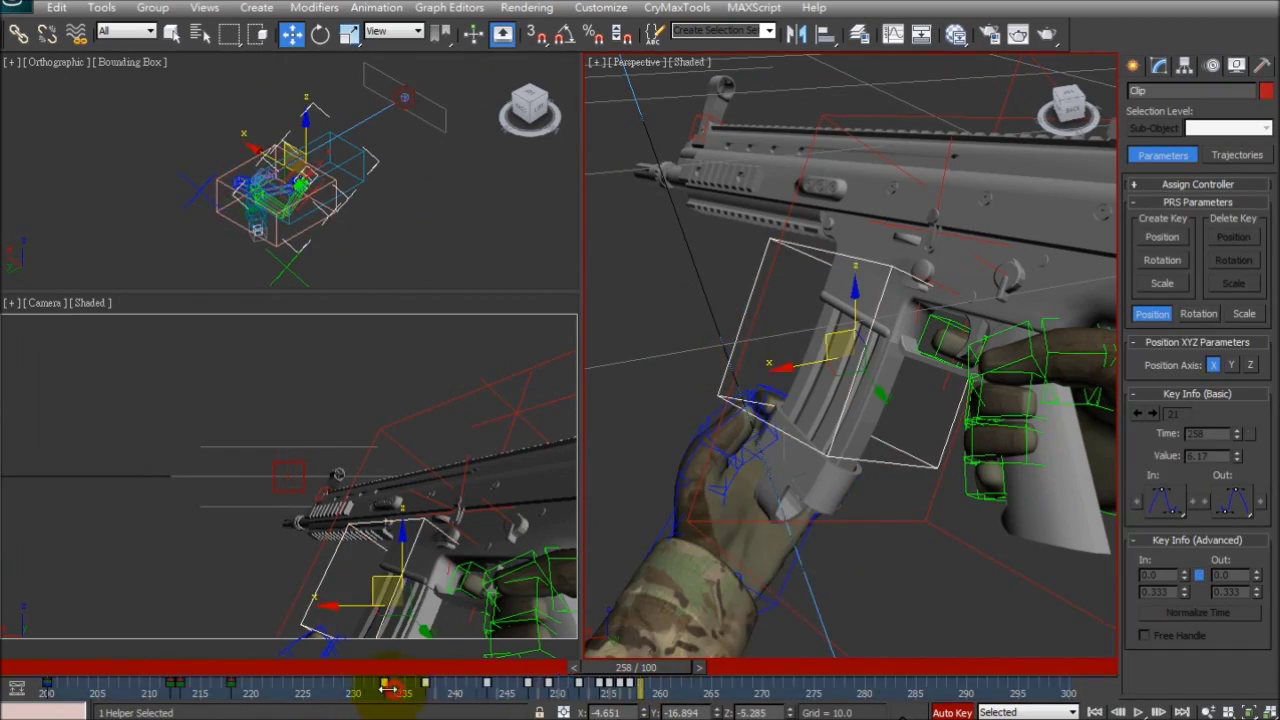
{"action": "left_click", "coordinate": [680, 577]}
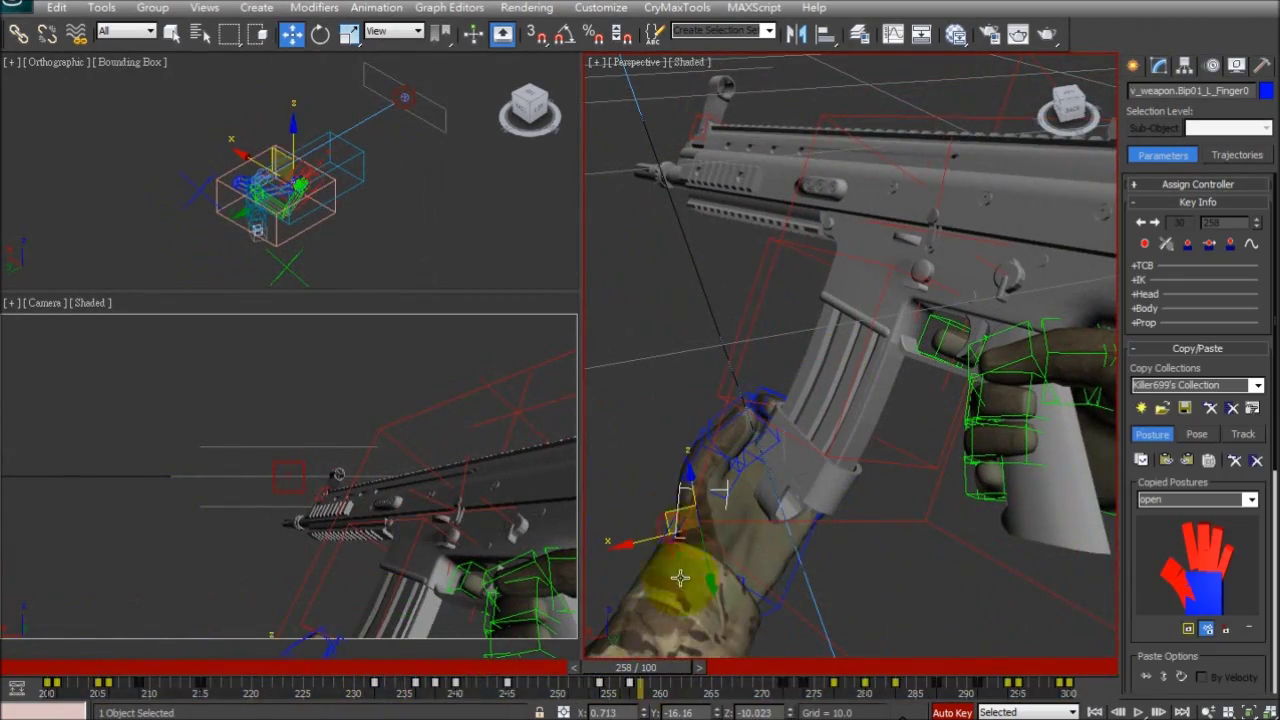
Step: Rotate the left Finger1 base joint at frame 283 and swing the left forearm outward
{"action": "key", "text": "comma"}
{"action": "left_click_drag", "start_coordinate": [645, 687], "coordinate": [682, 667]}
{"action": "key", "text": "e"}
{"action": "left_click", "coordinate": [460, 440]}
{"action": "key", "text": "e"}
{"action": "left_click_drag", "start_coordinate": [751, 688], "coordinate": [879, 647]}
{"action": "left_click", "coordinate": [979, 289]}
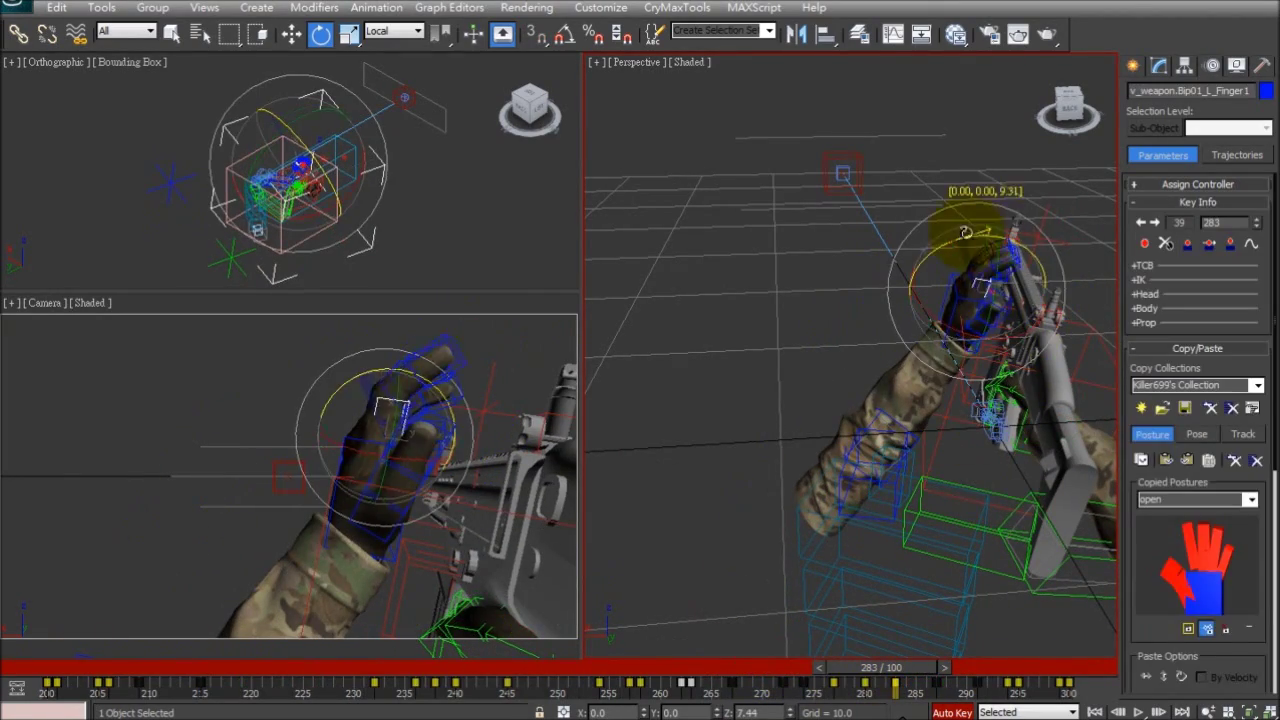
{"action": "left_click_drag", "start_coordinate": [966, 232], "coordinate": [968, 233]}
{"action": "left_click", "coordinate": [963, 298]}
{"action": "left_click_drag", "start_coordinate": [957, 277], "coordinate": [985, 279]}
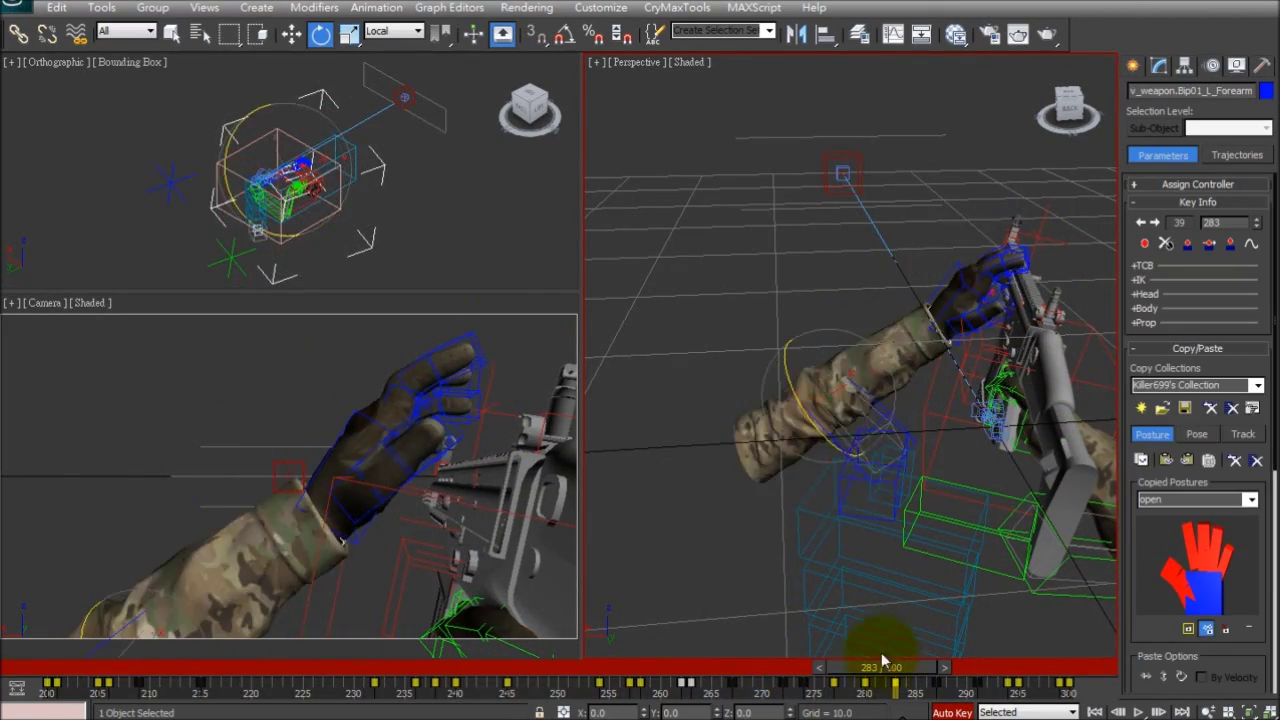
{"action": "left_click_drag", "start_coordinate": [872, 670], "coordinate": [877, 655]}
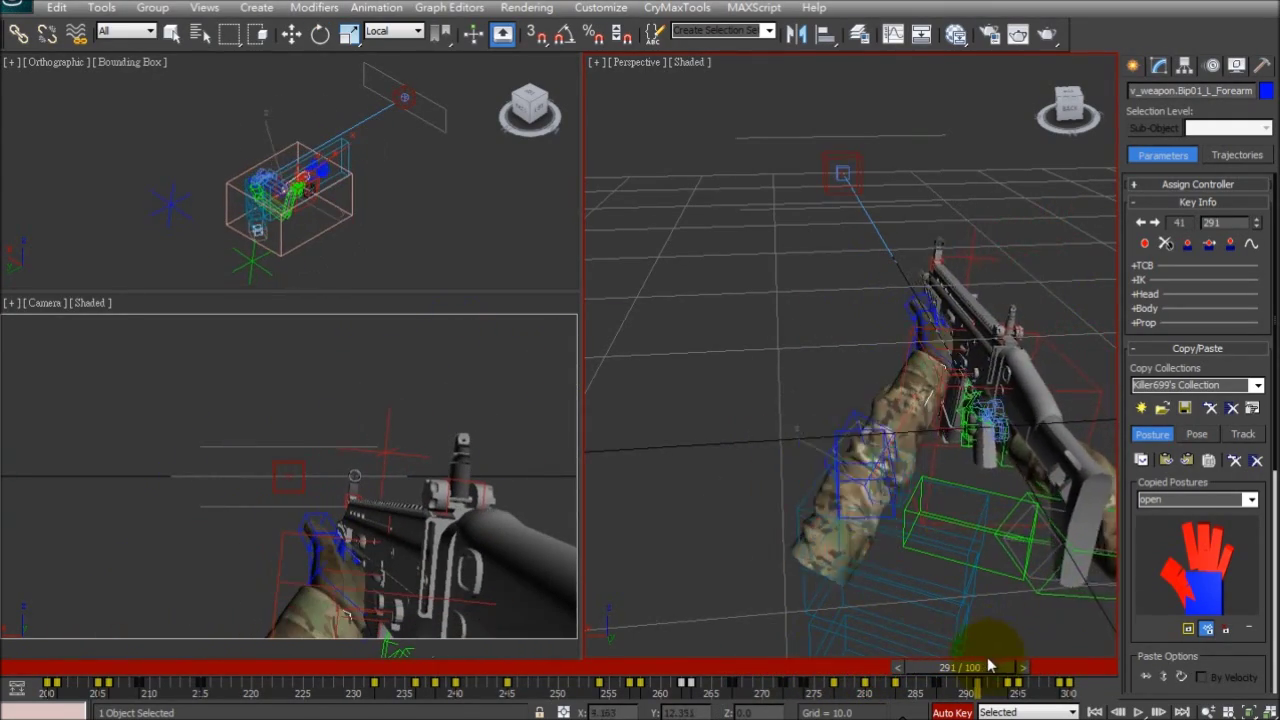
Step: Play back the reload to check the left hand's return to the handguard
{"action": "left_click", "coordinate": [957, 462]}
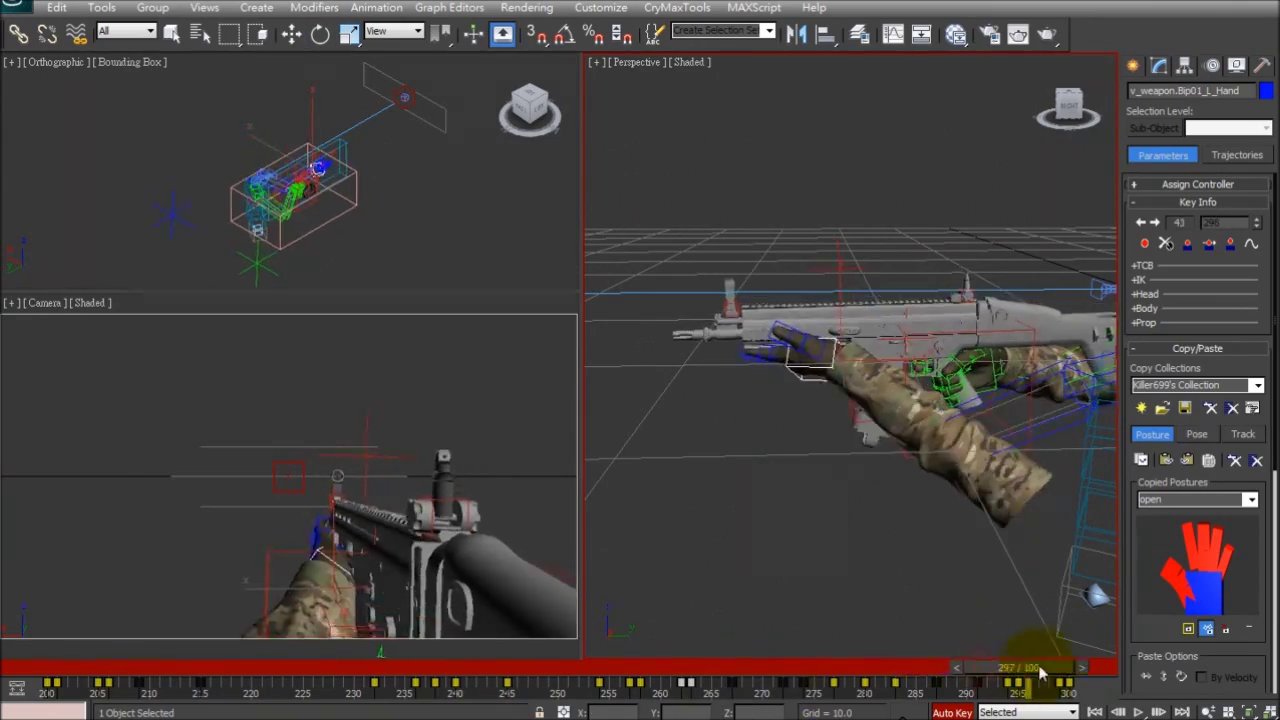
{"action": "left_click_drag", "start_coordinate": [1035, 677], "coordinate": [953, 657]}
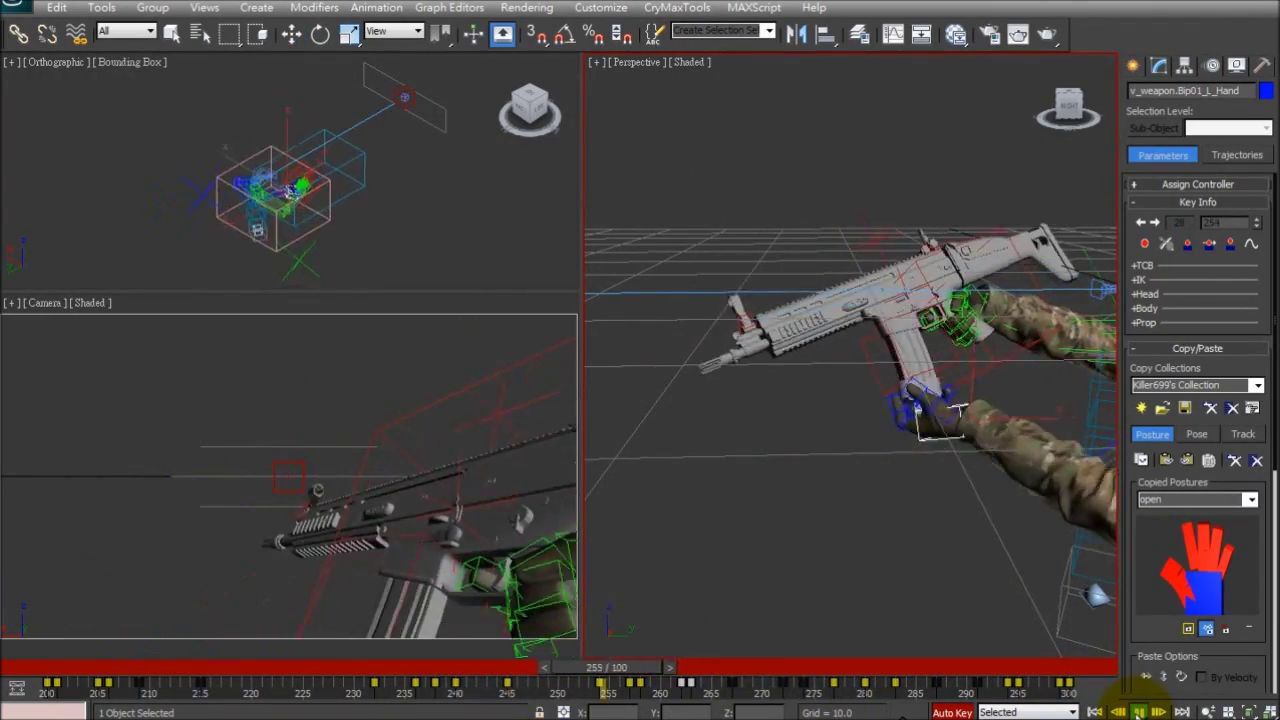
{"action": "left_click", "coordinate": [1138, 712]}
Step: Rotate the rifle's Grip helper about its local Y axis at frame 274
{"action": "left_click_drag", "start_coordinate": [895, 667], "coordinate": [832, 673]}
{"action": "left_click", "coordinate": [1002, 404]}
{"action": "left_click", "coordinate": [1002, 404]}
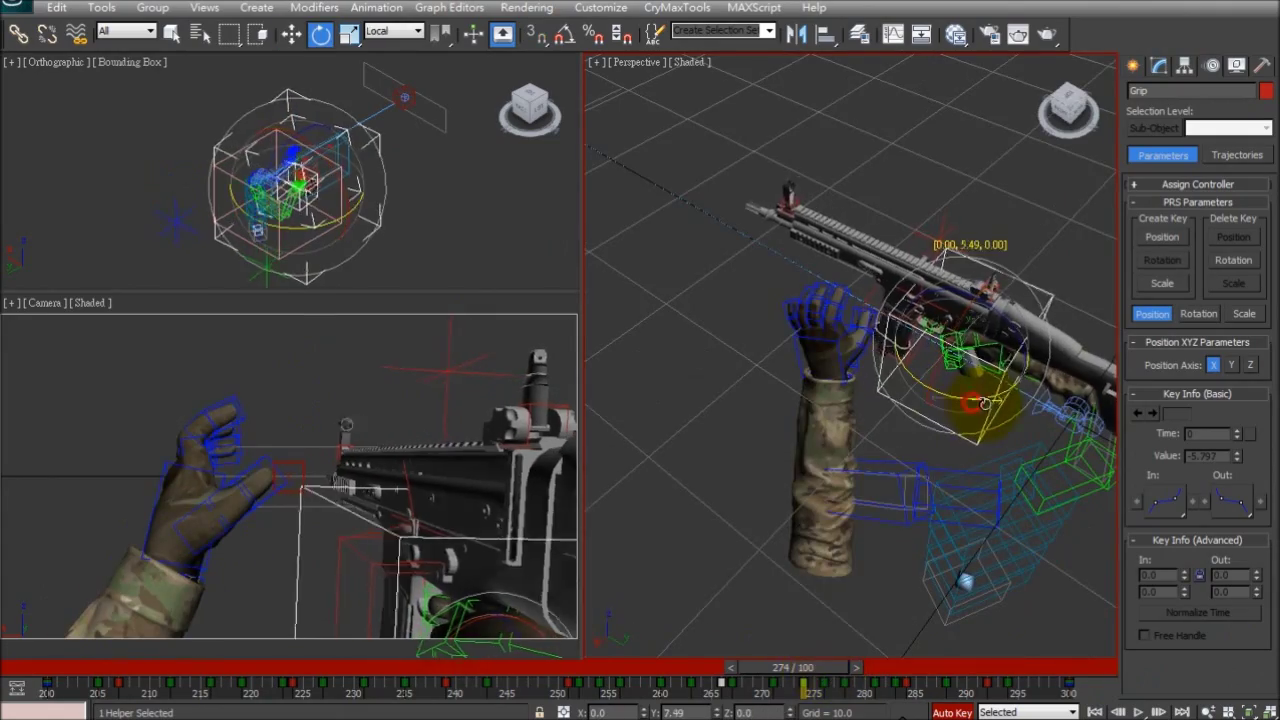
{"action": "left_click", "coordinate": [941, 427]}
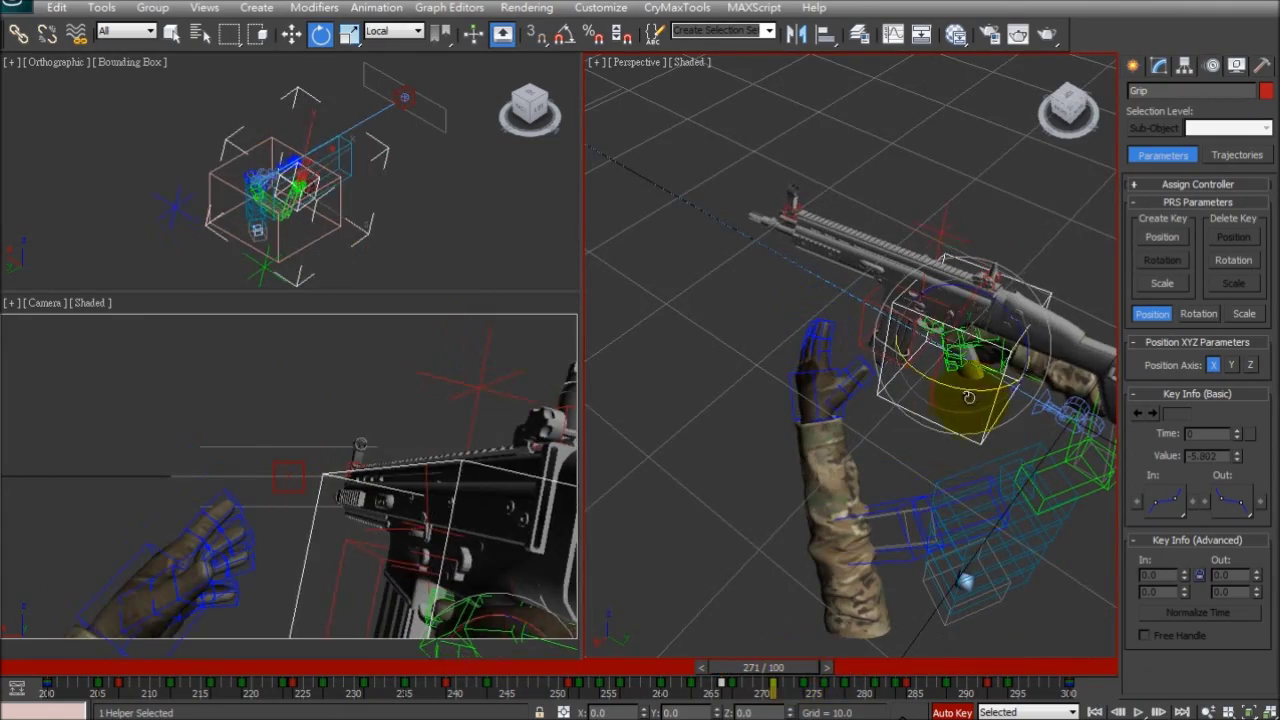
Step: Rotate the Grip helper from frame 276 to about frame 280 to swing the rifle's muzzle sideways
{"action": "left_click_drag", "start_coordinate": [795, 668], "coordinate": [835, 646]}
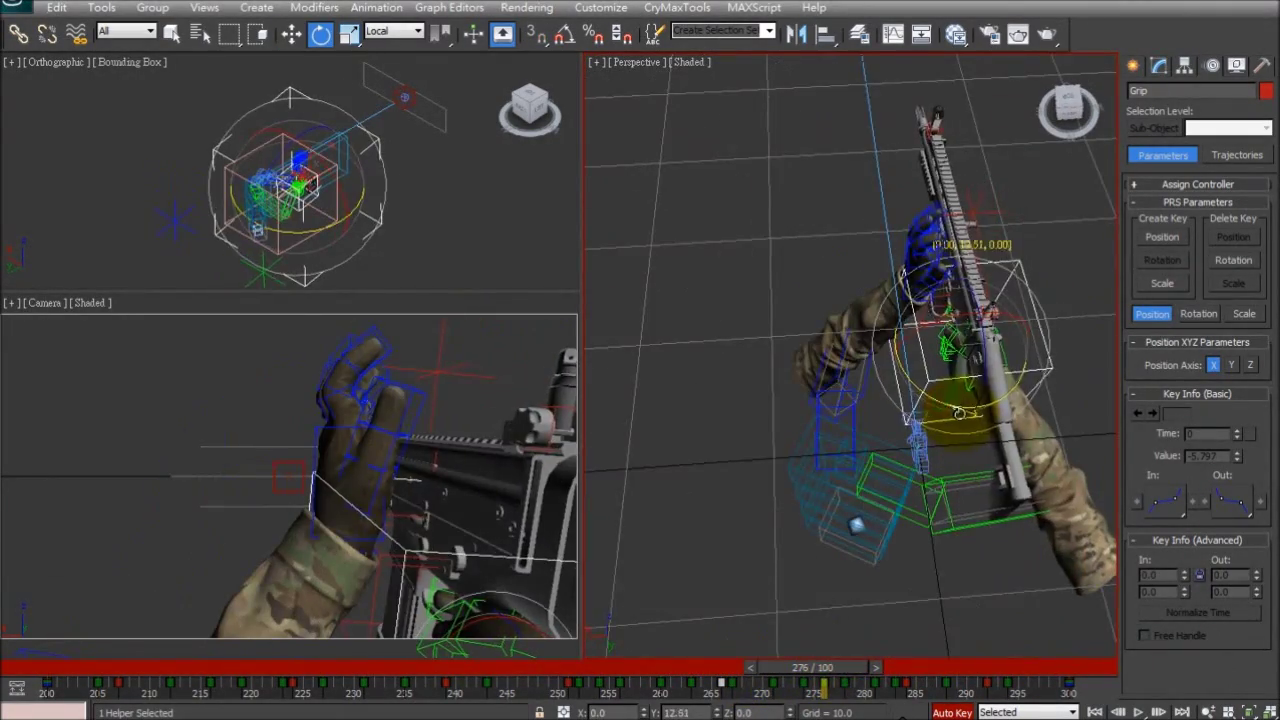
{"action": "left_click_drag", "start_coordinate": [812, 667], "coordinate": [853, 683]}
{"action": "left_click_drag", "start_coordinate": [846, 668], "coordinate": [856, 668]}
{"action": "left_click_drag", "start_coordinate": [903, 350], "coordinate": [928, 330]}
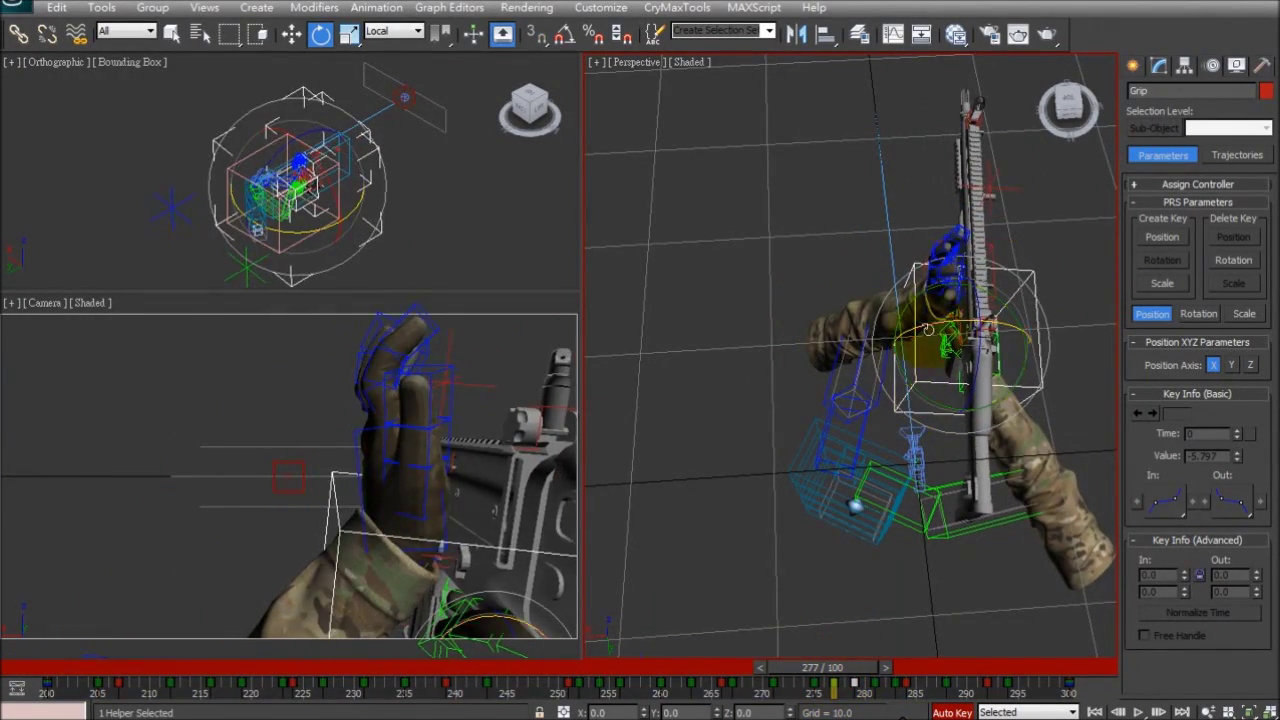
{"action": "left_click_drag", "start_coordinate": [853, 683], "coordinate": [886, 671]}
{"action": "left_click_drag", "start_coordinate": [967, 316], "coordinate": [951, 313]}
Step: Play back the animation and refine the Grip helper's rotation just after frame 280
{"action": "left_click", "coordinate": [1138, 712]}
{"action": "left_click", "coordinate": [1138, 712]}
{"action": "left_click_drag", "start_coordinate": [918, 672], "coordinate": [886, 686]}
{"action": "key", "text": "e"}
{"action": "left_click_drag", "start_coordinate": [972, 312], "coordinate": [988, 302]}
{"action": "key", "text": "r"}
Step: Scrub back through the magazine swap to about frame 251 to check the Grip helper's motion
{"action": "left_click_drag", "start_coordinate": [898, 670], "coordinate": [714, 580]}
{"action": "left_click", "coordinate": [543, 406]}
{"action": "left_click", "coordinate": [649, 587]}
{"action": "key", "text": "ctrl+z"}
{"action": "left_click_drag", "start_coordinate": [693, 681], "coordinate": [603, 662]}
{"action": "key", "text": "e"}
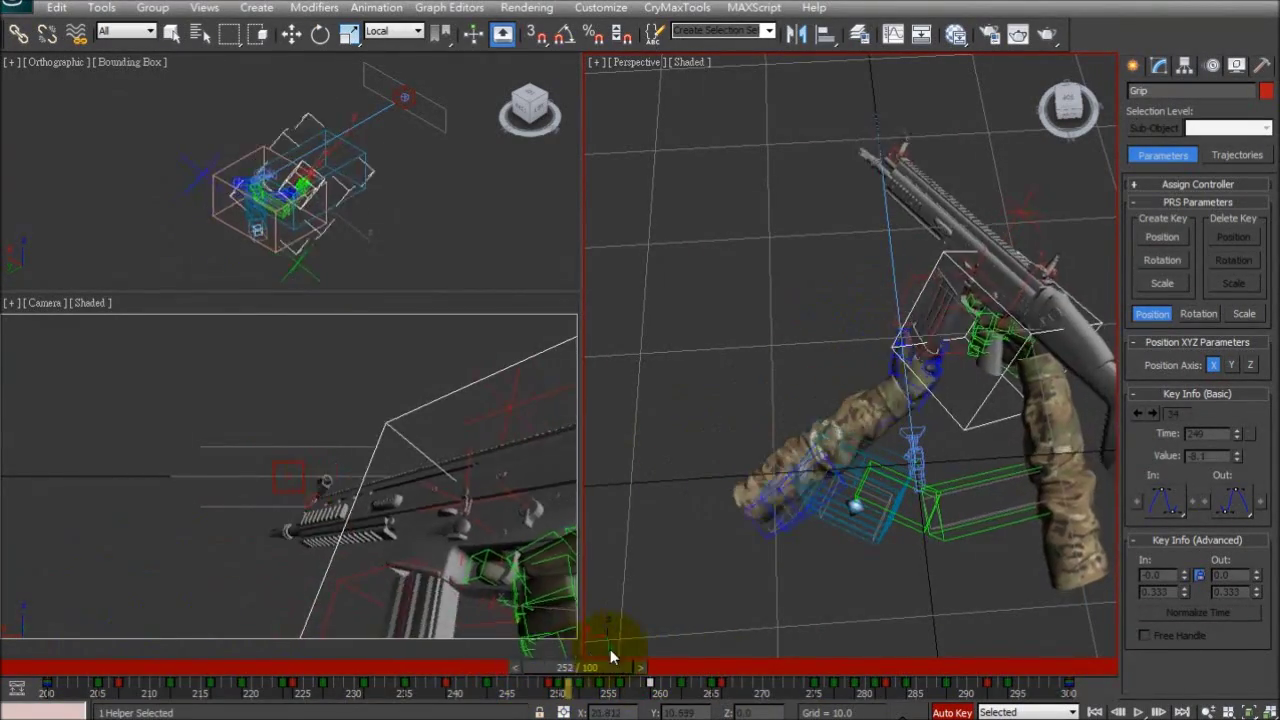
{"action": "left_click_drag", "start_coordinate": [686, 686], "coordinate": [551, 679]}
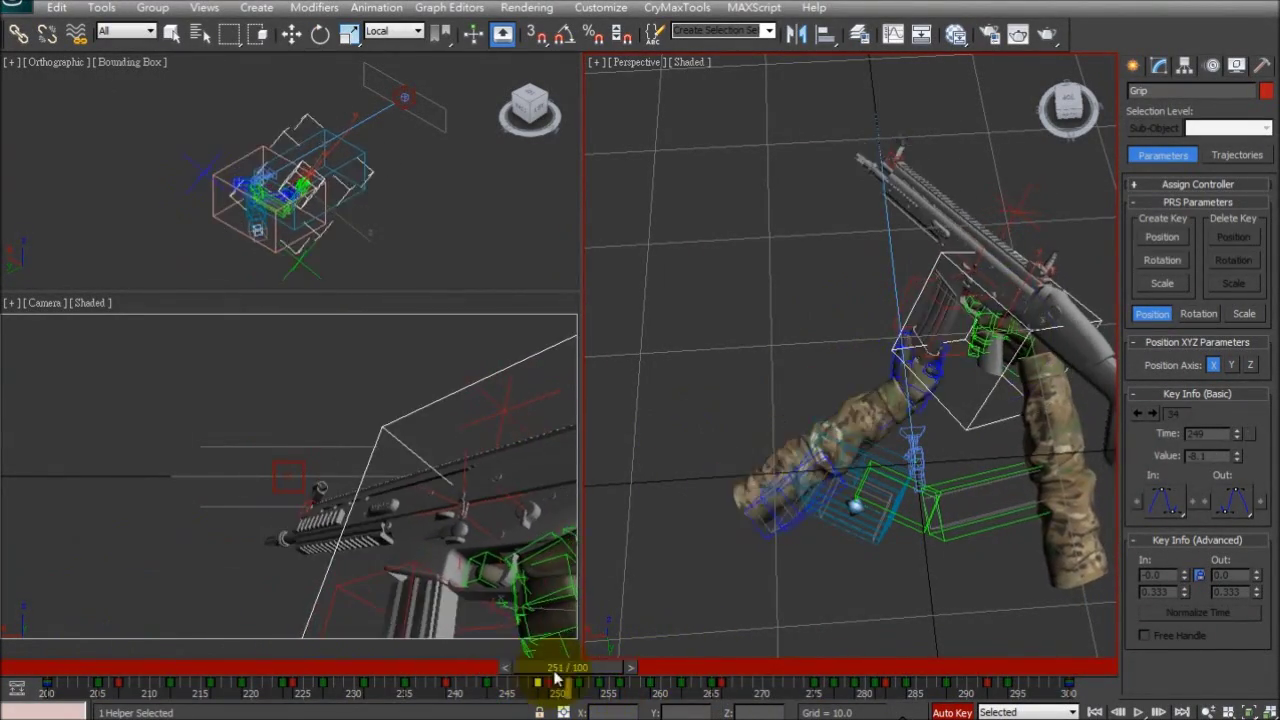
Step: Create keys for the left hand around frame 293, including a sliding key
{"action": "left_click_drag", "start_coordinate": [727, 641], "coordinate": [1017, 688]}
{"action": "left_click", "coordinate": [898, 243]}
{"action": "key", "text": "z"}
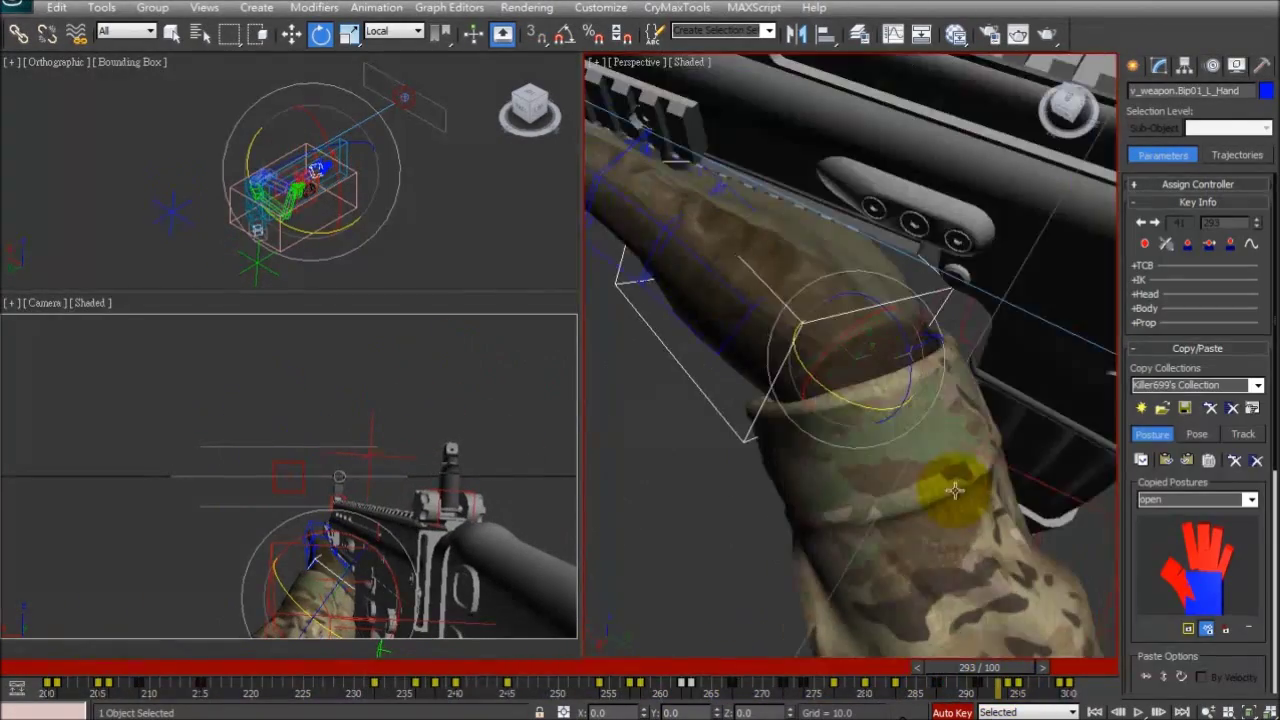
{"action": "left_click_drag", "start_coordinate": [1015, 675], "coordinate": [1173, 652]}
{"action": "right_click", "coordinate": [996, 672]}
{"action": "left_click", "coordinate": [657, 415]}
{"action": "left_click", "coordinate": [1211, 246]}
{"action": "right_click", "coordinate": [985, 673]}
{"action": "left_click", "coordinate": [655, 417]}
Step: Rotate the magazine's Clip helper during the magazine swap
{"action": "left_click_drag", "start_coordinate": [1040, 672], "coordinate": [502, 610]}
{"action": "left_click", "coordinate": [975, 385]}
{"action": "left_click_drag", "start_coordinate": [517, 668], "coordinate": [478, 676]}
{"action": "middle_click_drag", "start_coordinate": [800, 420], "coordinate": [900, 370], "text": "alt"}
{"action": "key", "text": "w"}
{"action": "key", "text": "e"}
{"action": "left_click_drag", "start_coordinate": [925, 348], "coordinate": [900, 375]}
Step: Open the mini curve editor and examine the Clip helper's X Rotation curve from frame 210 onward
{"action": "left_click_drag", "start_coordinate": [588, 672], "coordinate": [201, 672]}
{"action": "left_click", "coordinate": [17, 688]}
{"action": "scroll", "coordinate": [427, 670], "scroll_direction": "up", "scroll_amount": 4}
{"action": "left_click_drag", "start_coordinate": [328, 635], "coordinate": [243, 641]}
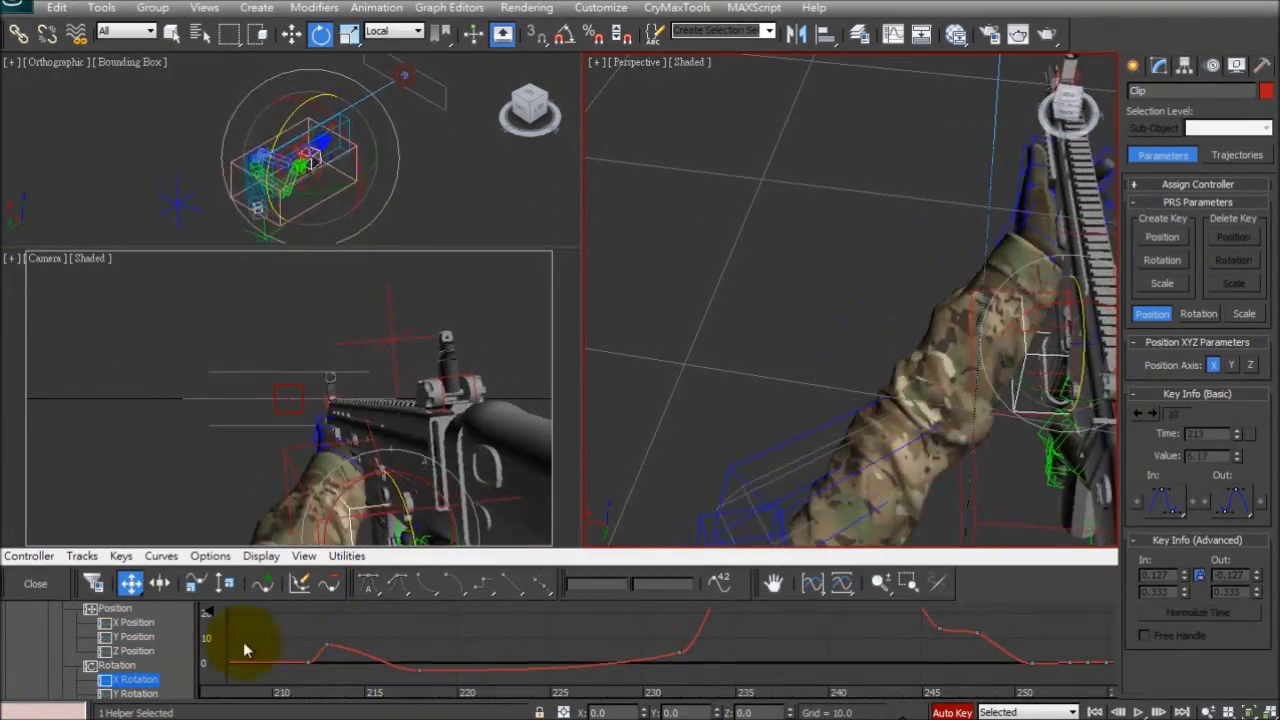
{"action": "middle_click_drag", "start_coordinate": [598, 625], "coordinate": [496, 632]}
{"action": "left_click_drag", "start_coordinate": [496, 632], "coordinate": [608, 631]}
Step: Raise the Grip's X Position key at frame 207 and set its Z Position key at frame 224 to about -5.735
{"action": "left_click", "coordinate": [505, 466]}
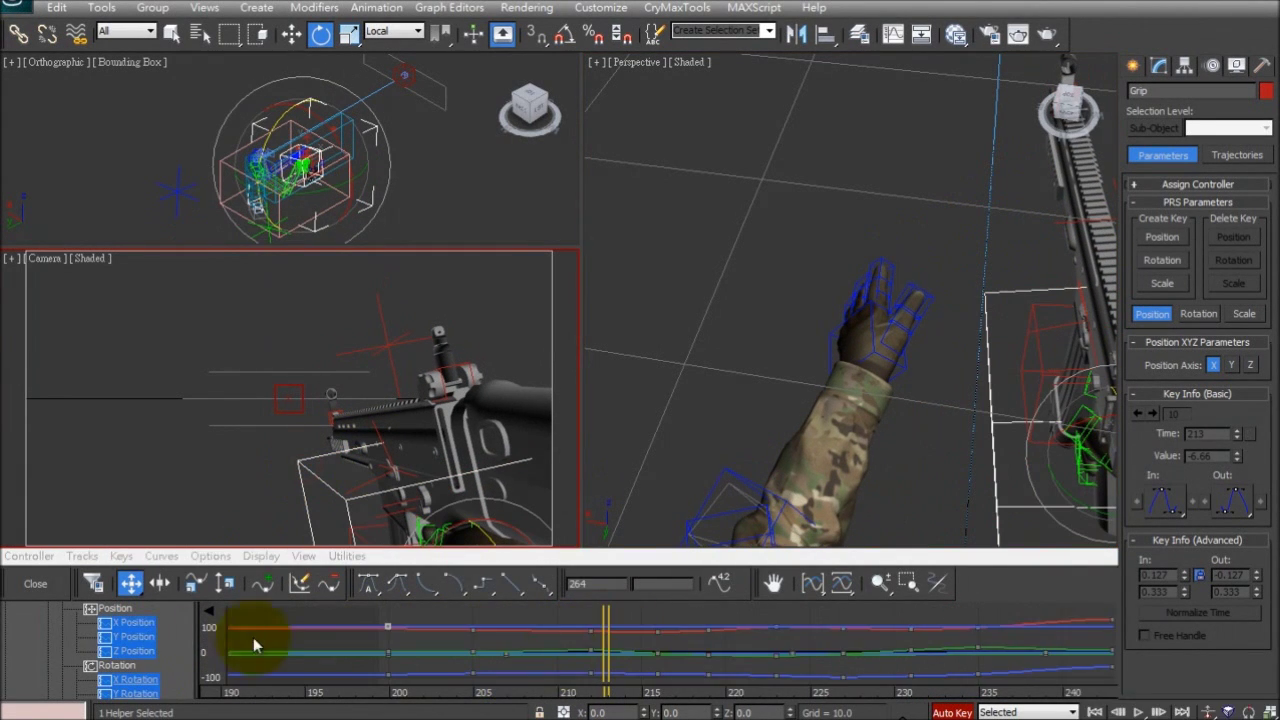
{"action": "left_click_drag", "start_coordinate": [457, 634], "coordinate": [456, 625]}
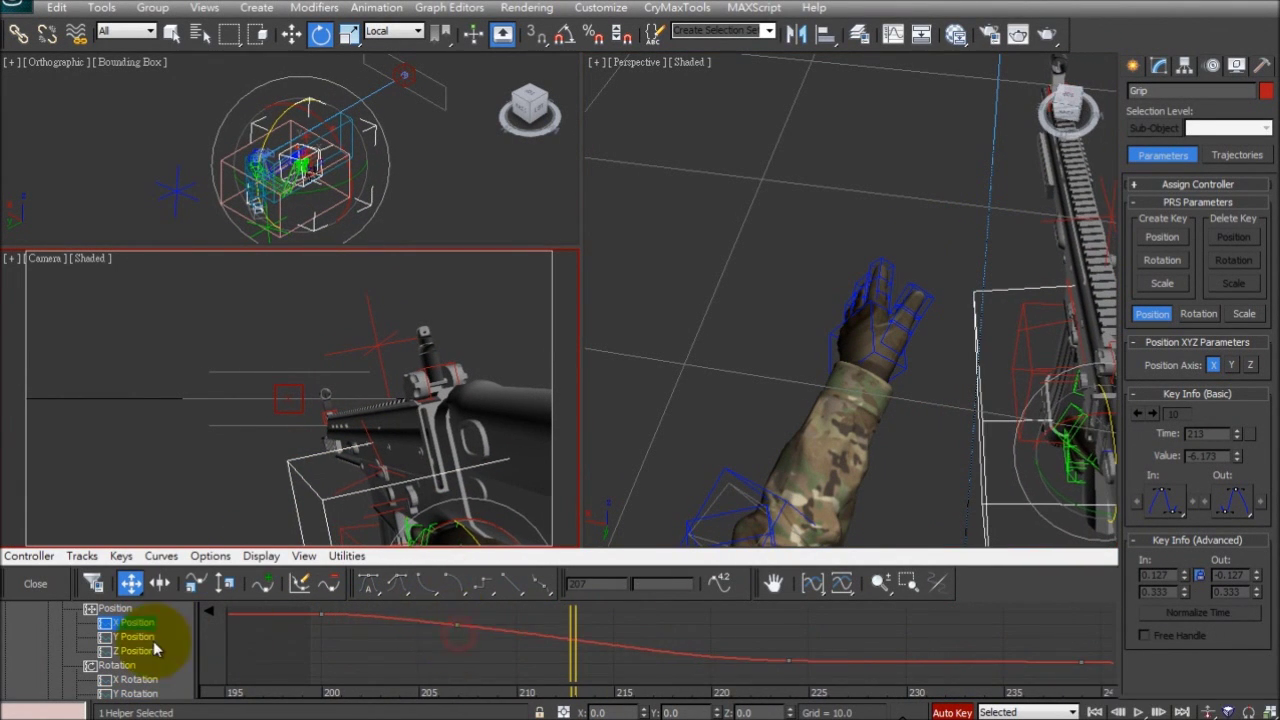
{"action": "left_click", "coordinate": [143, 654]}
{"action": "left_click_drag", "start_coordinate": [768, 637], "coordinate": [768, 632]}
{"action": "middle_click_drag", "start_coordinate": [743, 628], "coordinate": [610, 636]}
{"action": "scroll", "coordinate": [610, 636], "scroll_direction": "down", "scroll_amount": 1}
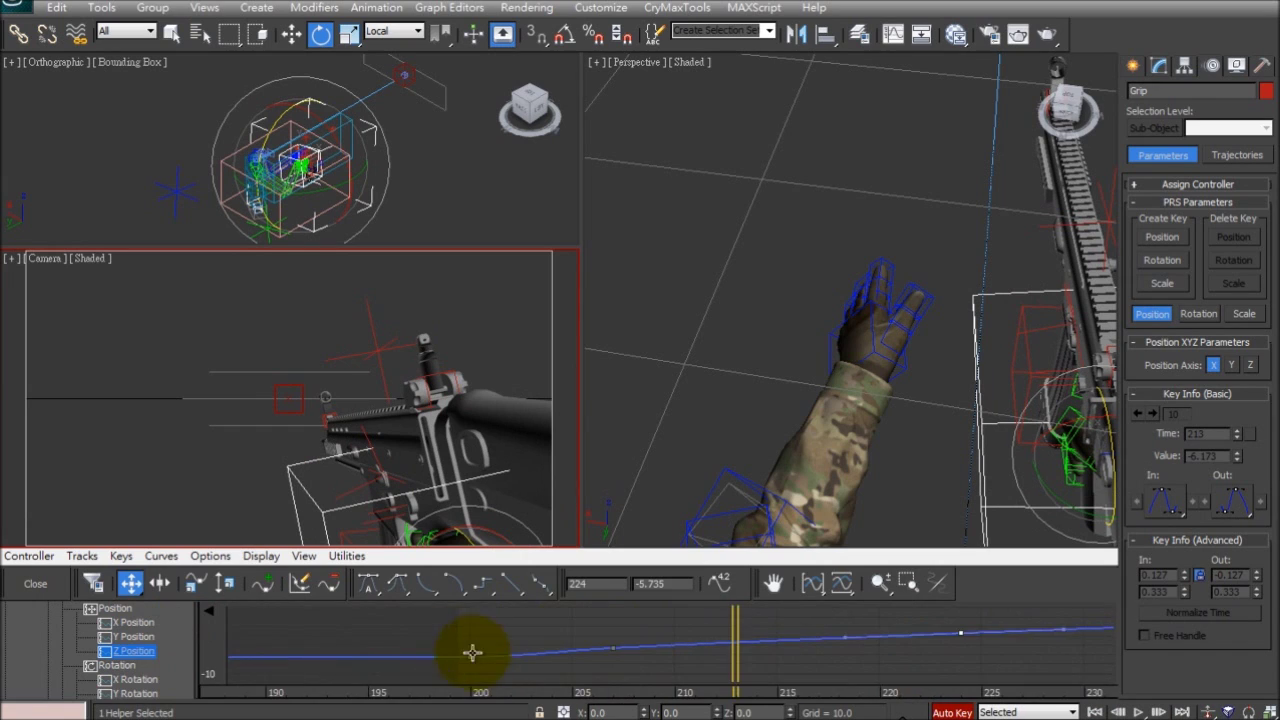
Step: Try raising the Grip's Z Rotation key at frame 219 to about -72, and undo the change
{"action": "left_click", "coordinate": [144, 692]}
{"action": "left_click_drag", "start_coordinate": [538, 636], "coordinate": [766, 663]}
{"action": "left_click", "coordinate": [133, 636]}
{"action": "left_click", "coordinate": [615, 640]}
{"action": "left_click_drag", "start_coordinate": [692, 643], "coordinate": [692, 622]}
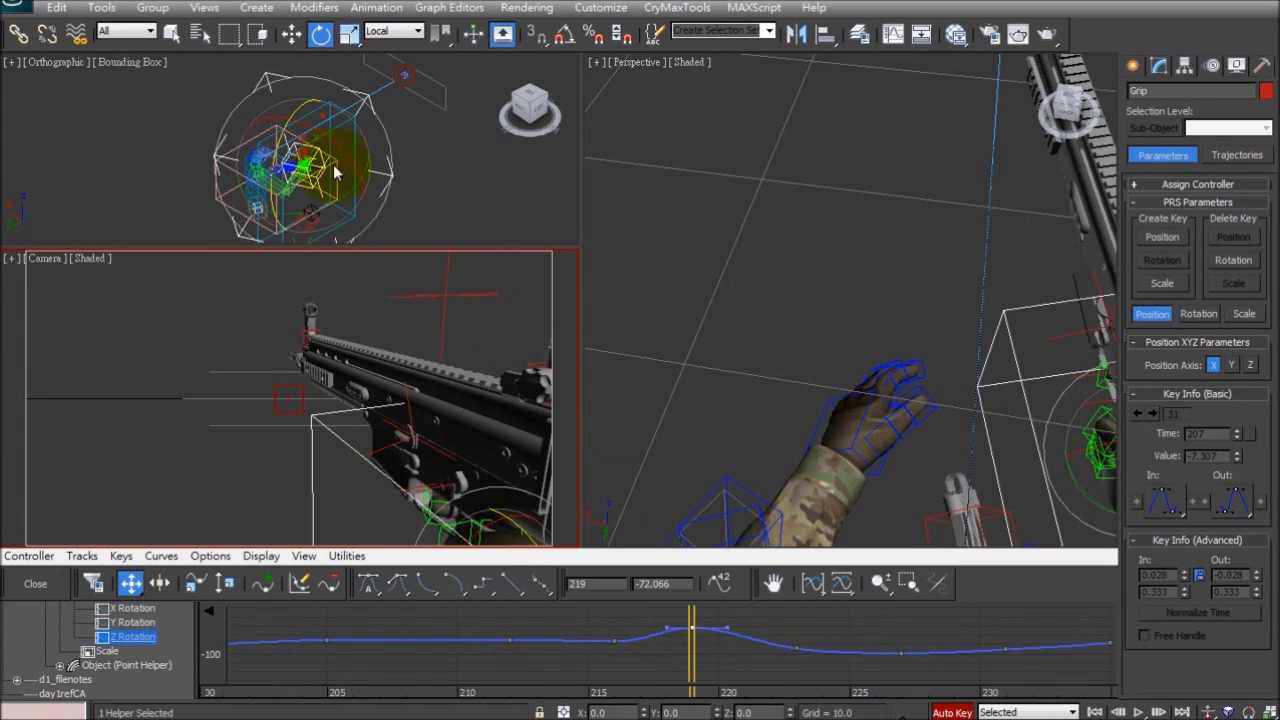
{"action": "key", "text": "ctrl+z"}
{"action": "middle_click_drag", "start_coordinate": [655, 638], "coordinate": [664, 630]}
{"action": "left_click_drag", "start_coordinate": [704, 645], "coordinate": [913, 650]}
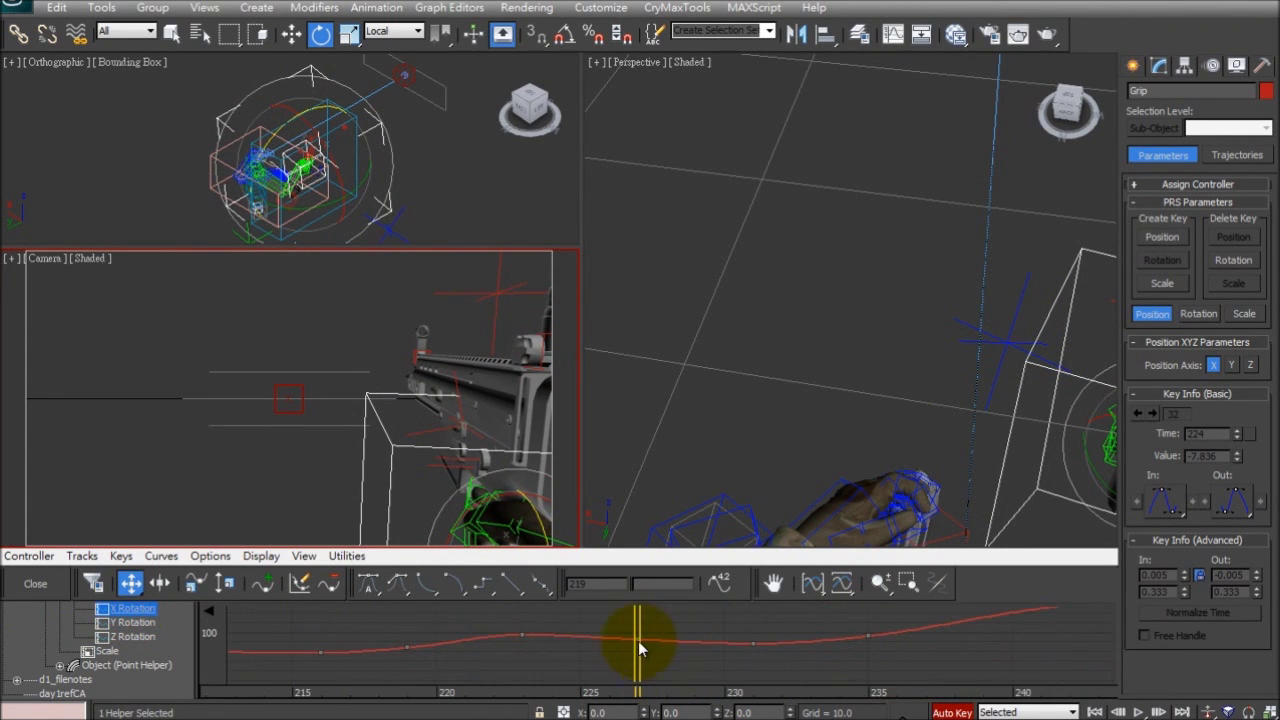
Step: Scrub through the Grip's X Rotation curve after frame 226, then close the mini curve editor
{"action": "left_click_drag", "start_coordinate": [657, 654], "coordinate": [975, 642]}
{"action": "middle_click_drag", "start_coordinate": [609, 632], "coordinate": [590, 650]}
{"action": "left_click_drag", "start_coordinate": [485, 664], "coordinate": [687, 650]}
{"action": "left_click", "coordinate": [54, 583]}
Step: Rotate the Grip helper slightly at about frame 237 and check the motion up to frame 240
{"action": "key", "text": "q"}
{"action": "left_click_drag", "start_coordinate": [274, 668], "coordinate": [433, 672]}
{"action": "key", "text": "e"}
{"action": "mouse_move", "coordinate": [985, 235]}
{"action": "left_mouse_down"}
{"action": "mouse_move", "coordinate": [971, 274]}
{"action": "mouse_move", "coordinate": [993, 220]}
{"action": "mouse_move", "coordinate": [990, 272]}
{"action": "mouse_move", "coordinate": [987, 220]}
{"action": "left_mouse_up"}
{"action": "left_click_drag", "start_coordinate": [432, 678], "coordinate": [483, 644]}
{"action": "left_click", "coordinate": [776, 320]}
Step: Rotate the left thumb's joints around the magazine at frame 240
{"action": "scroll", "coordinate": [776, 320], "scroll_direction": "up", "scroll_amount": 4}
{"action": "left_click", "coordinate": [729, 333]}
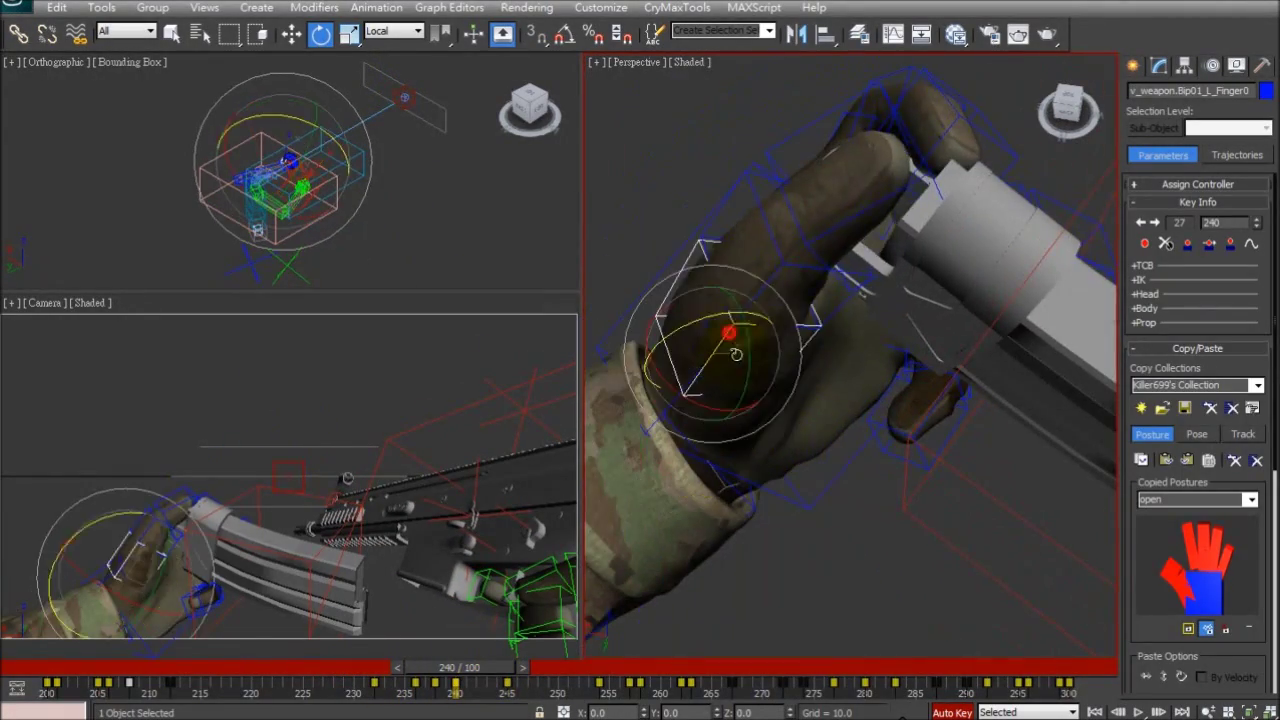
{"action": "middle_click_drag", "start_coordinate": [737, 405], "coordinate": [789, 200], "text": "alt"}
{"action": "middle_click_drag", "start_coordinate": [862, 245], "coordinate": [854, 260], "text": "alt"}
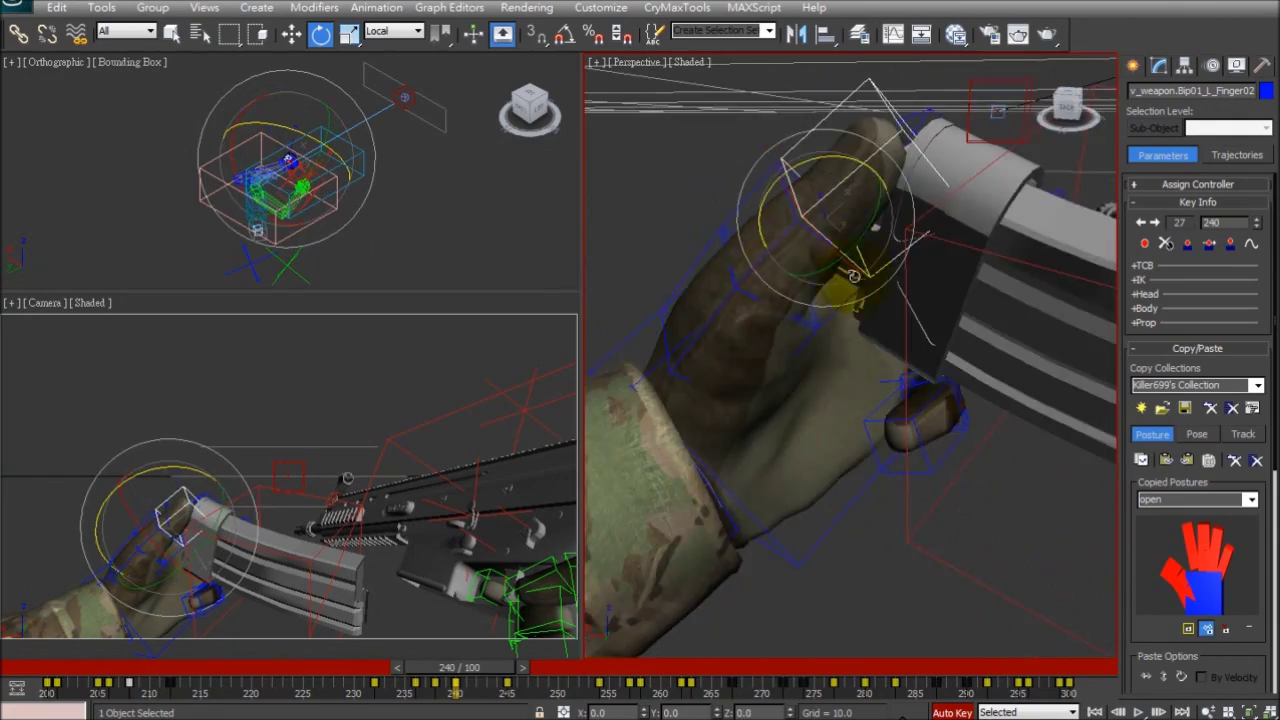
{"action": "left_click_drag", "start_coordinate": [485, 664], "coordinate": [460, 676]}
{"action": "middle_click_drag", "start_coordinate": [868, 120], "coordinate": [845, 330]}
{"action": "left_click", "coordinate": [808, 385]}
{"action": "left_click_drag", "start_coordinate": [819, 411], "coordinate": [817, 428]}
{"action": "middle_click_drag", "start_coordinate": [822, 418], "coordinate": [906, 206], "text": "alt"}
Step: Rotate the left thumb's base joint at about frame 245 and play back the reload
{"action": "left_click_drag", "start_coordinate": [463, 667], "coordinate": [526, 632]}
{"action": "middle_click_drag", "start_coordinate": [700, 600], "coordinate": [850, 490]}
{"action": "scroll", "coordinate": [797, 426], "scroll_direction": "down", "scroll_amount": 3}
{"action": "middle_click_drag", "start_coordinate": [829, 337], "coordinate": [700, 240], "text": "alt"}
{"action": "middle_click_drag", "start_coordinate": [700, 240], "coordinate": [800, 370]}
{"action": "scroll", "coordinate": [800, 370], "scroll_direction": "up", "scroll_amount": 2}
{"action": "middle_click_drag", "start_coordinate": [800, 370], "coordinate": [900, 395], "text": "alt"}
{"action": "left_click_drag", "start_coordinate": [912, 386], "coordinate": [923, 368]}
{"action": "middle_click_drag", "start_coordinate": [923, 368], "coordinate": [828, 422], "text": "alt"}
{"action": "key", "text": "slash"}
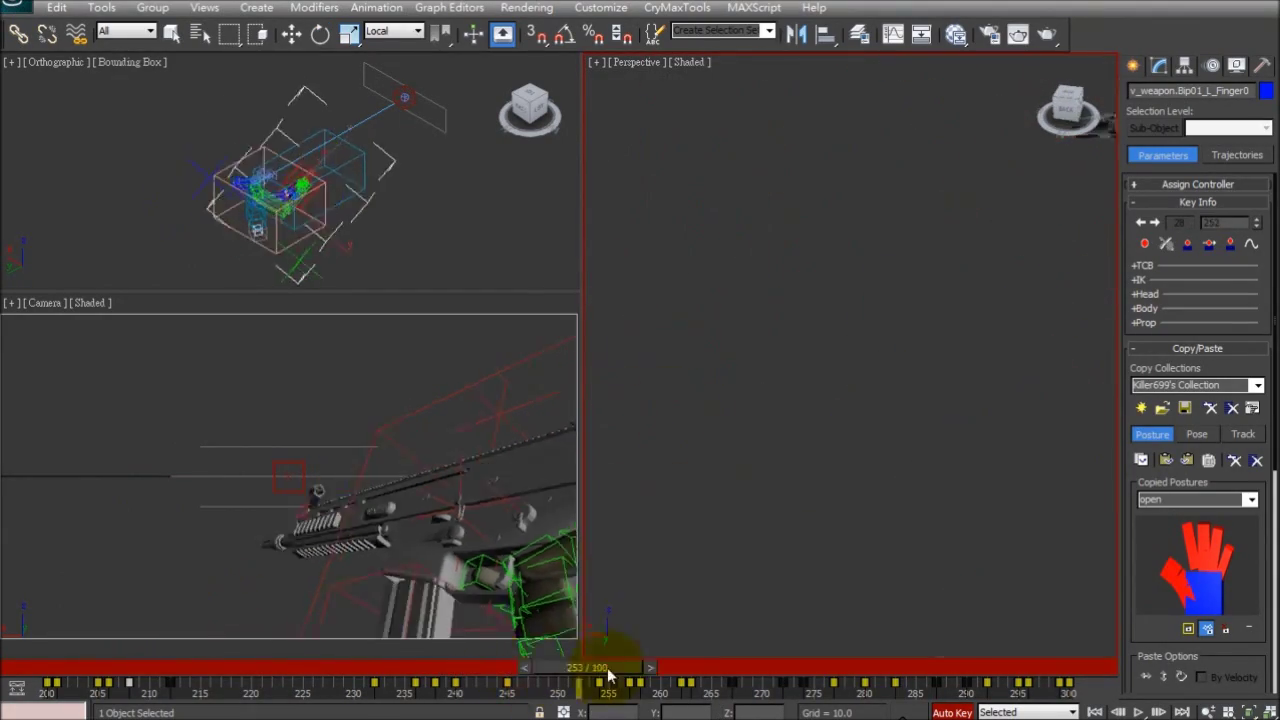
{"action": "left_click", "coordinate": [1139, 712]}
Step: Select the right index finger and rotate its base joint at frame 210
{"action": "scroll", "coordinate": [898, 545], "scroll_direction": "down", "scroll_amount": 4}
{"action": "middle_click_drag", "start_coordinate": [898, 545], "coordinate": [786, 423], "text": "alt"}
{"action": "scroll", "coordinate": [786, 423], "scroll_direction": "up", "scroll_amount": 4}
{"action": "scroll", "coordinate": [786, 423], "scroll_direction": "down", "scroll_amount": 4}
{"action": "left_click", "coordinate": [955, 440]}
{"action": "left_click", "coordinate": [955, 440]}
{"action": "left_click_drag", "start_coordinate": [374, 668], "coordinate": [189, 677]}
{"action": "middle_click_drag", "start_coordinate": [900, 490], "coordinate": [850, 505], "text": "alt"}
{"action": "left_click_drag", "start_coordinate": [845, 515], "coordinate": [788, 536]}
{"action": "left_click", "coordinate": [820, 482]}
{"action": "middle_click_drag", "start_coordinate": [820, 482], "coordinate": [800, 458], "text": "alt"}
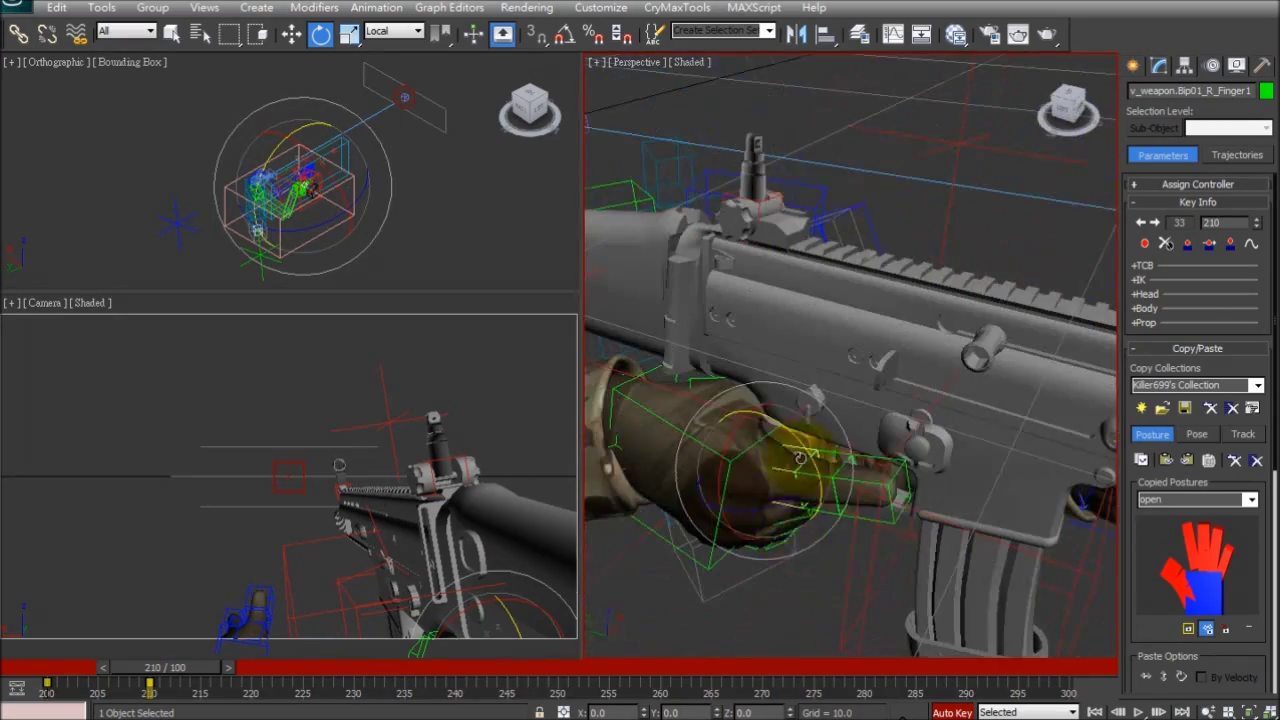
{"action": "left_click_drag", "start_coordinate": [790, 517], "coordinate": [787, 518]}
{"action": "middle_click_drag", "start_coordinate": [787, 518], "coordinate": [790, 490], "text": "alt"}
Step: Rotate the right index finger's joints at frame 205 and check the pose toward frame 210
{"action": "left_click_drag", "start_coordinate": [165, 667], "coordinate": [116, 667]}
{"action": "scroll", "coordinate": [866, 451], "scroll_direction": "up", "scroll_amount": 5}
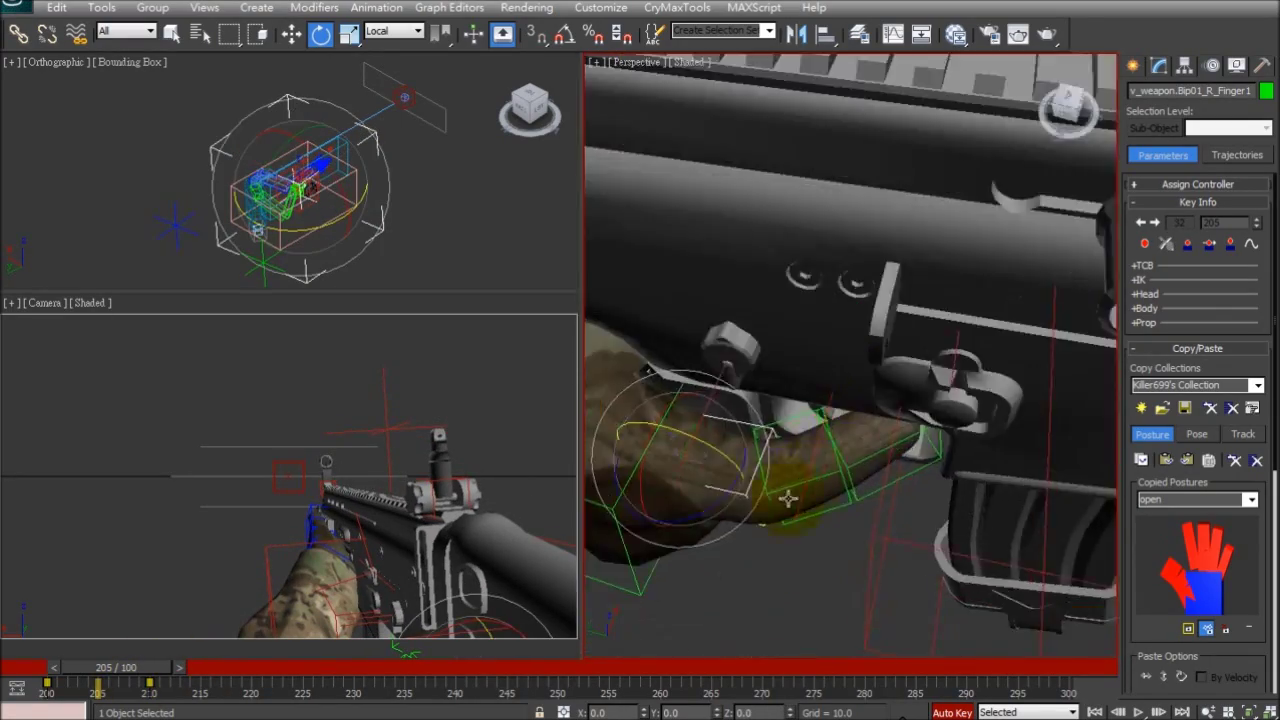
{"action": "middle_click_drag", "start_coordinate": [786, 497], "coordinate": [830, 470], "text": "alt"}
{"action": "left_click", "coordinate": [802, 469]}
{"action": "left_click", "coordinate": [745, 503]}
{"action": "left_click_drag", "start_coordinate": [704, 528], "coordinate": [652, 537]}
{"action": "left_click", "coordinate": [775, 508]}
{"action": "left_click_drag", "start_coordinate": [802, 556], "coordinate": [834, 516]}
{"action": "left_click_drag", "start_coordinate": [144, 667], "coordinate": [194, 664]}
{"action": "left_click", "coordinate": [149, 687]}
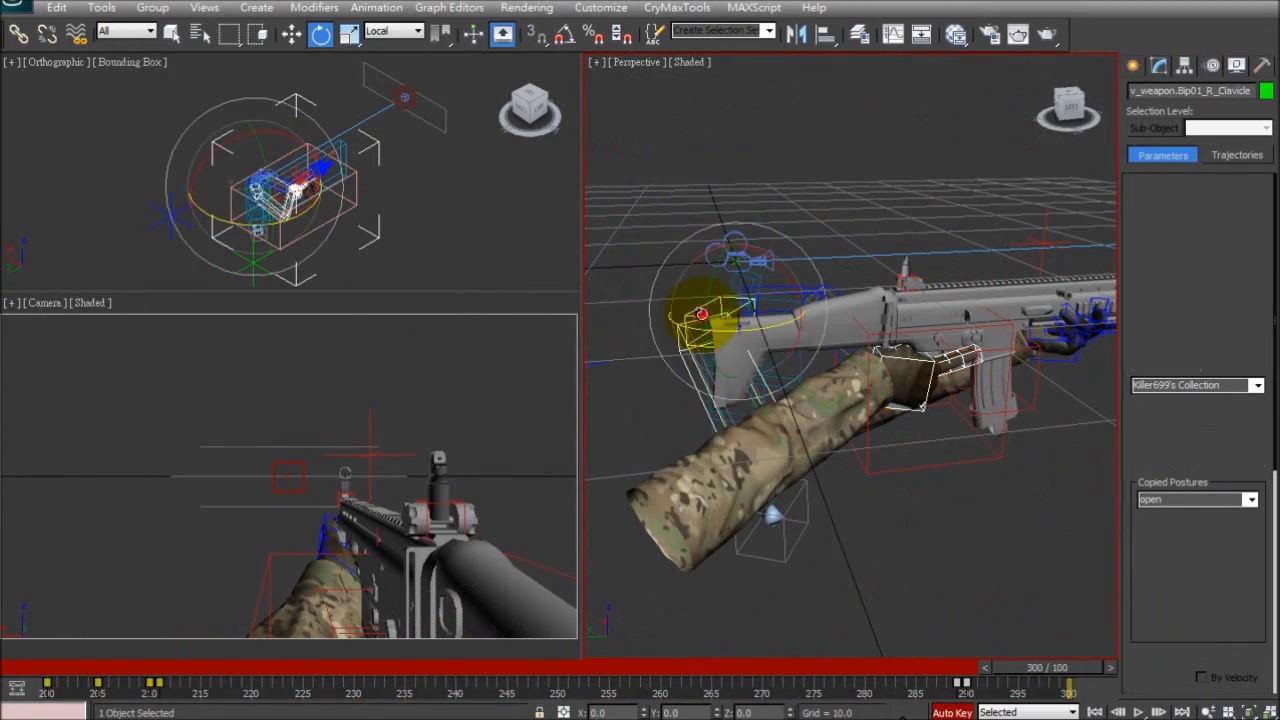
Step: Copy the right arm and hand's key from frame 205 to frame 295 and play back the animation
{"action": "left_click", "coordinate": [666, 414]}
{"action": "scroll", "coordinate": [960, 362], "scroll_direction": "up", "scroll_amount": 4}
{"action": "middle_click_drag", "start_coordinate": [1000, 400], "coordinate": [832, 410]}
{"action": "mouse_move", "coordinate": [1040, 667]}
{"action": "left_mouse_down"}
{"action": "mouse_move", "coordinate": [985, 670]}
{"action": "mouse_move", "coordinate": [1042, 668]}
{"action": "left_mouse_up"}
{"action": "left_click_drag", "start_coordinate": [98, 684], "coordinate": [1018, 602], "text": "shift"}
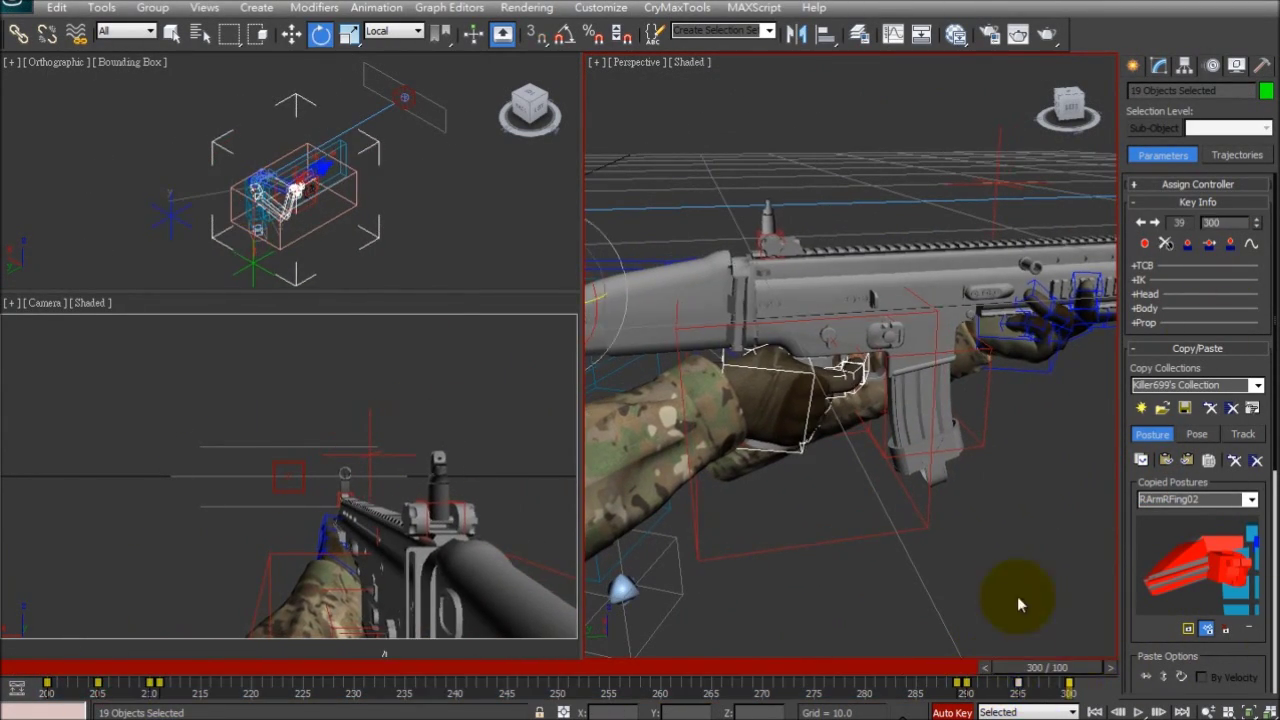
{"action": "left_click", "coordinate": [1138, 712]}
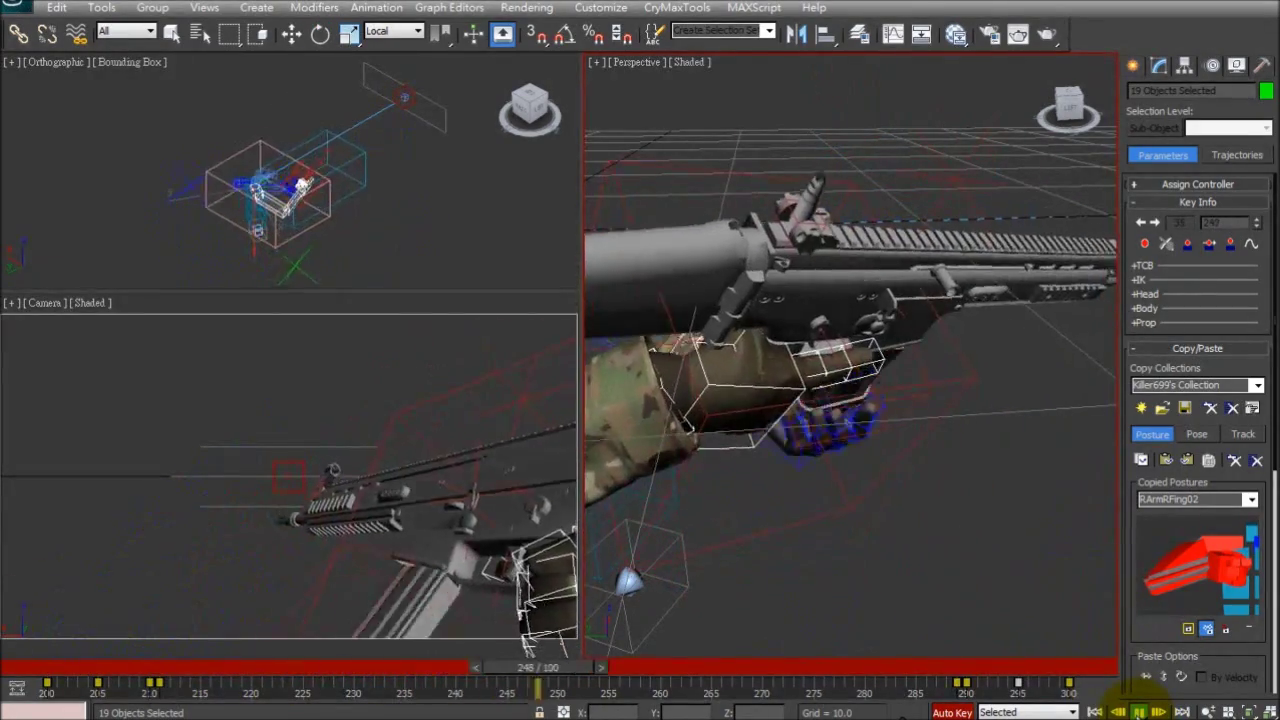
{"action": "left_click", "coordinate": [1138, 712]}
Step: Select the Clip helper and examine its X and Y Rotation curves around frames 232–248 in the mini curve editor
{"action": "key", "text": "e"}
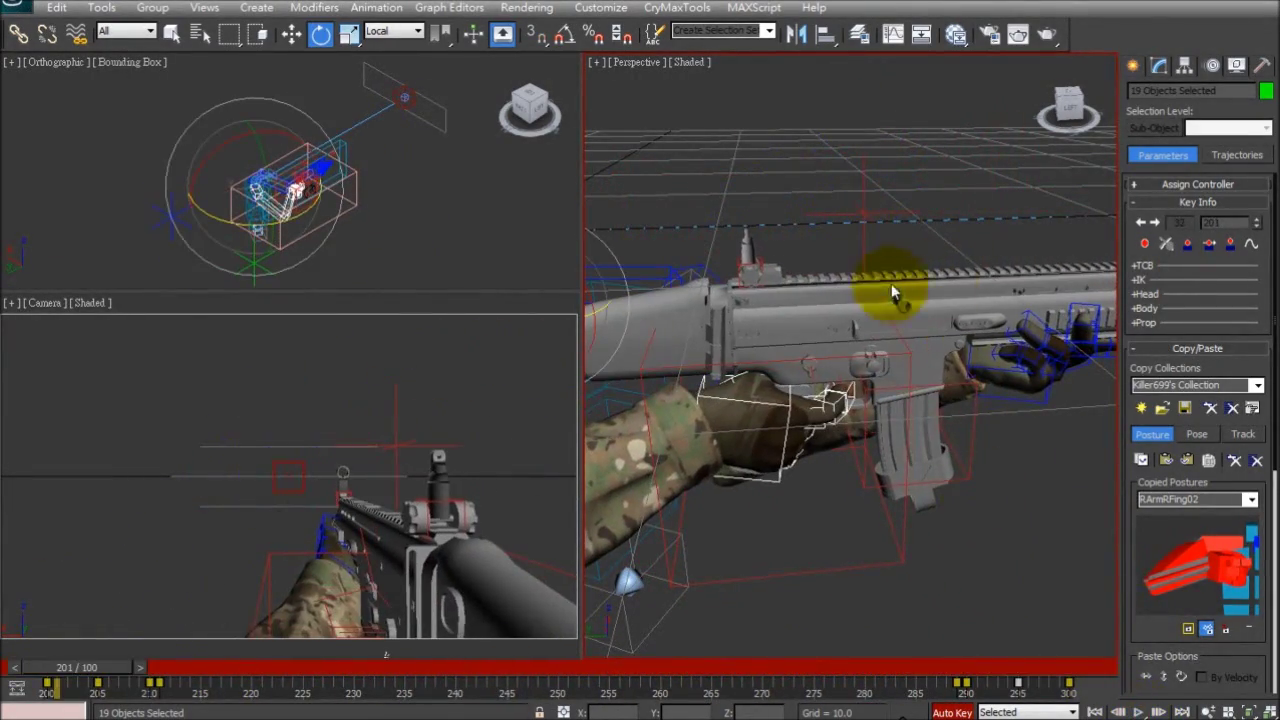
{"action": "left_click", "coordinate": [915, 440]}
{"action": "left_click_drag", "start_coordinate": [503, 674], "coordinate": [541, 674]}
{"action": "left_click", "coordinate": [18, 687]}
{"action": "left_click_drag", "start_coordinate": [150, 683], "coordinate": [149, 641]}
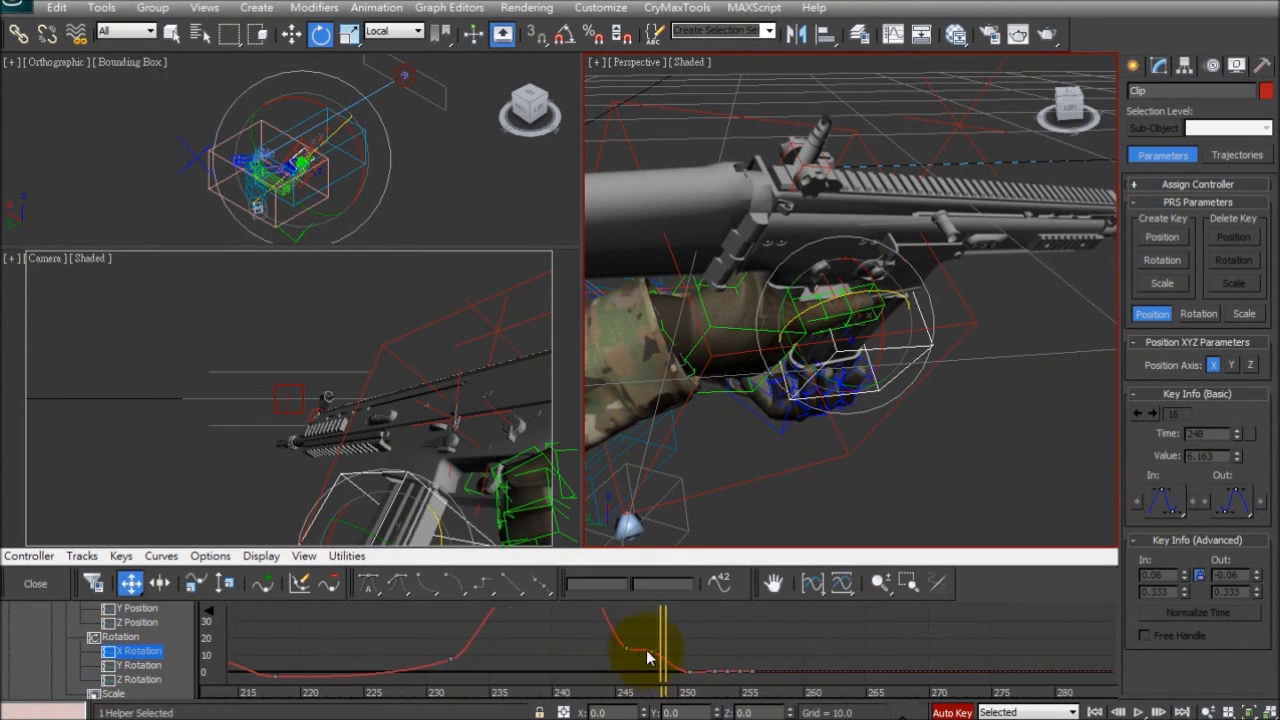
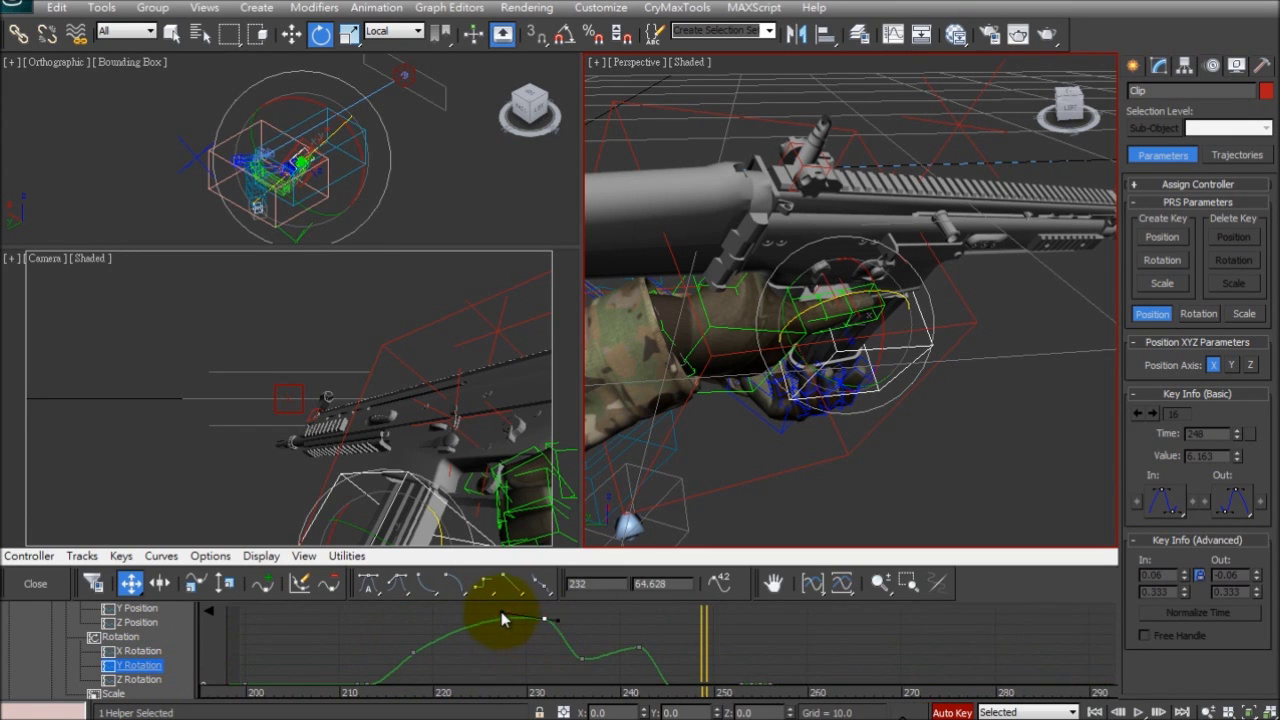
{"action": "mouse_move", "coordinate": [703, 643]}
{"action": "left_mouse_down"}
{"action": "mouse_move", "coordinate": [548, 645]}
{"action": "mouse_move", "coordinate": [688, 626]}
{"action": "left_mouse_up"}
{"action": "middle_click_drag", "start_coordinate": [710, 626], "coordinate": [710, 603]}
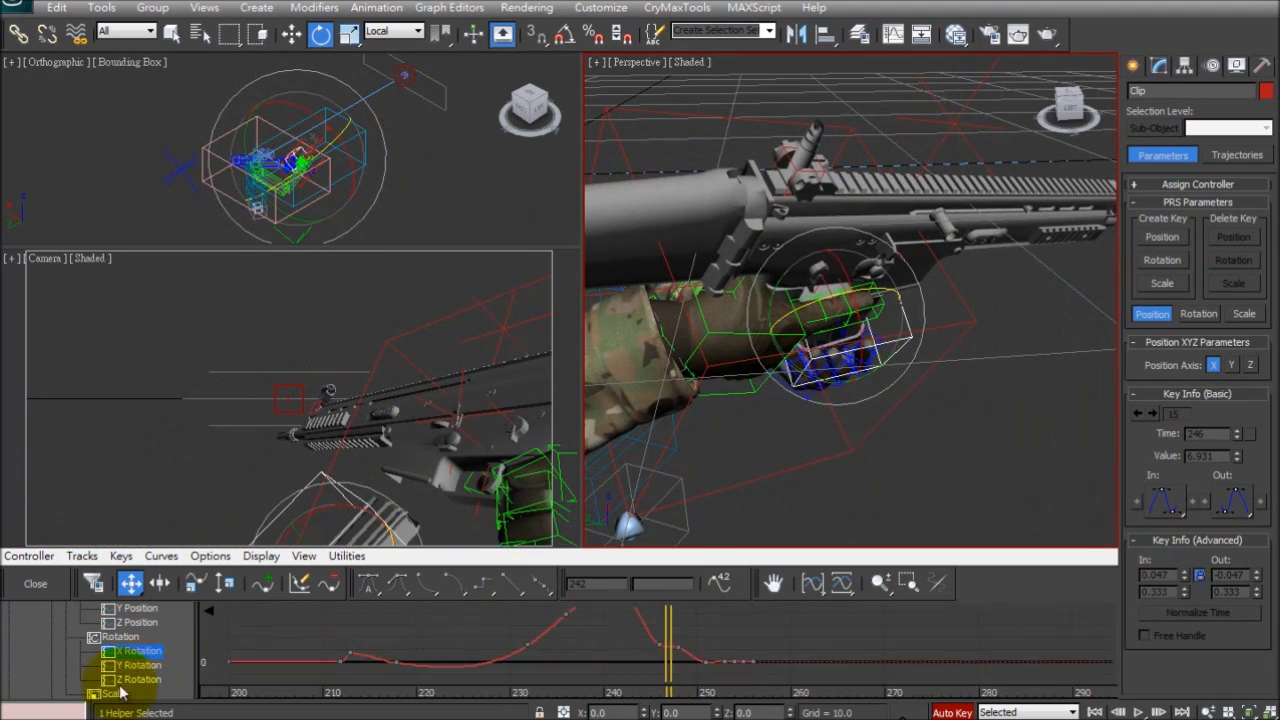
Step: Check the magazine's movement against the Clip's Rotation and Z Position curves up to frame 245
{"action": "left_click_drag", "start_coordinate": [414, 662], "coordinate": [463, 652]}
{"action": "scroll", "coordinate": [690, 440], "scroll_direction": "down", "scroll_amount": 4}
{"action": "middle_click_drag", "start_coordinate": [705, 390], "coordinate": [795, 275], "text": "alt"}
{"action": "middle_click_drag", "start_coordinate": [470, 634], "coordinate": [451, 646]}
{"action": "left_click_drag", "start_coordinate": [440, 646], "coordinate": [581, 638]}
{"action": "middle_click_drag", "start_coordinate": [590, 637], "coordinate": [537, 651]}
{"action": "left_click_drag", "start_coordinate": [537, 652], "coordinate": [650, 658]}
{"action": "scroll", "coordinate": [654, 675], "scroll_direction": "up", "scroll_amount": 3}
{"action": "left_click_drag", "start_coordinate": [545, 664], "coordinate": [588, 667]}
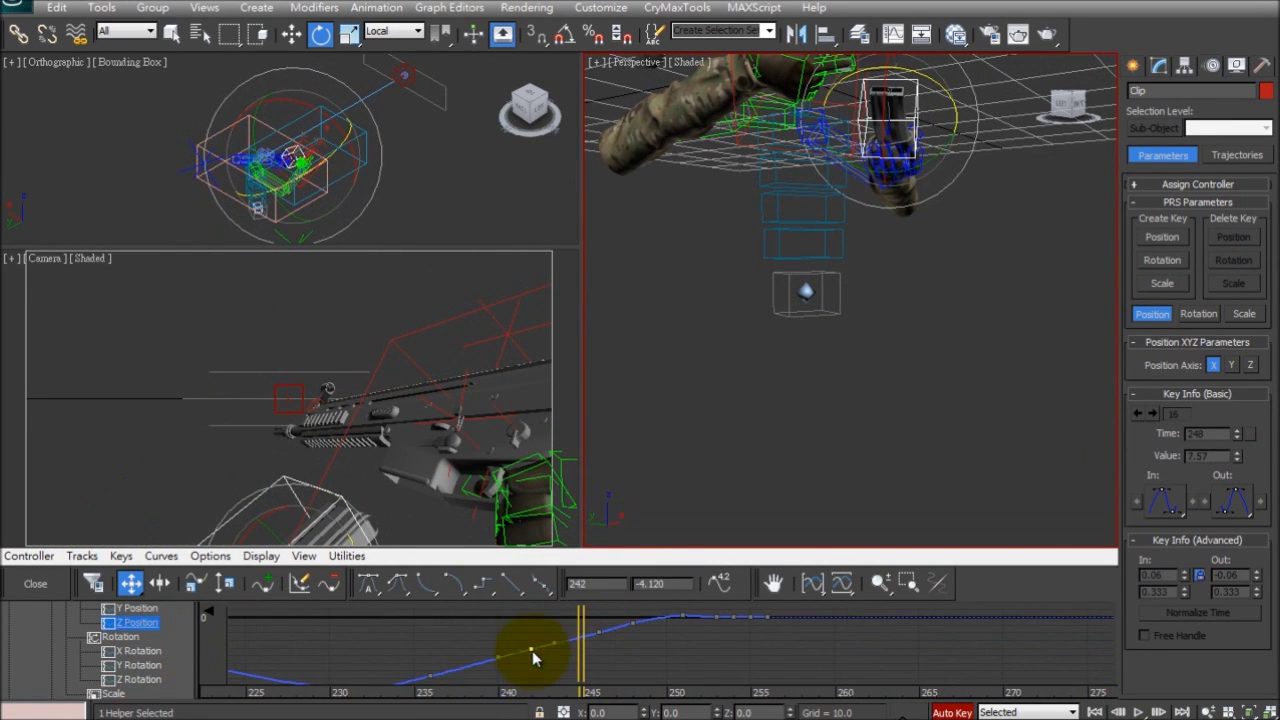
Step: Adjust the Clip's Z Position key at frame 242 and play back the reload
{"action": "middle_click_drag", "start_coordinate": [445, 644], "coordinate": [439, 666]}
{"action": "left_click", "coordinate": [528, 655]}
{"action": "left_click_drag", "start_coordinate": [509, 664], "coordinate": [752, 641]}
{"action": "scroll", "coordinate": [185, 634], "scroll_direction": "up", "scroll_amount": 1}
{"action": "left_click", "coordinate": [140, 623]}
{"action": "middle_click_drag", "start_coordinate": [506, 649], "coordinate": [502, 653]}
{"action": "left_click_drag", "start_coordinate": [748, 658], "coordinate": [302, 660]}
{"action": "left_click", "coordinate": [1139, 711]}
{"action": "left_click", "coordinate": [1140, 711]}
Step: Rotate the left thumb's base and tip joints at frame 240 to fit the magazine's base
{"action": "left_click_drag", "start_coordinate": [643, 648], "coordinate": [441, 668]}
{"action": "middle_click_drag", "start_coordinate": [677, 163], "coordinate": [820, 391], "text": "alt"}
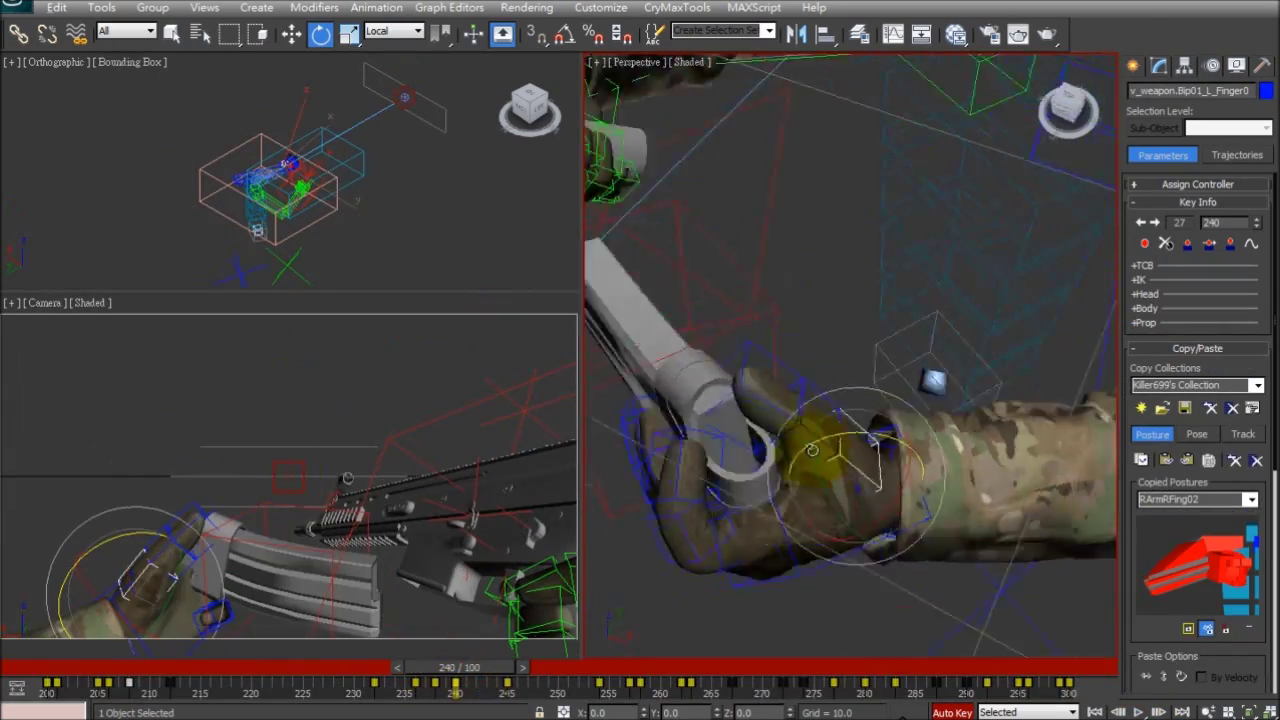
{"action": "middle_click_drag", "start_coordinate": [812, 450], "coordinate": [871, 440], "text": "alt"}
{"action": "left_click_drag", "start_coordinate": [879, 393], "coordinate": [876, 410]}
{"action": "middle_click_drag", "start_coordinate": [876, 408], "coordinate": [820, 350], "text": "alt"}
{"action": "left_click", "coordinate": [820, 350]}
{"action": "left_click_drag", "start_coordinate": [846, 366], "coordinate": [852, 385]}
{"action": "mouse_move", "coordinate": [475, 667]}
{"action": "left_mouse_down"}
{"action": "mouse_move", "coordinate": [443, 671]}
{"action": "mouse_move", "coordinate": [484, 650]}
{"action": "left_mouse_up"}
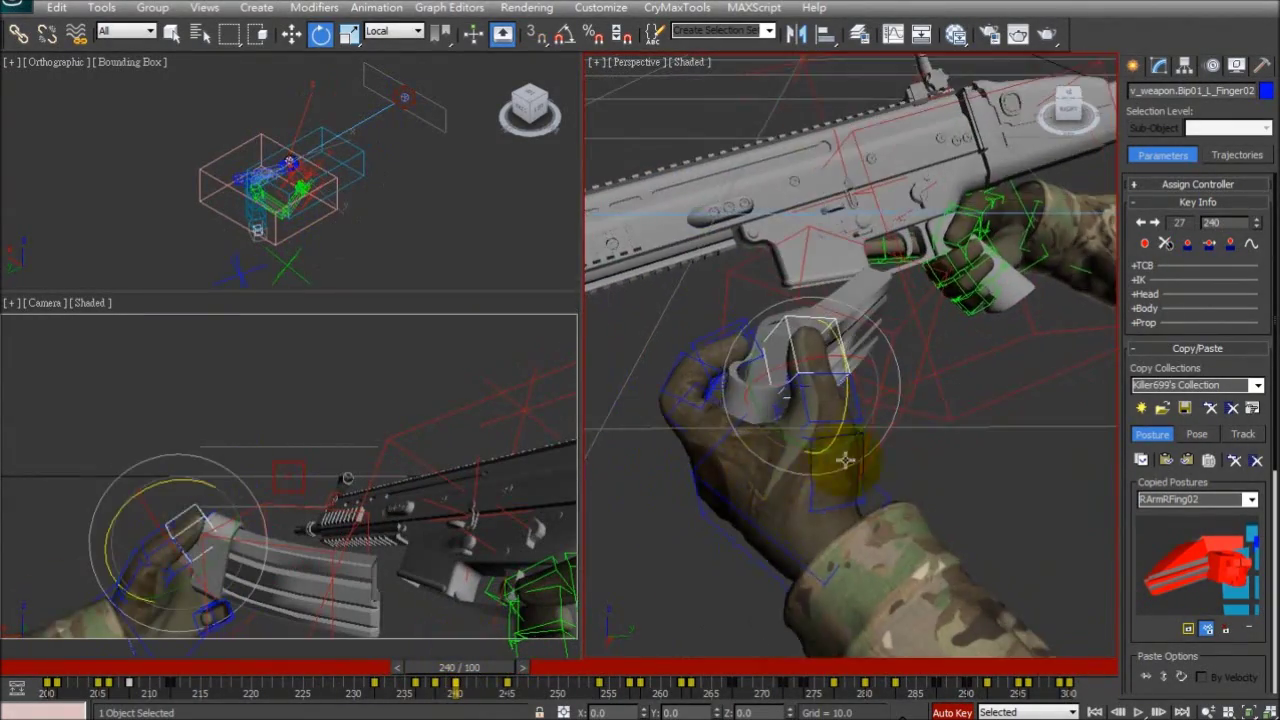
Step: Check the left thumb's hold on the magazine at frame 245 and review the motion back to frame 232
{"action": "left_click_drag", "start_coordinate": [490, 668], "coordinate": [540, 677]}
{"action": "key", "text": "e"}
{"action": "middle_click_drag", "start_coordinate": [850, 560], "coordinate": [962, 565], "text": "alt"}
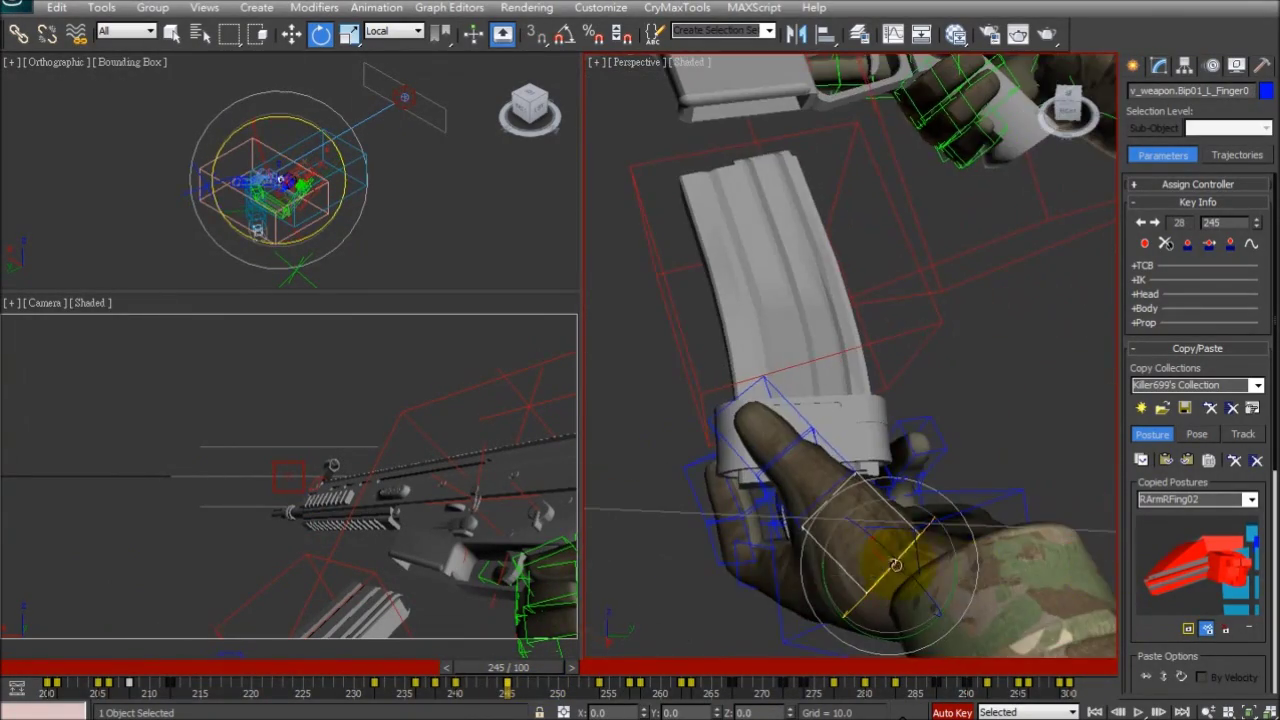
{"action": "left_click_drag", "start_coordinate": [515, 677], "coordinate": [449, 676]}
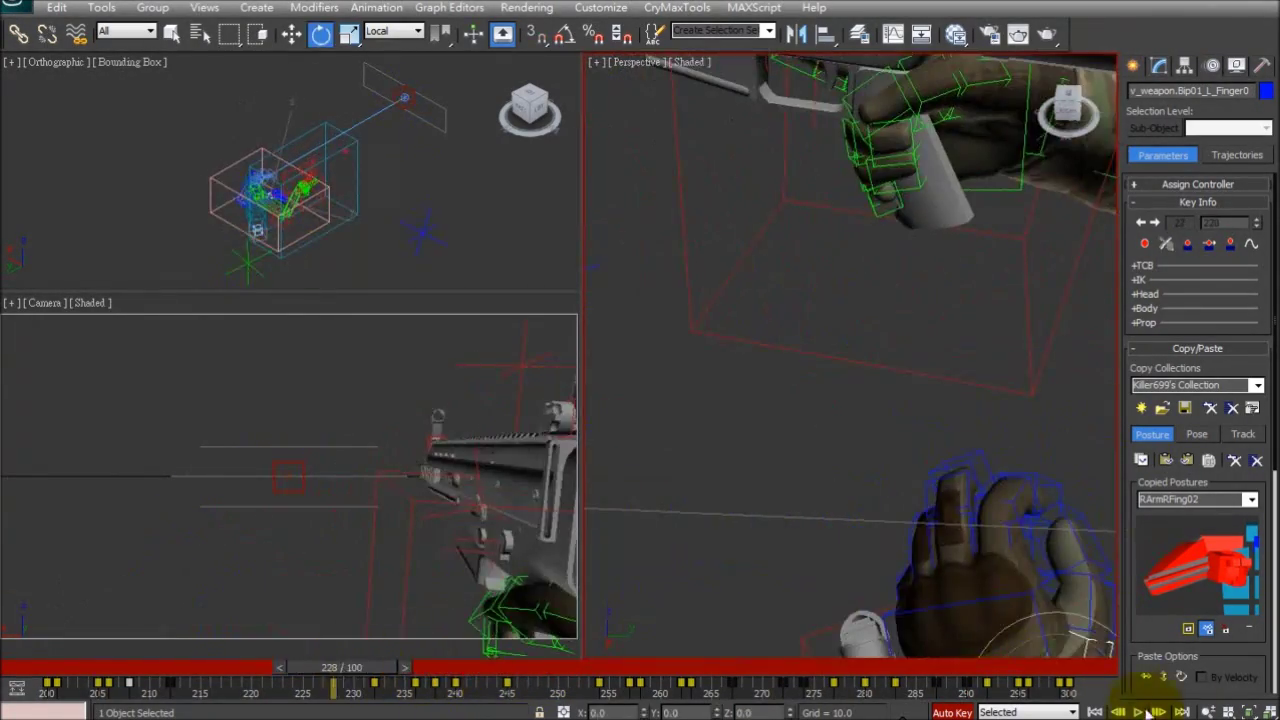
{"action": "left_click_drag", "start_coordinate": [562, 677], "coordinate": [386, 669]}
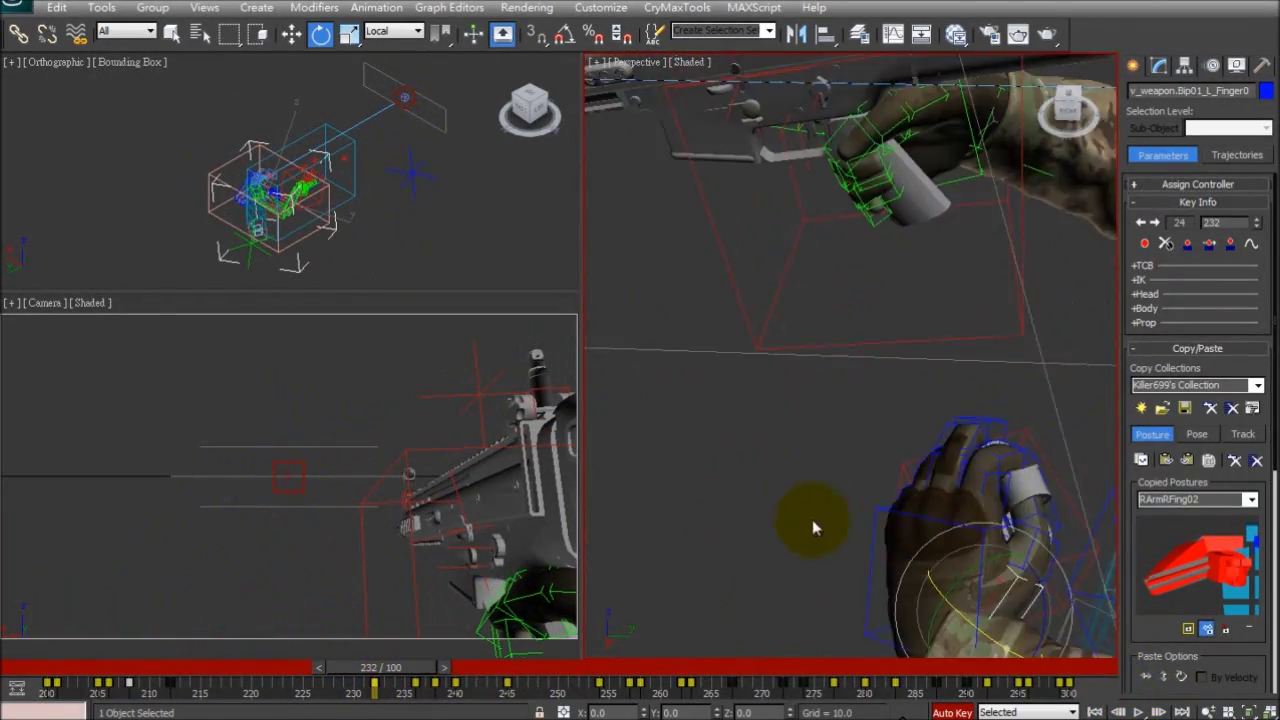
Step: Select the Clip helper and rotate it about its local X axis at frame 232
{"action": "middle_click_drag", "start_coordinate": [806, 508], "coordinate": [841, 533], "text": "alt"}
{"action": "left_click", "coordinate": [866, 598]}
{"action": "middle_click_drag", "start_coordinate": [866, 598], "coordinate": [883, 580], "text": "alt"}
{"action": "mouse_move", "coordinate": [384, 668]}
{"action": "left_mouse_down"}
{"action": "mouse_move", "coordinate": [397, 686]}
{"action": "mouse_move", "coordinate": [386, 680]}
{"action": "left_mouse_up"}
{"action": "left_click_drag", "start_coordinate": [812, 609], "coordinate": [810, 613]}
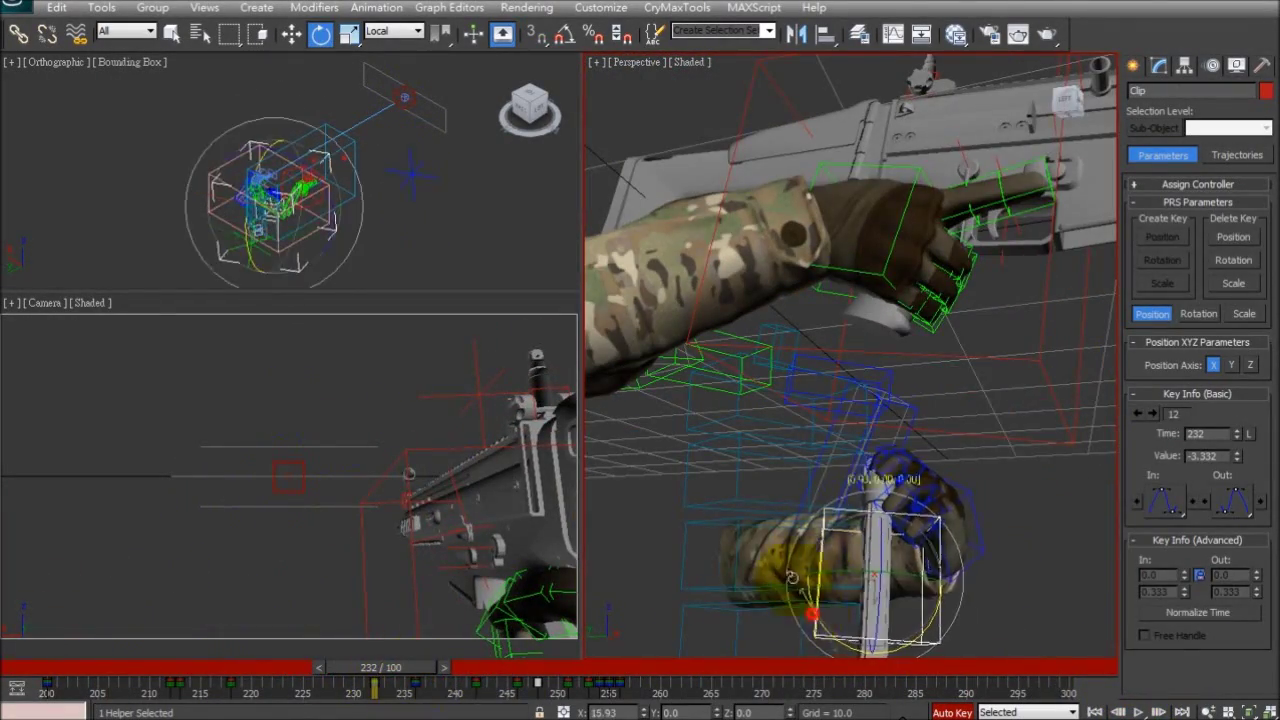
Step: Rotate the Clip about 19° around its local X axis at frame 236
{"action": "left_click_drag", "start_coordinate": [375, 675], "coordinate": [417, 671]}
{"action": "middle_click_drag", "start_coordinate": [760, 430], "coordinate": [874, 526], "text": "alt"}
{"action": "key", "text": "e"}
{"action": "left_click_drag", "start_coordinate": [990, 358], "coordinate": [1011, 403]}
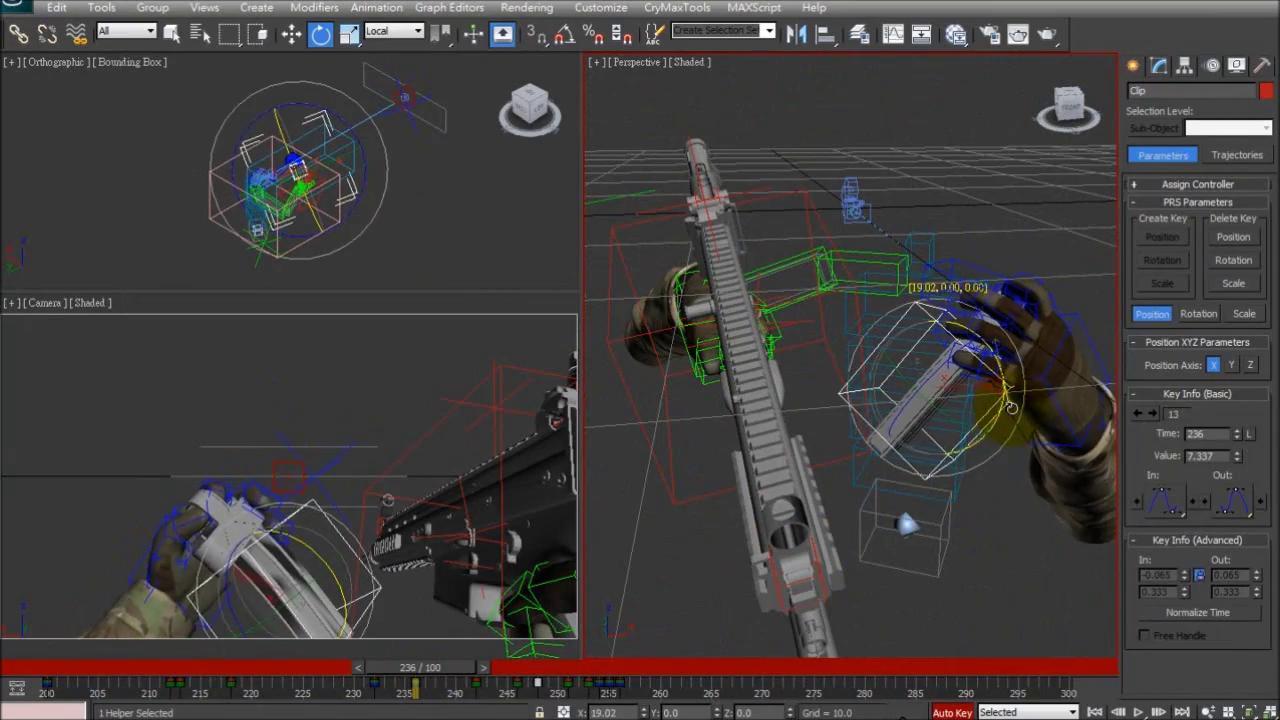
{"action": "left_click", "coordinate": [665, 575]}
Step: Select the Grip helper and move its key at frame 212 to frame 214, checking the rifle's motion
{"action": "left_click_drag", "start_coordinate": [427, 673], "coordinate": [102, 676]}
{"action": "left_click", "coordinate": [780, 431]}
{"action": "key", "text": "q"}
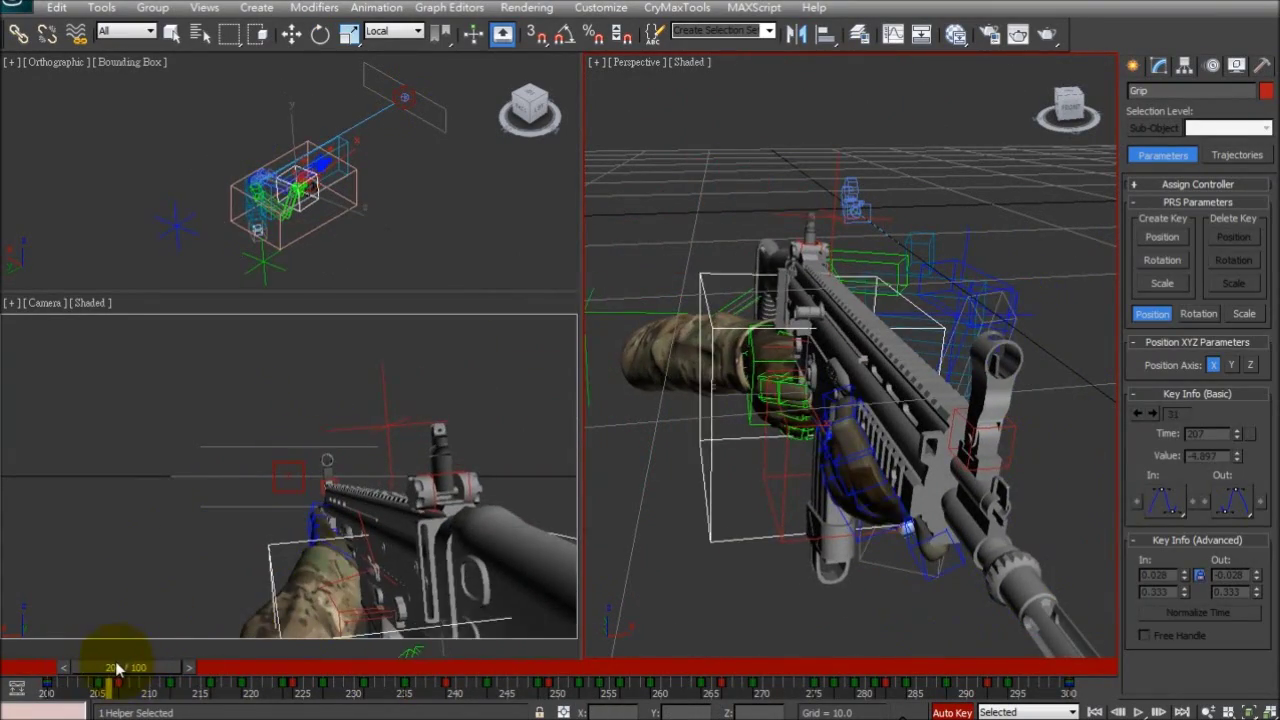
{"action": "left_click_drag", "start_coordinate": [150, 672], "coordinate": [188, 674]}
{"action": "key", "text": "e"}
{"action": "mouse_move", "coordinate": [171, 686]}
{"action": "left_mouse_down"}
{"action": "mouse_move", "coordinate": [147, 693]}
{"action": "mouse_move", "coordinate": [174, 668]}
{"action": "mouse_move", "coordinate": [188, 690]}
{"action": "left_mouse_up"}
{"action": "key", "text": "q"}
{"action": "left_click_drag", "start_coordinate": [188, 672], "coordinate": [205, 678]}
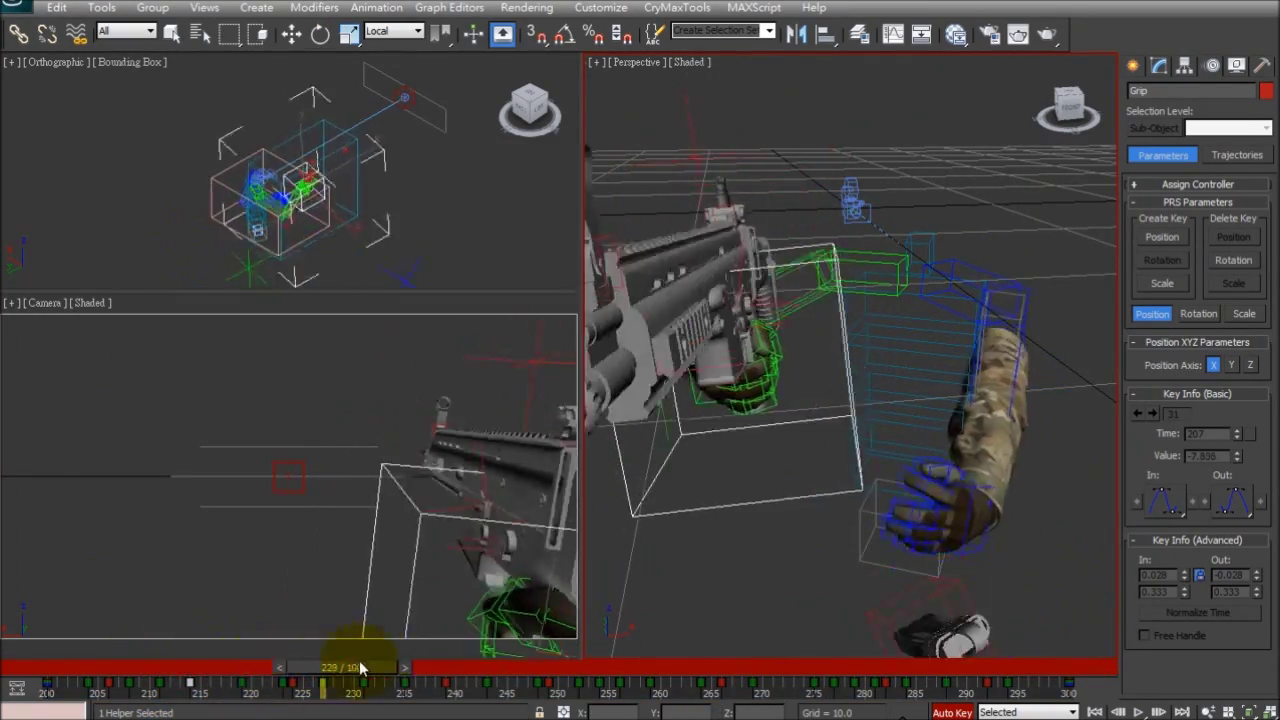
{"action": "left_click_drag", "start_coordinate": [289, 642], "coordinate": [268, 656]}
{"action": "left_click_drag", "start_coordinate": [191, 687], "coordinate": [117, 692]}
{"action": "key", "text": "r"}
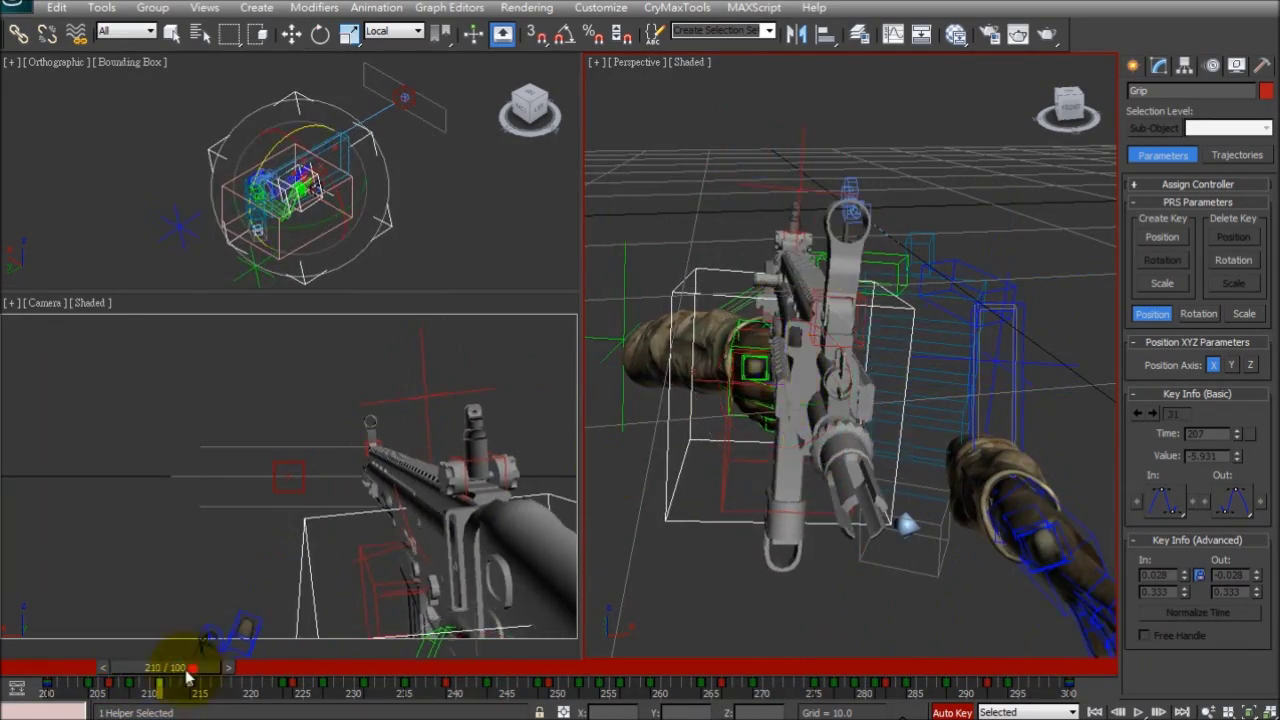
Step: Rotate the Grip helper at about frames 232 and 235 to adjust the rifle's tilt
{"action": "left_click_drag", "start_coordinate": [274, 635], "coordinate": [401, 680]}
{"action": "key", "text": "q"}
{"action": "key", "text": "e"}
{"action": "left_click_drag", "start_coordinate": [706, 358], "coordinate": [810, 310]}
{"action": "left_click_drag", "start_coordinate": [376, 667], "coordinate": [412, 677]}
{"action": "left_click_drag", "start_coordinate": [734, 409], "coordinate": [749, 317]}
{"action": "left_click_drag", "start_coordinate": [774, 368], "coordinate": [790, 362]}
Step: Rotate the Grip at frame 243, select the left upper arm and play the reload from the start
{"action": "left_click_drag", "start_coordinate": [408, 668], "coordinate": [497, 635]}
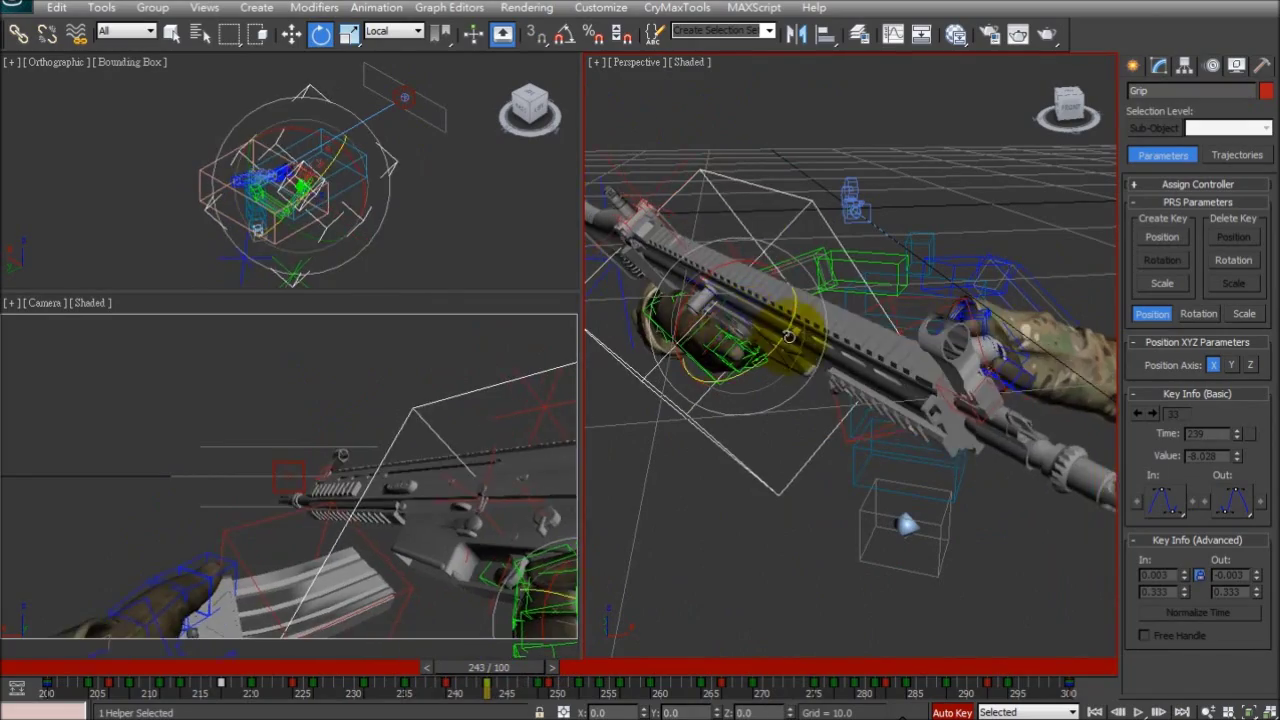
{"action": "left_click_drag", "start_coordinate": [788, 337], "coordinate": [770, 265]}
{"action": "left_click_drag", "start_coordinate": [504, 667], "coordinate": [920, 590]}
{"action": "key", "text": "e"}
{"action": "left_click", "coordinate": [962, 410]}
{"action": "middle_click_drag", "start_coordinate": [962, 420], "coordinate": [1000, 590], "text": "alt"}
{"action": "left_click_drag", "start_coordinate": [936, 667], "coordinate": [60, 688]}
{"action": "left_click", "coordinate": [1138, 711]}
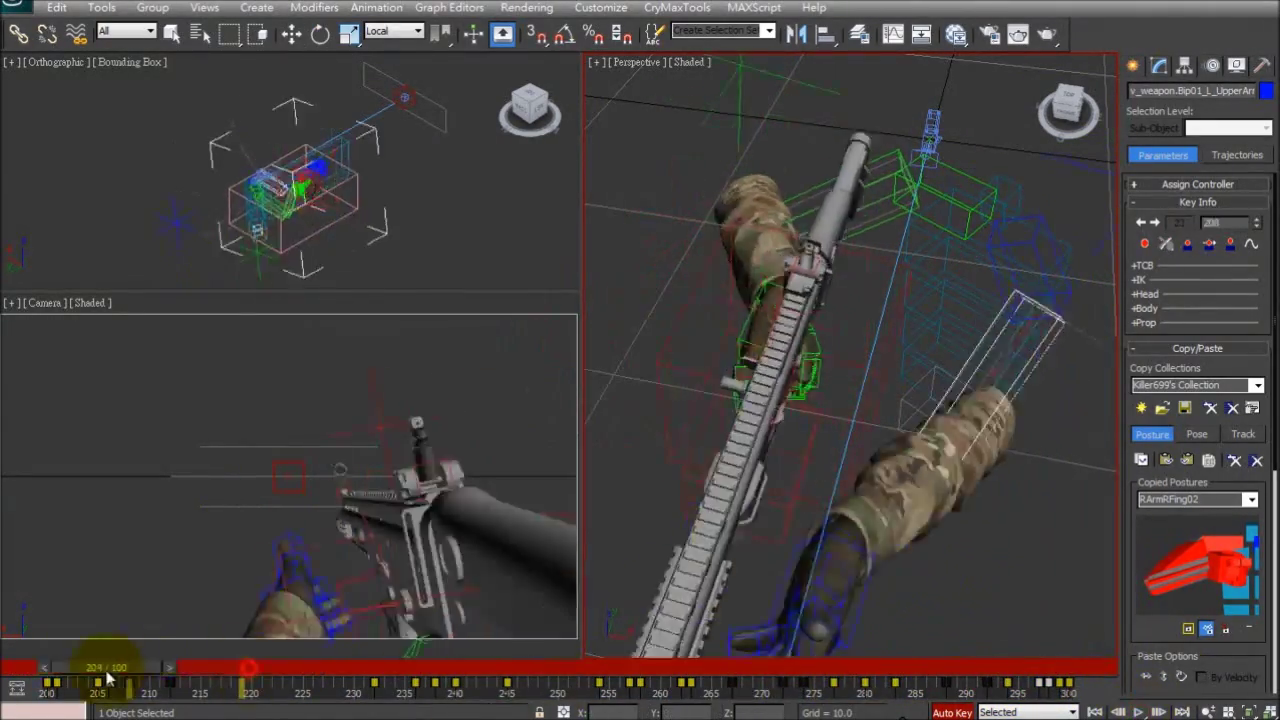
Step: Rotate the Grip at about frames 213 and 219 and play back the rifle's motion
{"action": "left_click", "coordinate": [830, 368]}
{"action": "left_click_drag", "start_coordinate": [831, 368], "coordinate": [820, 349]}
{"action": "left_click_drag", "start_coordinate": [190, 668], "coordinate": [246, 671]}
{"action": "key", "text": "e"}
{"action": "left_click_drag", "start_coordinate": [812, 340], "coordinate": [802, 314]}
{"action": "left_click_drag", "start_coordinate": [255, 670], "coordinate": [342, 639]}
{"action": "left_click", "coordinate": [1138, 711]}
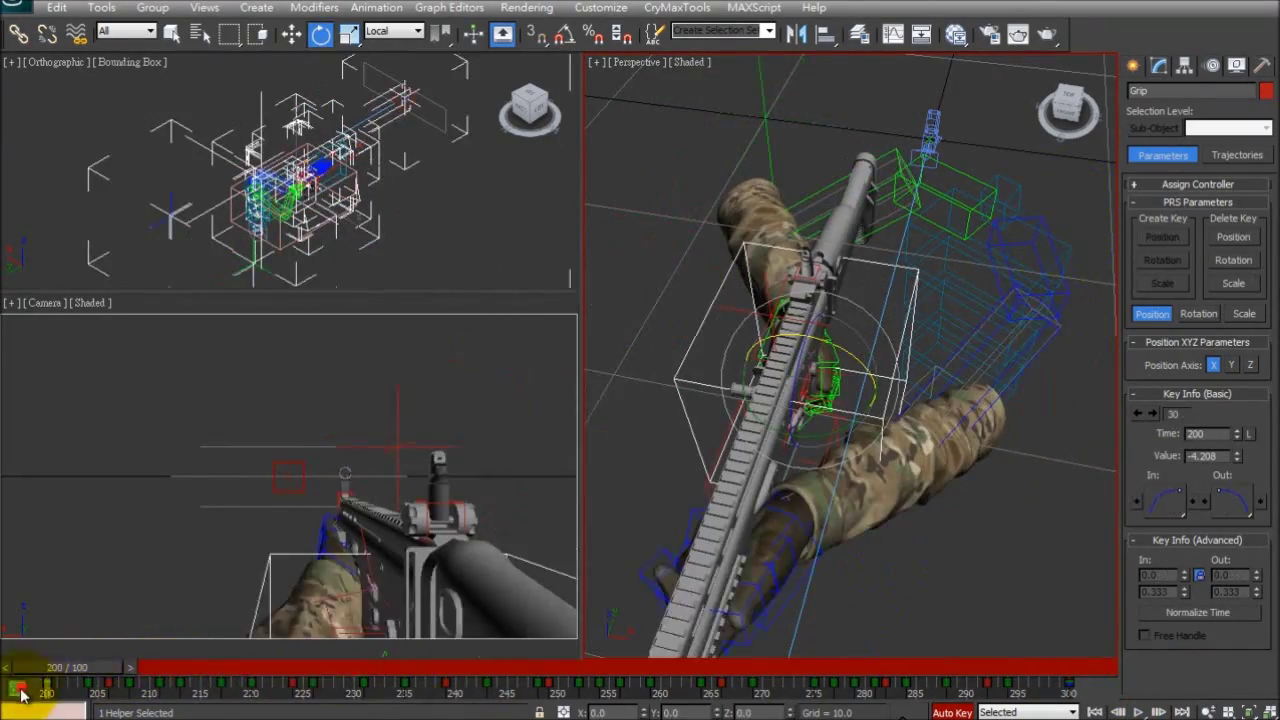
Step: Open the mini curve editor and examine the Grip's X and Y Rotation curves from frame 200 to 250
{"action": "left_click", "coordinate": [16, 688]}
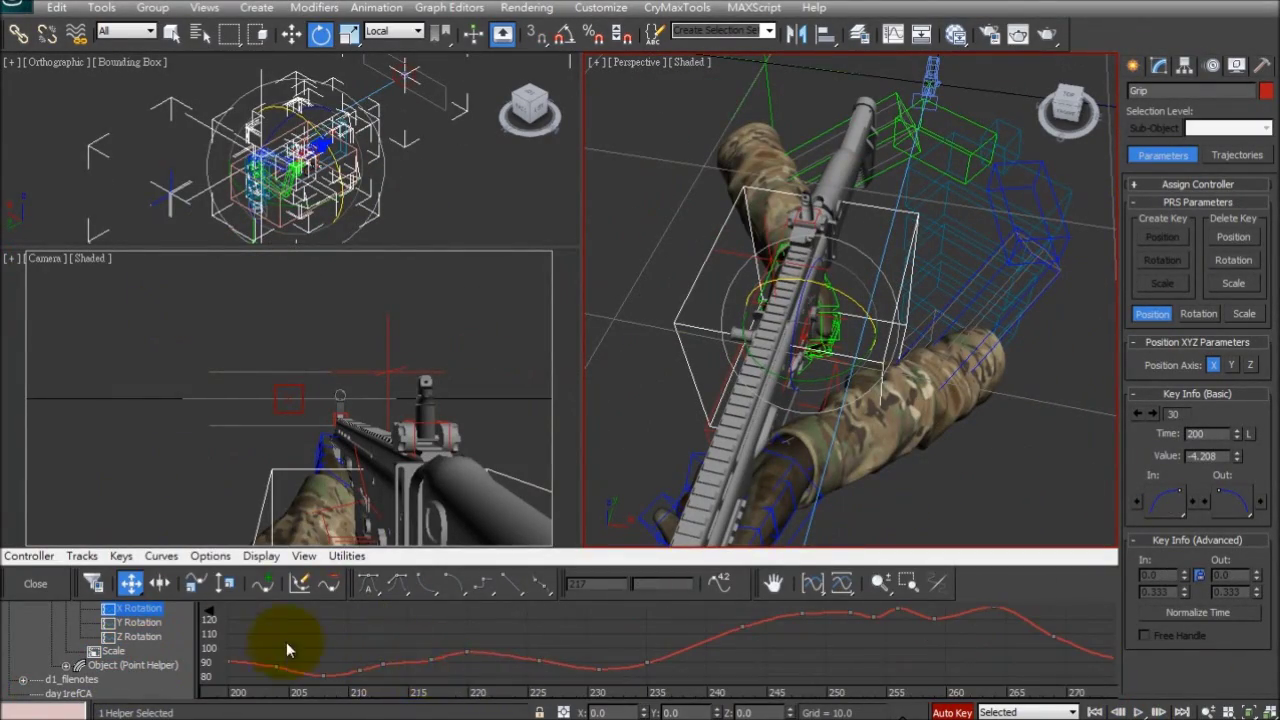
{"action": "left_click_drag", "start_coordinate": [314, 633], "coordinate": [374, 628]}
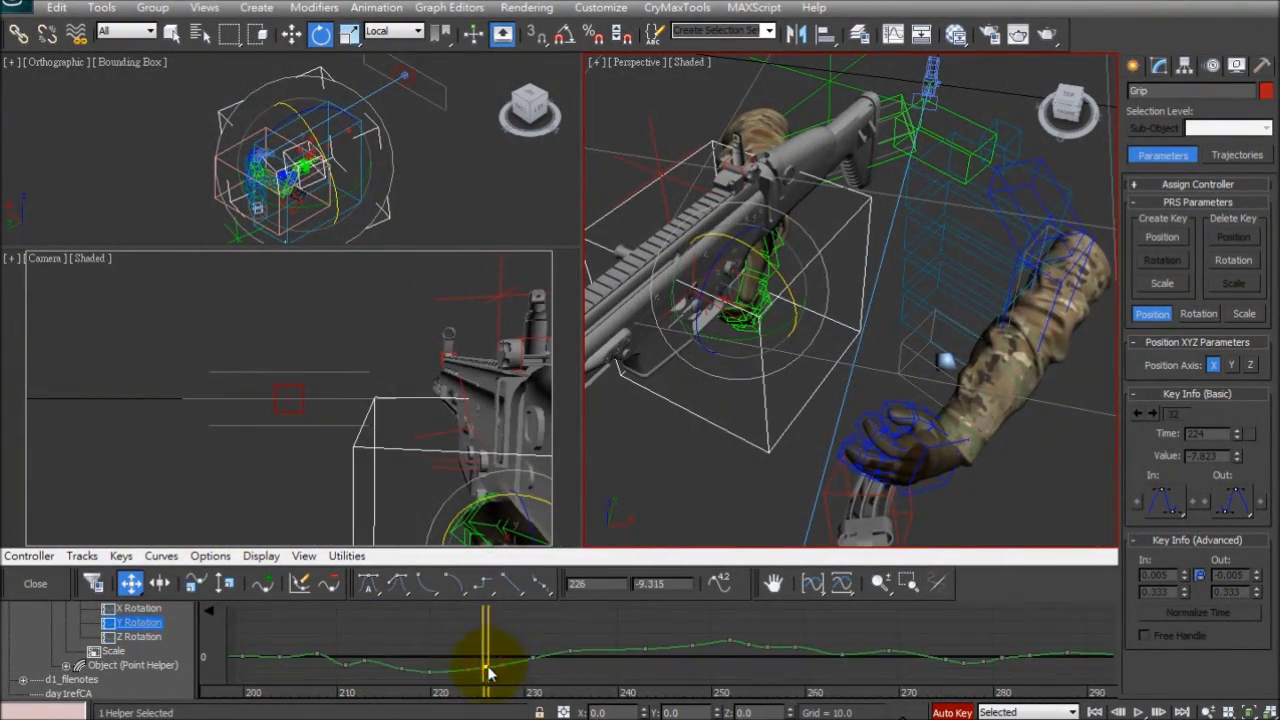
{"action": "left_click_drag", "start_coordinate": [497, 636], "coordinate": [645, 638]}
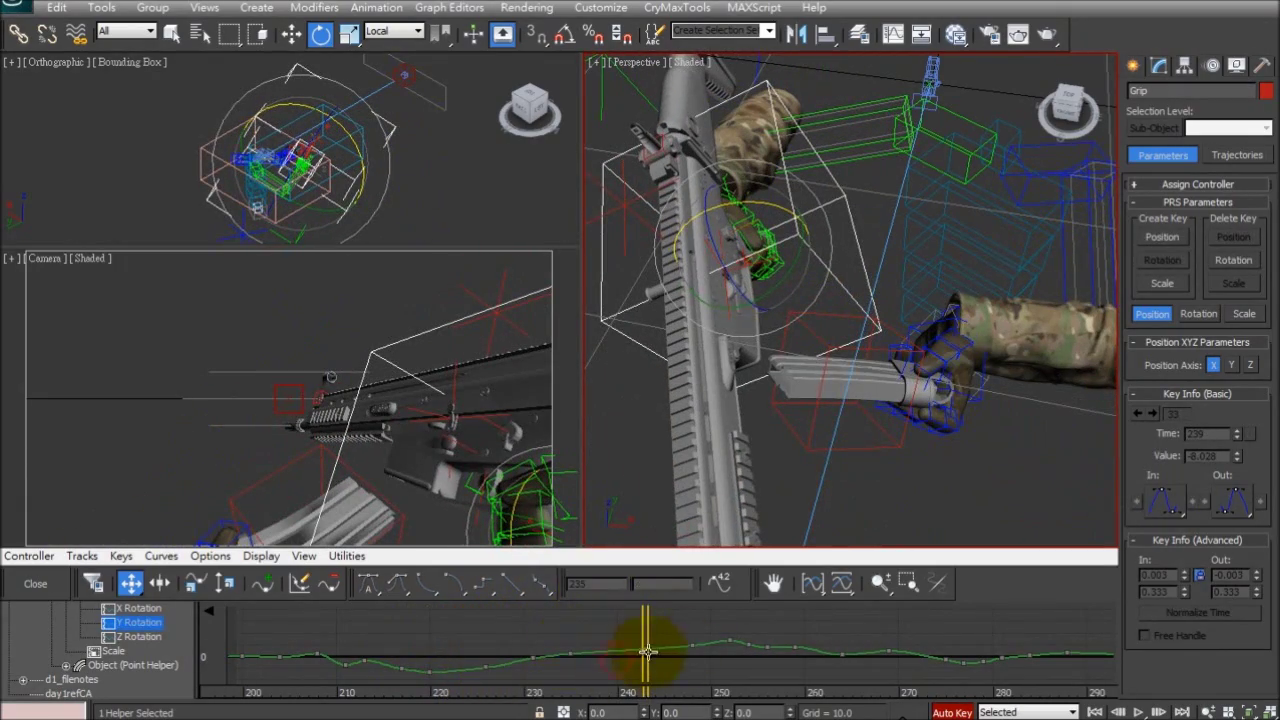
{"action": "left_click_drag", "start_coordinate": [651, 667], "coordinate": [411, 667]}
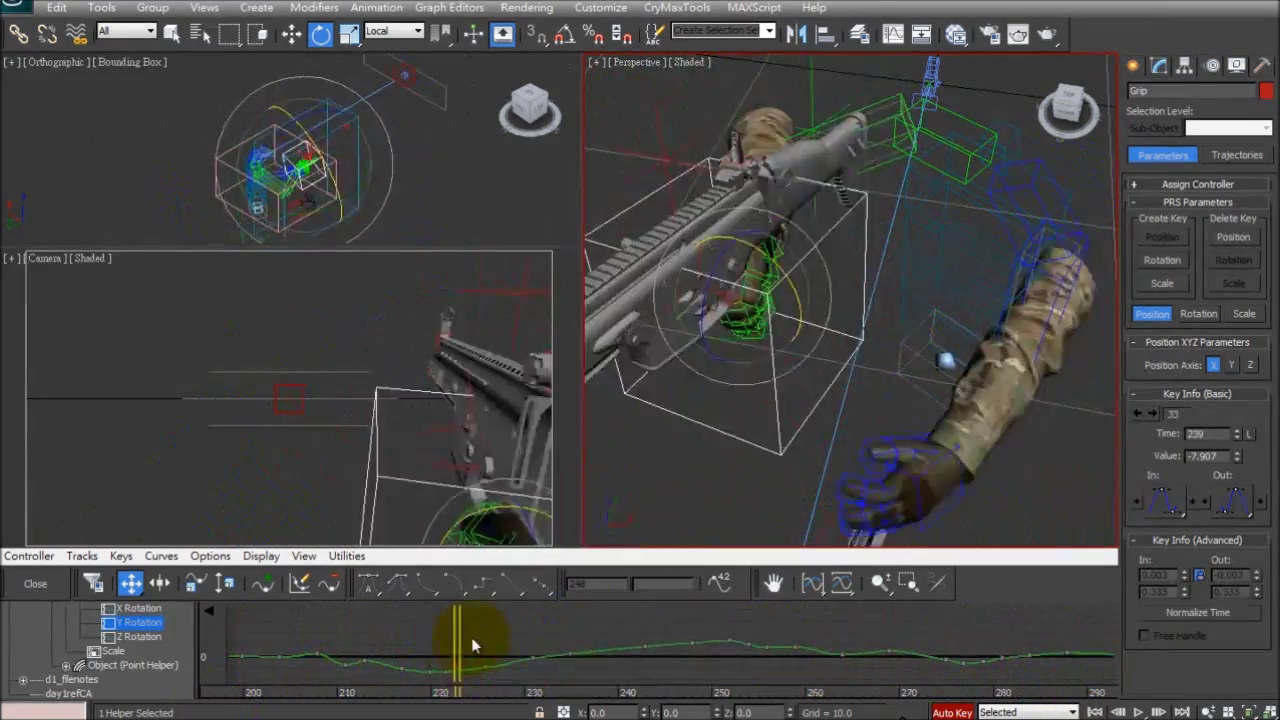
{"action": "left_click_drag", "start_coordinate": [530, 661], "coordinate": [545, 665]}
{"action": "left_click_drag", "start_coordinate": [714, 641], "coordinate": [666, 657]}
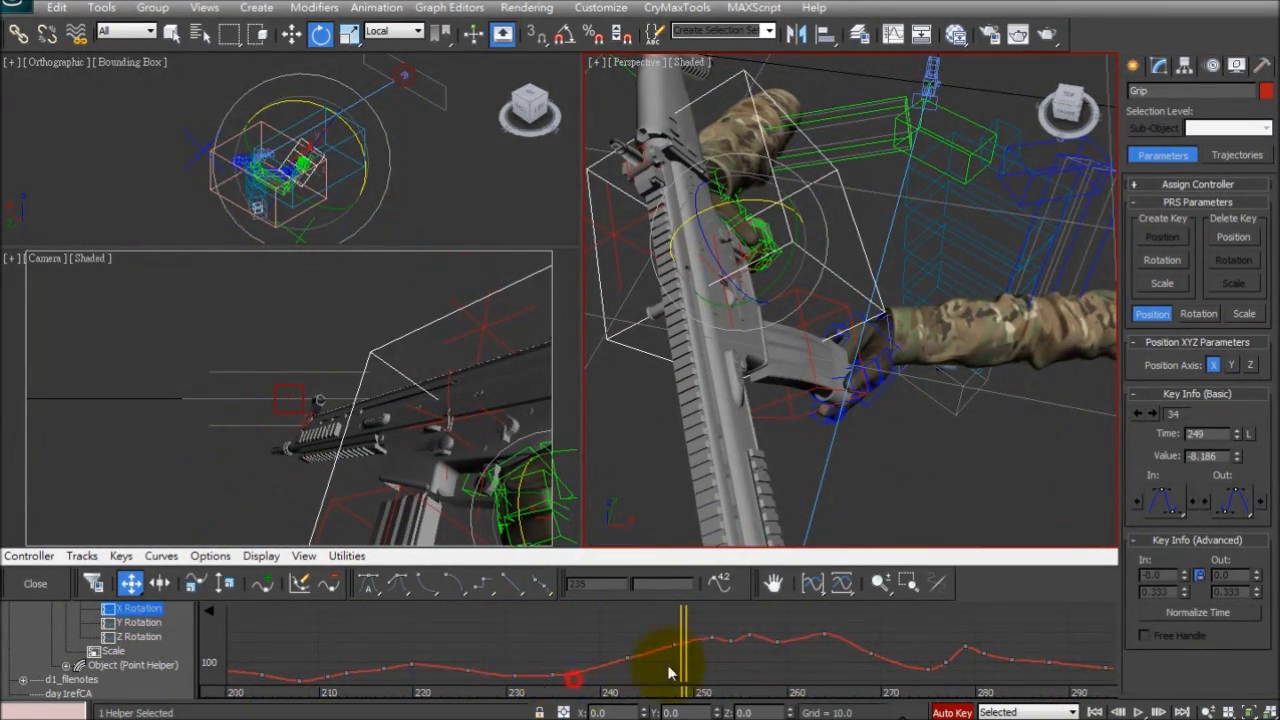
Step: Set the Grip's X Rotation key at frame 235 to about 85.3 and raise its key at frame 211
{"action": "middle_click_drag", "start_coordinate": [518, 630], "coordinate": [507, 652]}
{"action": "scroll", "coordinate": [507, 652], "scroll_direction": "down", "scroll_amount": 1}
{"action": "left_click", "coordinate": [594, 655]}
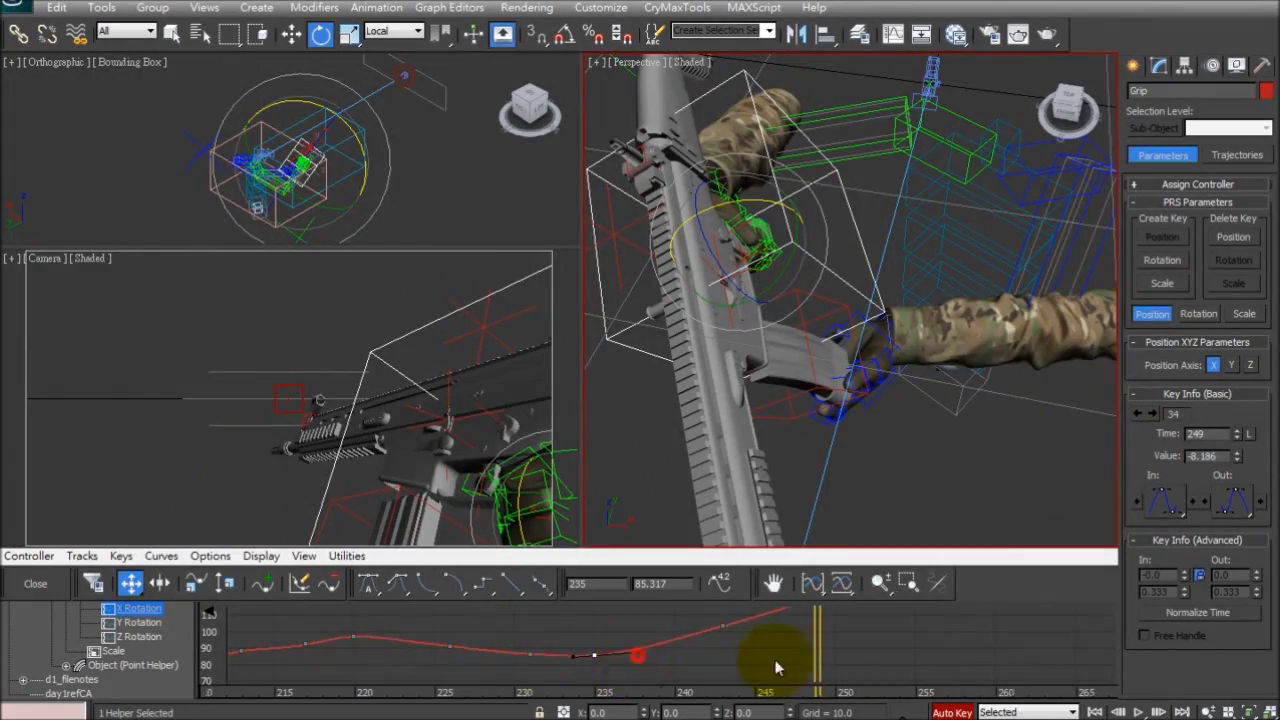
{"action": "left_click_drag", "start_coordinate": [478, 665], "coordinate": [228, 620]}
{"action": "left_click", "coordinate": [140, 622]}
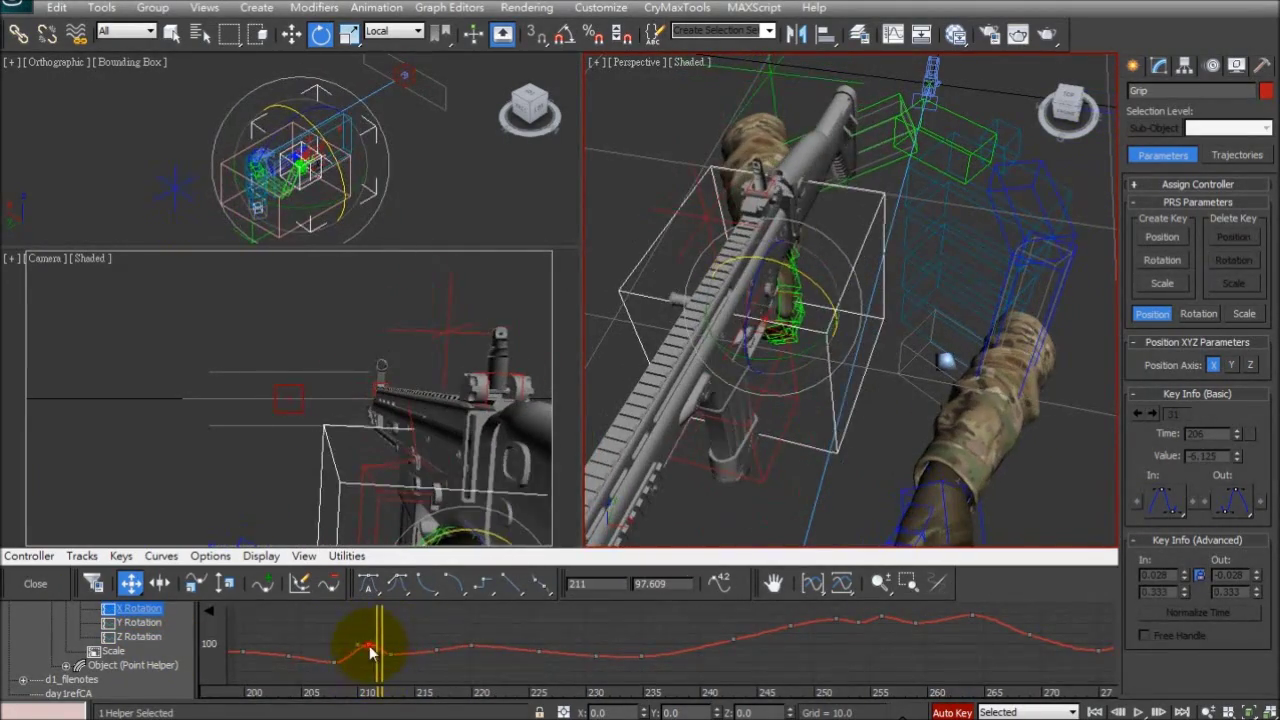
Step: Play back the reload and rotate the left thumb's joints at frame 292 to refine its pose beside the rifle
{"action": "left_click", "coordinate": [1138, 712]}
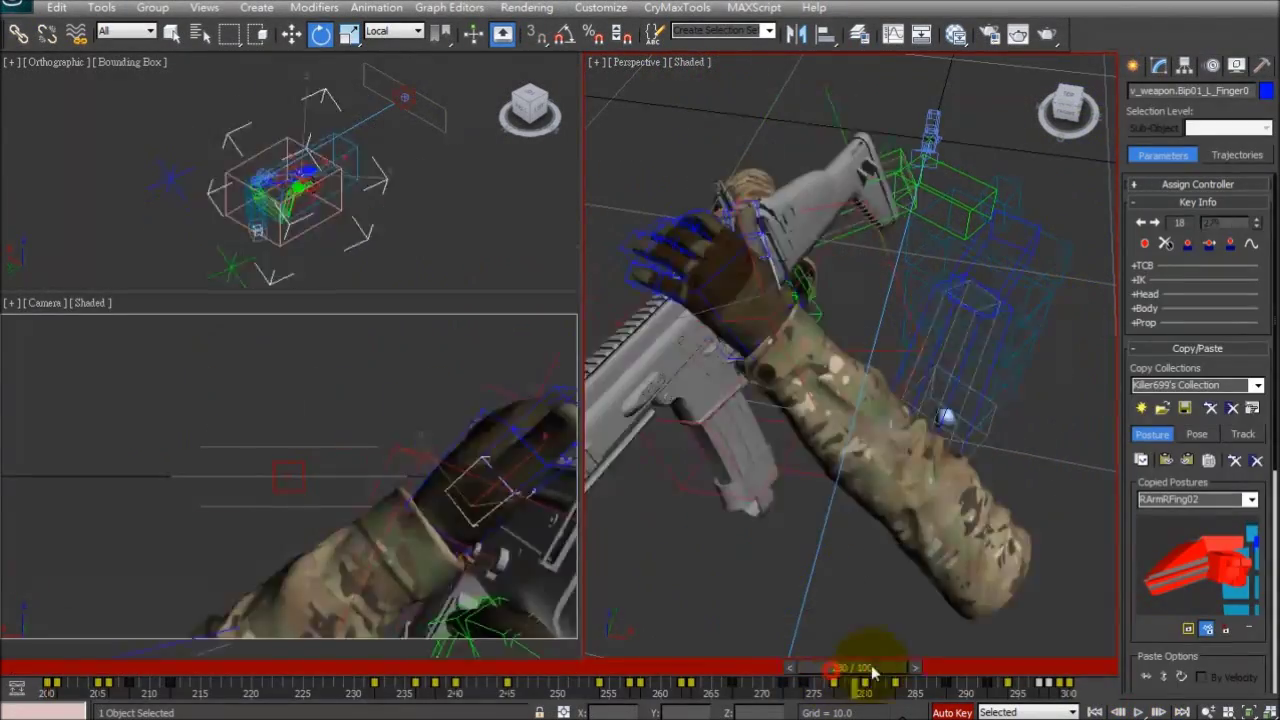
{"action": "left_click", "coordinate": [984, 634]}
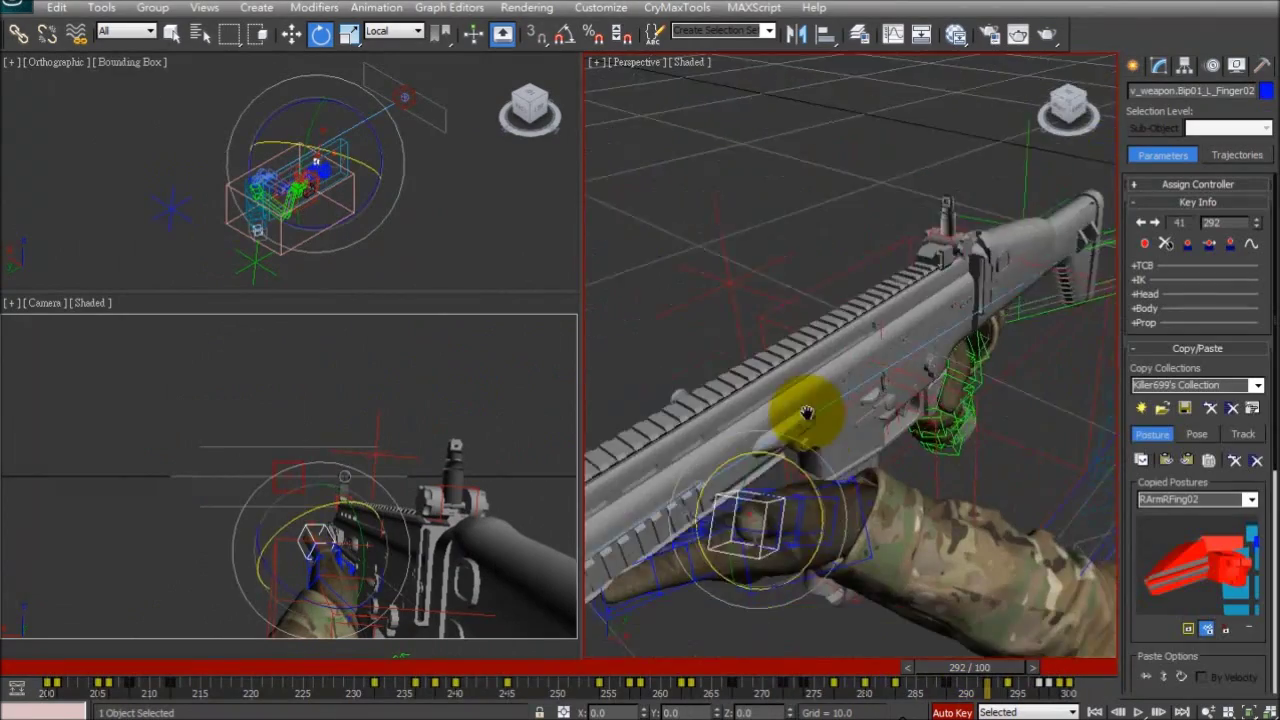
{"action": "middle_click_drag", "start_coordinate": [807, 412], "coordinate": [798, 372], "text": "alt"}
{"action": "left_click", "coordinate": [791, 514]}
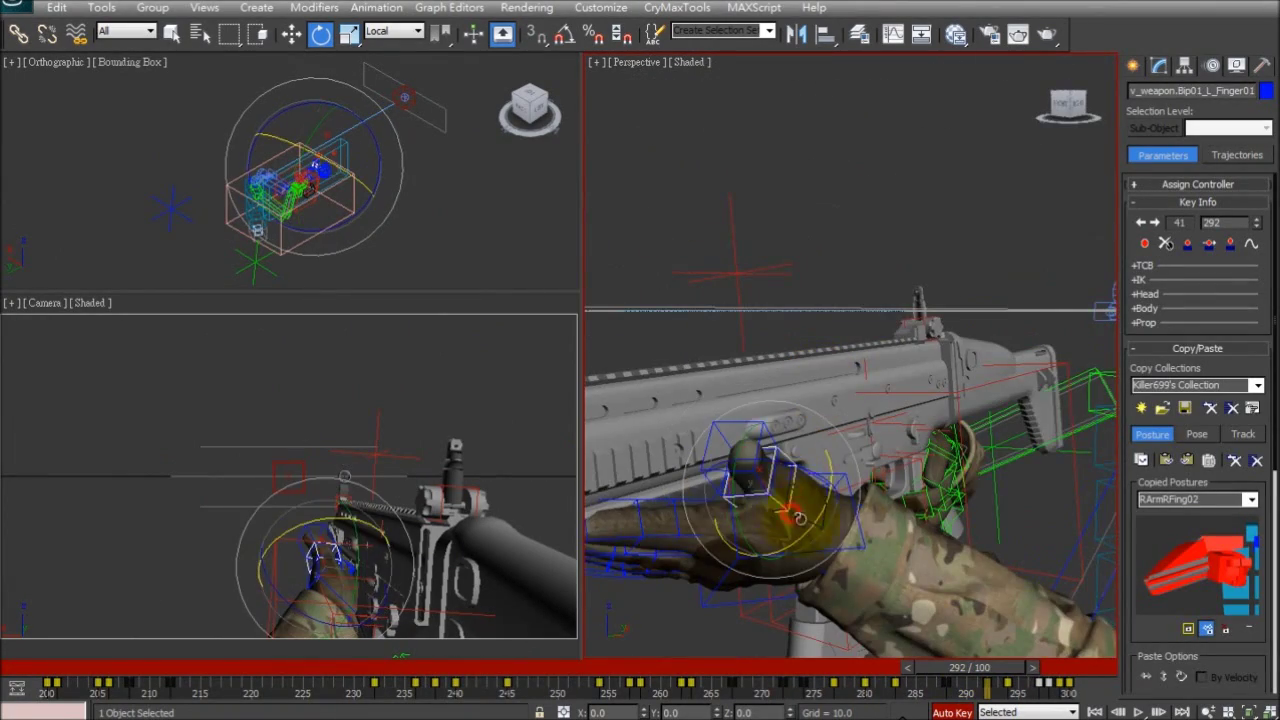
{"action": "middle_click_drag", "start_coordinate": [795, 512], "coordinate": [820, 461], "text": "alt"}
{"action": "left_click_drag", "start_coordinate": [802, 395], "coordinate": [800, 392]}
{"action": "left_click", "coordinate": [784, 502]}
{"action": "middle_click_drag", "start_coordinate": [788, 485], "coordinate": [830, 548], "text": "alt"}
{"action": "left_click_drag", "start_coordinate": [750, 526], "coordinate": [752, 505]}
Step: Move and rotate the left hand at frame 292 to refit it beneath the rifle's handguard
{"action": "left_click_drag", "start_coordinate": [997, 667], "coordinate": [965, 671]}
{"action": "middle_click_drag", "start_coordinate": [842, 498], "coordinate": [991, 500], "text": "alt"}
{"action": "left_click", "coordinate": [932, 542]}
{"action": "key", "text": "w"}
{"action": "left_click_drag", "start_coordinate": [991, 500], "coordinate": [1000, 530]}
{"action": "left_click_drag", "start_coordinate": [974, 670], "coordinate": [1010, 690]}
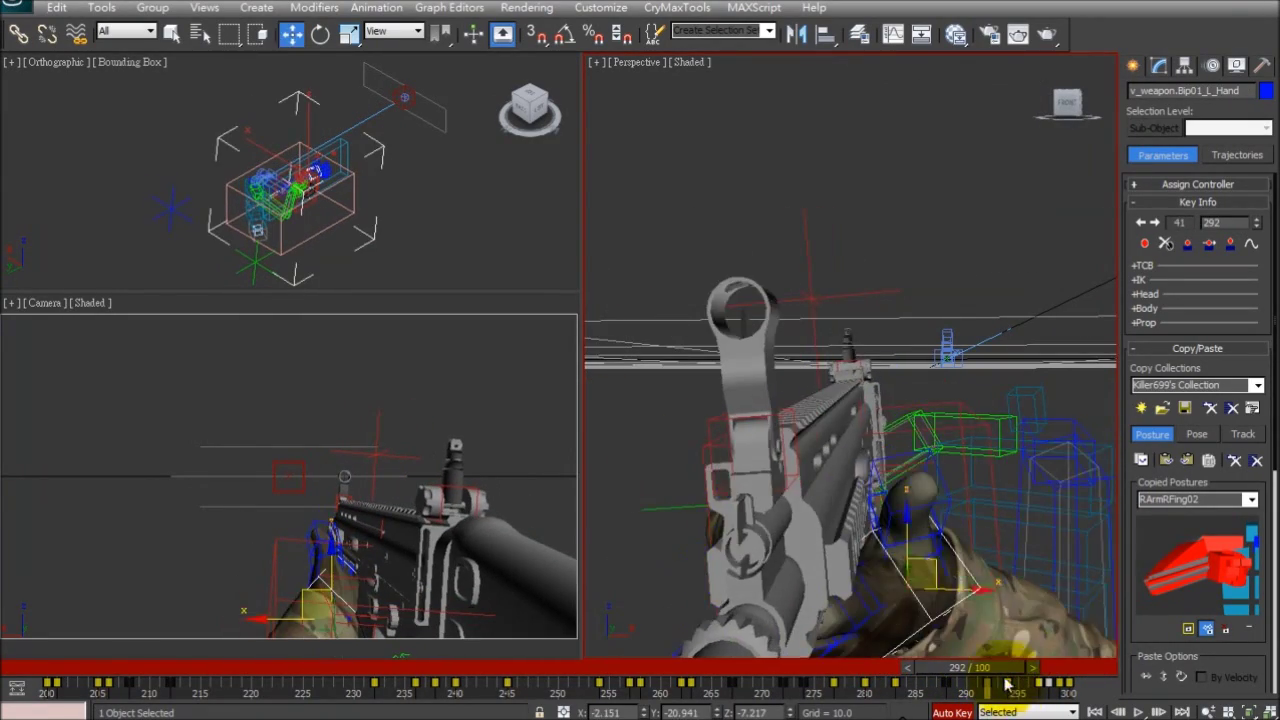
{"action": "middle_click_drag", "start_coordinate": [1008, 484], "coordinate": [947, 491], "text": "alt"}
{"action": "key", "text": "e"}
{"action": "left_click_drag", "start_coordinate": [917, 514], "coordinate": [925, 514]}
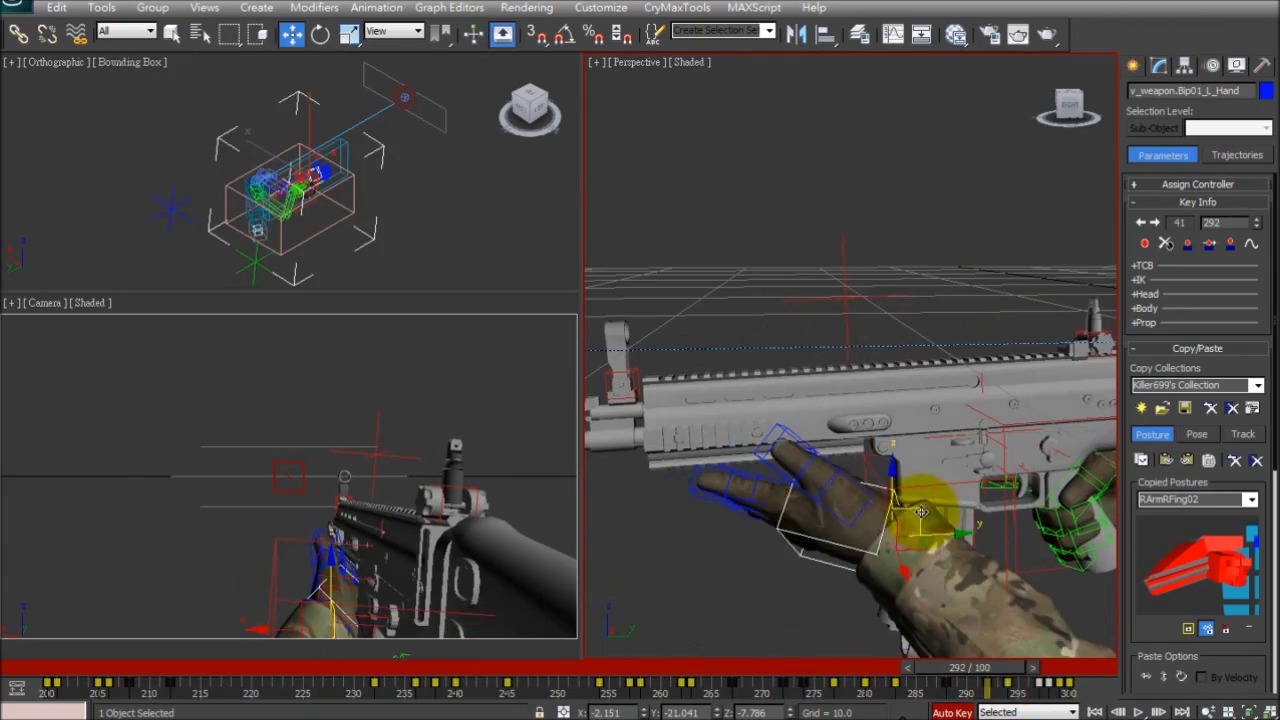
Step: Go to about frame 233 and adjust the rotation of the left hand holding the magazine
{"action": "left_click_drag", "start_coordinate": [980, 677], "coordinate": [389, 677]}
{"action": "left_click", "coordinate": [300, 560]}
{"action": "key", "text": "q"}
{"action": "key", "text": "e"}
{"action": "middle_click_drag", "start_coordinate": [820, 450], "coordinate": [915, 480], "text": "alt"}
{"action": "left_click_drag", "start_coordinate": [915, 480], "coordinate": [922, 486]}
Step: Reposition the left hand at about frame 233 and check its grip on the magazine from several angles
{"action": "middle_click_drag", "start_coordinate": [922, 486], "coordinate": [985, 520], "text": "alt"}
{"action": "key", "text": "w"}
{"action": "left_click", "coordinate": [1003, 506]}
{"action": "key", "text": "ctrl+z"}
{"action": "left_click_drag", "start_coordinate": [990, 508], "coordinate": [978, 511]}
{"action": "middle_click_drag", "start_coordinate": [978, 511], "coordinate": [937, 540], "text": "alt"}
{"action": "left_click_drag", "start_coordinate": [937, 540], "coordinate": [934, 534]}
{"action": "key", "text": "e"}
{"action": "middle_click_drag", "start_coordinate": [934, 534], "coordinate": [862, 484], "text": "alt"}
{"action": "middle_click_drag", "start_coordinate": [862, 484], "coordinate": [844, 493], "text": "alt"}
Step: Select the magazine's Clip helper and rotate it about its Z axis by about 12 degrees at frame 242
{"action": "left_click", "coordinate": [880, 415]}
{"action": "left_click_drag", "start_coordinate": [389, 668], "coordinate": [428, 669]}
{"action": "left_click", "coordinate": [706, 400]}
{"action": "middle_click_drag", "start_coordinate": [706, 400], "coordinate": [697, 294], "text": "alt"}
{"action": "mouse_move", "coordinate": [430, 658]}
{"action": "left_mouse_down"}
{"action": "mouse_move", "coordinate": [485, 665]}
{"action": "mouse_move", "coordinate": [449, 667]}
{"action": "left_mouse_up"}
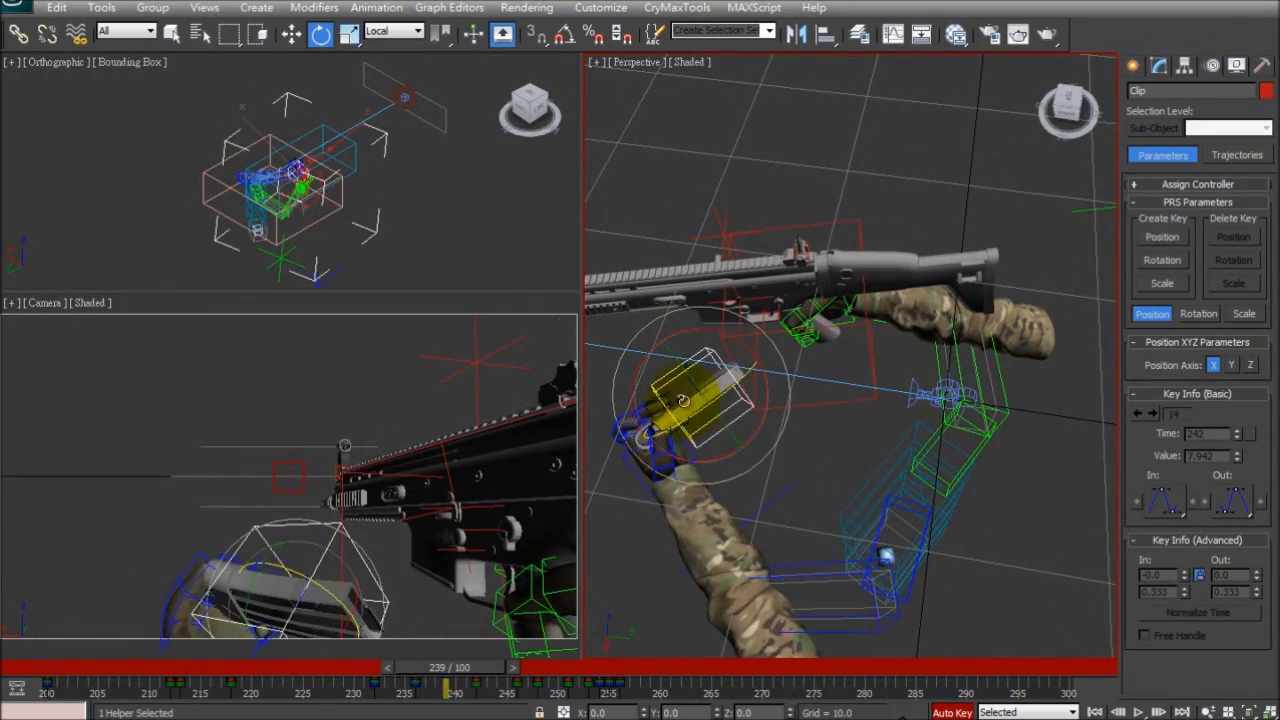
{"action": "key", "text": "period"}
{"action": "key", "text": "period"}
{"action": "key", "text": "period"}
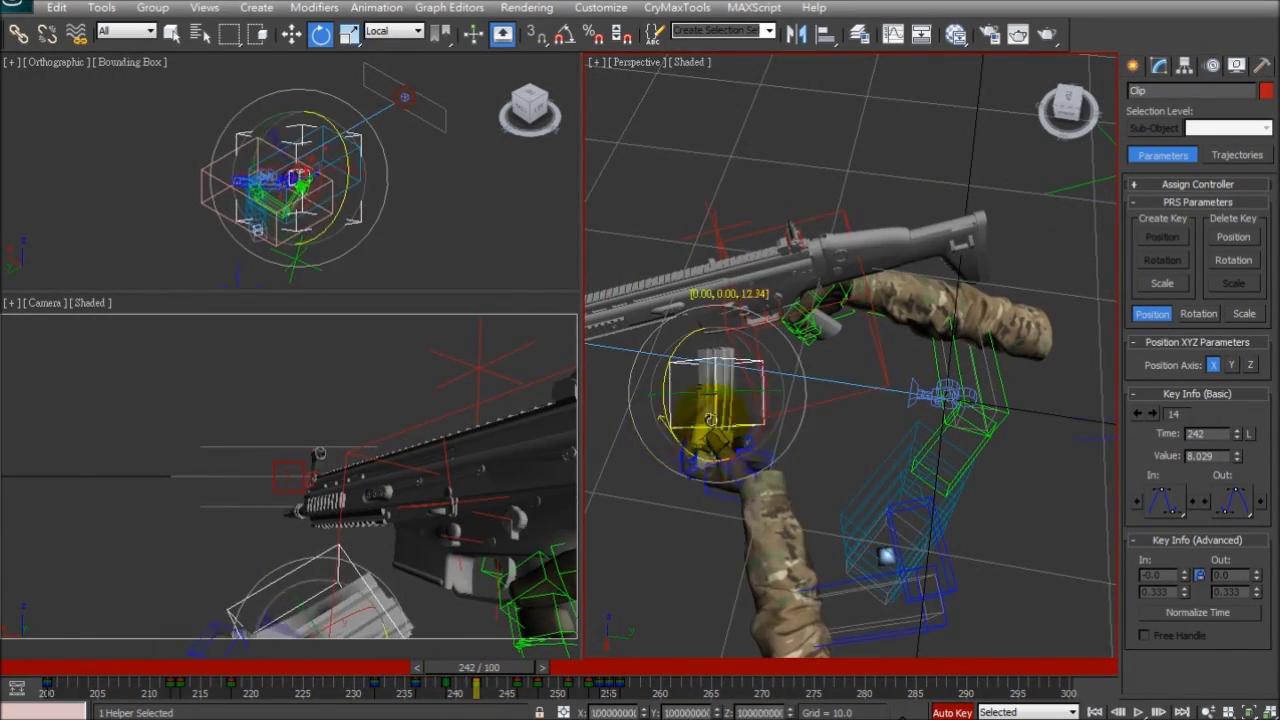
{"action": "left_click_drag", "start_coordinate": [703, 400], "coordinate": [694, 400]}
Step: Play back the motion and create a position key for the magazine near frame 238
{"action": "left_click_drag", "start_coordinate": [478, 668], "coordinate": [437, 669]}
{"action": "left_click", "coordinate": [1144, 711]}
{"action": "left_click", "coordinate": [1144, 711]}
{"action": "key", "text": "w"}
{"action": "middle_click_drag", "start_coordinate": [850, 420], "coordinate": [830, 290], "text": "alt"}
{"action": "left_click", "coordinate": [1168, 236]}
{"action": "mouse_move", "coordinate": [431, 674]}
{"action": "left_mouse_down"}
{"action": "mouse_move", "coordinate": [452, 669]}
{"action": "mouse_move", "coordinate": [436, 668]}
{"action": "left_mouse_up"}
{"action": "left_click", "coordinate": [1245, 281]}
{"action": "mouse_move", "coordinate": [432, 684]}
{"action": "left_mouse_down"}
{"action": "mouse_move", "coordinate": [456, 642]}
{"action": "mouse_move", "coordinate": [437, 667]}
{"action": "left_mouse_up"}
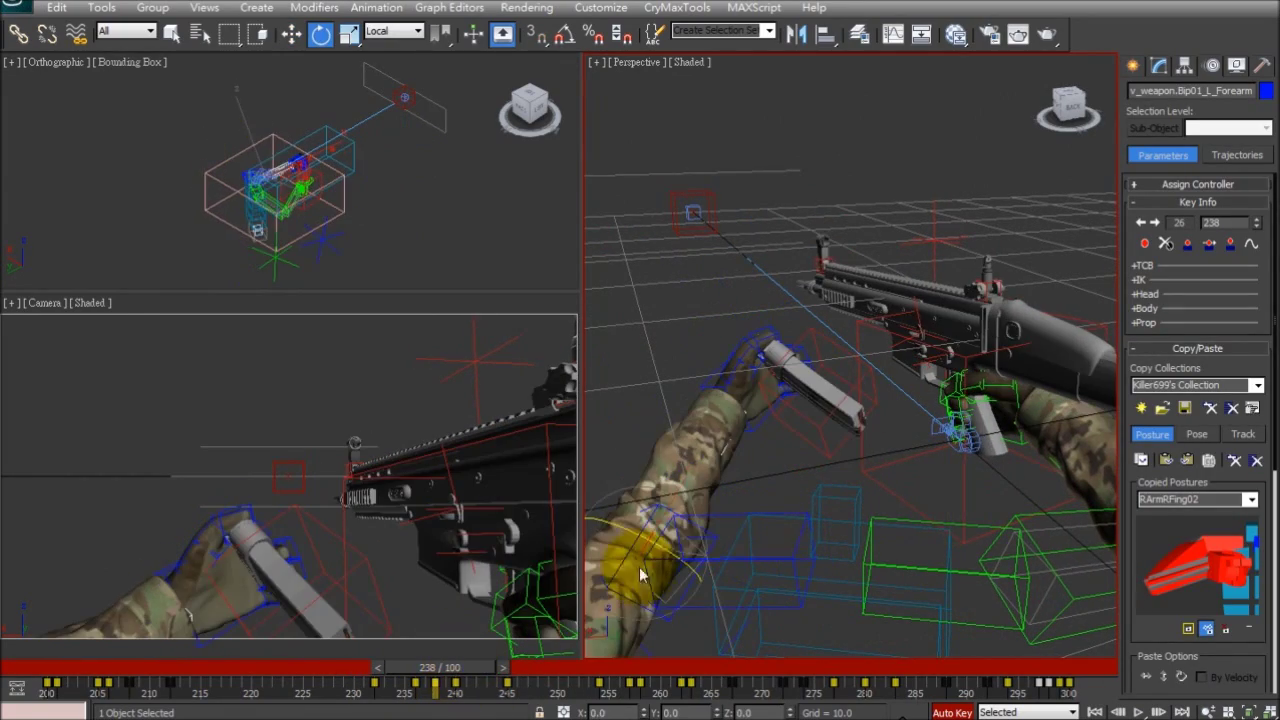
Step: Check the left arm and magazine around frames 233 to 239 and rotate the left forearm at about frame 236
{"action": "left_click_drag", "start_coordinate": [455, 666], "coordinate": [393, 692]}
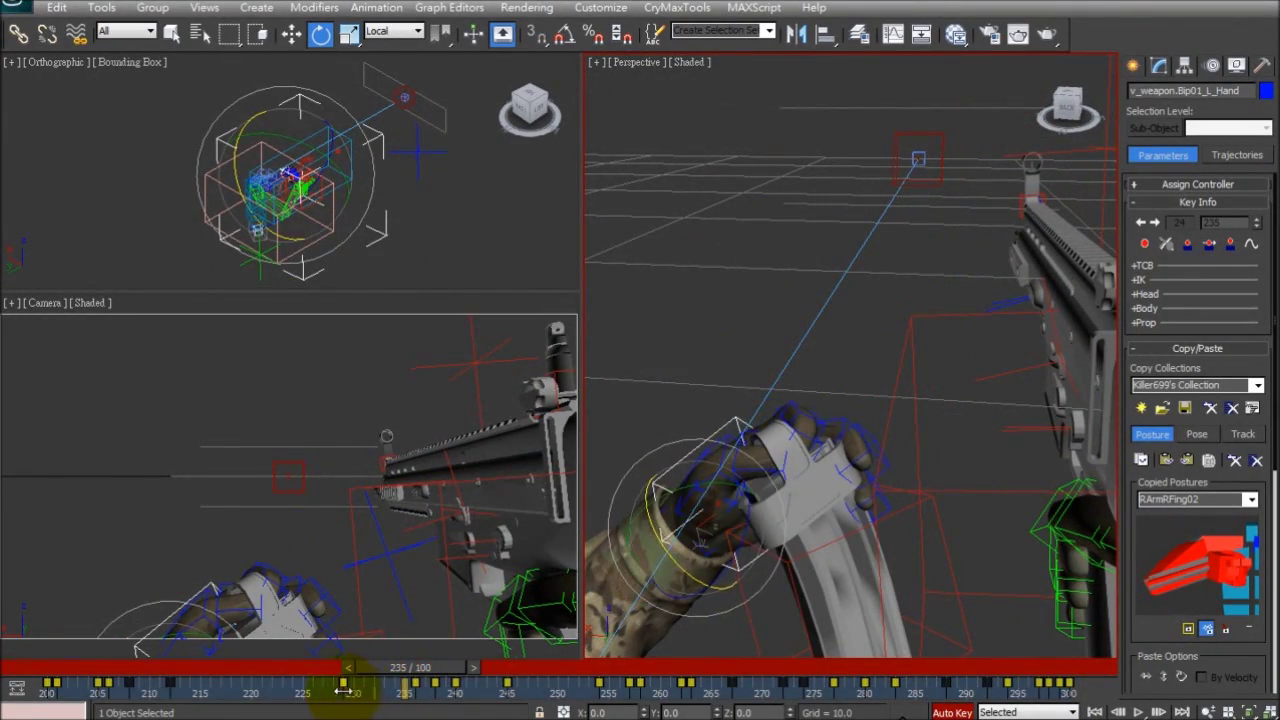
{"action": "left_click_drag", "start_coordinate": [462, 682], "coordinate": [468, 647]}
{"action": "key", "text": "e"}
{"action": "left_click", "coordinate": [798, 453]}
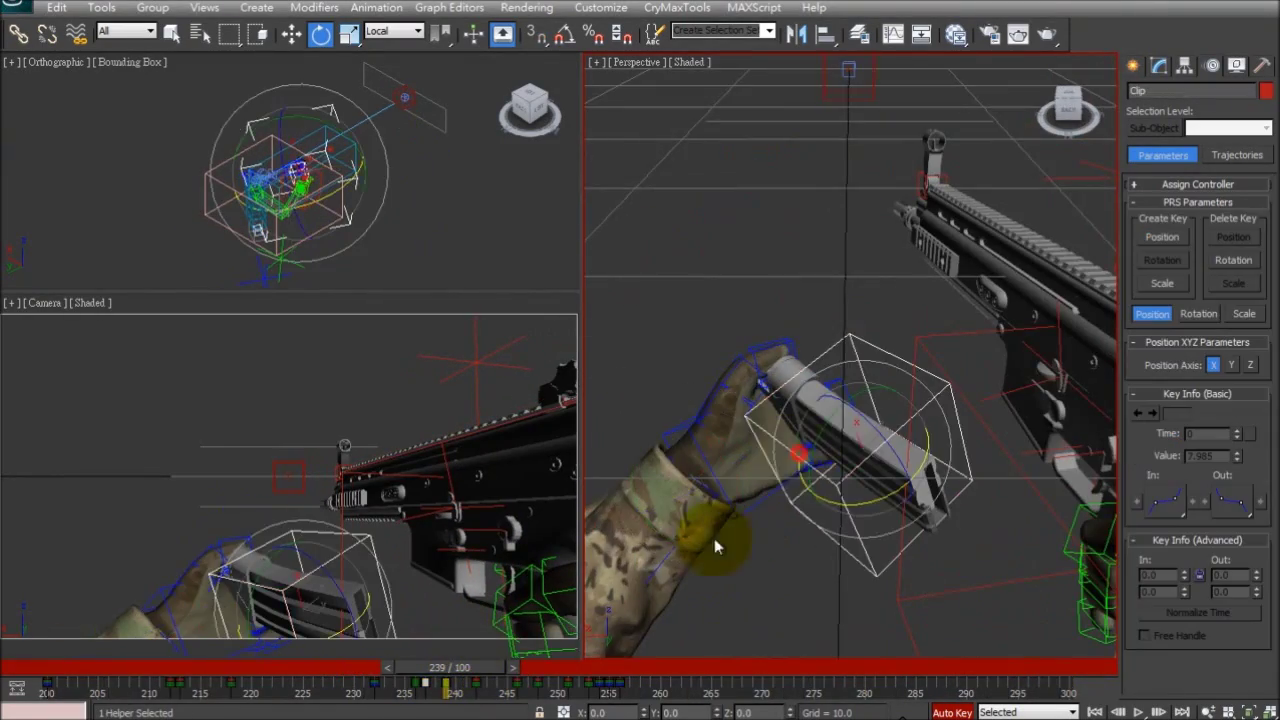
{"action": "left_click", "coordinate": [757, 443]}
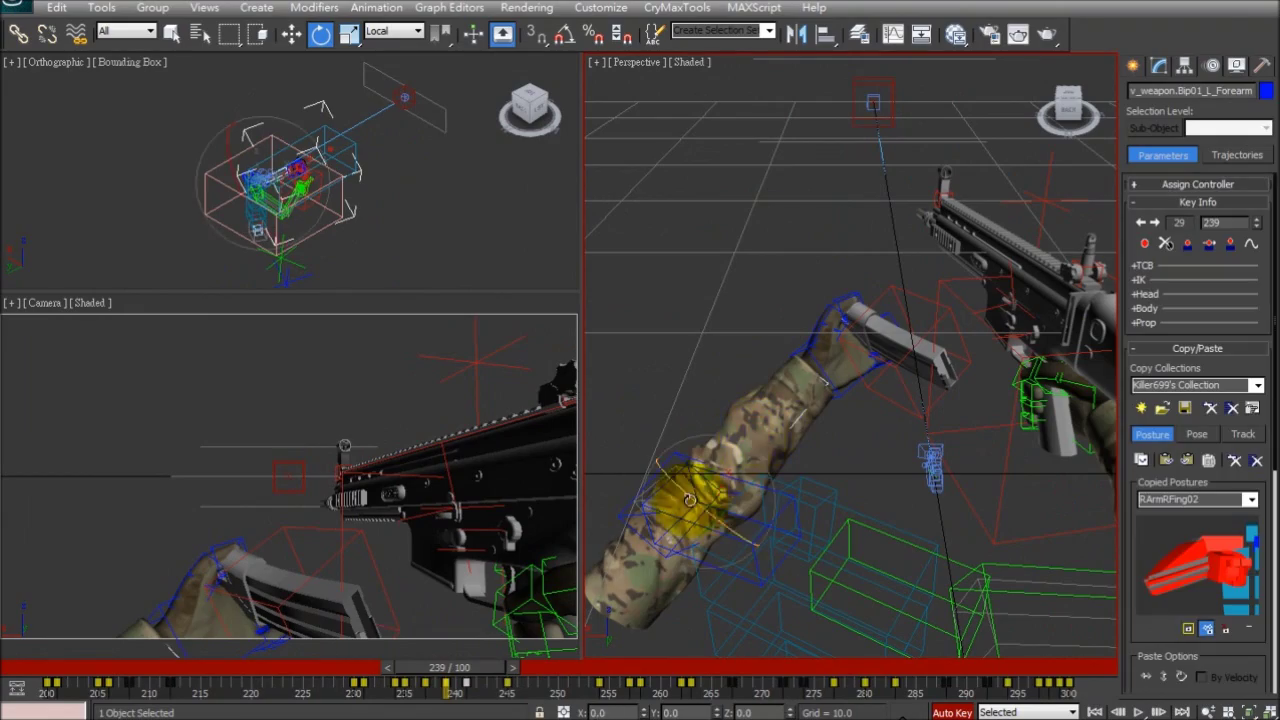
{"action": "left_click_drag", "start_coordinate": [449, 667], "coordinate": [420, 676]}
{"action": "middle_click_drag", "start_coordinate": [800, 500], "coordinate": [840, 540], "text": "alt"}
{"action": "key", "text": "e"}
{"action": "left_click_drag", "start_coordinate": [803, 586], "coordinate": [838, 588]}
{"action": "mouse_move", "coordinate": [850, 560]}
{"action": "middle_mouse_down", "text": "alt"}
{"action": "mouse_move", "coordinate": [923, 520]}
{"action": "mouse_move", "coordinate": [850, 540]}
{"action": "middle_mouse_up", "text": "alt"}
{"action": "left_click_drag", "start_coordinate": [420, 676], "coordinate": [352, 679]}
{"action": "middle_click_drag", "start_coordinate": [860, 540], "coordinate": [991, 449], "text": "alt"}
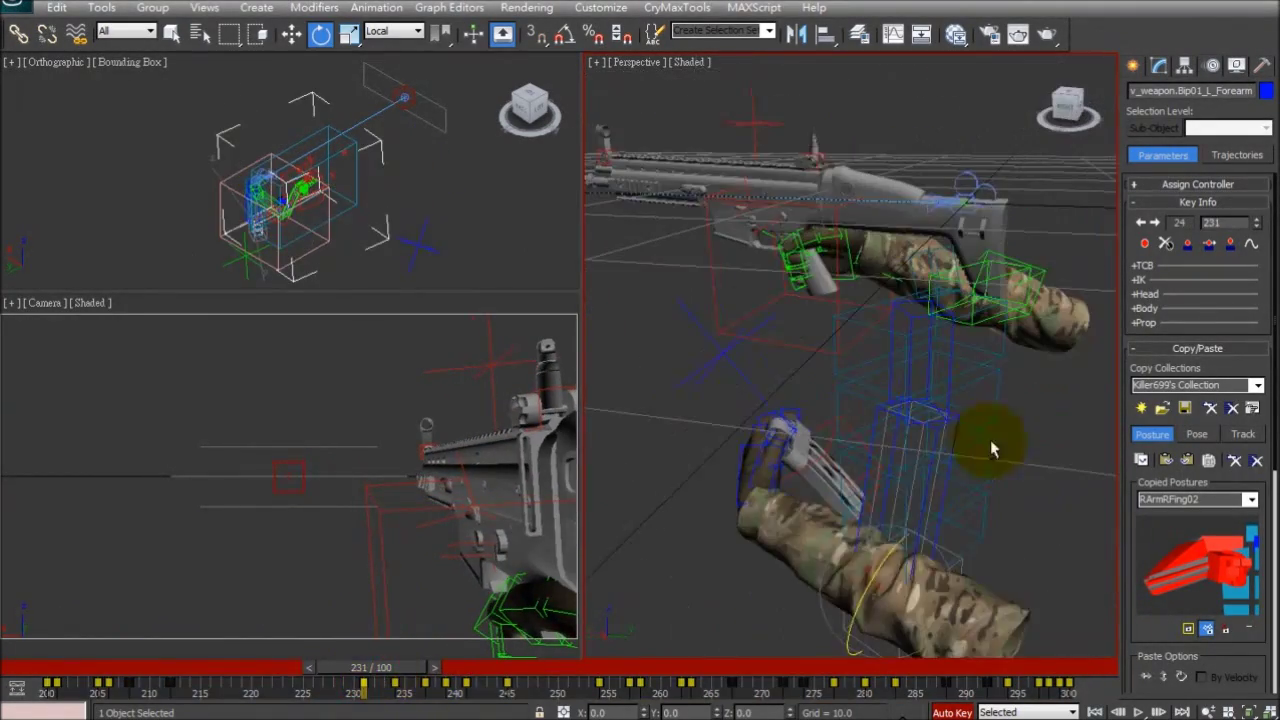
Step: Select the magazine's Clip helper and create a position key for it at frame 249
{"action": "left_click_drag", "start_coordinate": [371, 668], "coordinate": [548, 677]}
{"action": "left_click", "coordinate": [455, 617]}
{"action": "left_click", "coordinate": [1176, 236]}
{"action": "key", "text": "e"}
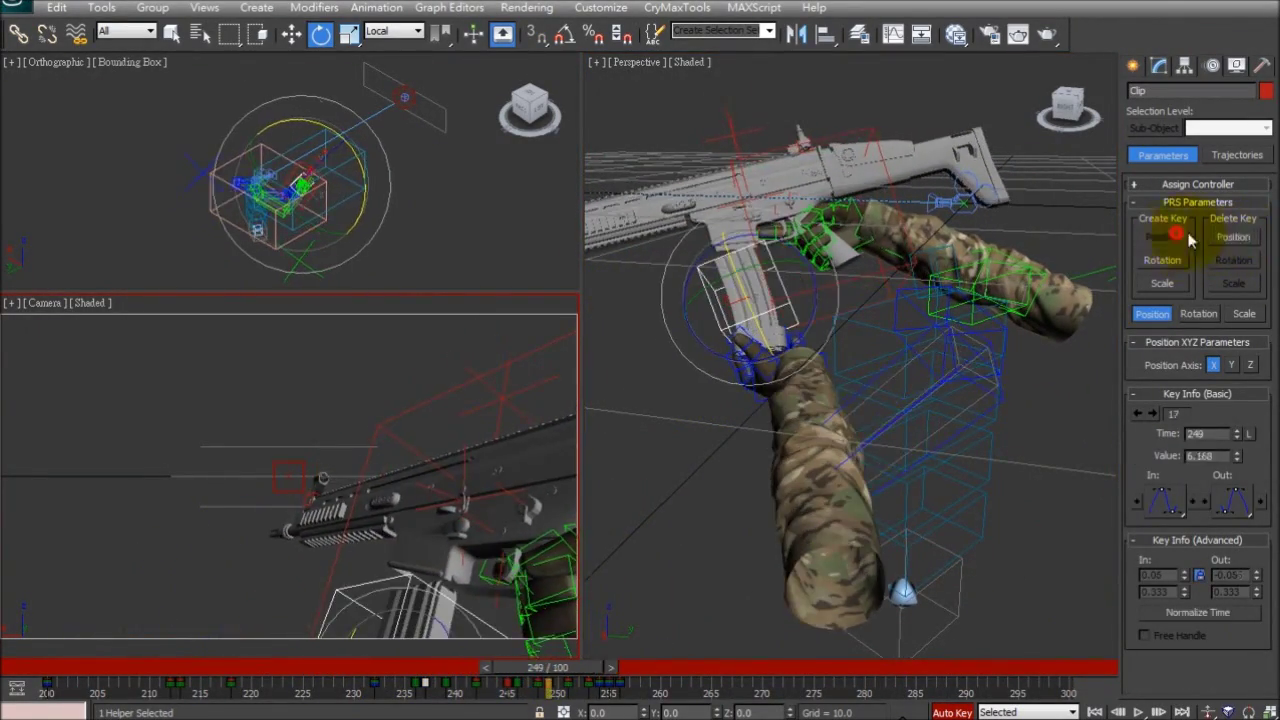
Step: Go back frame by frame to frame 242 and delete one of the magazine's position keys after it
{"action": "key", "text": "period"}
{"action": "key", "text": "comma"}
{"action": "key", "text": "comma"}
{"action": "key", "text": "comma"}
{"action": "key", "text": "comma"}
{"action": "key", "text": "comma"}
{"action": "key", "text": "comma"}
{"action": "key", "text": "comma"}
{"action": "key", "text": "comma"}
{"action": "key", "text": "comma"}
{"action": "key", "text": "comma"}
{"action": "key", "text": "comma"}
{"action": "key", "text": "comma"}
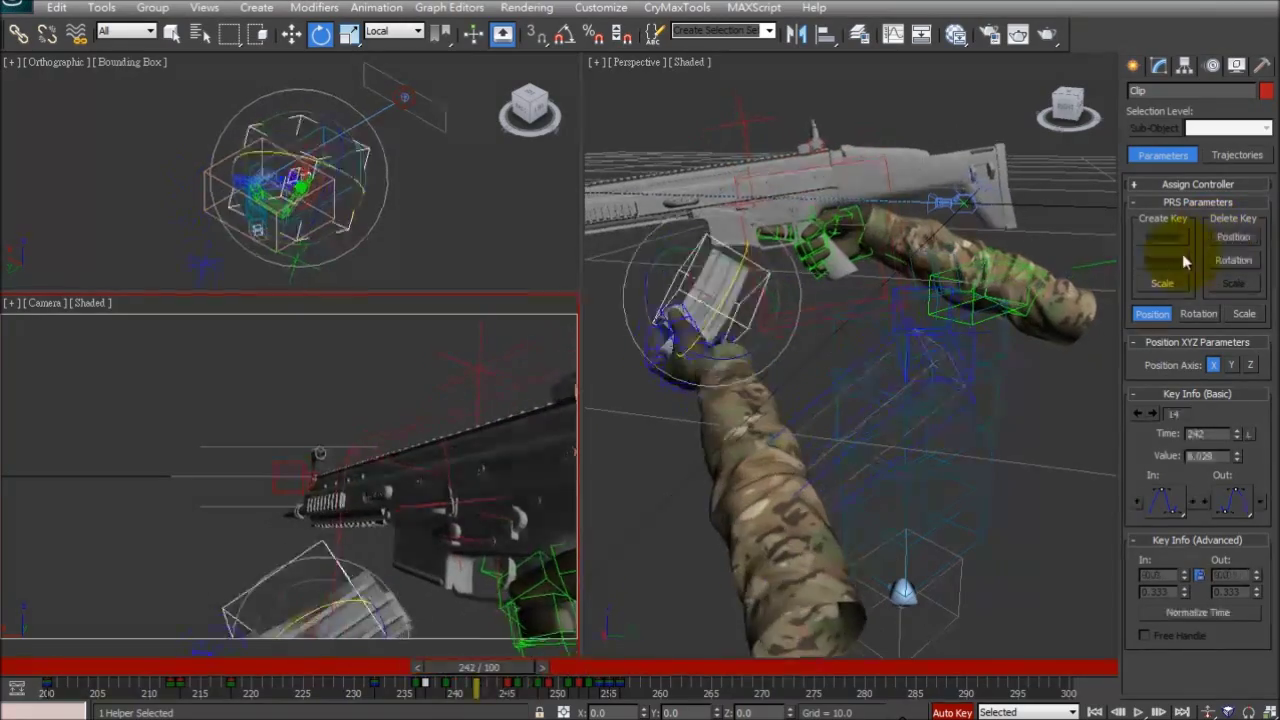
{"action": "key", "text": "period"}
{"action": "left_click", "coordinate": [1223, 235]}
Step: Examine the magazine's insertion into the rifle frame by frame up to frame 253
{"action": "key", "text": "period"}
{"action": "key", "text": "period"}
{"action": "key", "text": "period"}
{"action": "key", "text": "period"}
{"action": "key", "text": "period"}
{"action": "key", "text": "period"}
{"action": "key", "text": "period"}
{"action": "key", "text": "period"}
{"action": "key", "text": "period"}
{"action": "key", "text": "period"}
{"action": "key", "text": "period"}
{"action": "key", "text": "period"}
{"action": "key", "text": "period"}
{"action": "key", "text": "period"}
{"action": "key", "text": "period"}
{"action": "key", "text": "period"}
{"action": "key", "text": "period"}
{"action": "key", "text": "period"}
{"action": "key", "text": "period"}
{"action": "key", "text": "period"}
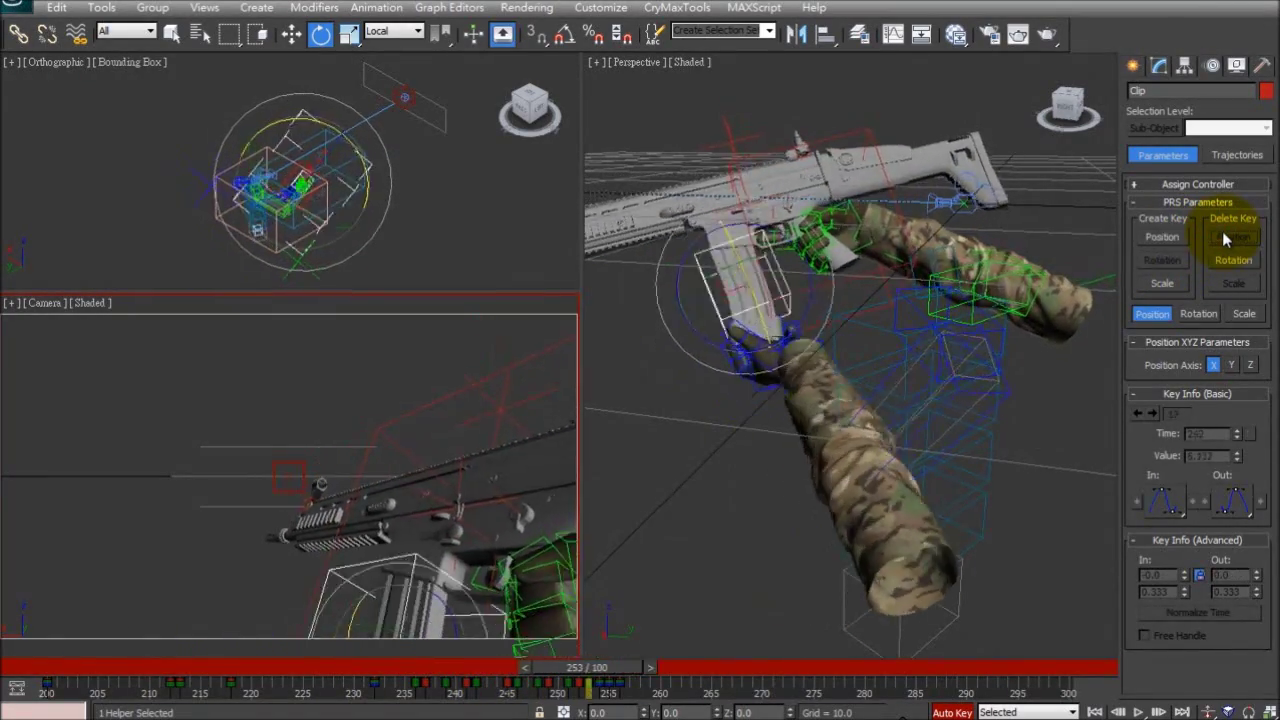